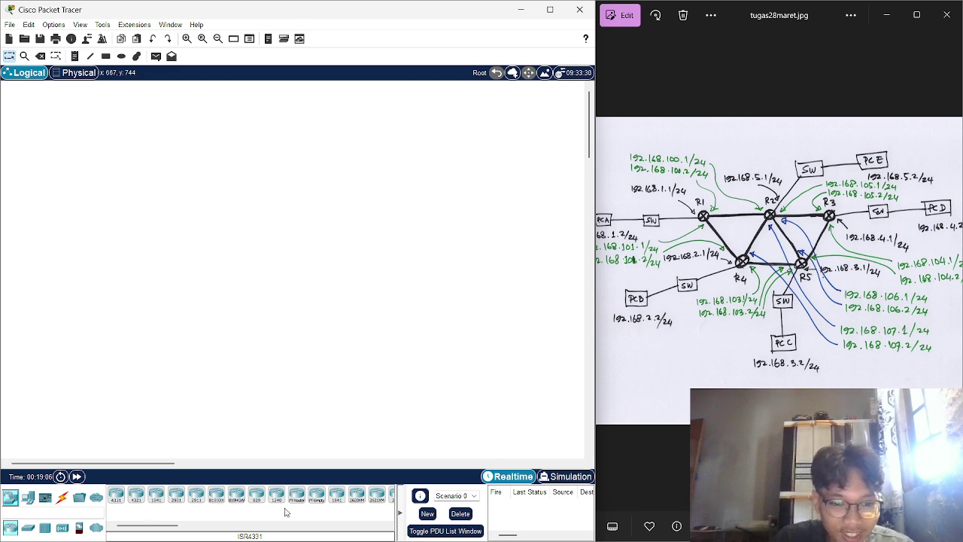
# - Place a Router-PT-Empty router in the upper-left part of the workspace and open its device window
pyautogui.moveTo(293, 503); pyautogui.dragTo(200, 207)
pyautogui.click(203, 211)
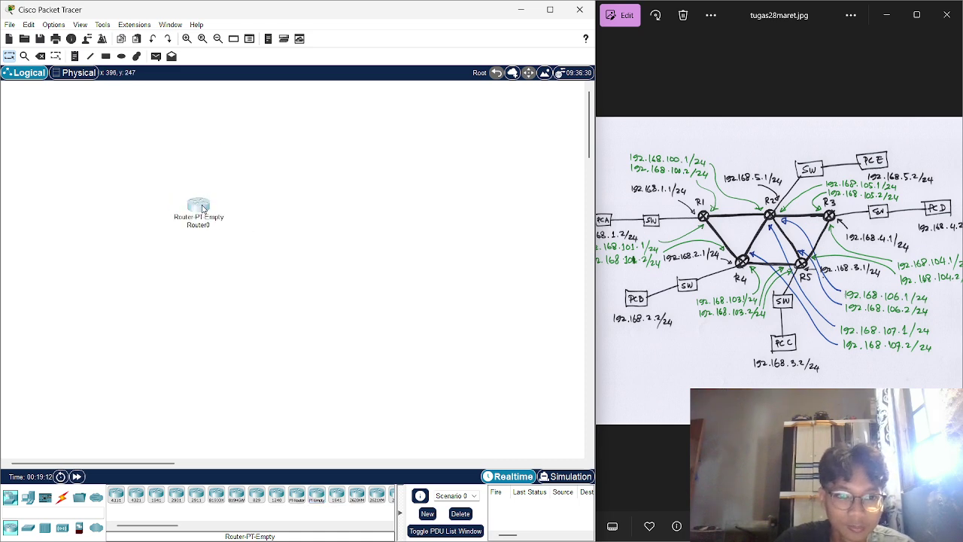
# - Try to open the configuration settings of the newly placed router
pyautogui.click(394, 129)
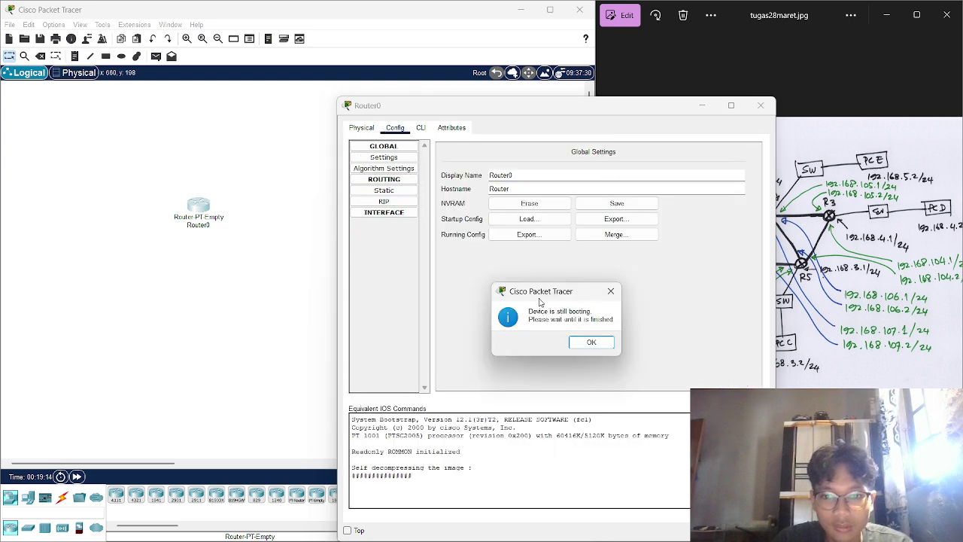
pyautogui.click(585, 341)
pyautogui.click(395, 130)
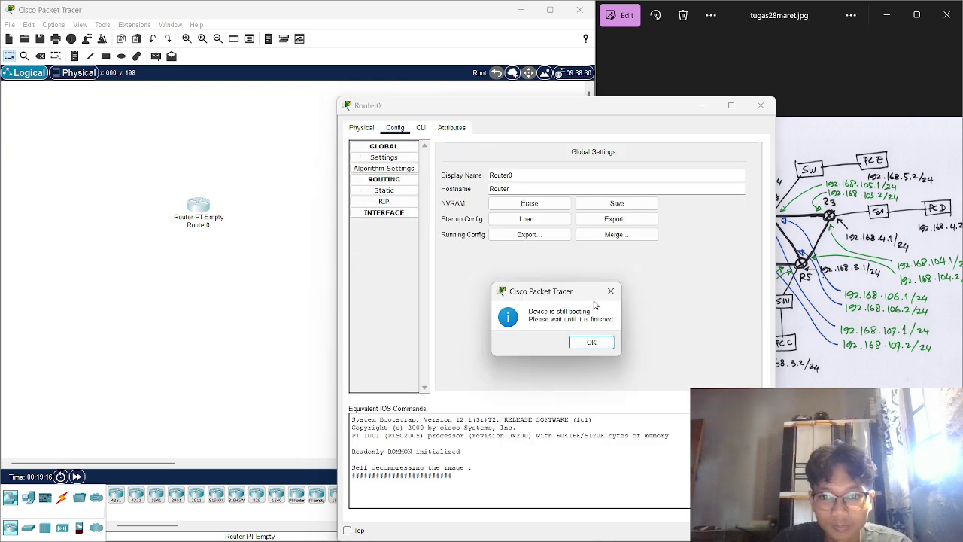
pyautogui.click(586, 341)
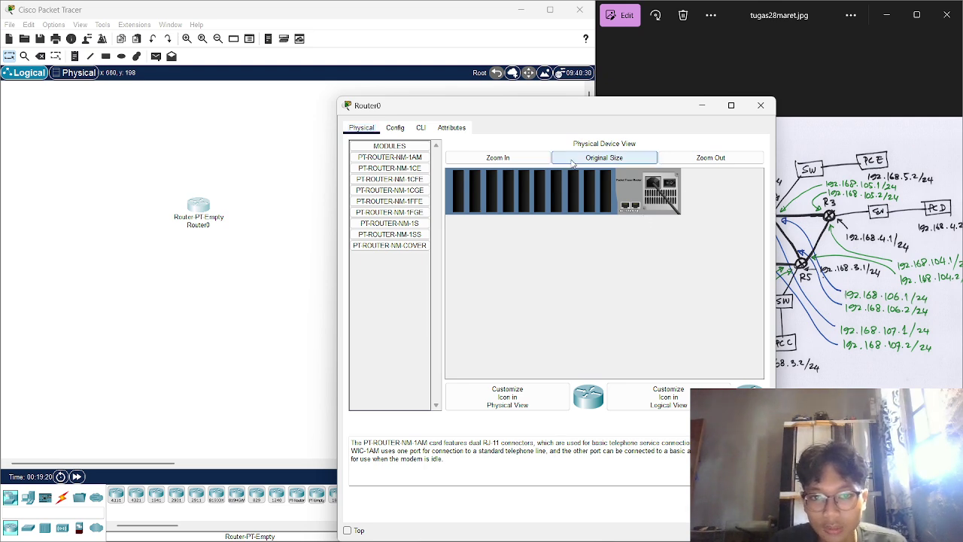
pyautogui.click(394, 127)
pyautogui.click(502, 283)
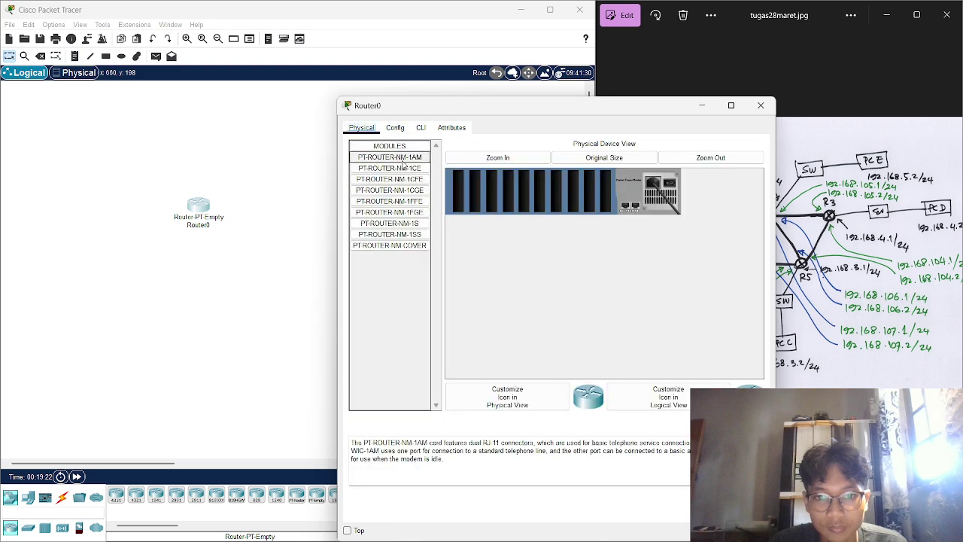
# - Fill all empty slots of the router with PT-ROUTER-NM-1CFE modules and close its device window
pyautogui.moveTo(412, 180); pyautogui.dragTo(463, 197)
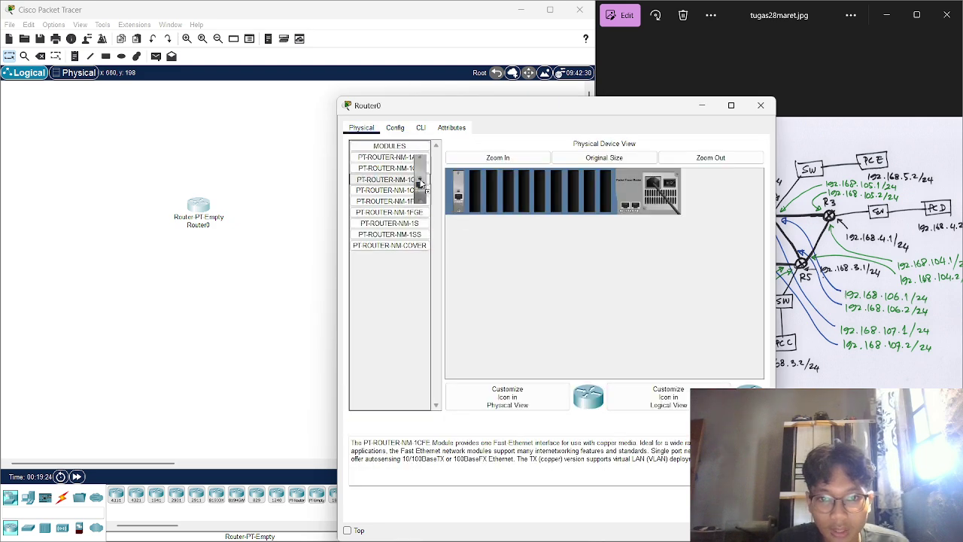
pyautogui.moveTo(412, 181); pyautogui.dragTo(492, 197)
pyautogui.moveTo(412, 181); pyautogui.dragTo(541, 197)
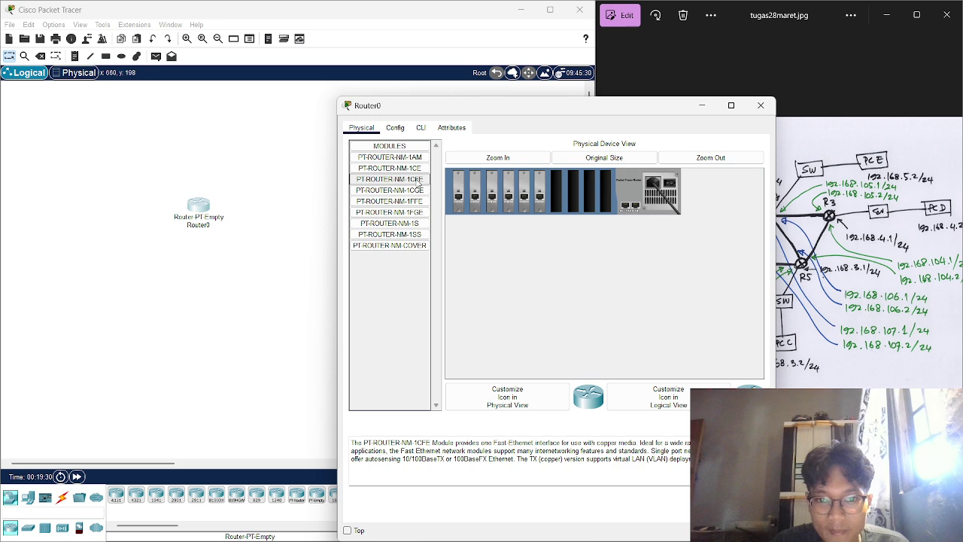
pyautogui.moveTo(420, 180); pyautogui.dragTo(558, 195)
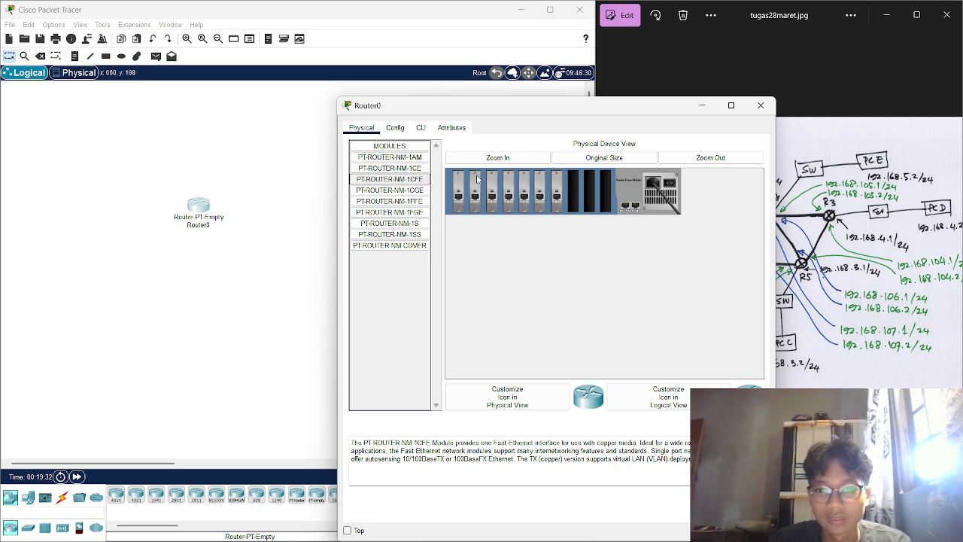
pyautogui.moveTo(412, 180); pyautogui.dragTo(588, 197)
pyautogui.moveTo(410, 184); pyautogui.dragTo(610, 198)
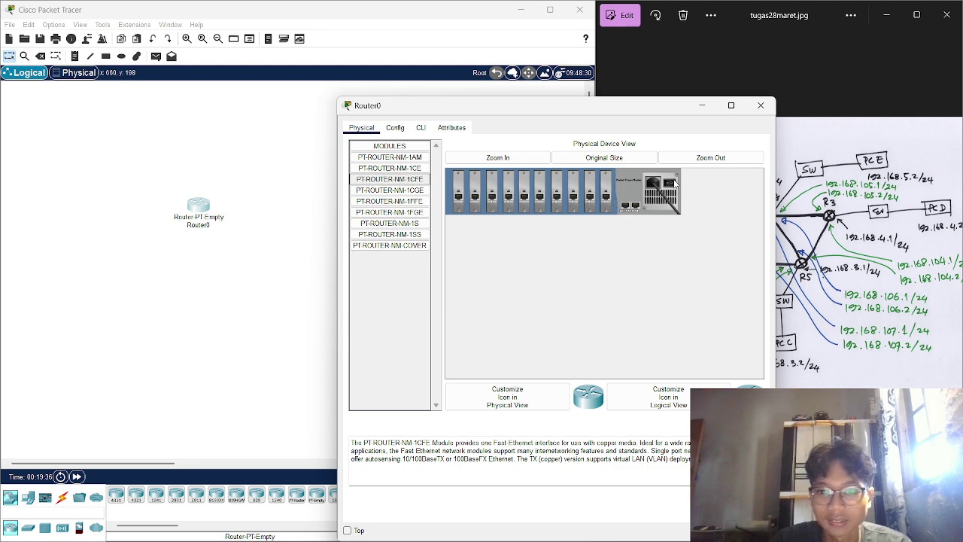
pyautogui.click(760, 106)
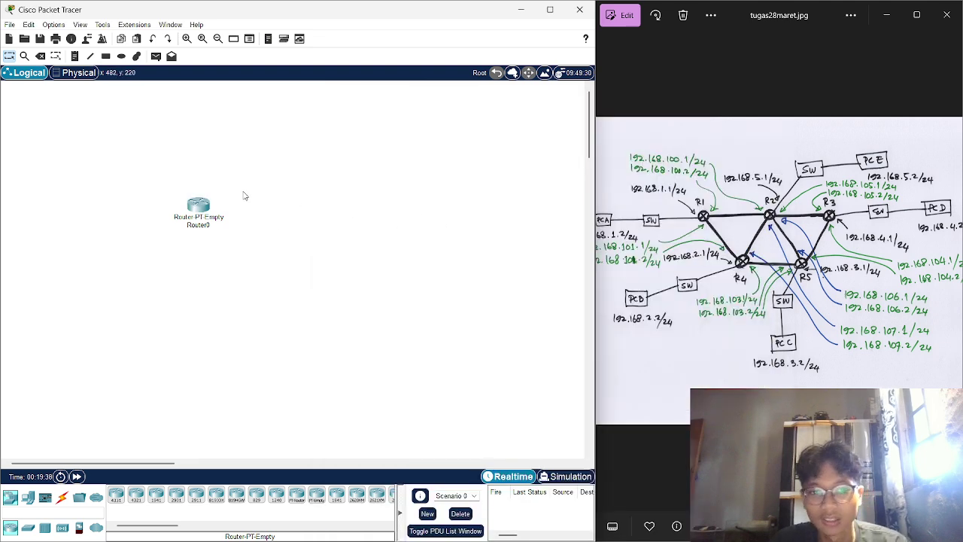
# - Make five copies of the fitted Router-PT-Empty router and spread them apart on the workspace
pyautogui.moveTo(129, 173); pyautogui.dragTo(367, 317)
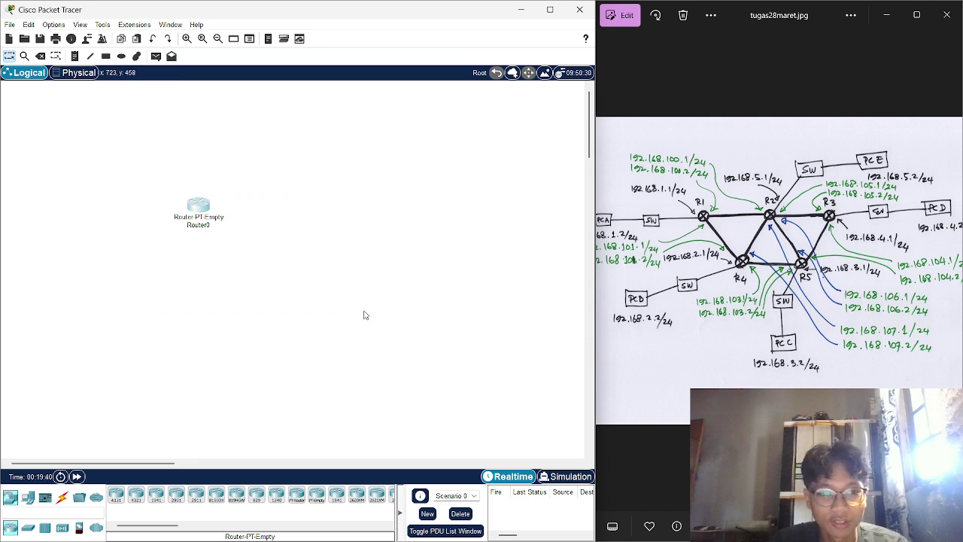
pyautogui.hotkey('ctrl', 'v')
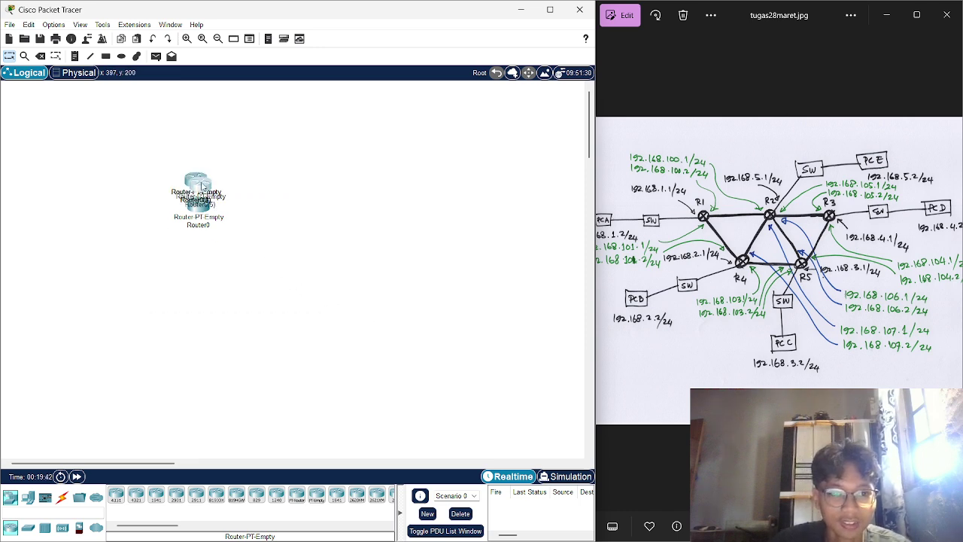
pyautogui.moveTo(196, 182)
pyautogui.mouseDown()
pyautogui.moveTo(273, 325)
pyautogui.moveTo(329, 251)
pyautogui.moveTo(357, 249)
pyautogui.moveTo(173, 182)
pyautogui.moveTo(321, 299)
pyautogui.moveTo(184, 185)
pyautogui.moveTo(354, 213)
pyautogui.moveTo(195, 185)
pyautogui.moveTo(299, 211)
pyautogui.mouseUp()
pyautogui.click(247, 214)
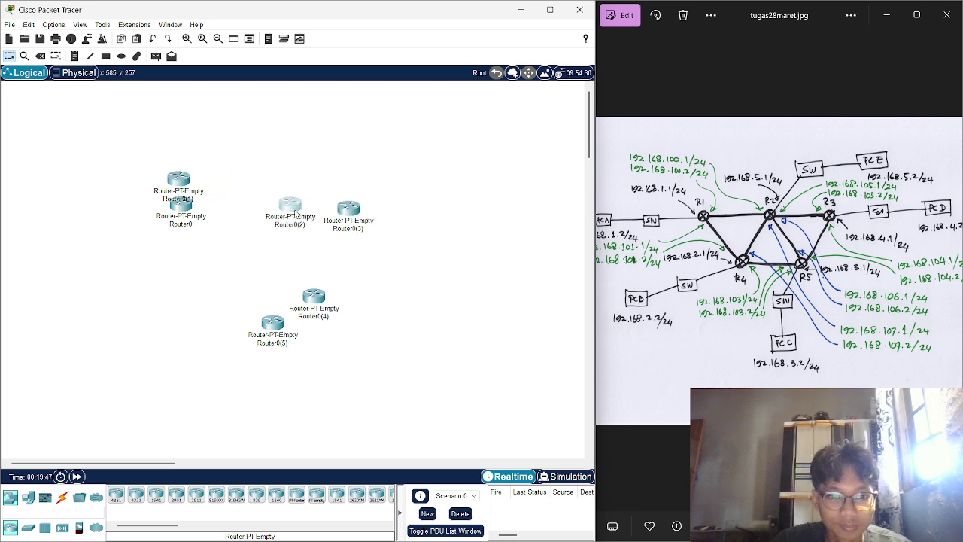
pyautogui.moveTo(179, 181); pyautogui.dragTo(250, 177)
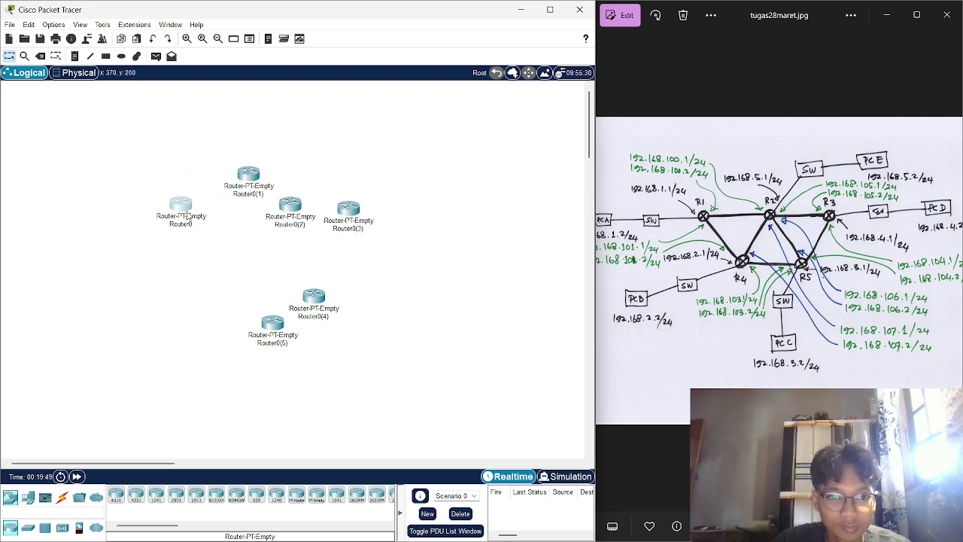
# - Delete the original Router0, keeping only its five copies
pyautogui.click(188, 214)
pyautogui.click(775, 95)
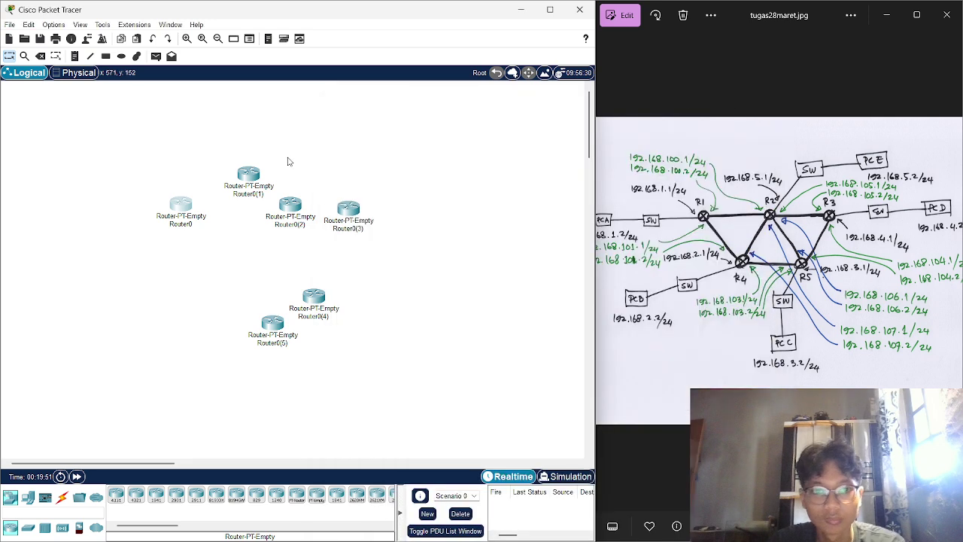
pyautogui.click(44, 58)
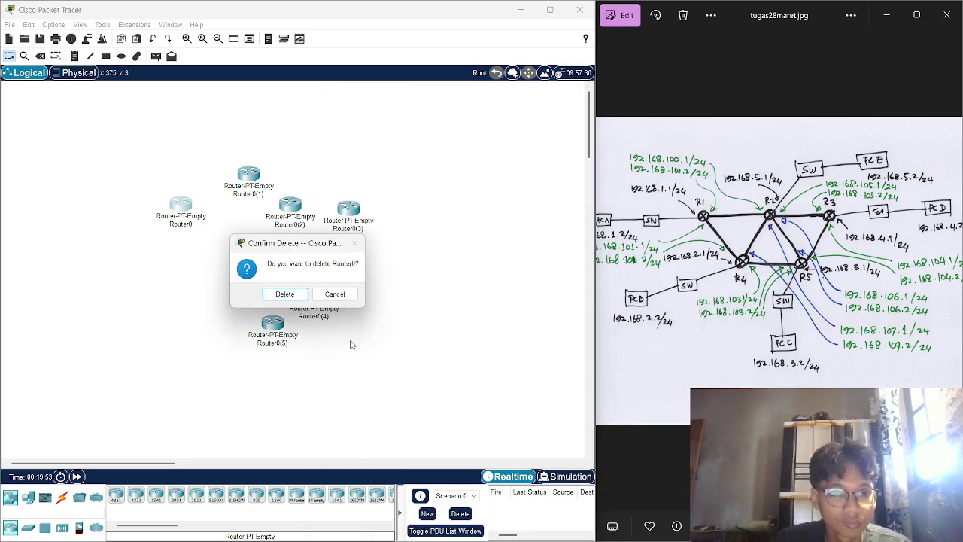
pyautogui.click(284, 294)
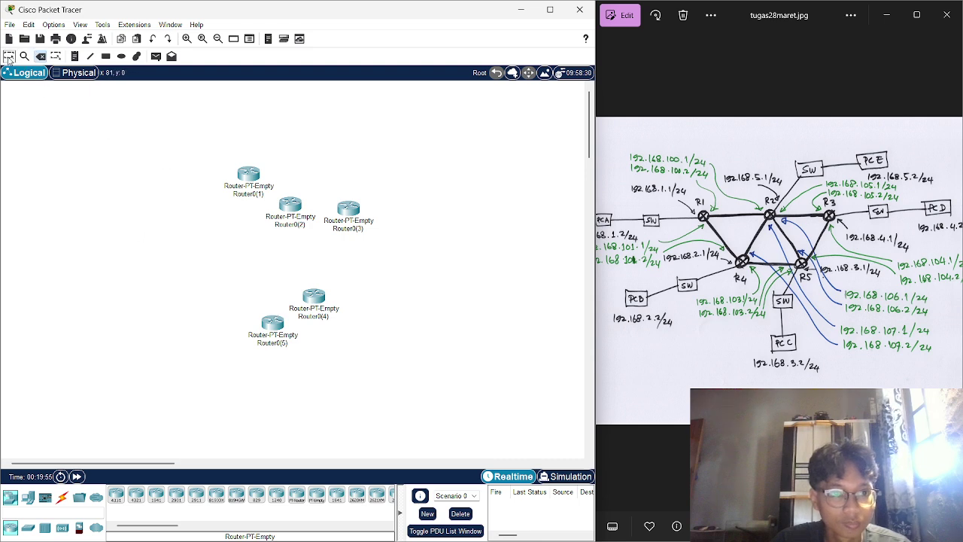
# - Arrange the routers like the sketch, with Router0(1), (2) and (3) in an upper row and Router0(4) and (5) below them
pyautogui.moveTo(253, 177); pyautogui.dragTo(200, 208)
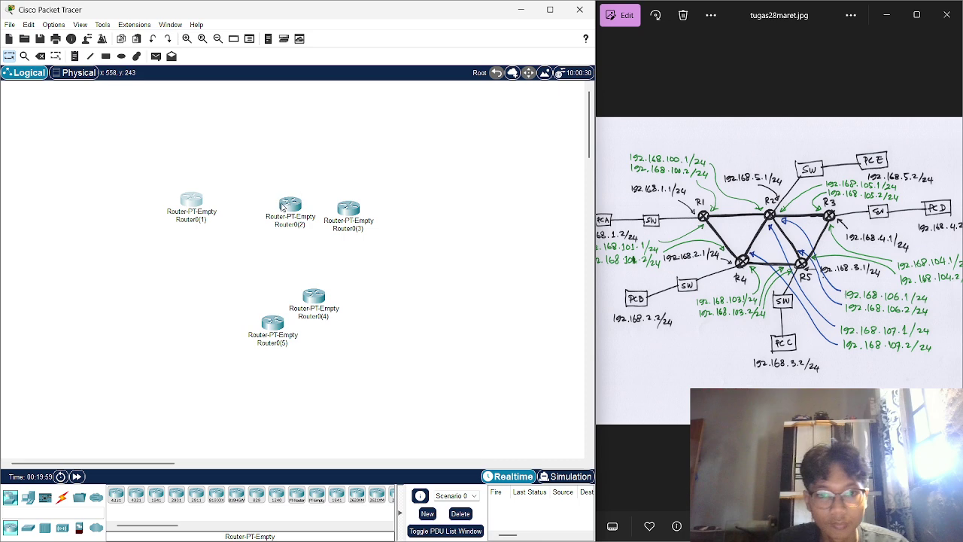
pyautogui.moveTo(282, 206); pyautogui.dragTo(272, 205)
pyautogui.moveTo(339, 210); pyautogui.dragTo(363, 203)
pyautogui.moveTo(265, 326); pyautogui.dragTo(329, 265)
pyautogui.moveTo(325, 303); pyautogui.dragTo(245, 270)
pyautogui.moveTo(319, 270); pyautogui.dragTo(310, 273)
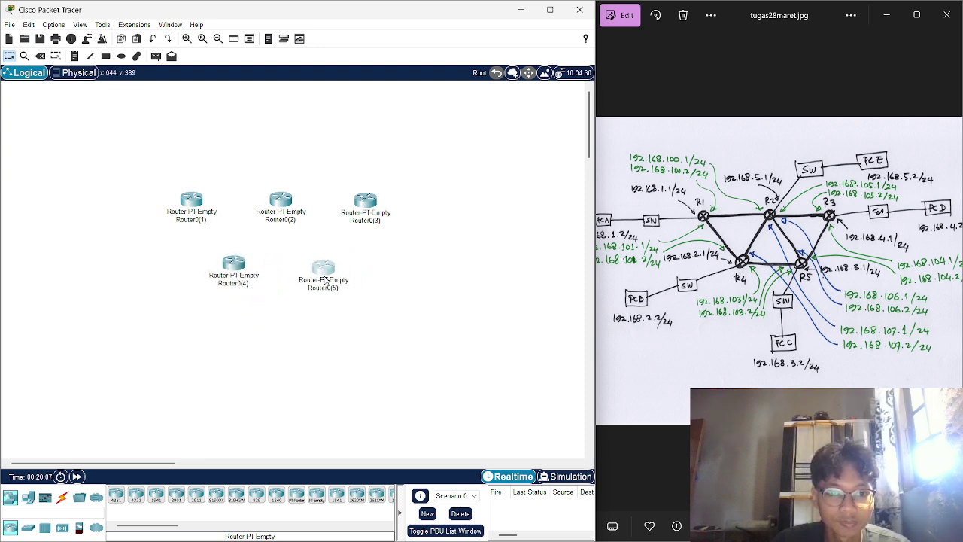
pyautogui.moveTo(239, 264); pyautogui.dragTo(230, 265)
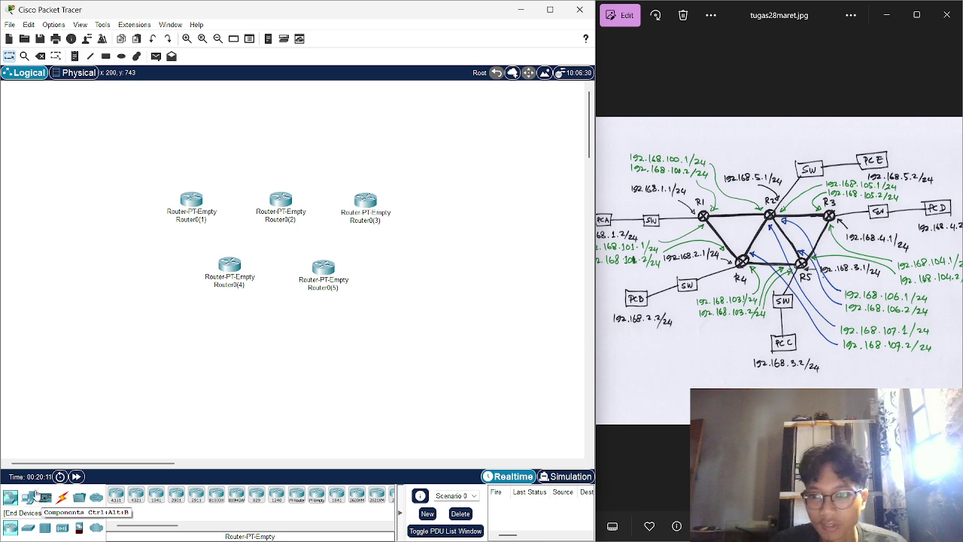
# - Place three Switch-PT switches: one left of Router0(1), one below left of Router0(4) and one below Router0(5)
pyautogui.click(28, 527)
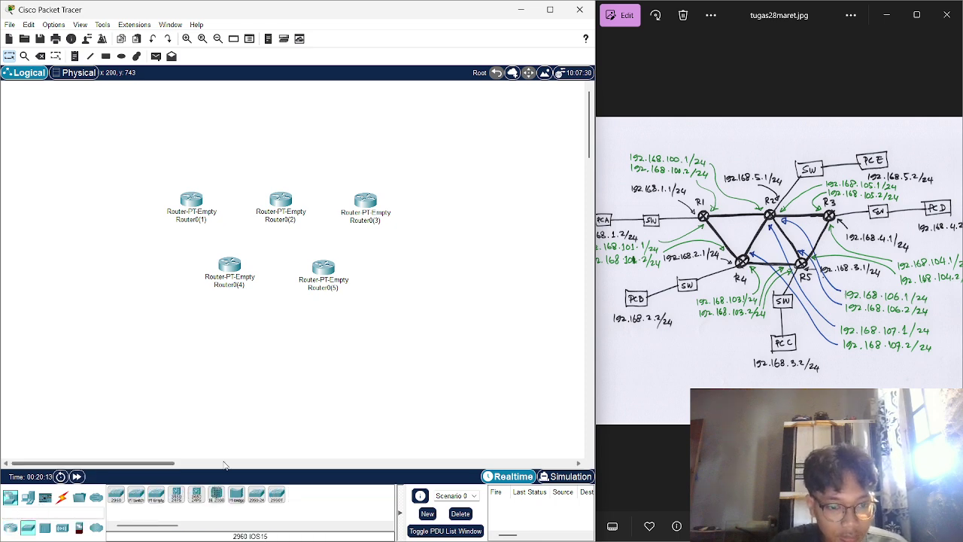
pyautogui.click(155, 496)
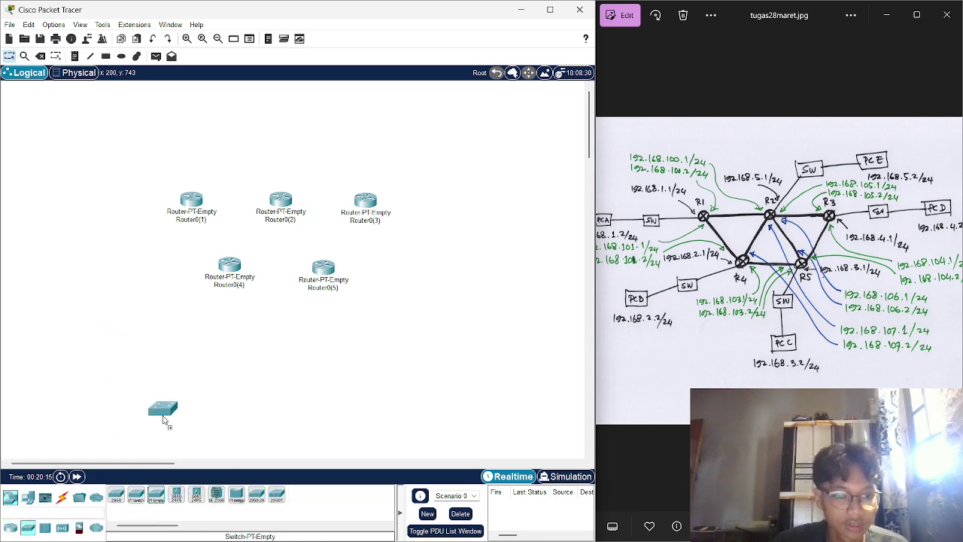
pyautogui.click(136, 495)
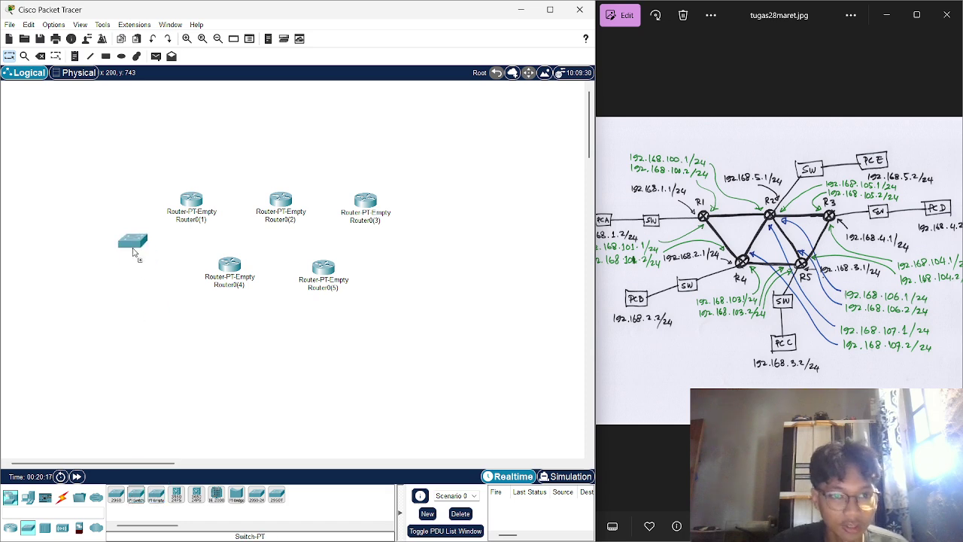
pyautogui.click(97, 220)
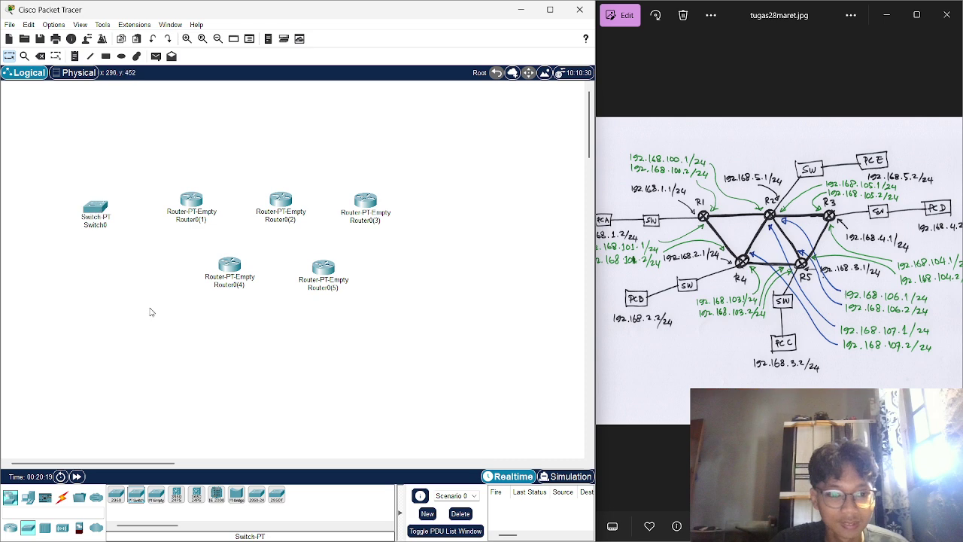
pyautogui.click(136, 495)
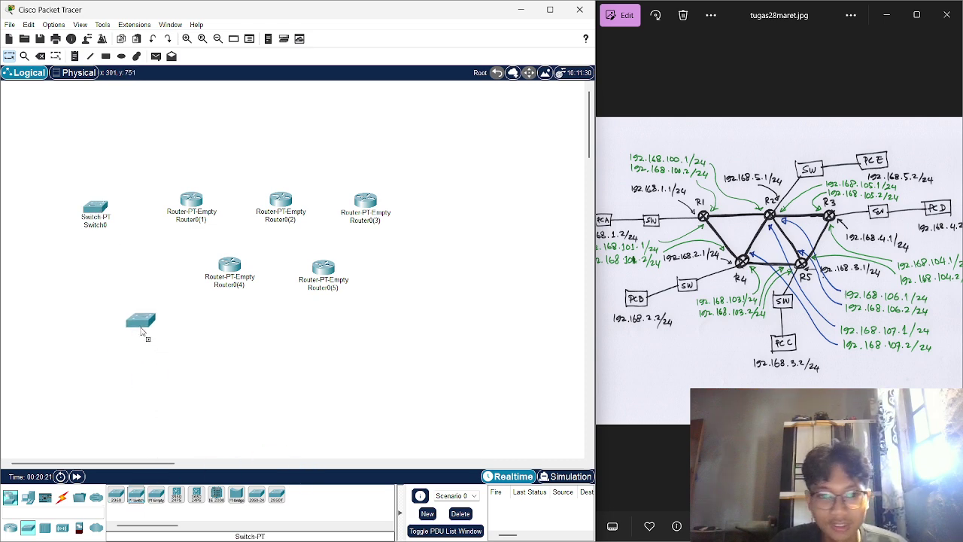
pyautogui.click(134, 325)
pyautogui.click(140, 500)
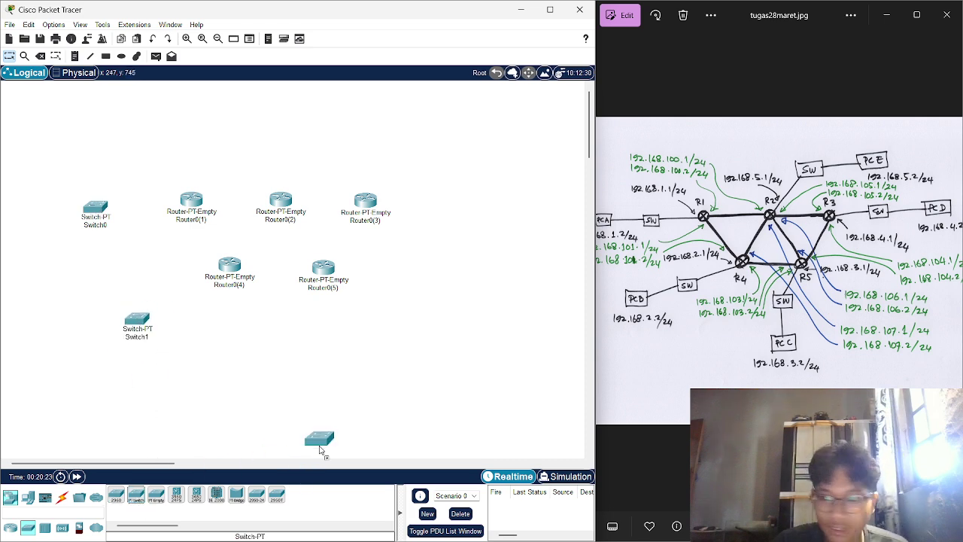
pyautogui.click(297, 359)
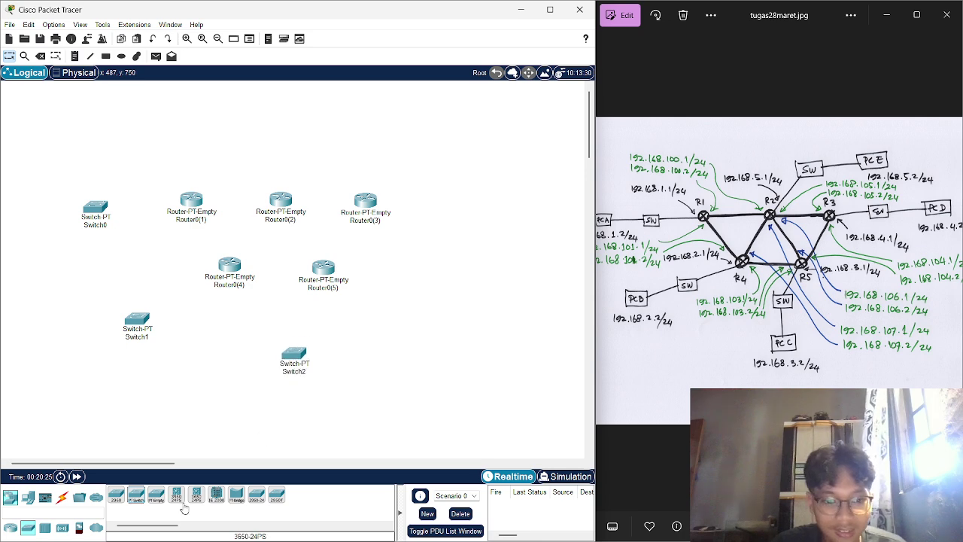
# - Place a Switch-PT-Empty switch to the right of Router0(3)
pyautogui.click(162, 497)
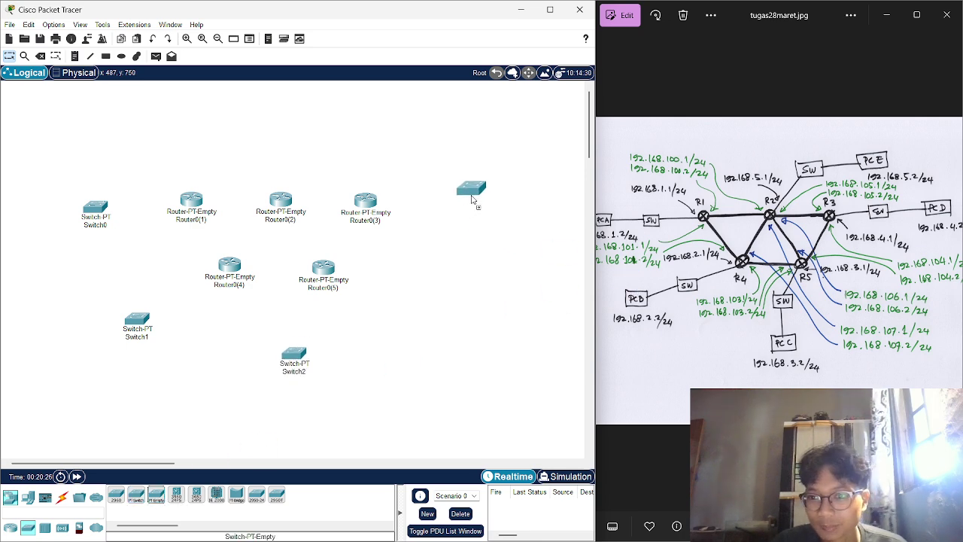
pyautogui.click(473, 198)
# - Place a Switch-PT switch above and slightly right of Router0(3)
pyautogui.moveTo(155, 504)
pyautogui.mouseDown()
pyautogui.moveTo(311, 335)
pyautogui.moveTo(179, 534)
pyautogui.moveTo(154, 503)
pyautogui.mouseUp()
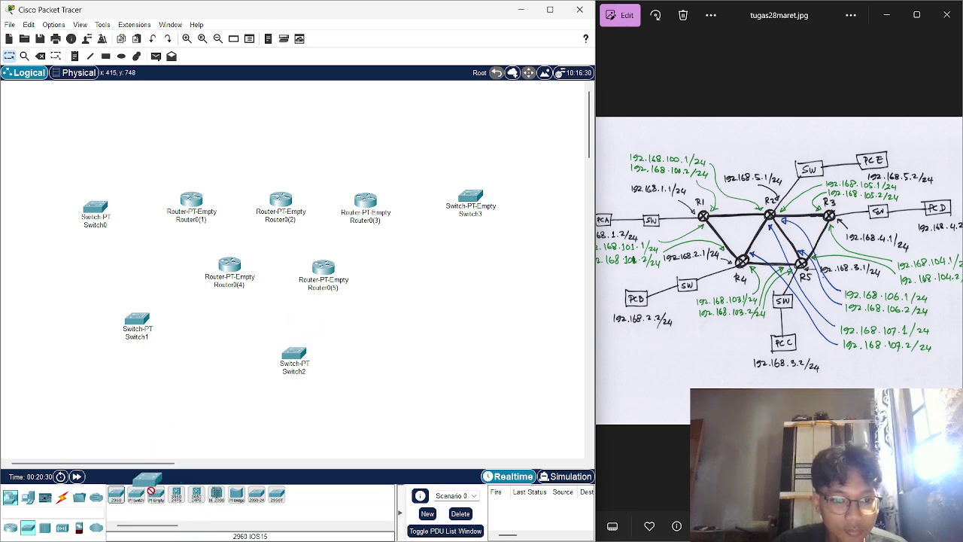
pyautogui.click(135, 496)
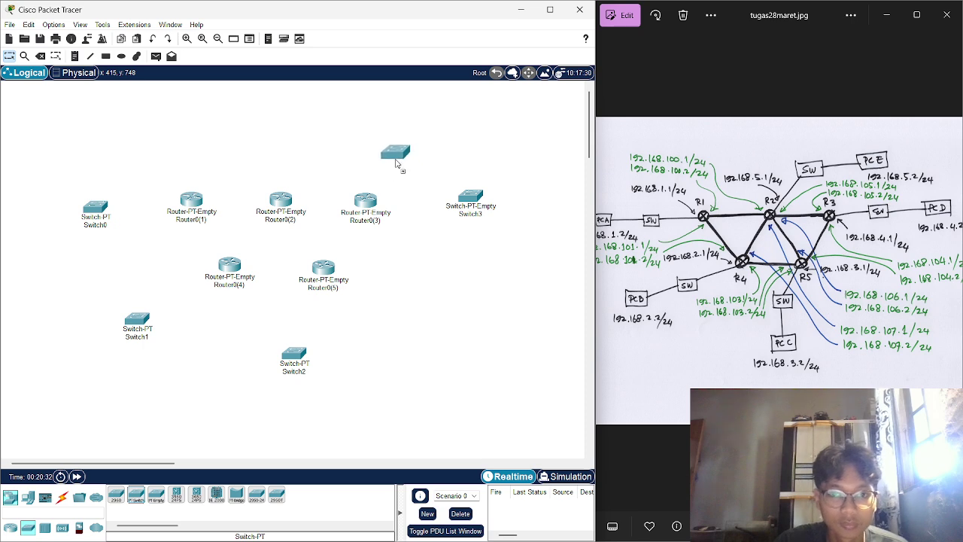
pyautogui.click(408, 165)
# - Check the physical modules of the Switch-PT-Empty switch beside Router0(3), then delete that switch
pyautogui.click(477, 197)
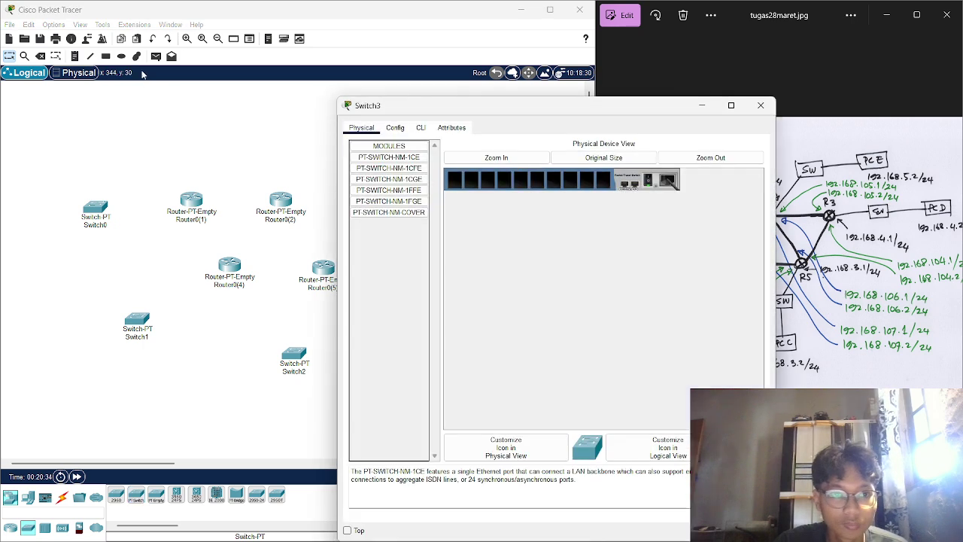
pyautogui.click(746, 105)
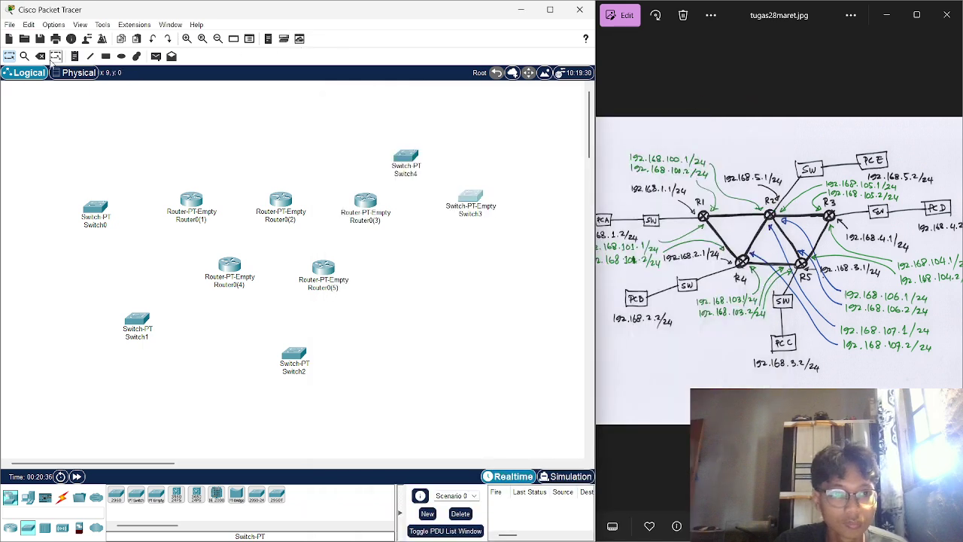
pyautogui.click(40, 56)
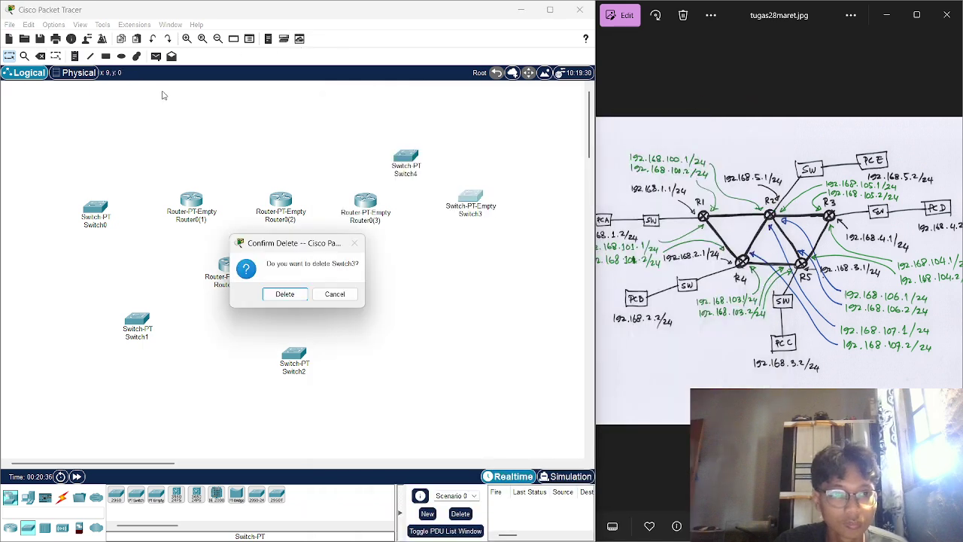
pyautogui.click(284, 293)
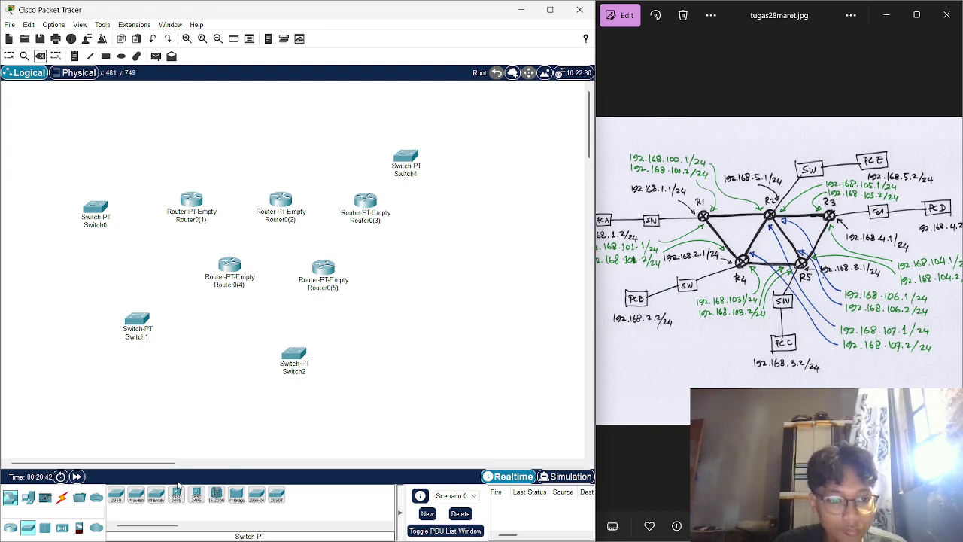
# - Place a Switch-PT switch to the right of and slightly below Router0(3)
pyautogui.click(138, 499)
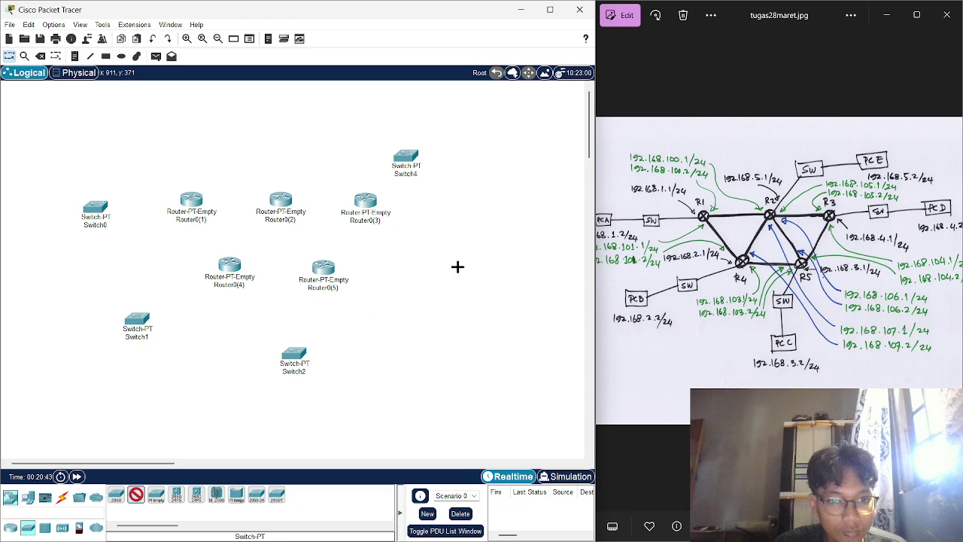
pyautogui.click(460, 224)
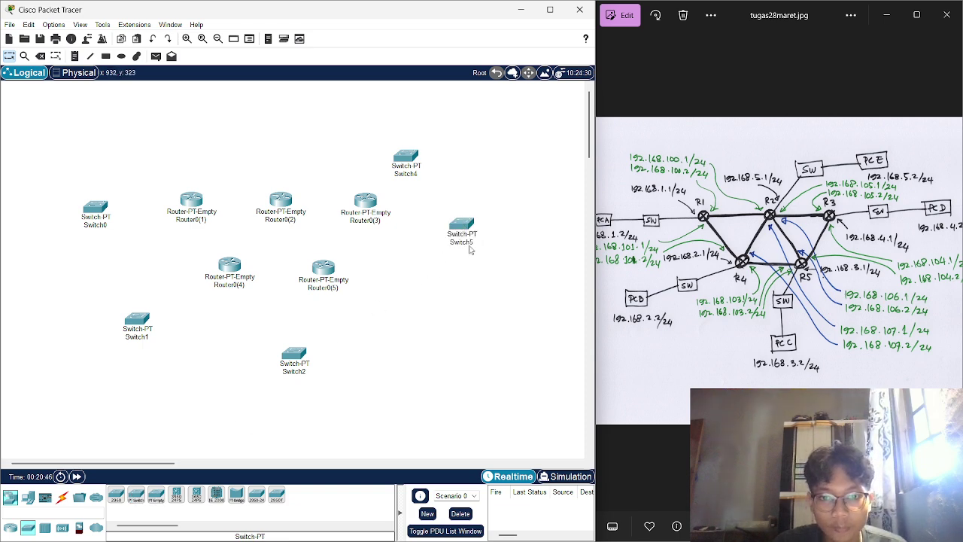
# - Place five PC-PT end devices: left of Switch0, below left of Switch1, below Switch2, right of Switch5 and right of Switch4
pyautogui.click(28, 498)
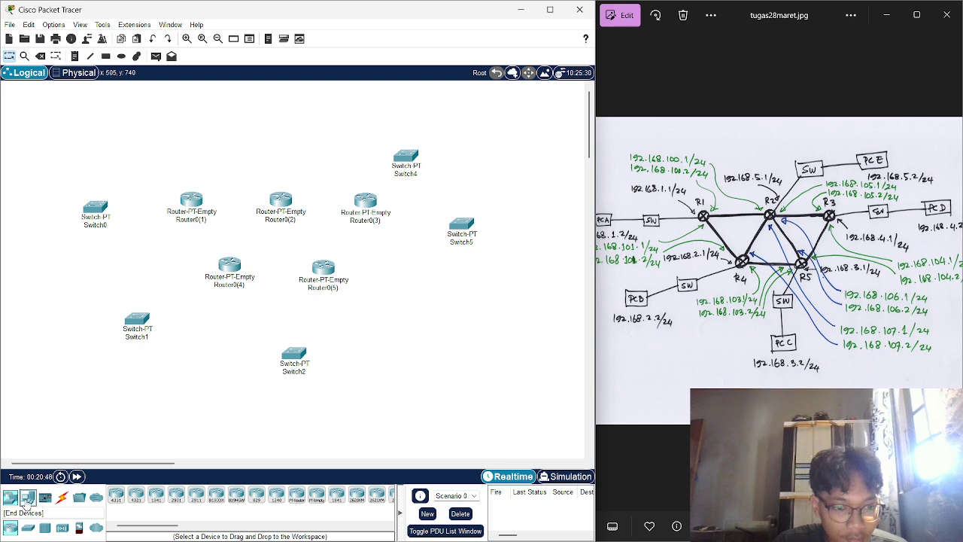
pyautogui.click(116, 494)
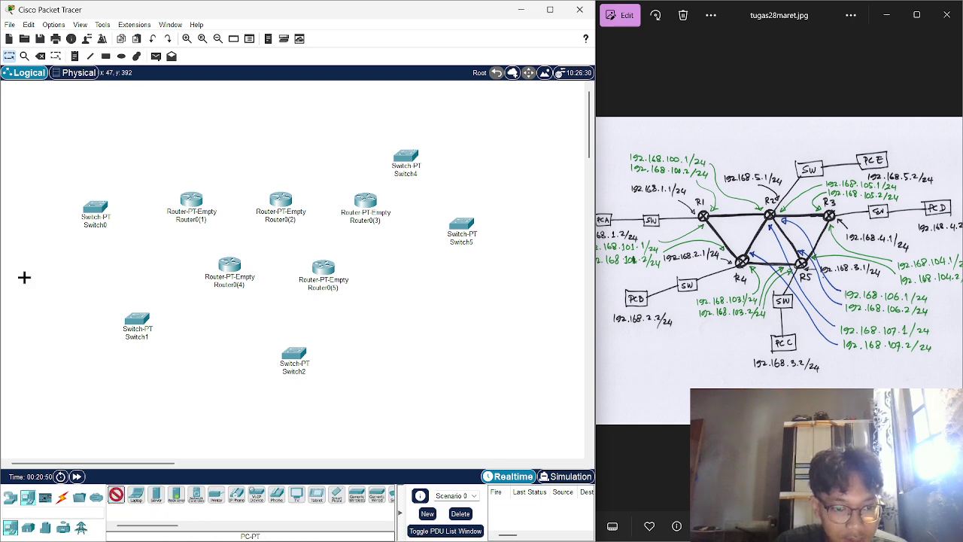
pyautogui.click(26, 204)
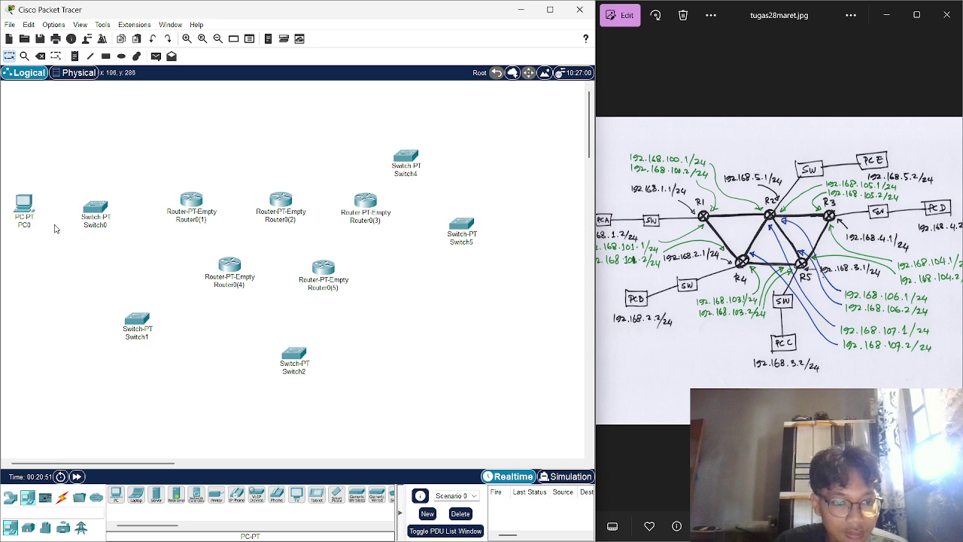
pyautogui.click(115, 495)
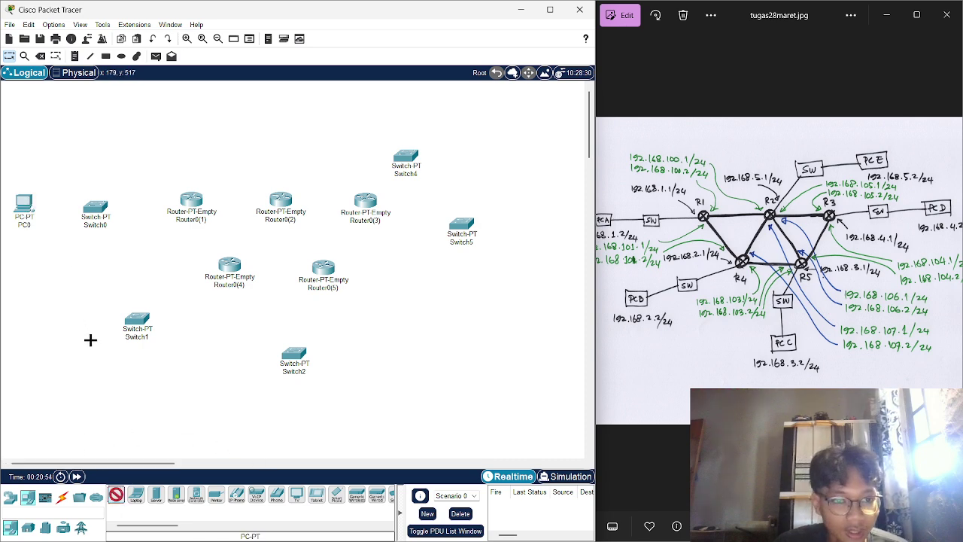
pyautogui.click(64, 353)
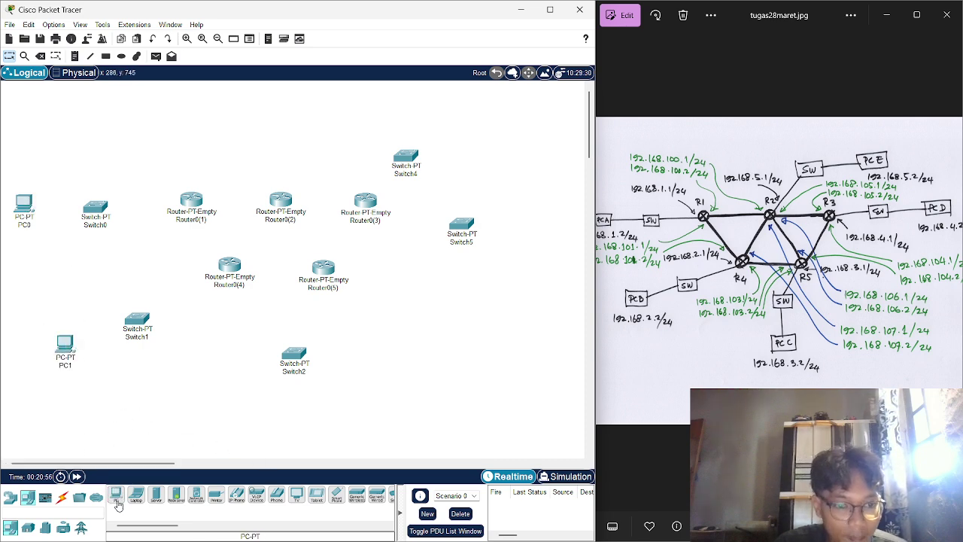
pyautogui.click(292, 411)
pyautogui.click(116, 494)
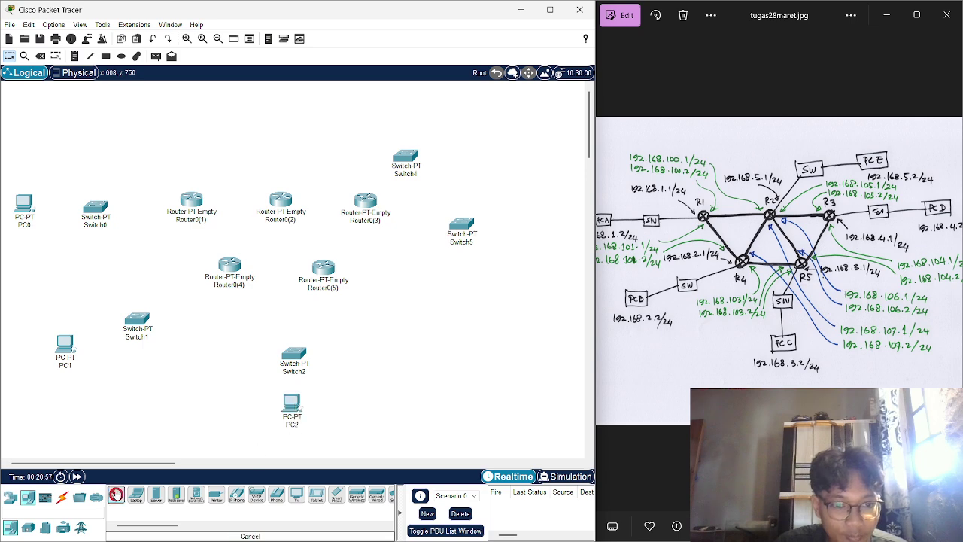
pyautogui.click(549, 233)
pyautogui.click(116, 494)
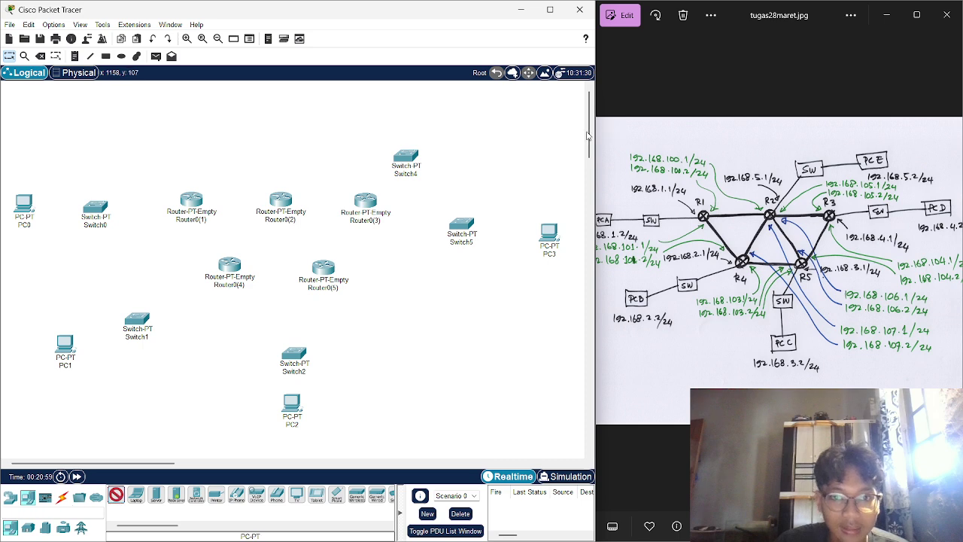
pyautogui.click(490, 158)
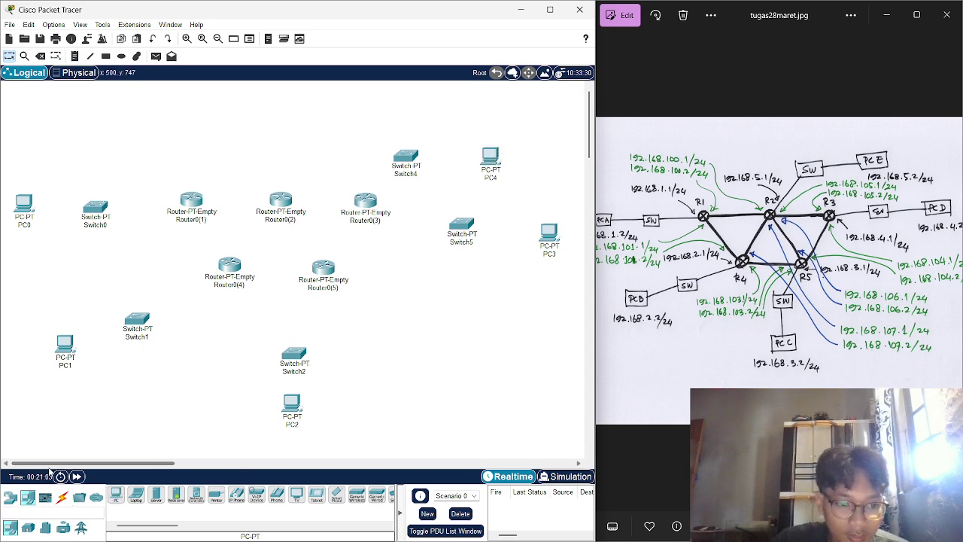
# - Connect Router0(1) FastEthernet0/0 to Router0(4) with a Copper Cross-Over cable
pyautogui.click(62, 496)
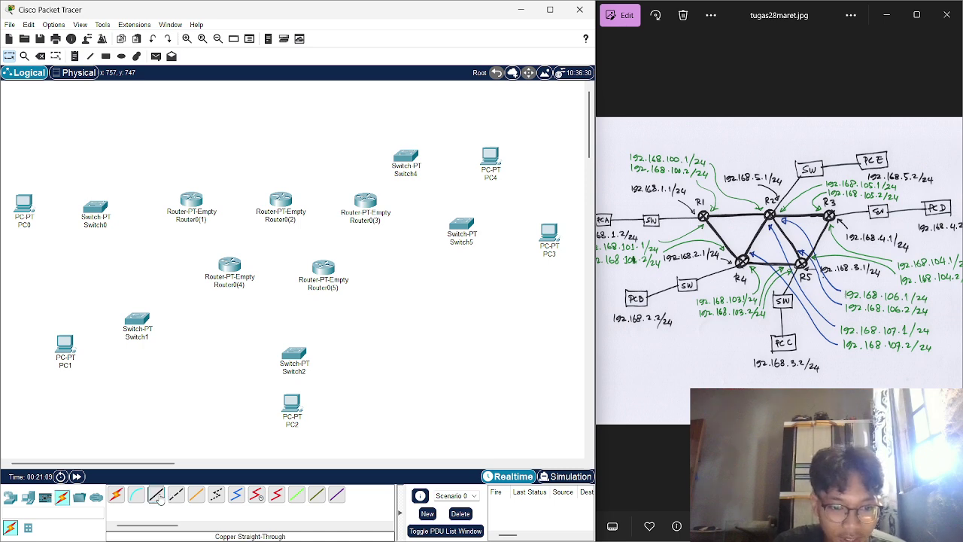
pyautogui.click(155, 495)
pyautogui.click(176, 495)
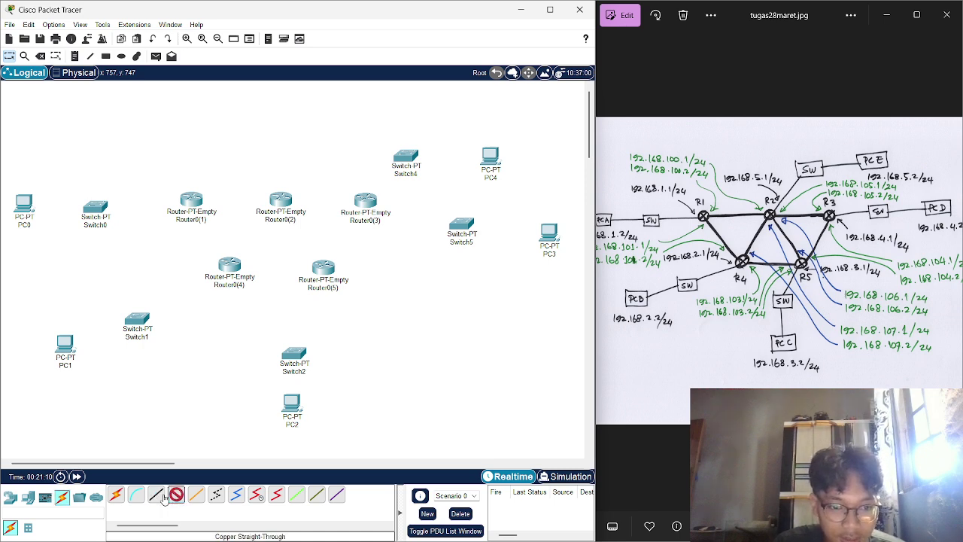
pyautogui.click(181, 209)
pyautogui.click(226, 228)
pyautogui.click(233, 265)
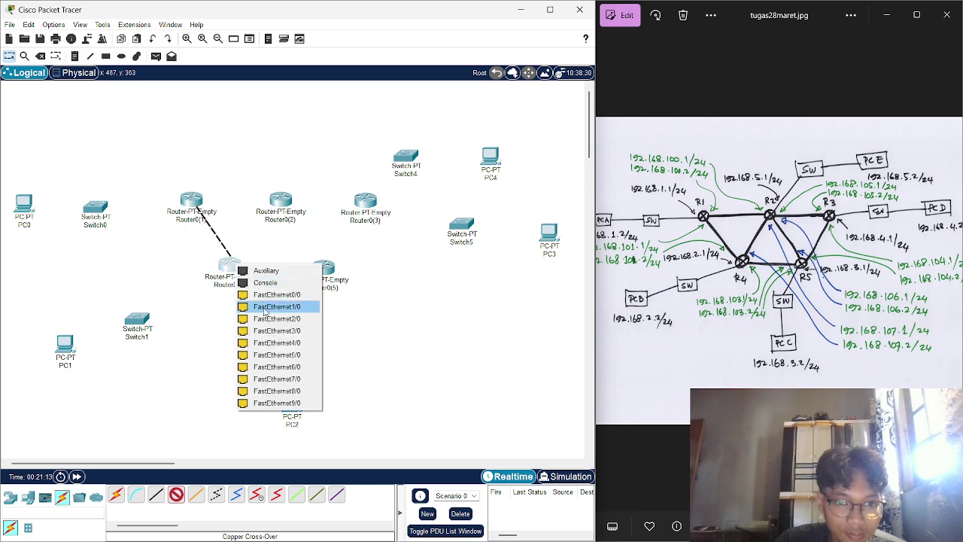
pyautogui.click(270, 307)
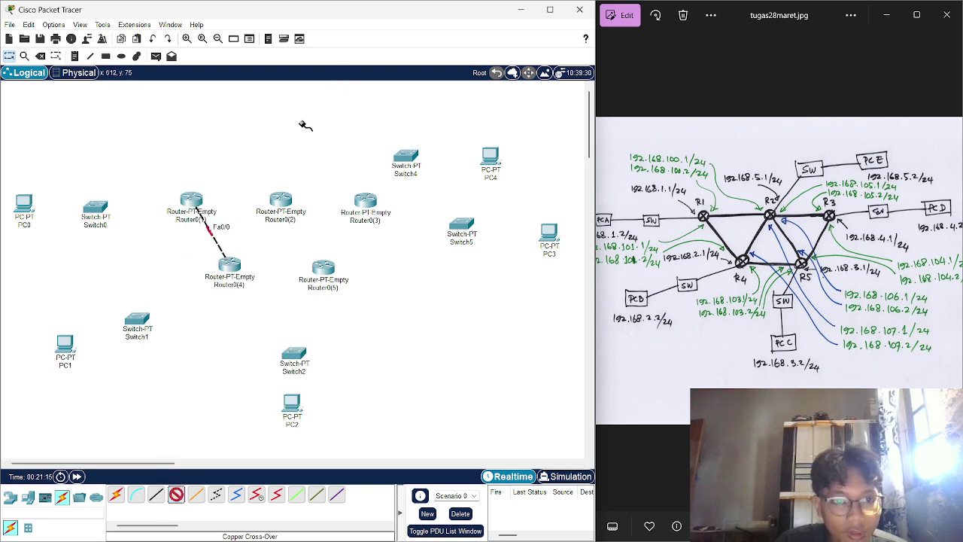
# - Connect Router0(1) FastEthernet1/0 to Router0(2) FastEthernet1/0 with a Copper Cross-Over cable and nudge Router0(2) slightly away from Router0(1)
pyautogui.click(192, 202)
pyautogui.click(225, 240)
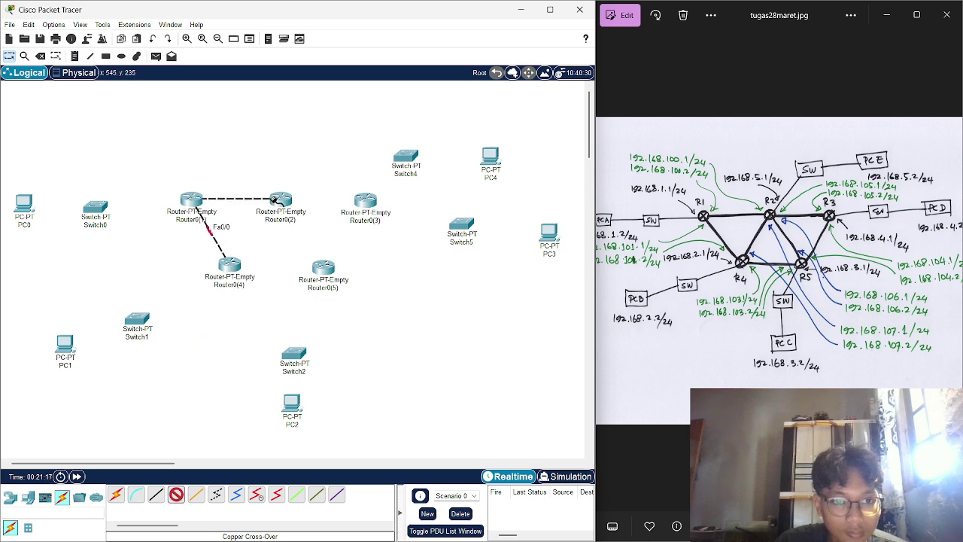
pyautogui.click(280, 200)
pyautogui.click(319, 241)
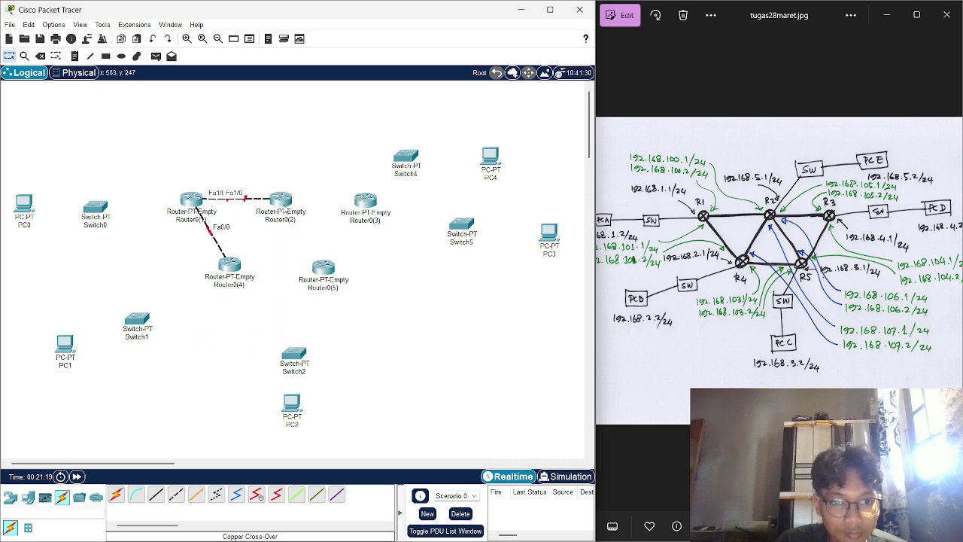
pyautogui.moveTo(284, 205); pyautogui.dragTo(287, 203)
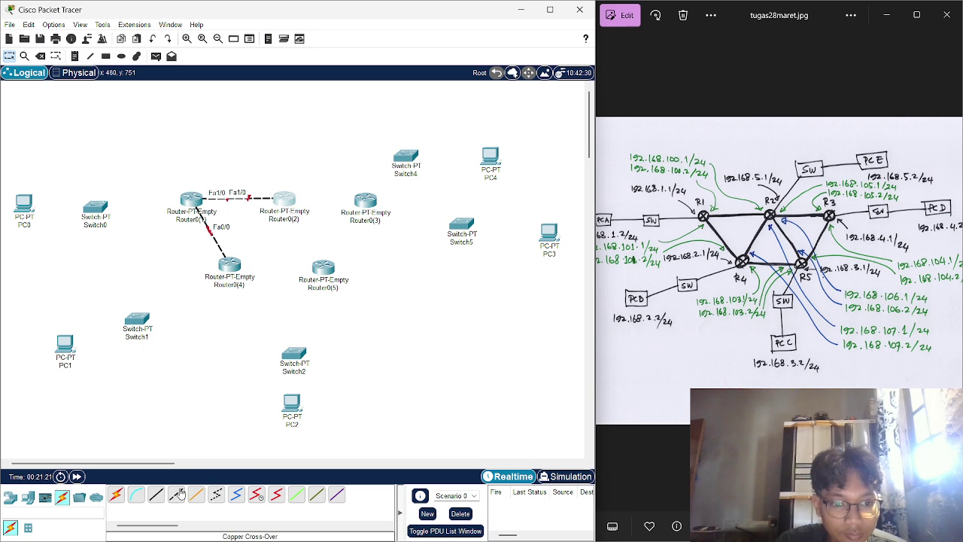
# - Connect Router0(2) FastEthernet0/0 to Router0(4) FastEthernet1/0 with a Copper Cross-Over cable
pyautogui.click(284, 199)
pyautogui.click(324, 227)
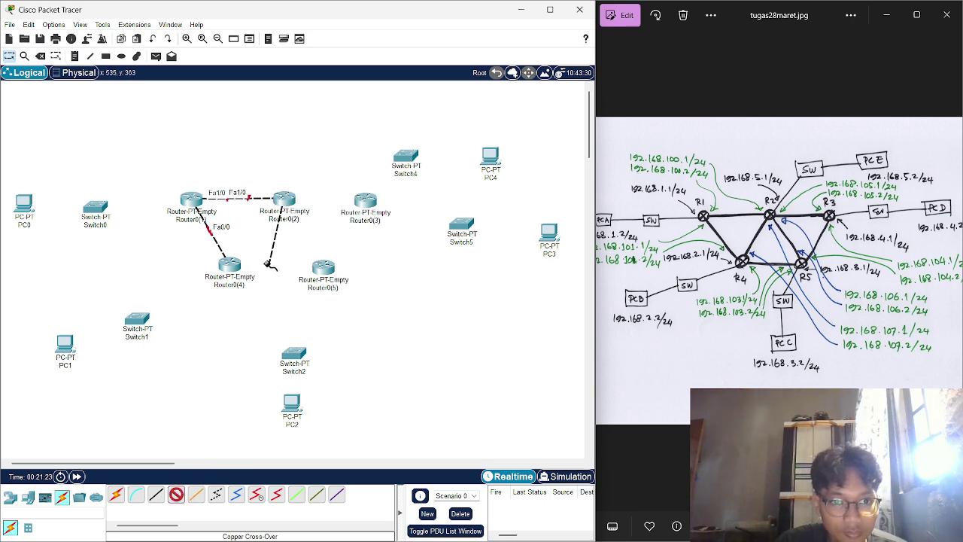
pyautogui.click(229, 268)
pyautogui.click(268, 299)
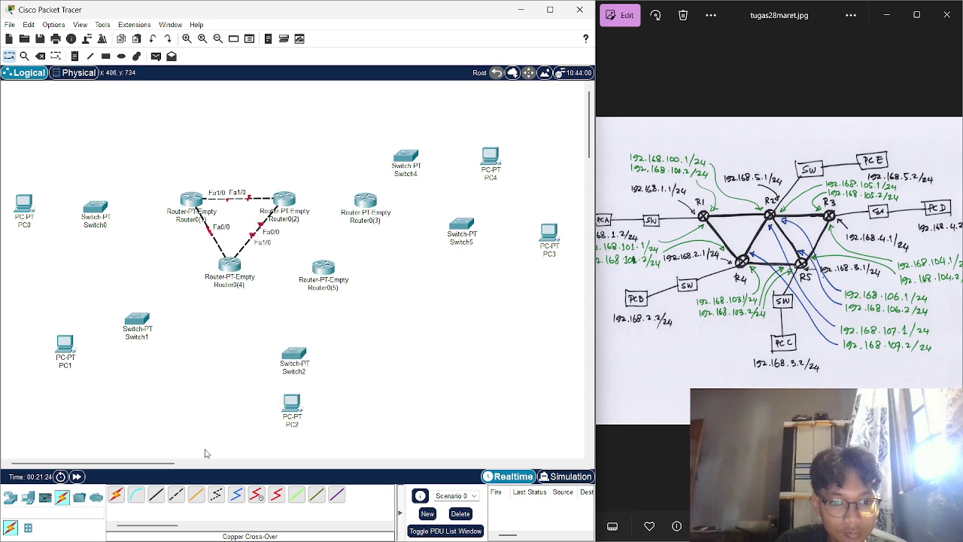
# - Connect Router0(2) FastEthernet2/0 to Router0(5) FastEthernet0/0 with a Copper Cross-Over cable
pyautogui.click(181, 494)
pyautogui.click(287, 200)
pyautogui.click(323, 228)
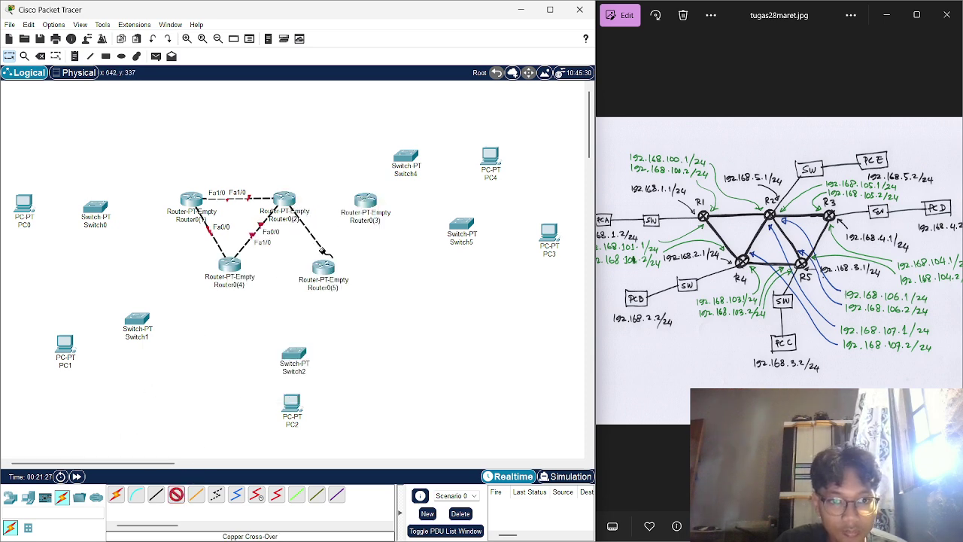
pyautogui.click(323, 267)
pyautogui.click(355, 303)
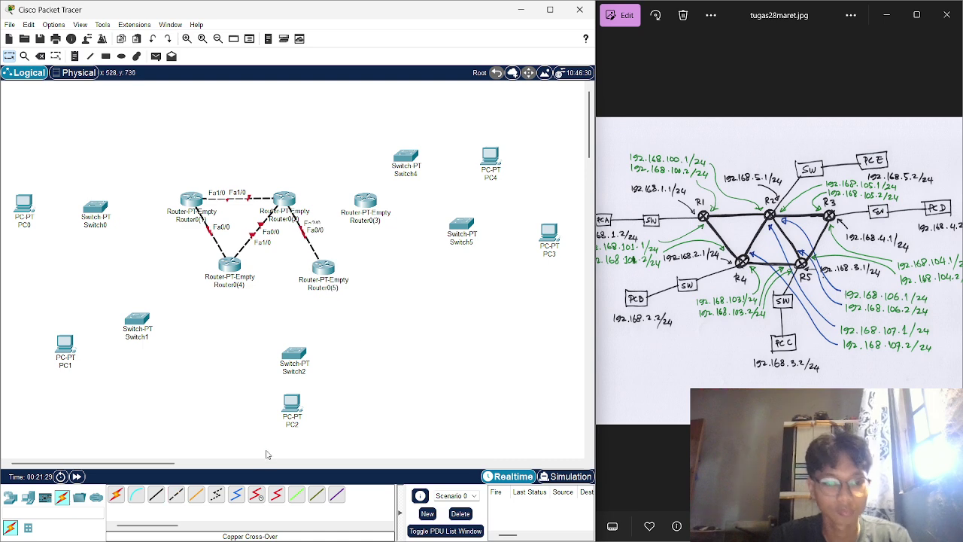
# - Connect Router0(2) FastEthernet3/0 to Router0(3) FastEthernet0/0 with a Copper Cross-Over cable
pyautogui.click(173, 499)
pyautogui.click(290, 197)
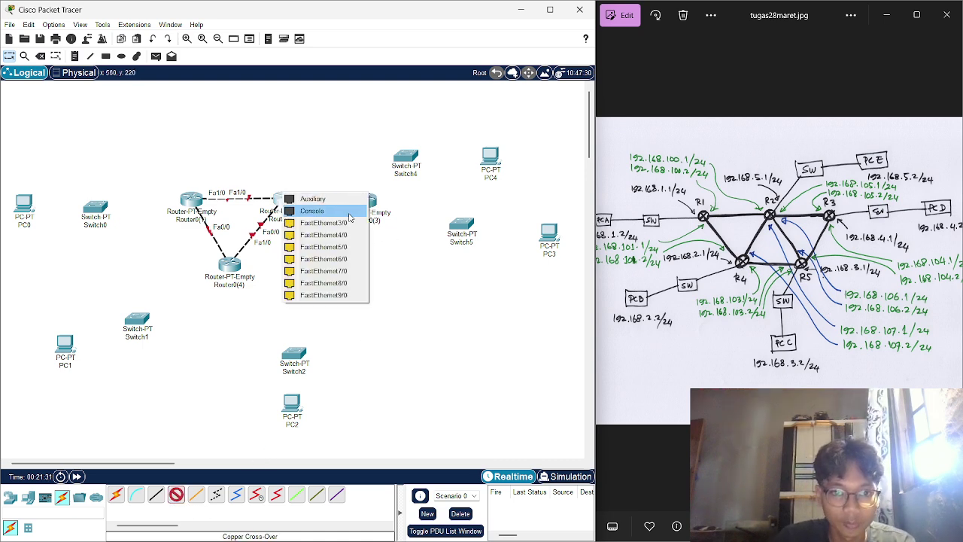
pyautogui.click(316, 219)
pyautogui.click(365, 202)
pyautogui.click(415, 233)
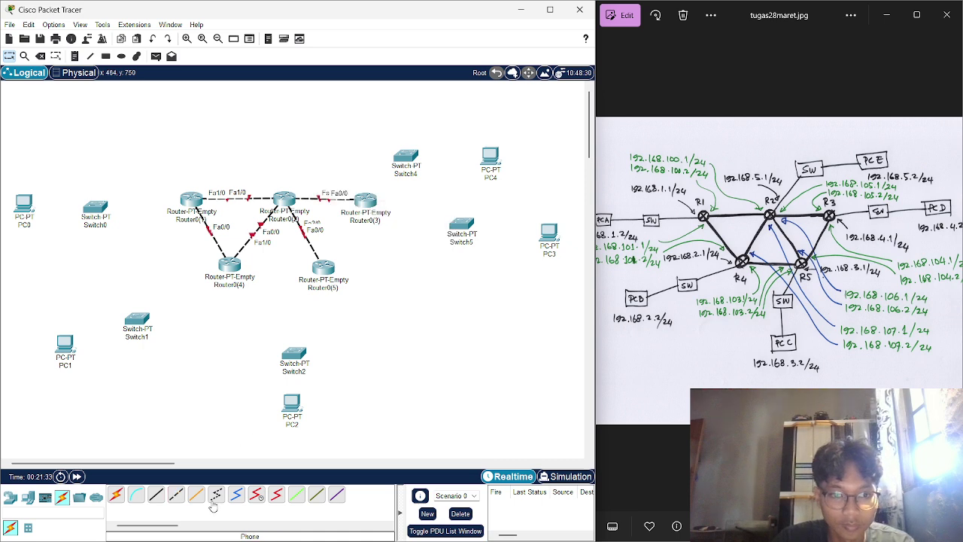
# - Connect Router0(3) FastEthernet1/0 to Router0(5) FastEthernet1/0 with a Copper Cross-Over cable and nudge Router0(3) slightly up and away from Router0(2)
pyautogui.click(366, 202)
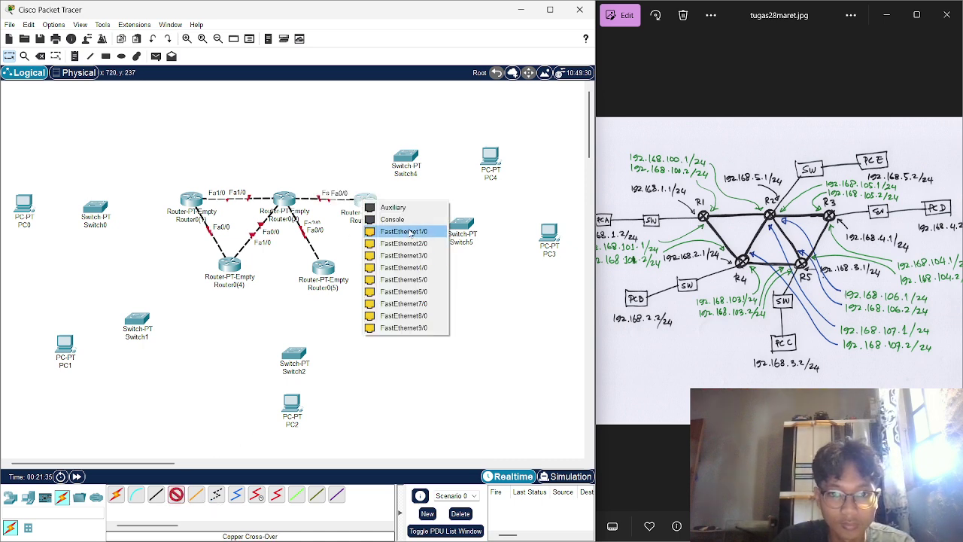
pyautogui.click(406, 231)
pyautogui.click(325, 268)
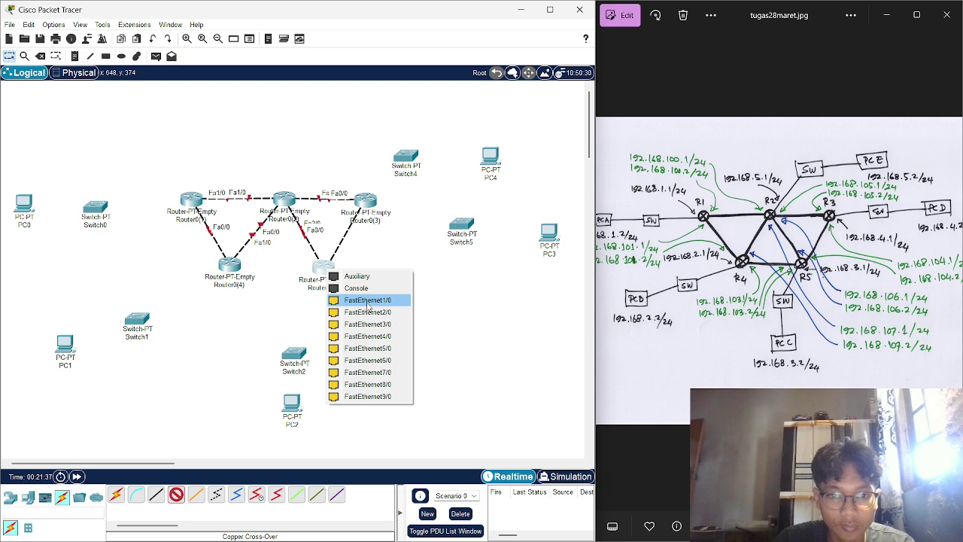
pyautogui.click(367, 336)
pyautogui.moveTo(371, 210); pyautogui.dragTo(376, 206)
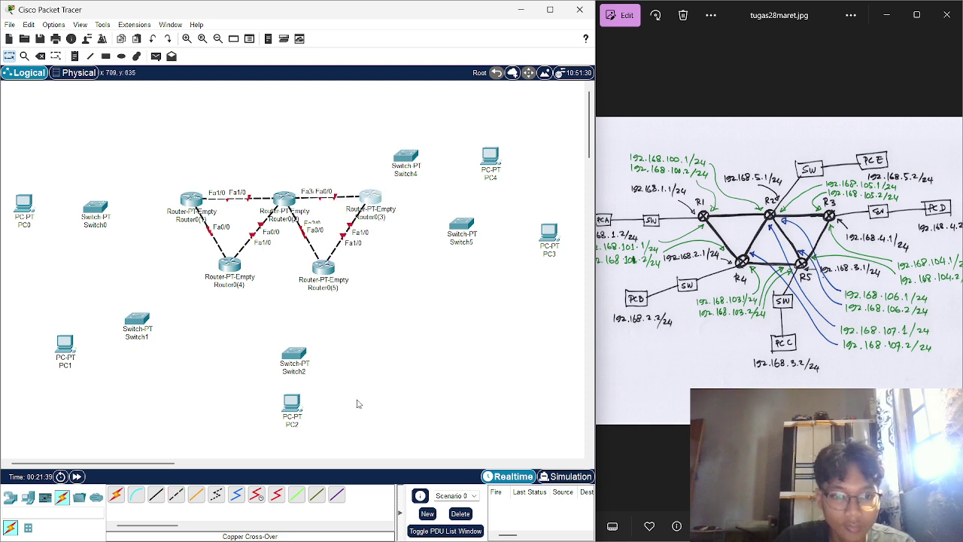
# - Connect Router0(4) FastEthernet2/0 to Router0(5) FastEthernet2/0 with a Copper Cross-Over cable
pyautogui.click(176, 494)
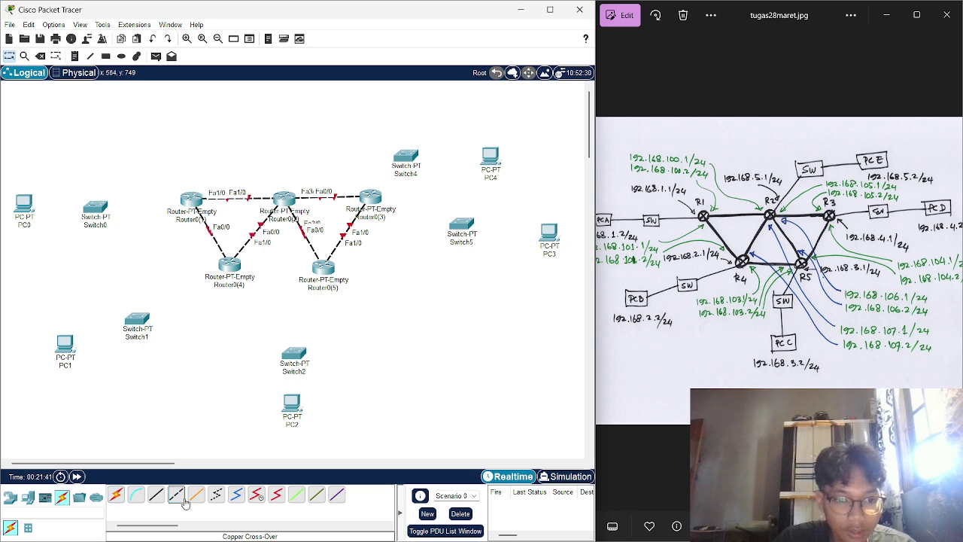
pyautogui.click(230, 263)
pyautogui.click(256, 301)
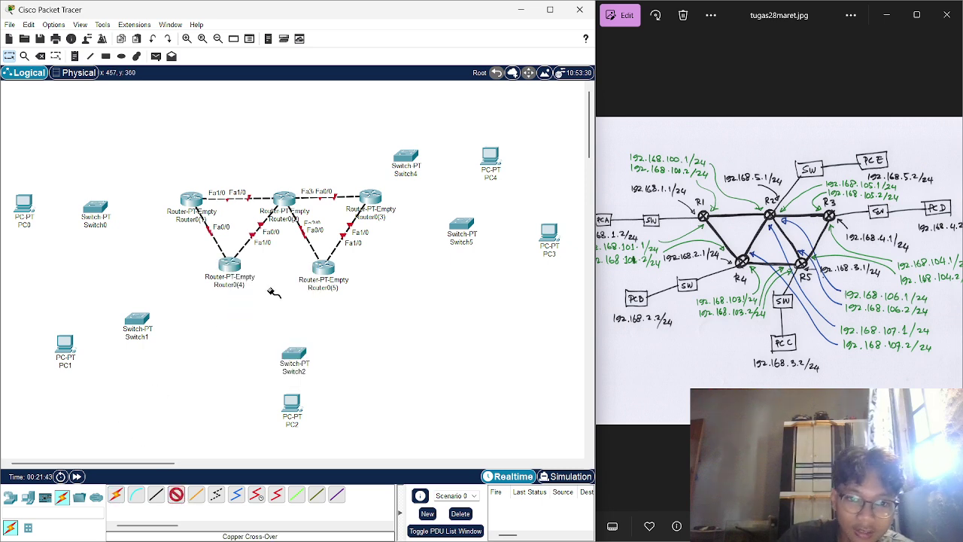
pyautogui.click(322, 268)
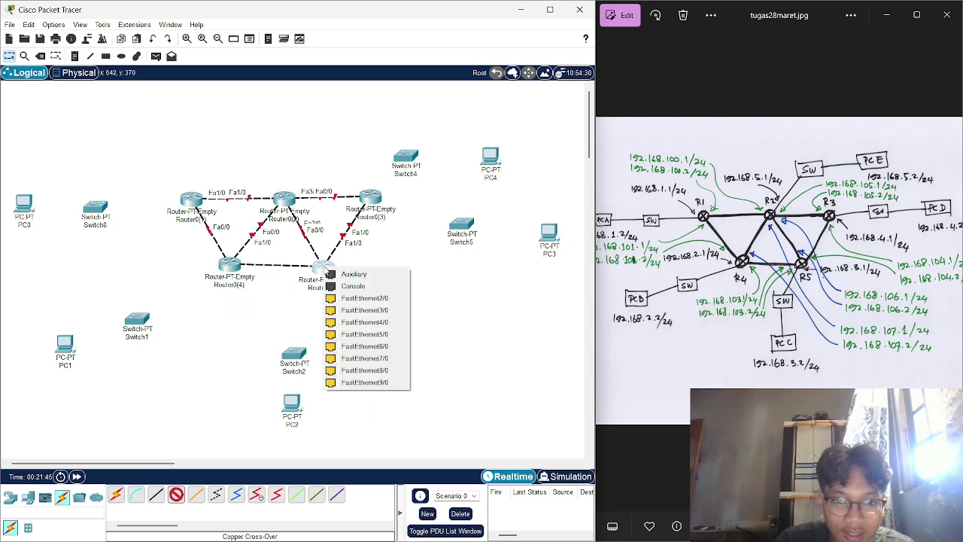
pyautogui.click(355, 299)
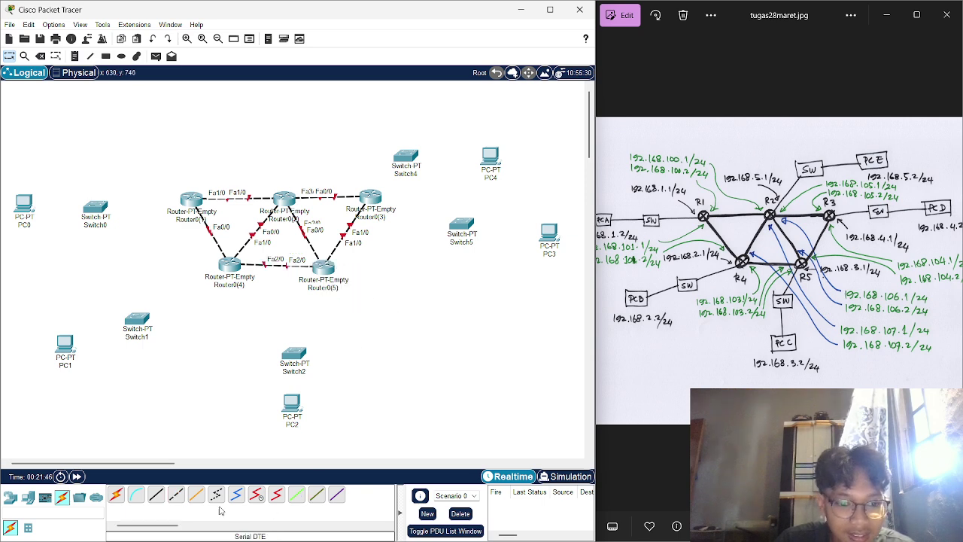
# - Connect Router0(1) FastEthernet2/0 to Switch0 FastEthernet0/1 with a Copper Straight-Through cable and move Switch0 level with the router
pyautogui.click(156, 494)
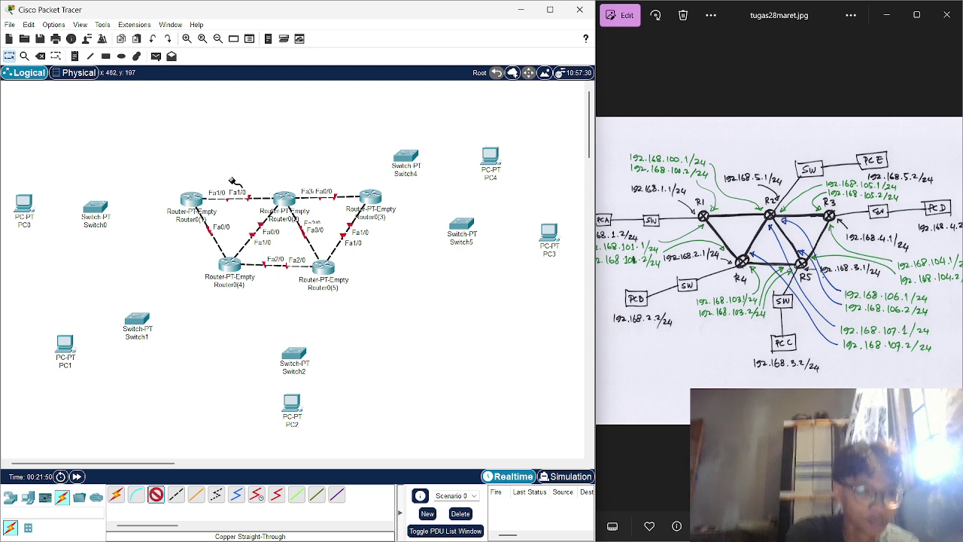
pyautogui.click(191, 196)
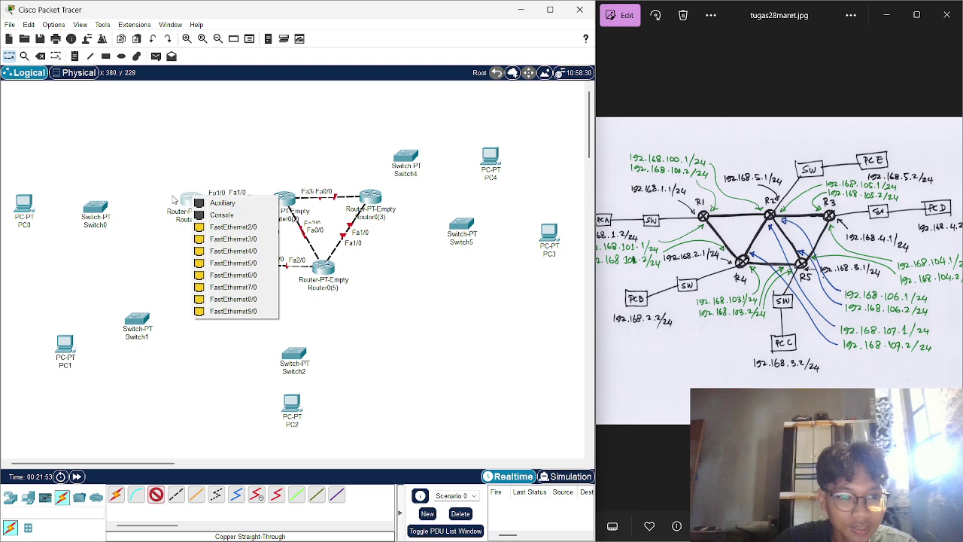
pyautogui.click(242, 227)
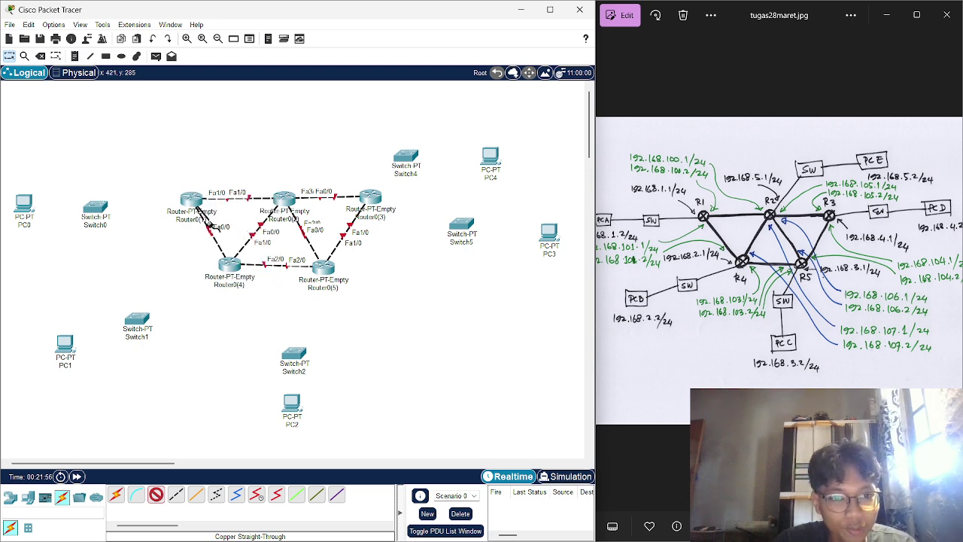
pyautogui.click(98, 205)
pyautogui.click(142, 221)
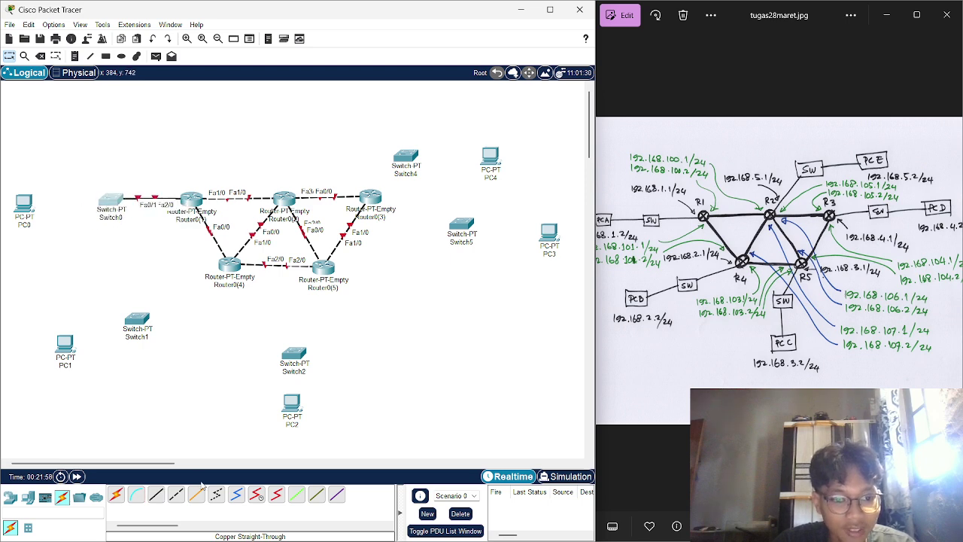
# - Connect Switch0 FastEthernet1/1 to PC0 FastEthernet0 with a Copper Straight-Through cable
pyautogui.click(105, 205)
pyautogui.click(131, 229)
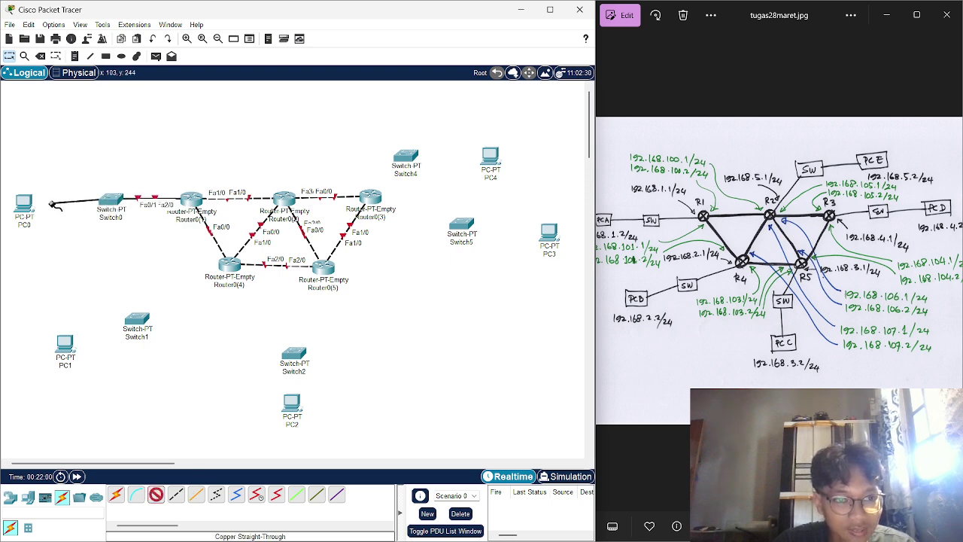
pyautogui.click(23, 201)
pyautogui.click(75, 243)
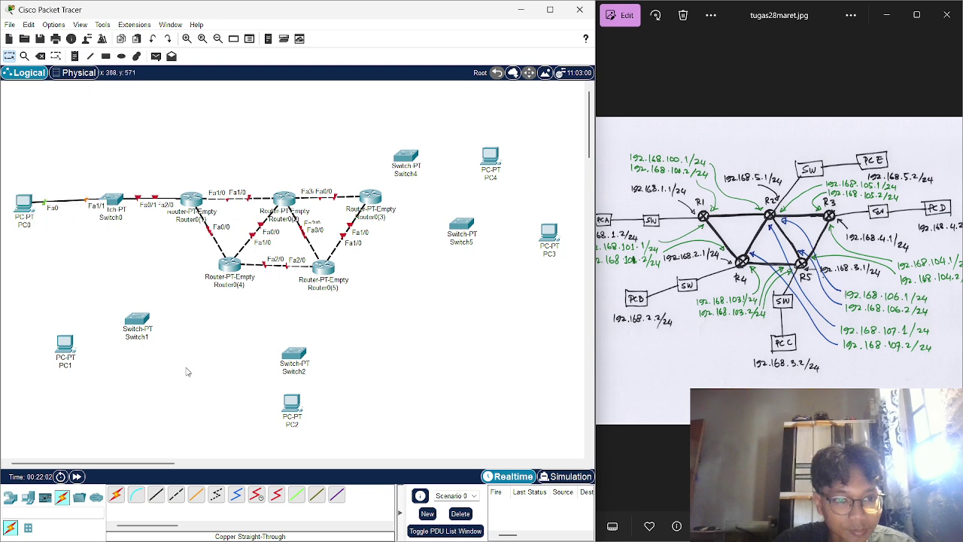
# - Connect Router0(4) FastEthernet3/0 to Switch1 FastEthernet0/1 with a Copper Straight-Through cable
pyautogui.click(154, 499)
pyautogui.click(228, 260)
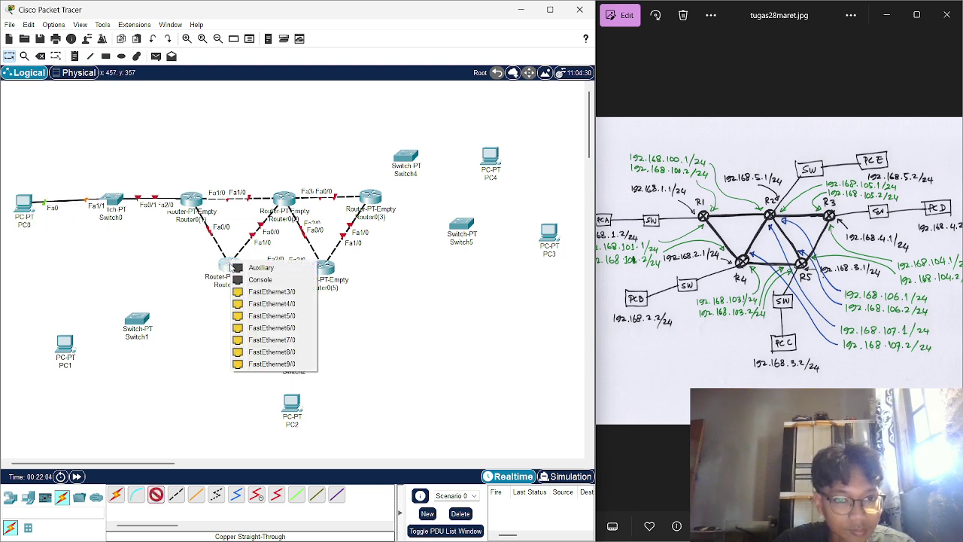
pyautogui.click(252, 291)
pyautogui.click(144, 321)
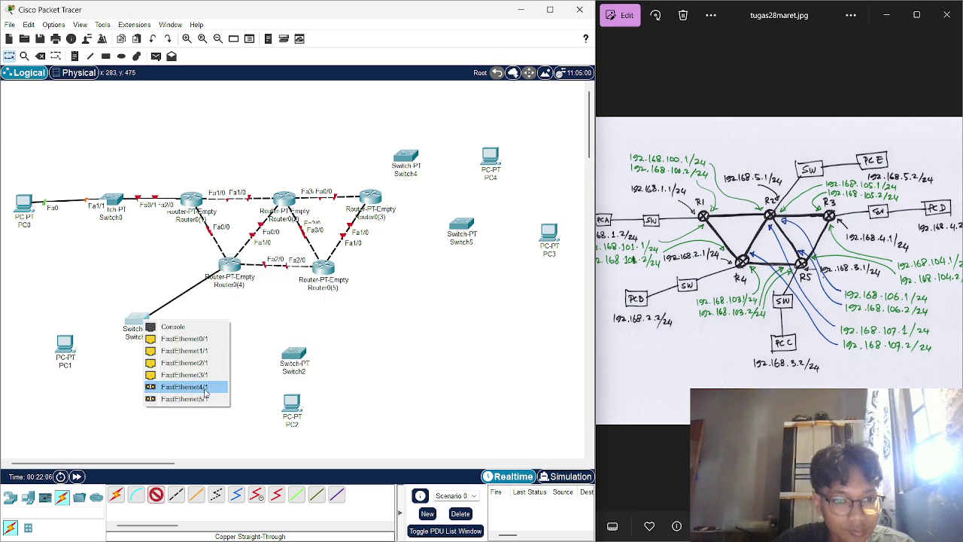
pyautogui.click(185, 339)
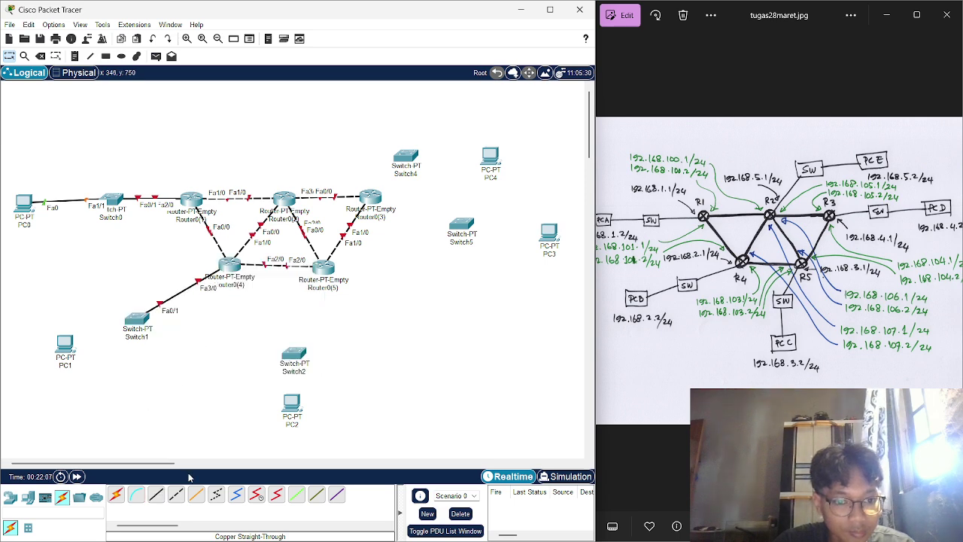
# - Connect Switch1 FastEthernet1/1 to PC1 FastEthernet0 with a Copper Straight-Through cable
pyautogui.click(155, 494)
pyautogui.click(154, 325)
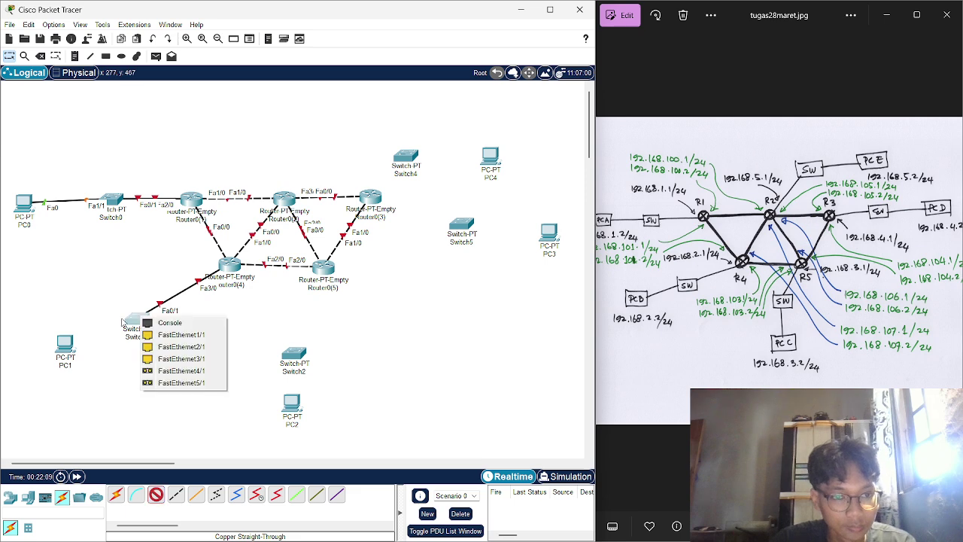
pyautogui.click(166, 337)
pyautogui.click(91, 347)
pyautogui.click(112, 396)
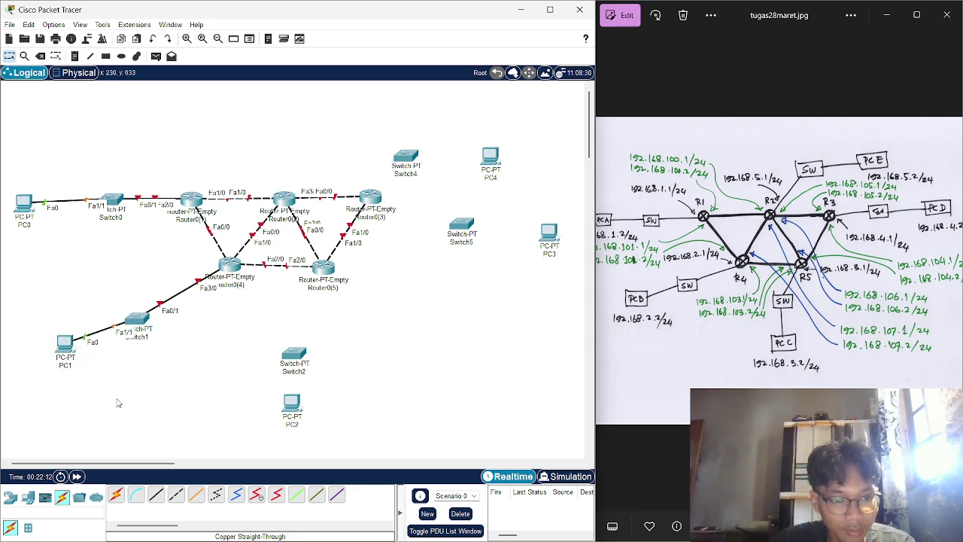
# - Connect Router0(5) FastEthernet3/0 to Switch2 FastEthernet0/1 with a Copper Straight-Through cable
pyautogui.click(329, 265)
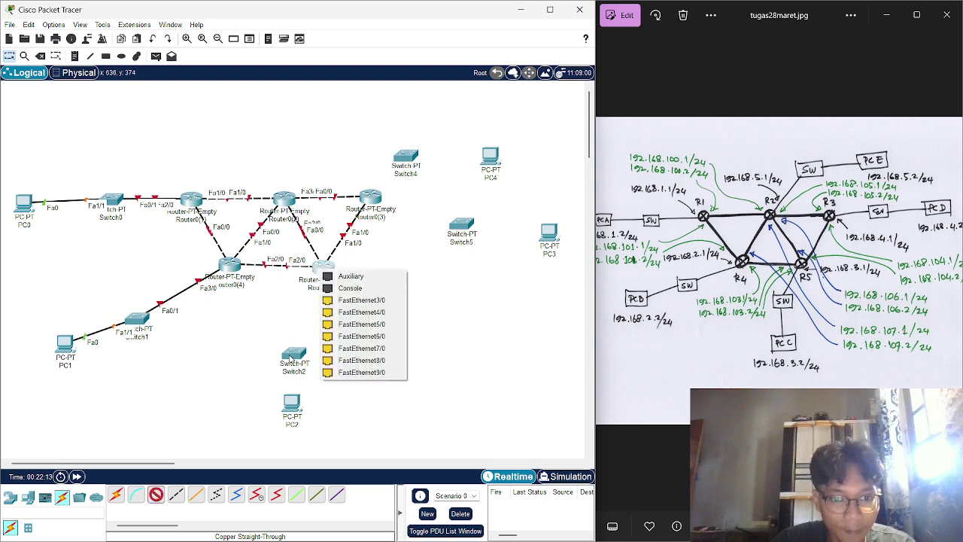
pyautogui.click(369, 304)
pyautogui.click(295, 353)
pyautogui.click(340, 370)
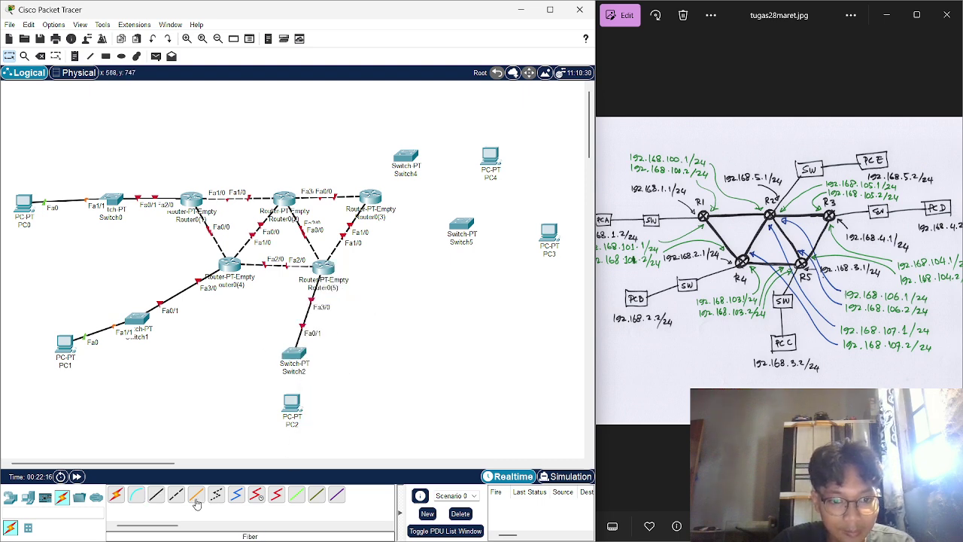
# - Connect Switch2 FastEthernet1/1 to PC2 FastEthernet0 with a Copper Straight-Through cable
pyautogui.click(156, 494)
pyautogui.click(294, 355)
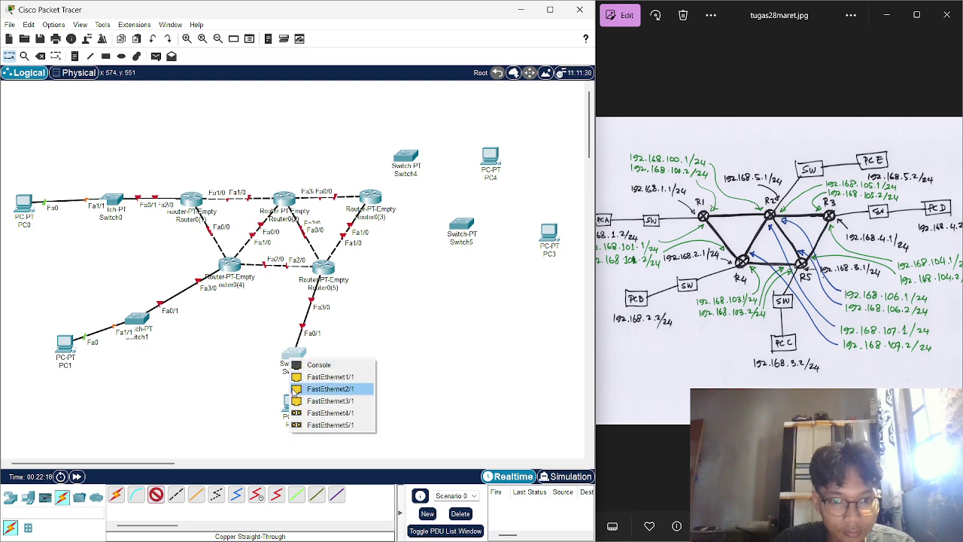
pyautogui.click(322, 386)
pyautogui.click(291, 403)
pyautogui.click(302, 451)
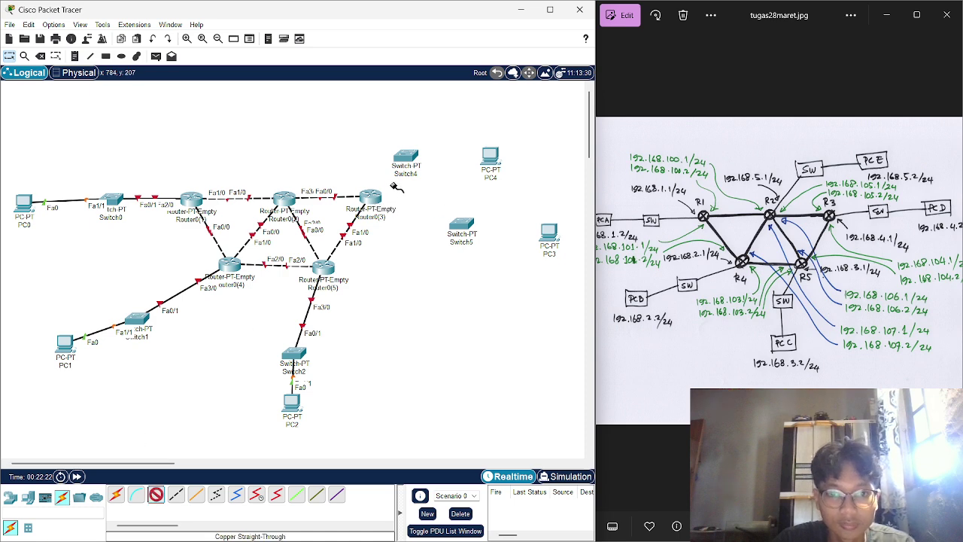
pyautogui.click(372, 197)
pyautogui.click(398, 178)
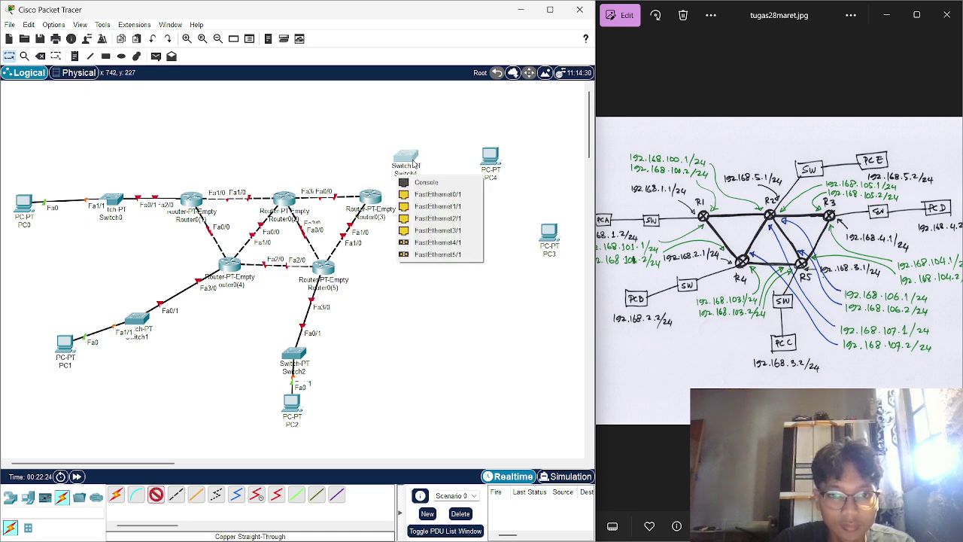
pyautogui.click(334, 144)
# - Connect Router0(2) FastEthernet4/0 to Switch4 FastEthernet0/1 with a Copper Straight-Through cable
pyautogui.click(287, 194)
pyautogui.click(327, 227)
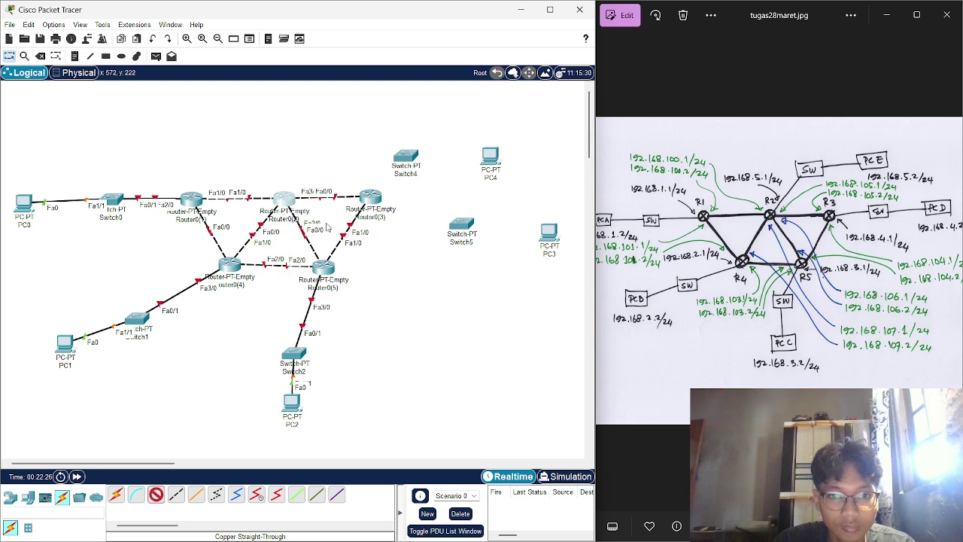
pyautogui.click(404, 158)
pyautogui.click(448, 176)
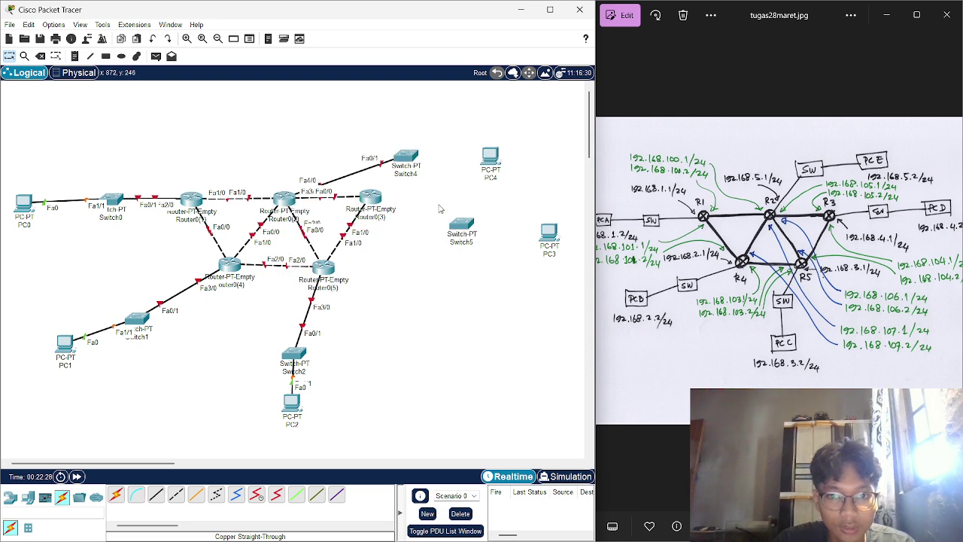
# - Connect Switch4 FastEthernet1/1 to PC4 FastEthernet0 with a Copper Straight-Through cable
pyautogui.click(156, 495)
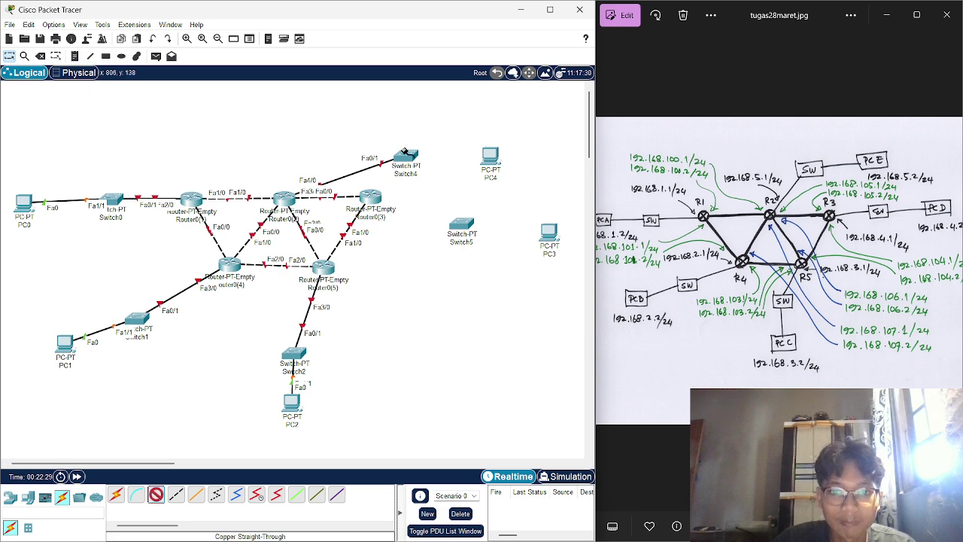
pyautogui.click(406, 157)
pyautogui.click(452, 171)
pyautogui.click(490, 156)
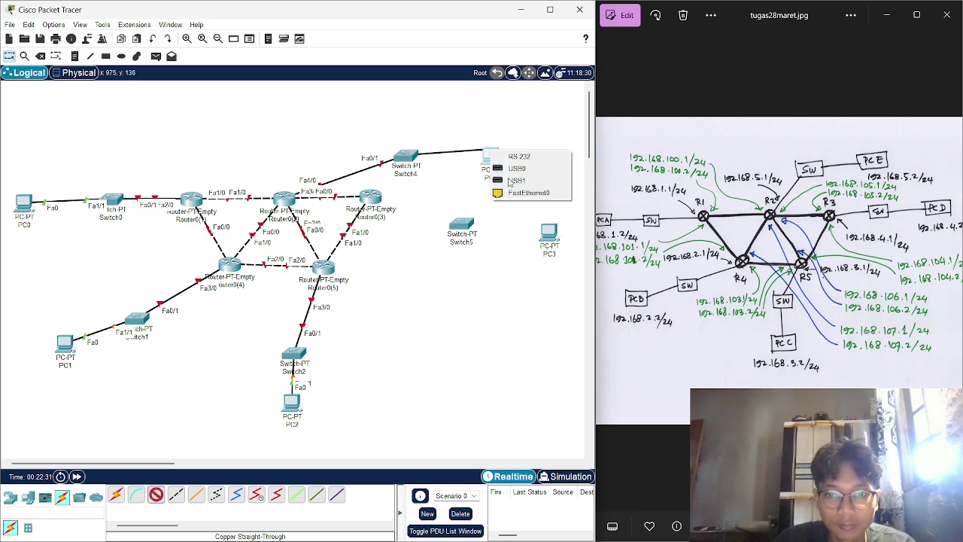
pyautogui.click(519, 182)
# - Connect Router0(3) FastEthernet2/0 to Switch5 FastEthernet0/1 with a Copper Straight-Through cable
pyautogui.click(155, 495)
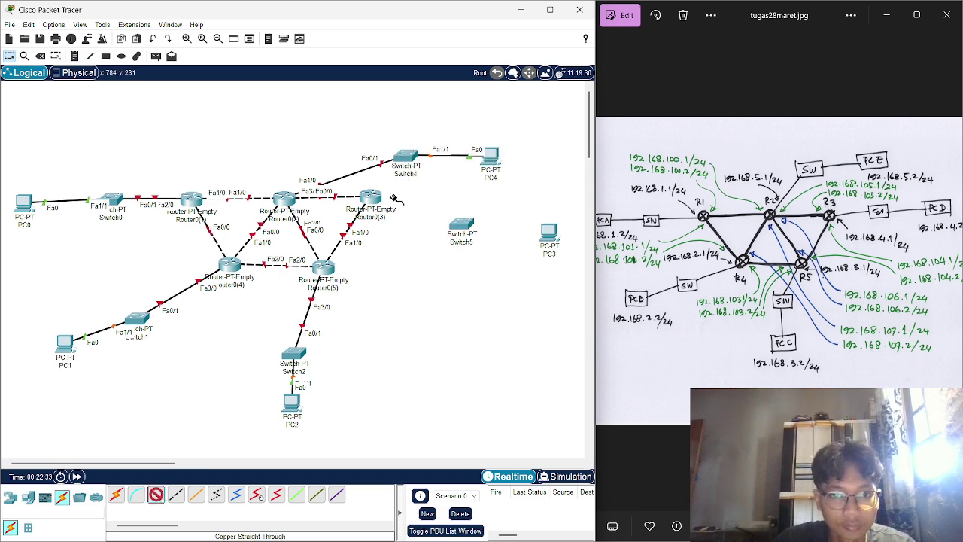
pyautogui.click(374, 198)
pyautogui.click(456, 232)
pyautogui.click(461, 224)
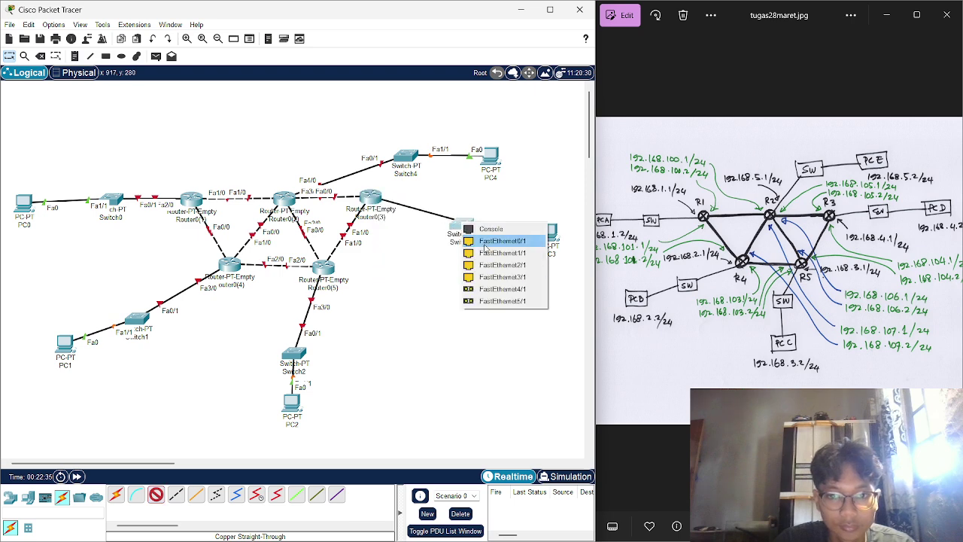
pyautogui.click(489, 237)
# - Connect Switch5 FastEthernet1/1 to PC3 FastEthernet0 with a Copper Straight-Through cable
pyautogui.click(162, 493)
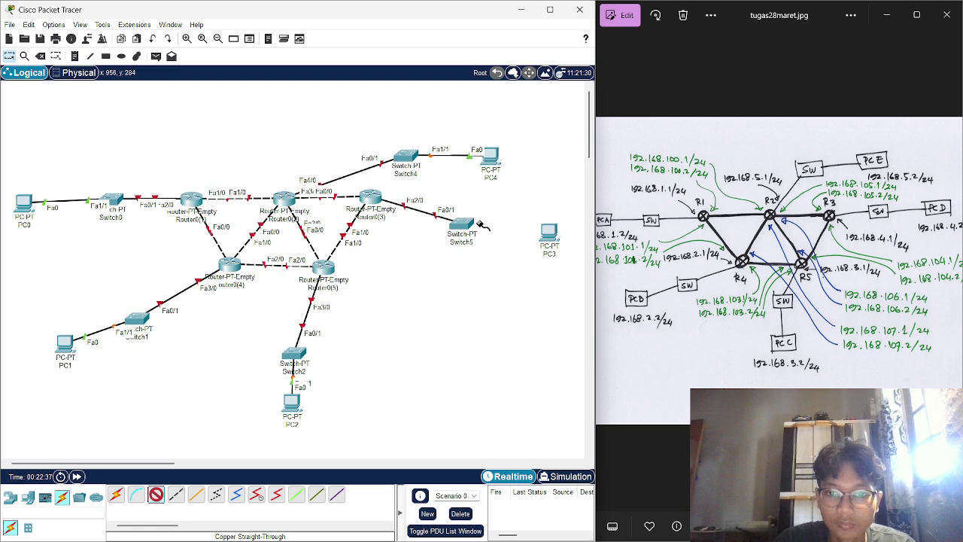
pyautogui.click(477, 226)
pyautogui.click(497, 239)
pyautogui.click(549, 234)
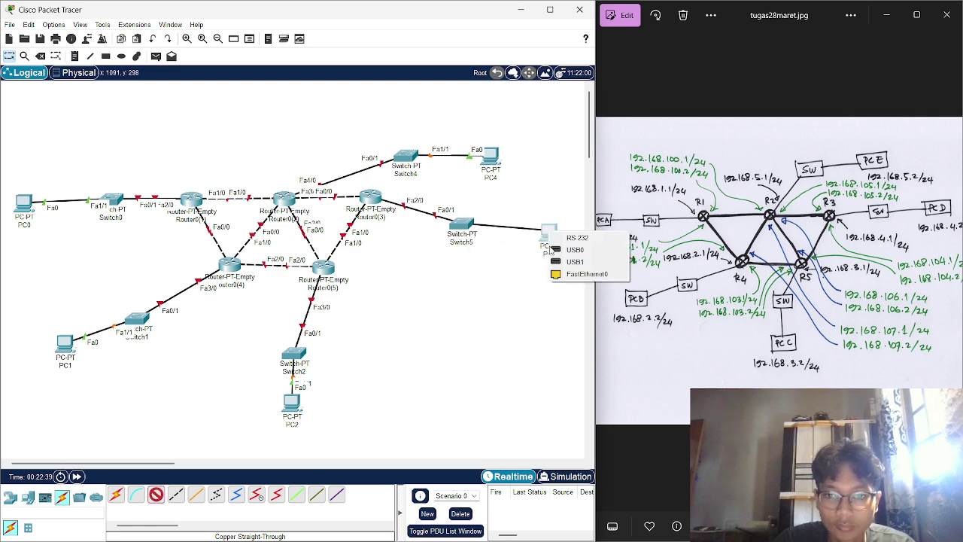
pyautogui.click(587, 274)
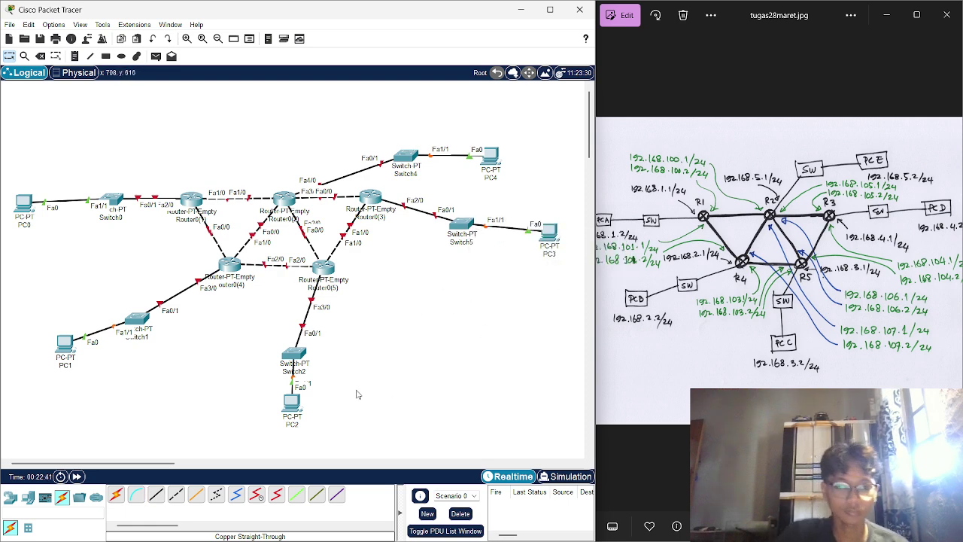
# - Move Switch2 and PC2 directly beneath Router0(5), and shift Switch0 slightly away from Router0(1) toward PC0
pyautogui.moveTo(293, 354); pyautogui.dragTo(328, 324)
pyautogui.moveTo(290, 404); pyautogui.dragTo(333, 382)
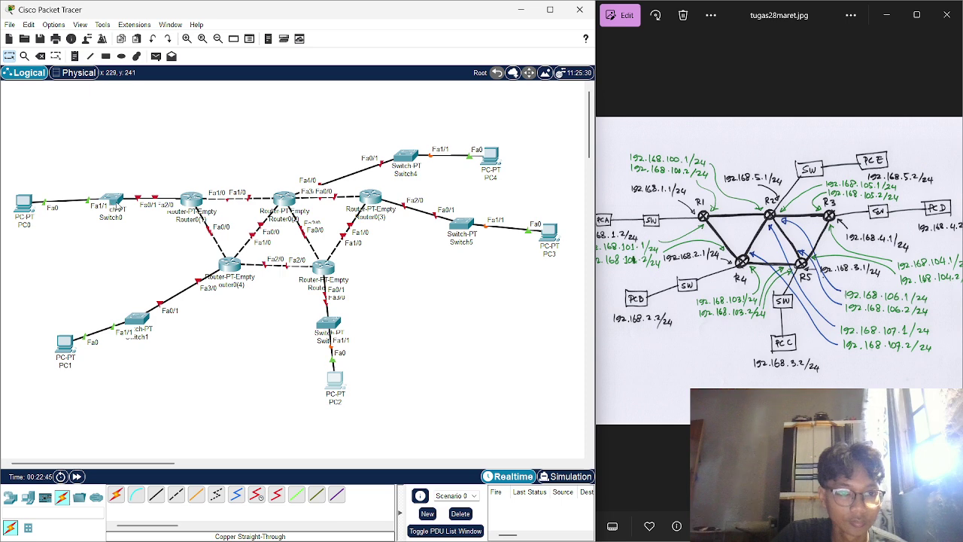
pyautogui.moveTo(114, 204); pyautogui.dragTo(100, 204)
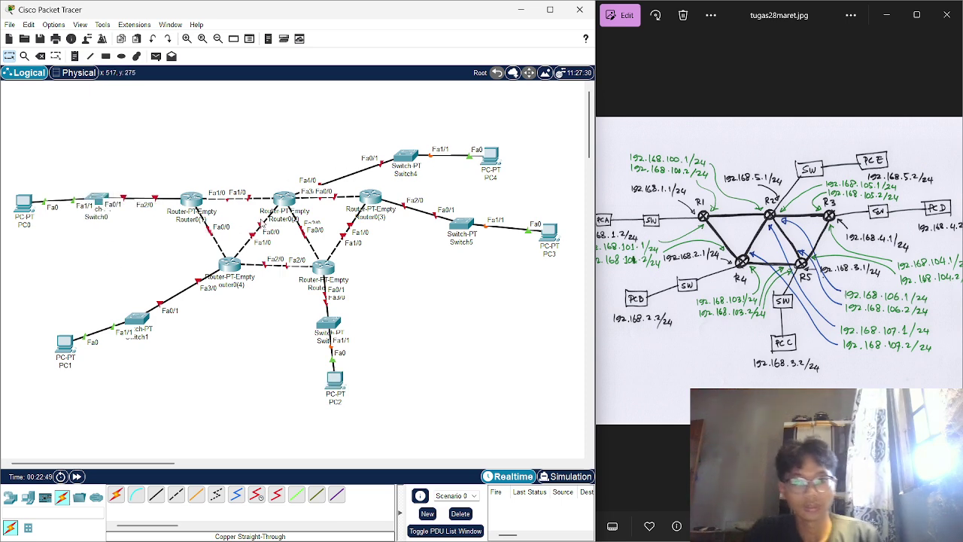
# - Turn on the FastEthernet2/0 port of Router0(1) in its interface configuration
pyautogui.moveTo(194, 203)
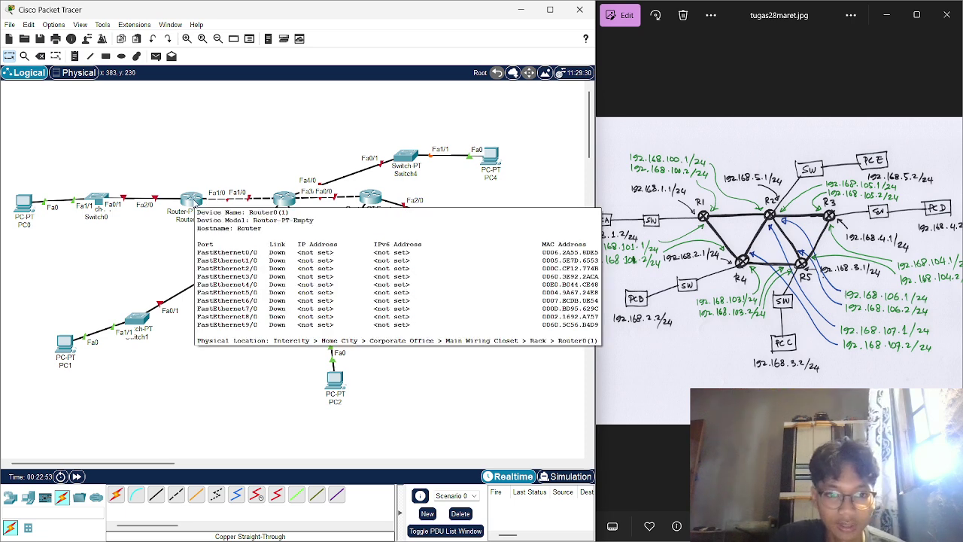
pyautogui.click(194, 203)
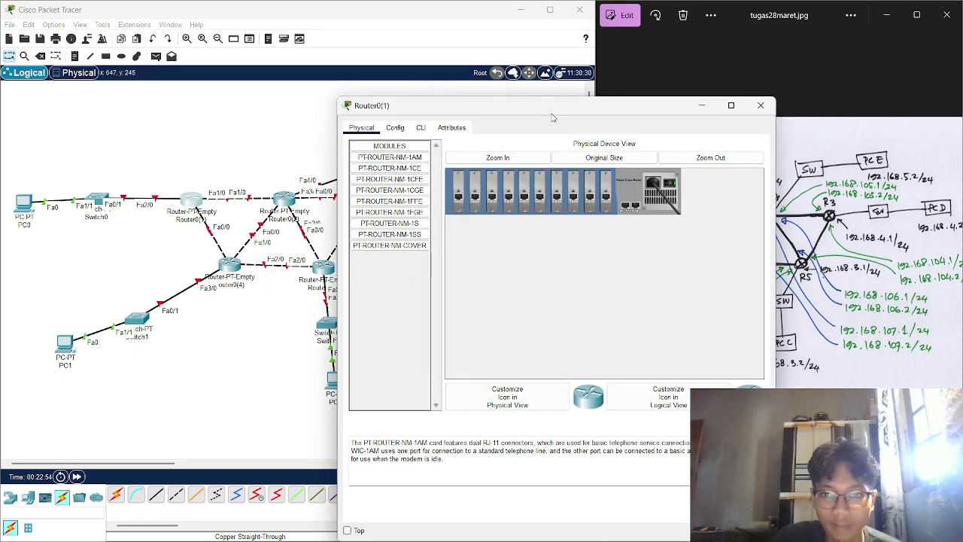
pyautogui.moveTo(551, 116); pyautogui.dragTo(382, 75)
pyautogui.click(248, 160)
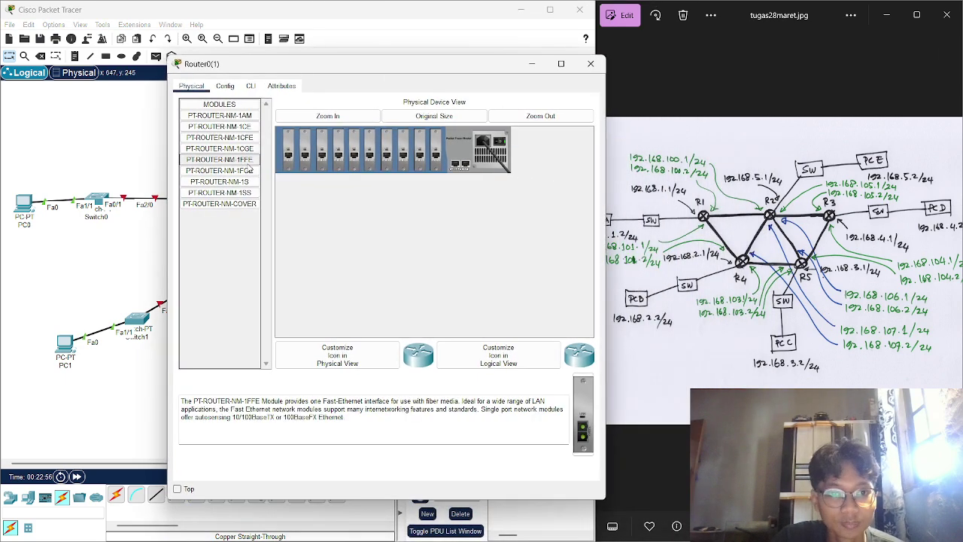
pyautogui.click(224, 86)
pyautogui.moveTo(308, 64); pyautogui.dragTo(370, 65)
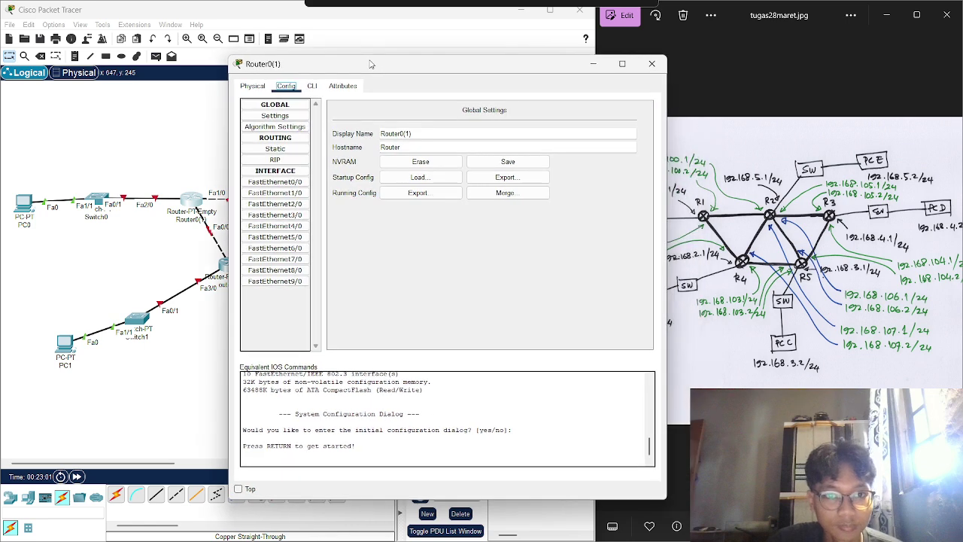
pyautogui.click(276, 204)
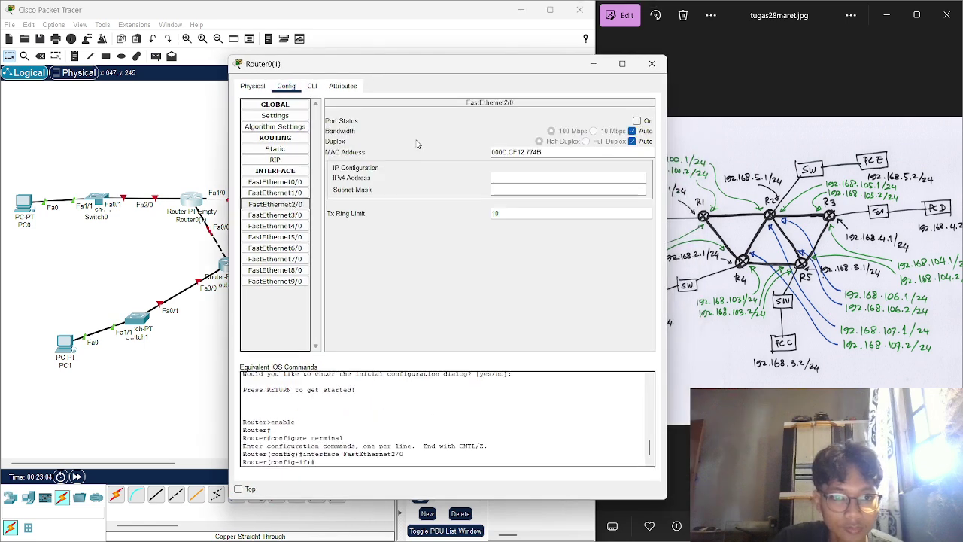
pyautogui.click(637, 121)
# - Set Router0(1) FastEthernet2/0 to IPv4 address 192.168.1.1 with subnet mask 255.255.255.0 and close the router's window
pyautogui.click(576, 178)
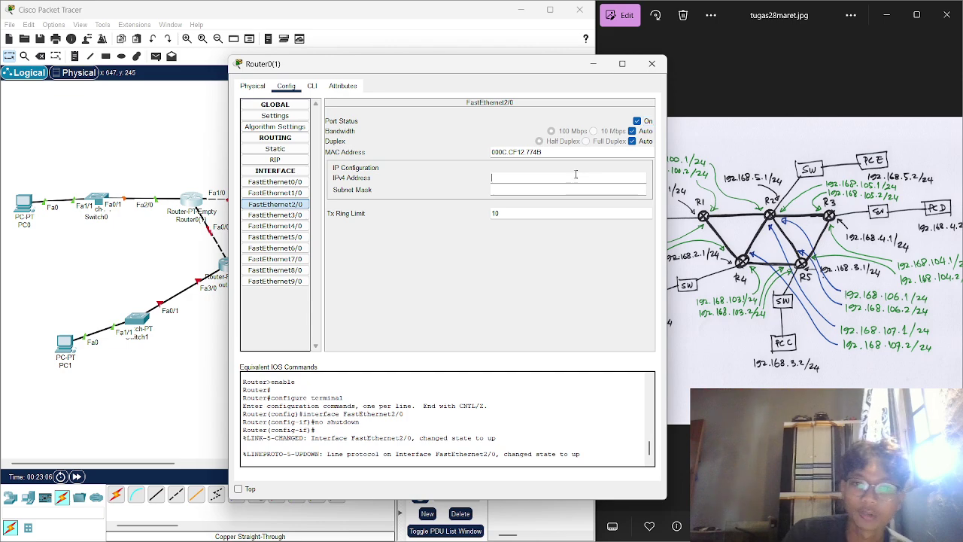
pyautogui.moveTo(564, 66); pyautogui.dragTo(497, 50)
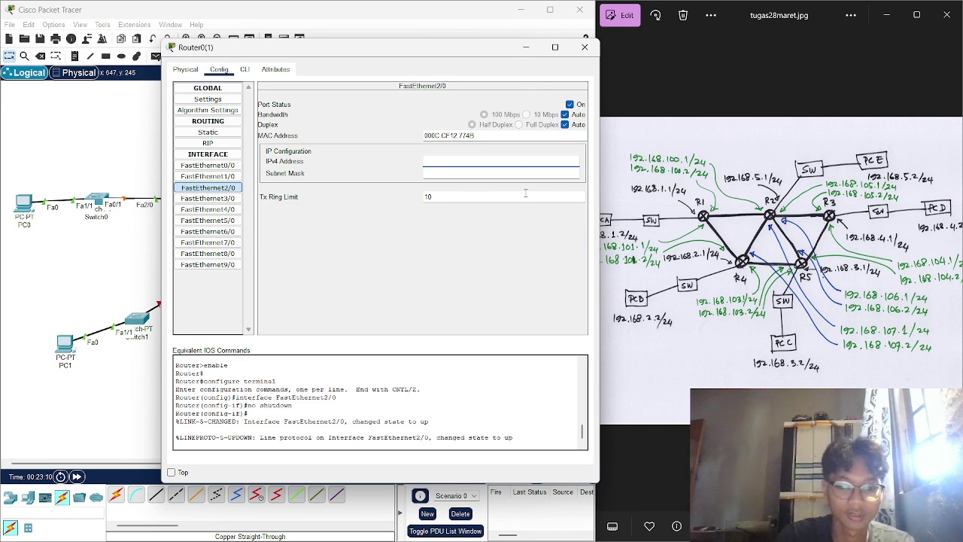
pyautogui.write('192.168.1.1')
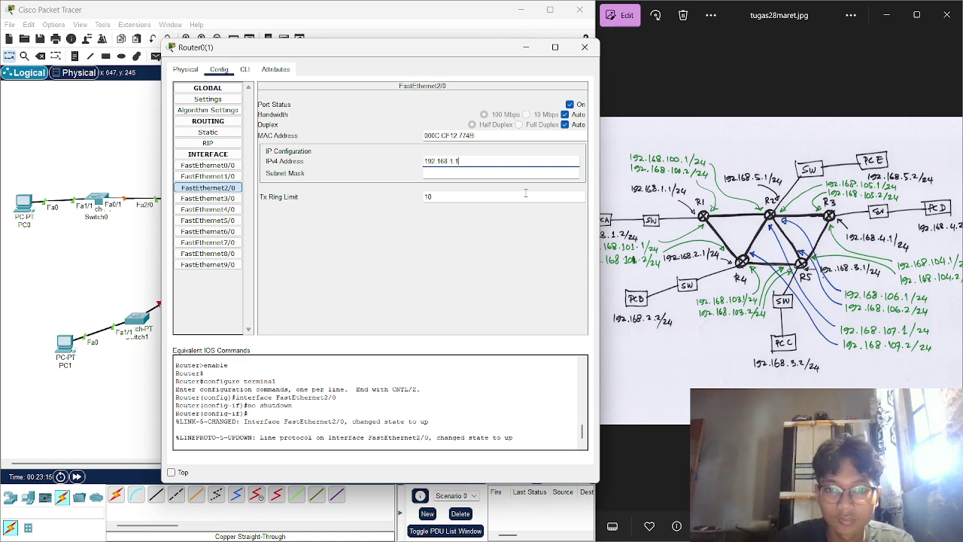
pyautogui.click(514, 173)
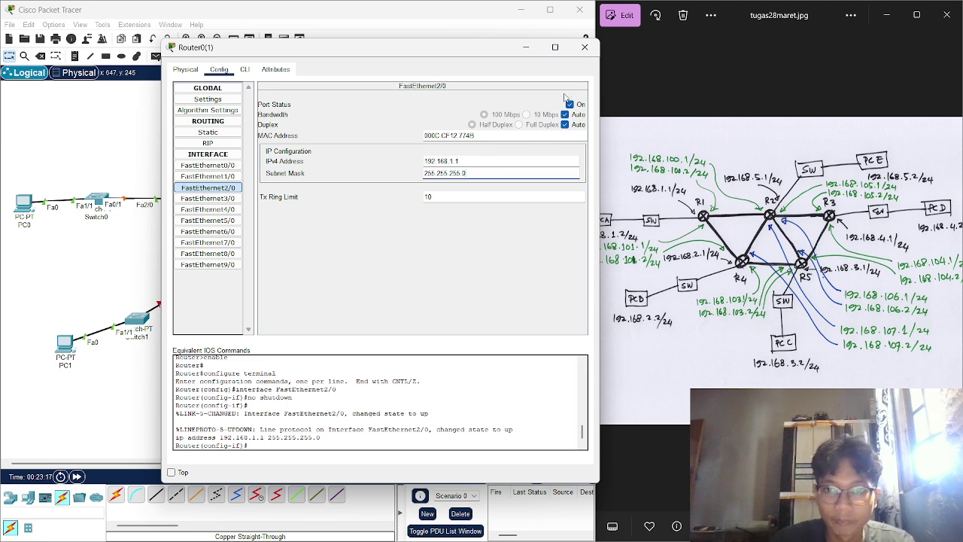
pyautogui.click(585, 47)
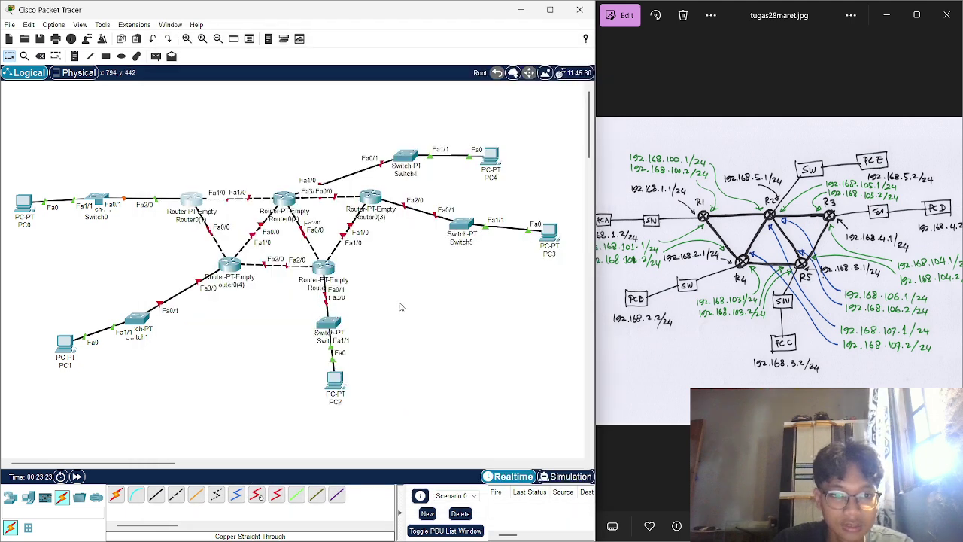
# - Nudge Switch0 slightly, and give PC0 the static IPv4 address 192.168.1.2 with subnet mask 255.255.255.0
pyautogui.click(399, 302)
pyautogui.moveTo(106, 195); pyautogui.dragTo(106, 196)
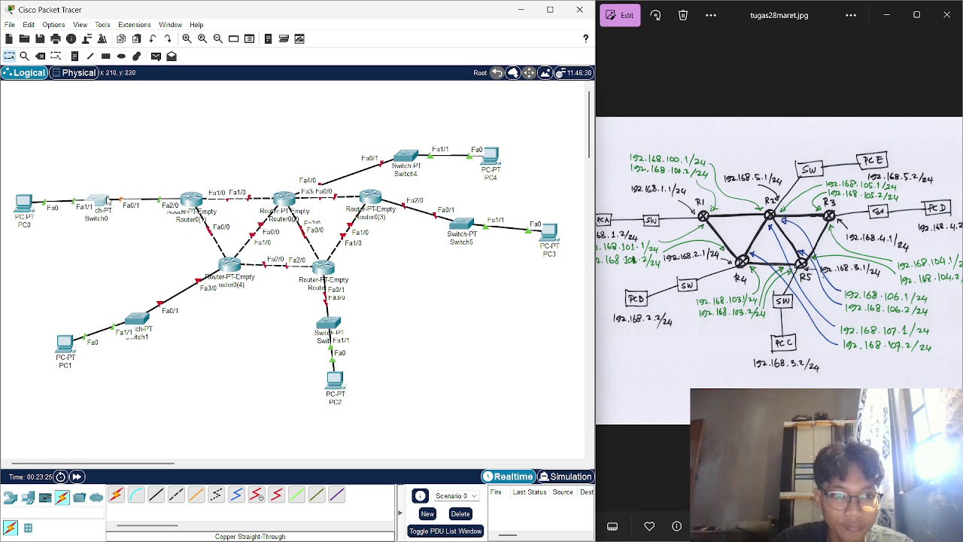
pyautogui.click(24, 201)
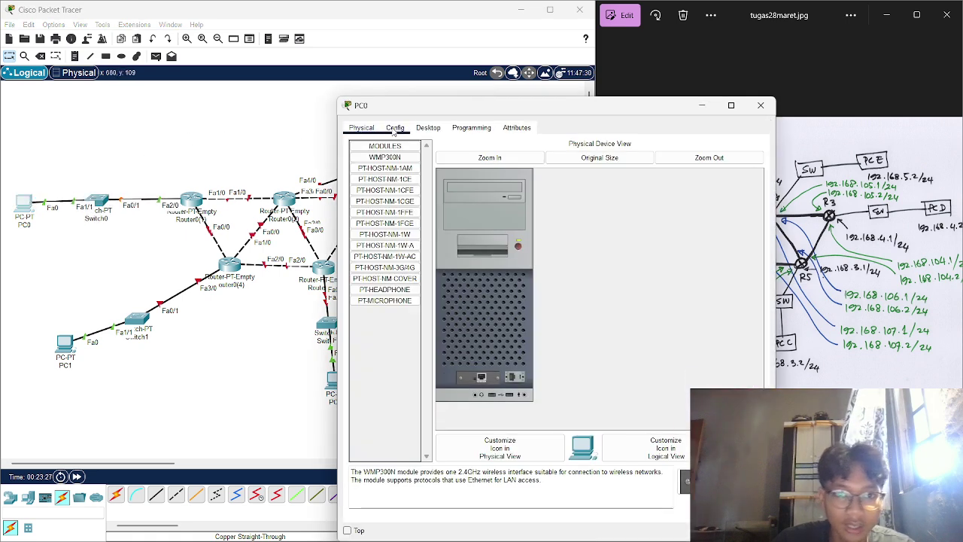
pyautogui.click(428, 127)
pyautogui.click(407, 171)
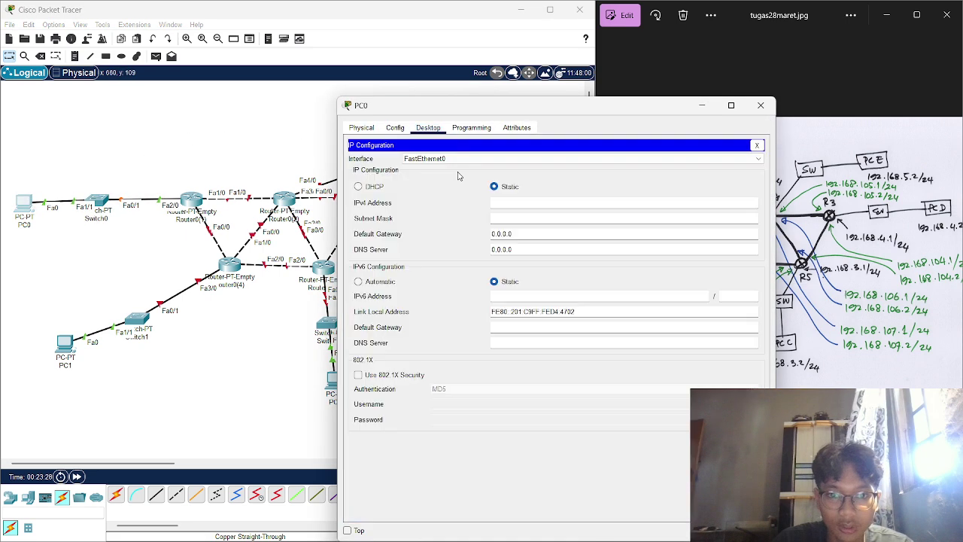
pyautogui.click(560, 205)
pyautogui.write('192.1')
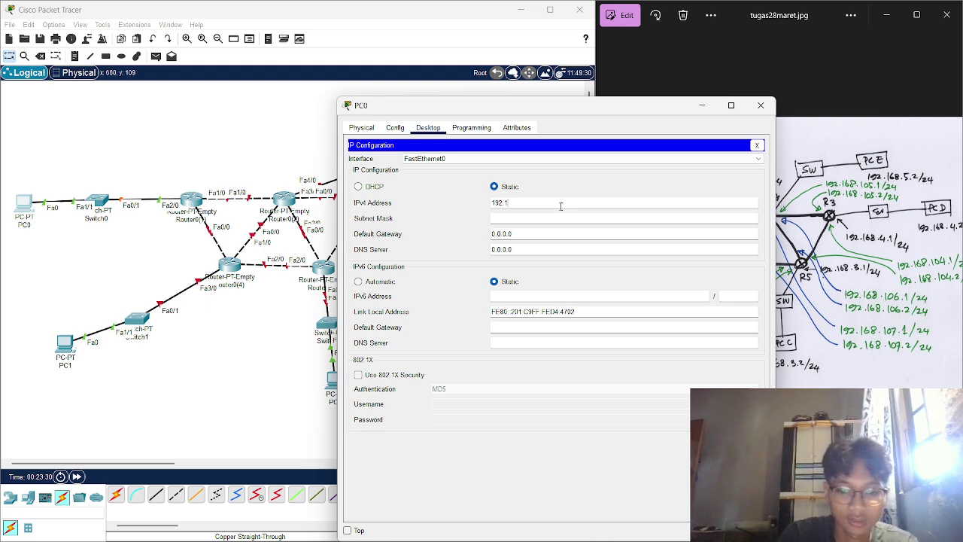
pyautogui.write('68.1.2')
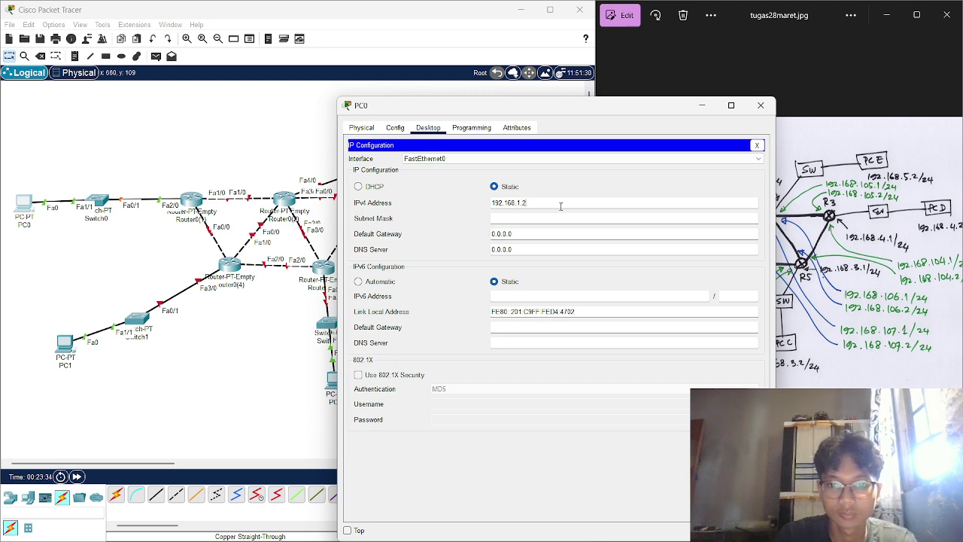
pyautogui.click(559, 218)
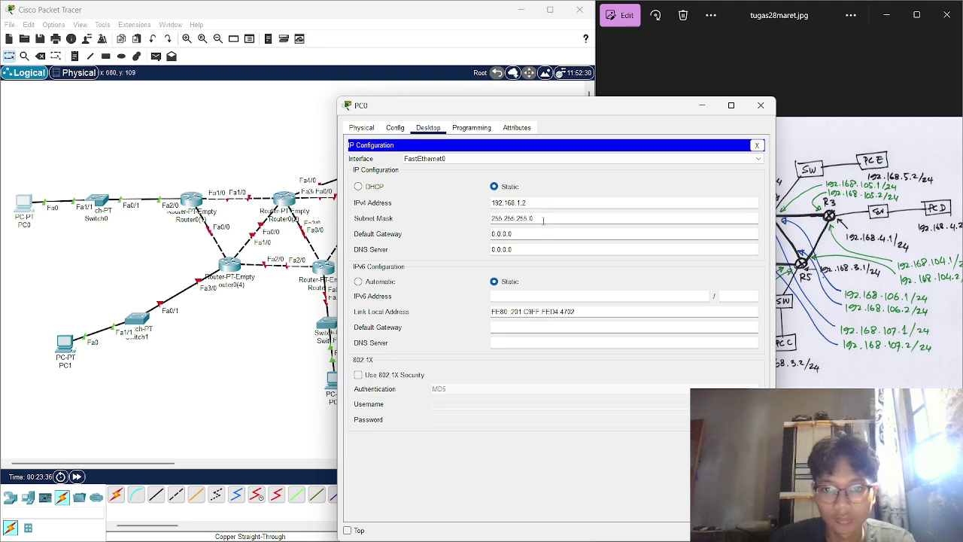
# - Set PC0's default gateway to 192.168.1.1 and close its window
pyautogui.moveTo(527, 203); pyautogui.dragTo(491, 203)
pyautogui.hotkey('ctrl', 'c')
pyautogui.moveTo(543, 232); pyautogui.dragTo(485, 233)
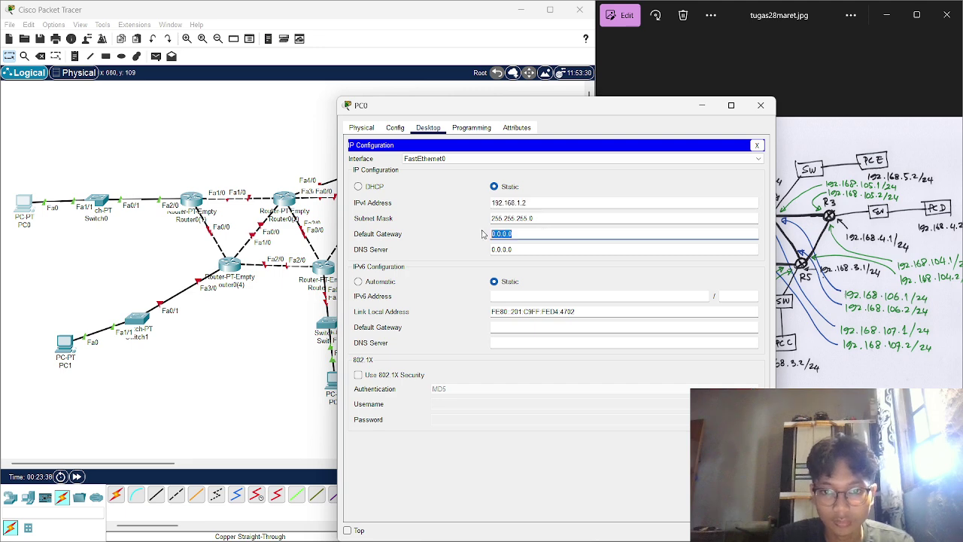
pyautogui.press('BackSpace')
pyautogui.hotkey('ctrl', 'v')
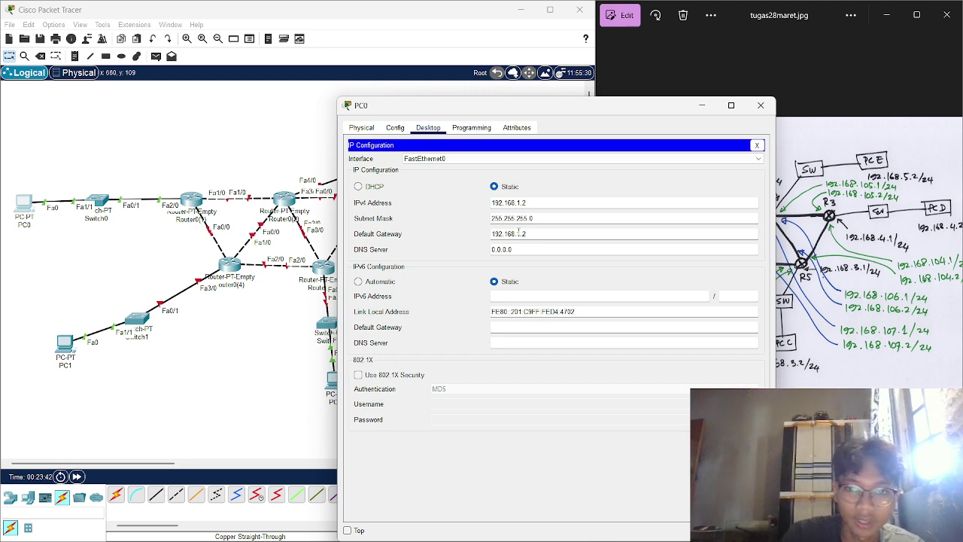
pyautogui.write('1')
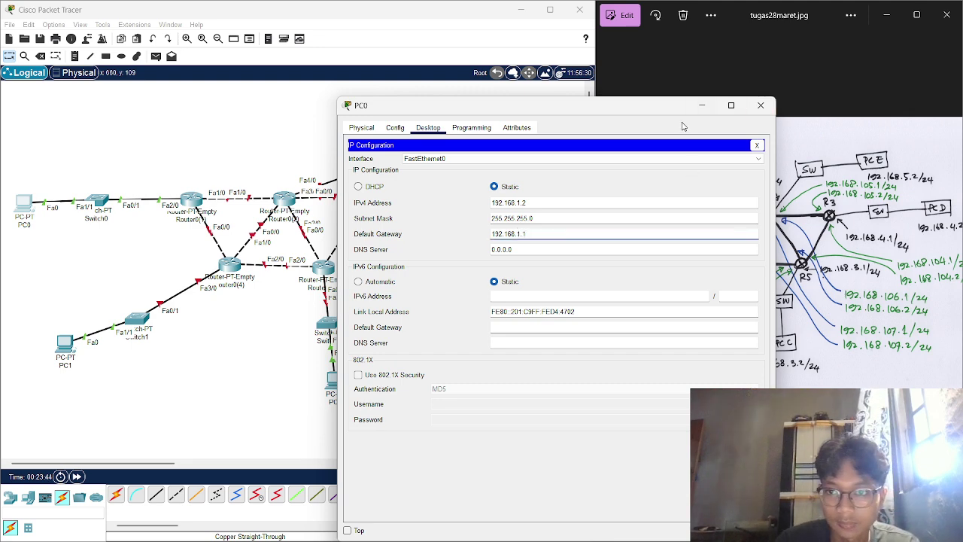
pyautogui.click(760, 104)
# - Shift PC0 and Switch0 slightly toward Router0(1), Switch1 toward Router0(4), and nudge Router0(2) to tidy the topology
pyautogui.moveTo(22, 206); pyautogui.dragTo(27, 202)
pyautogui.moveTo(90, 210); pyautogui.dragTo(106, 205)
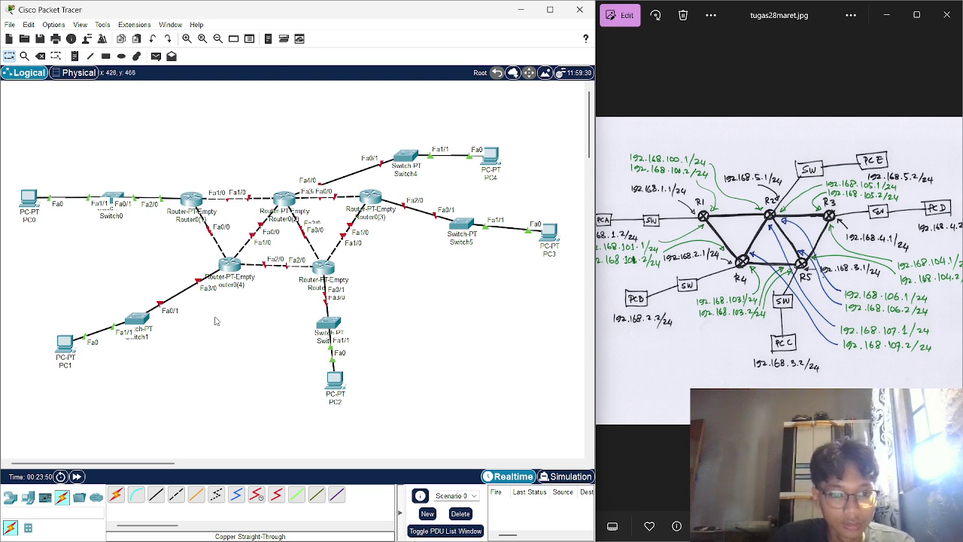
pyautogui.moveTo(148, 325); pyautogui.dragTo(156, 315)
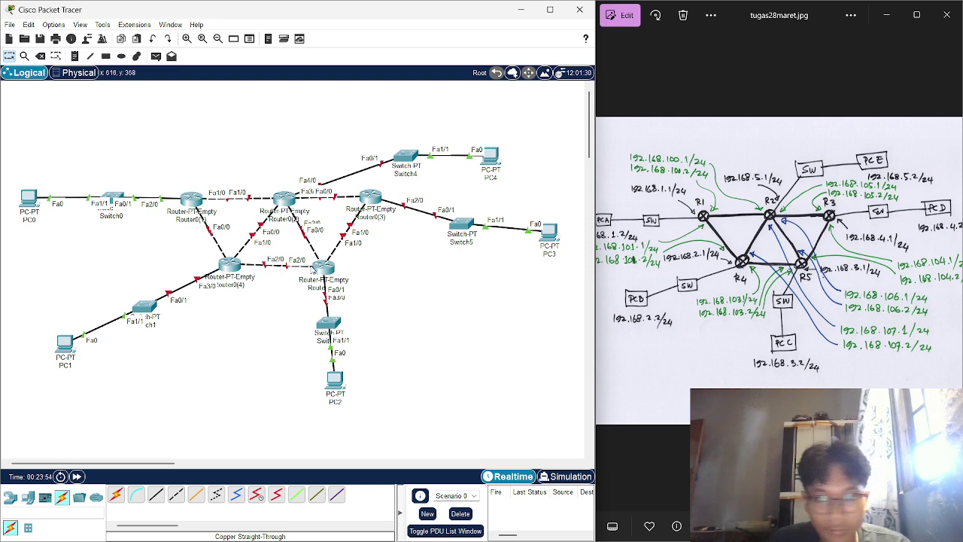
pyautogui.moveTo(311, 205); pyautogui.dragTo(287, 208)
# - Turn on the FastEthernet4/0 port of Router0(2) in its interface configuration
pyautogui.click(285, 206)
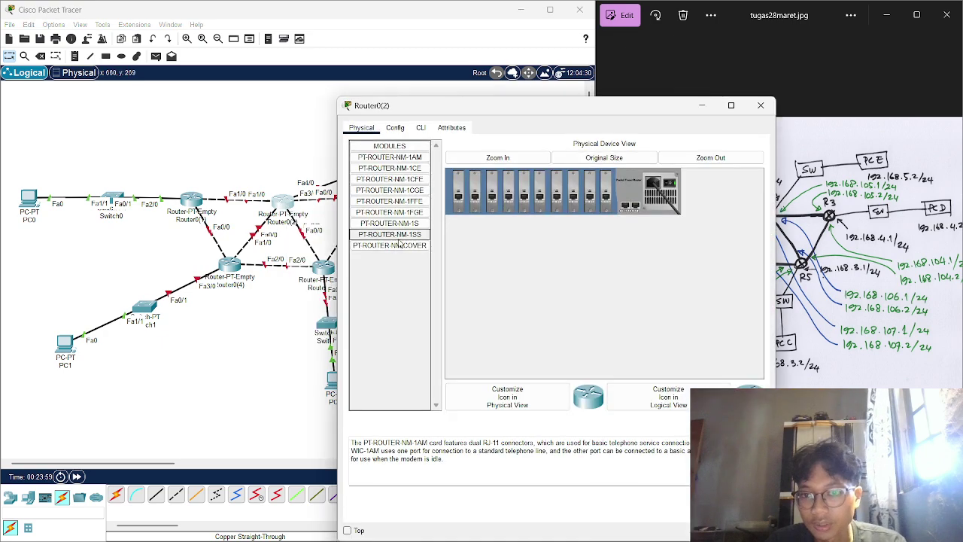
pyautogui.moveTo(589, 111); pyautogui.dragTo(396, 57)
pyautogui.click(260, 84)
pyautogui.click(464, 220)
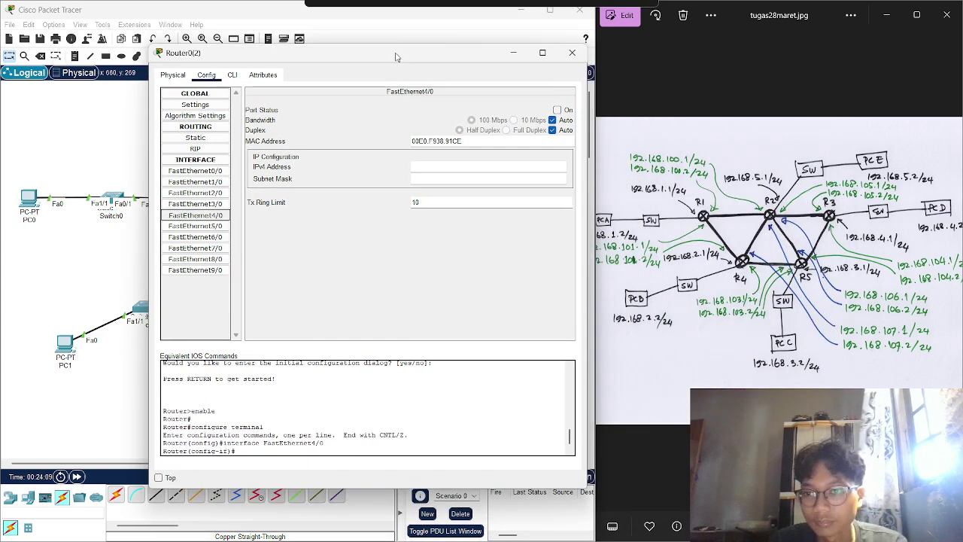
pyautogui.click(557, 111)
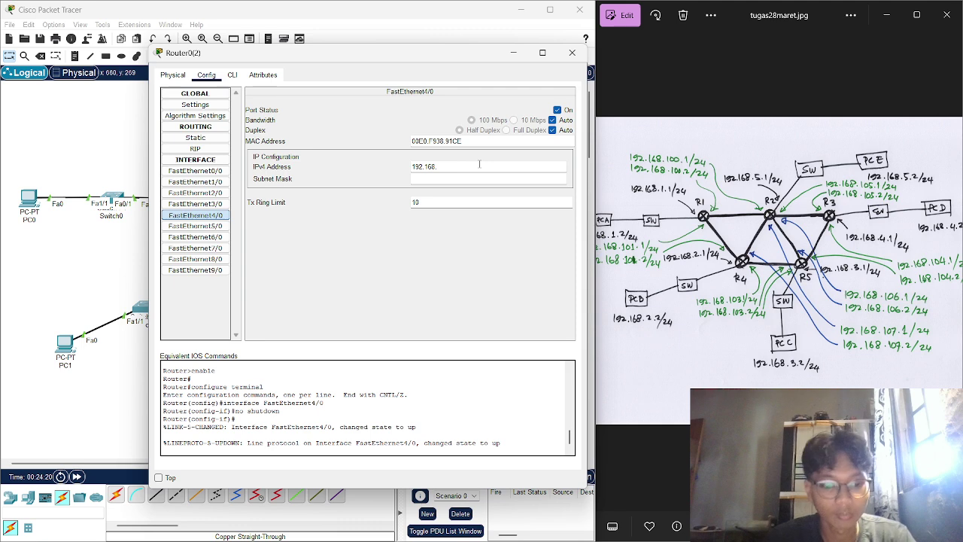
# - Set Router0(2) FastEthernet4/0 to IPv4 address 192.168.5.1 with subnet mask 255.255.255.0 and close the router's window
pyautogui.write('1')
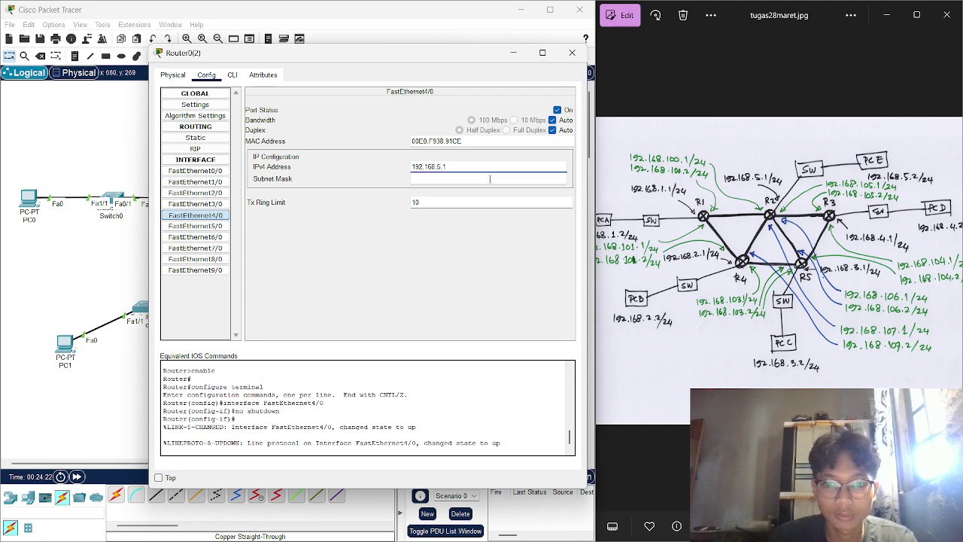
pyautogui.press('Return')
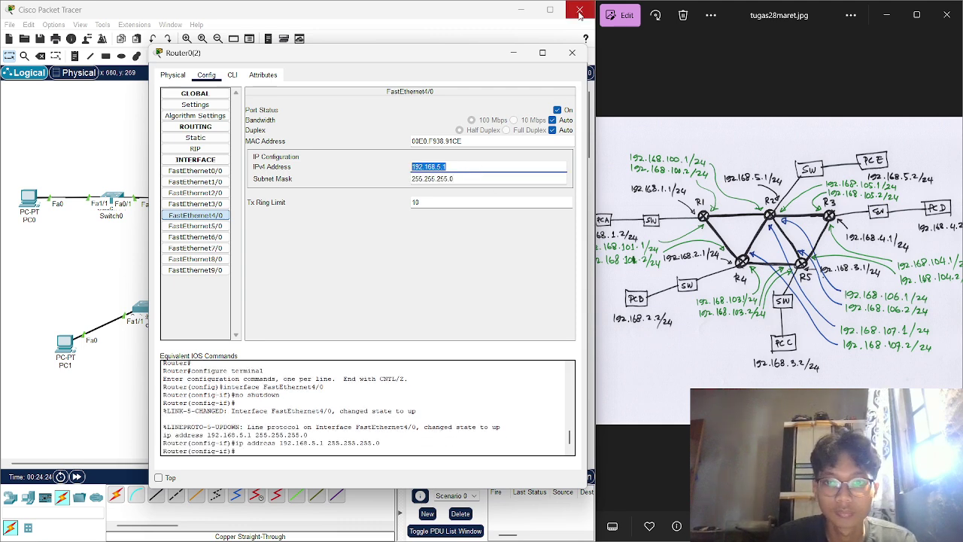
pyautogui.click(457, 106)
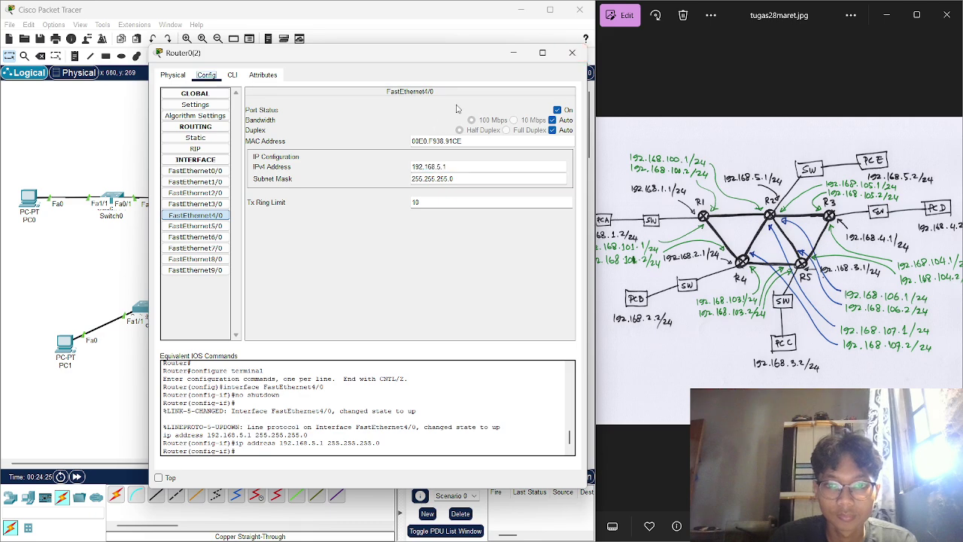
pyautogui.click(570, 52)
# - Give PC4 the static IPv4 address 192.168.5.2 with subnet mask 255.255.255.0
pyautogui.click(493, 165)
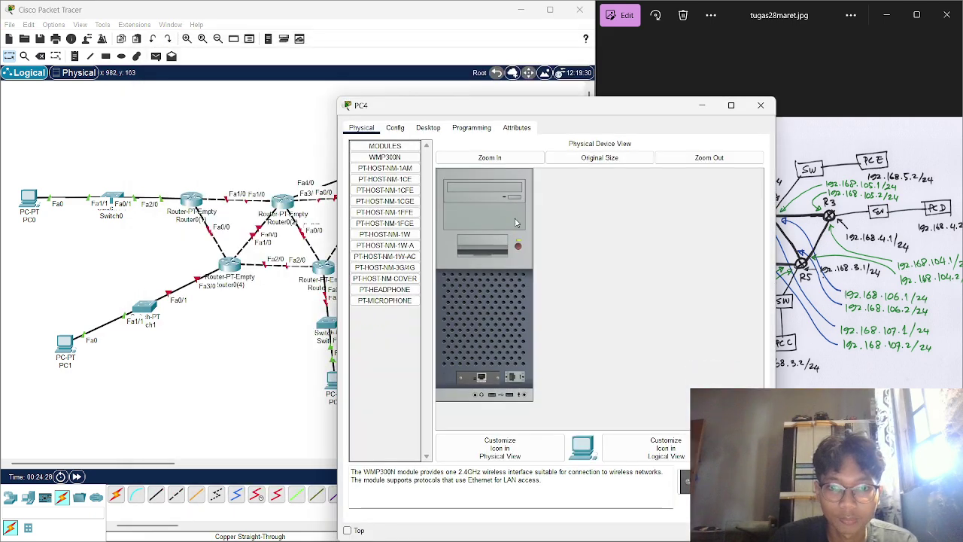
pyautogui.click(428, 128)
pyautogui.click(399, 177)
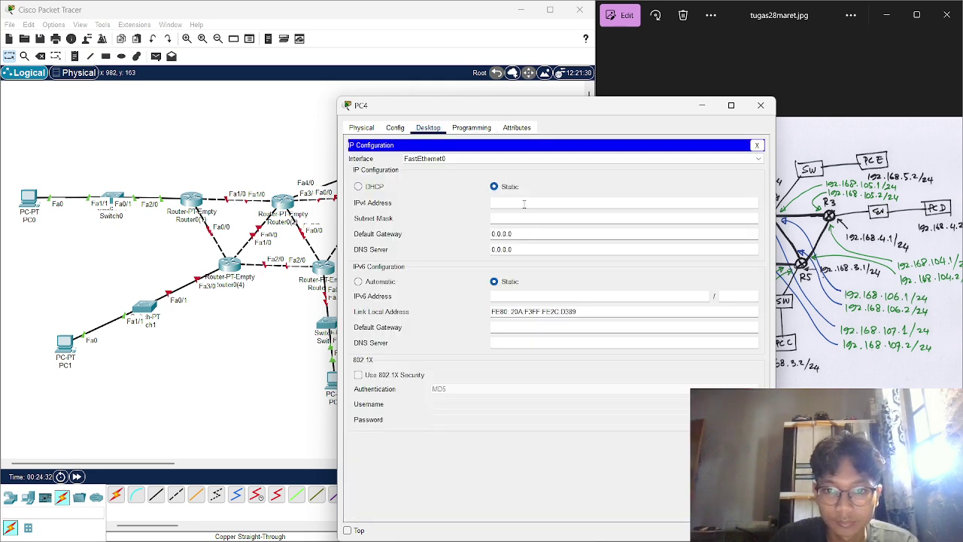
pyautogui.write('192.168.5.2')
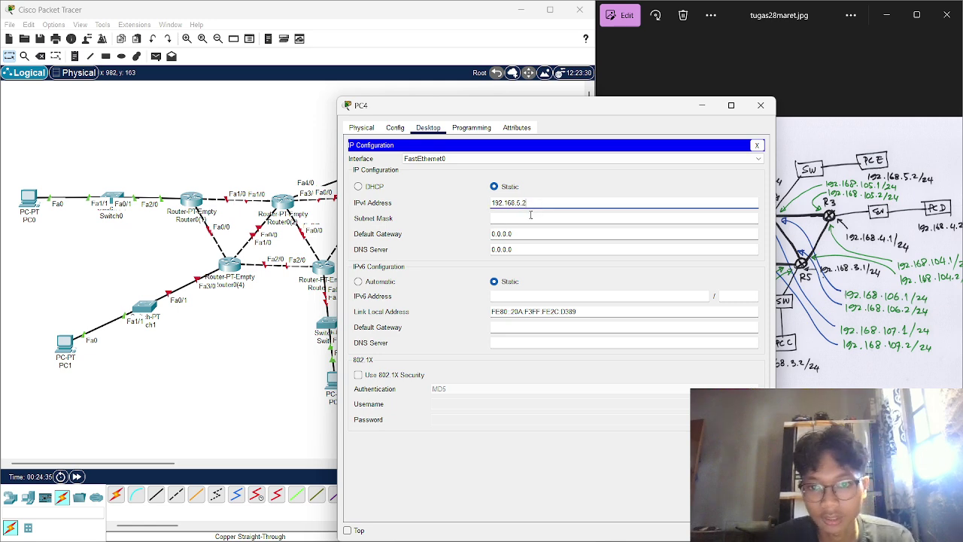
pyautogui.click(530, 218)
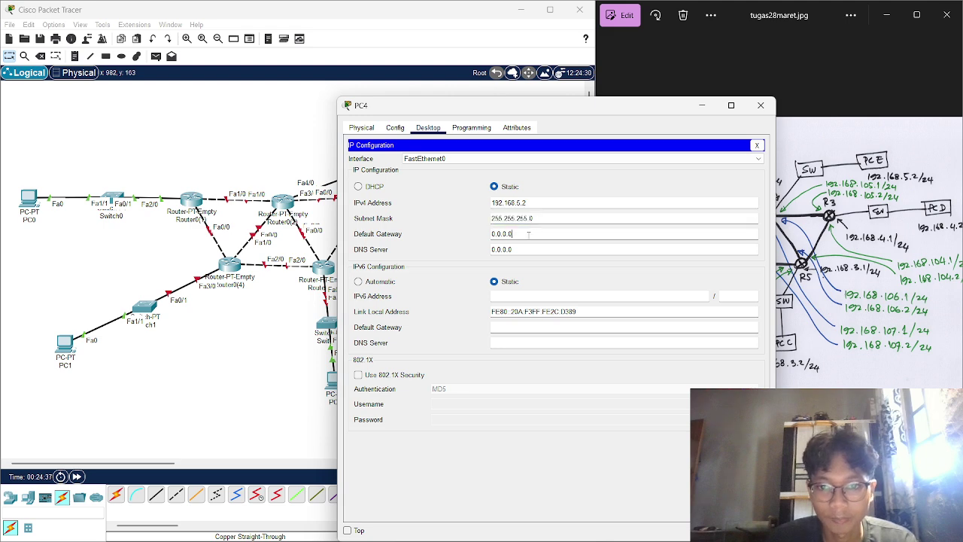
# - Set PC4's default gateway to 192.168.5.1 and close its window
pyautogui.click(531, 233)
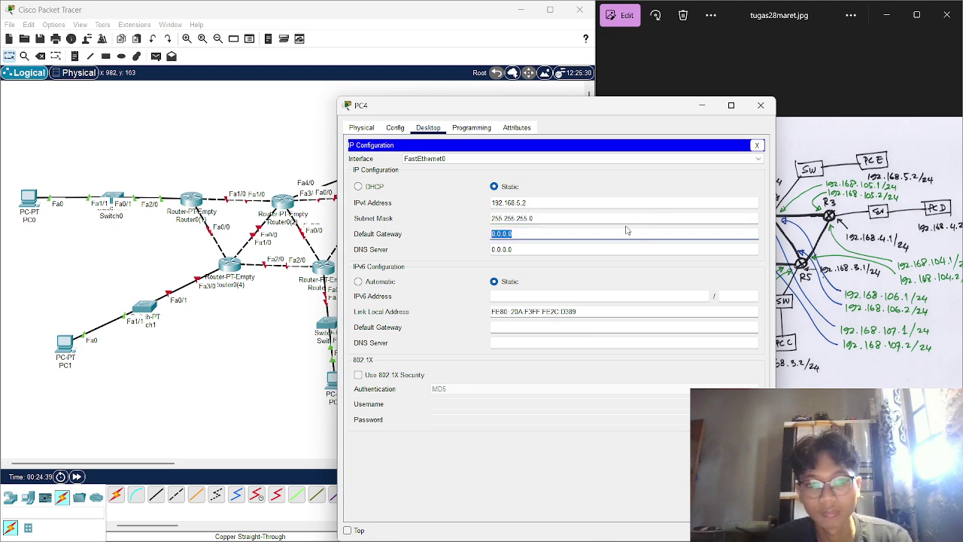
pyautogui.write('192.168.5.1')
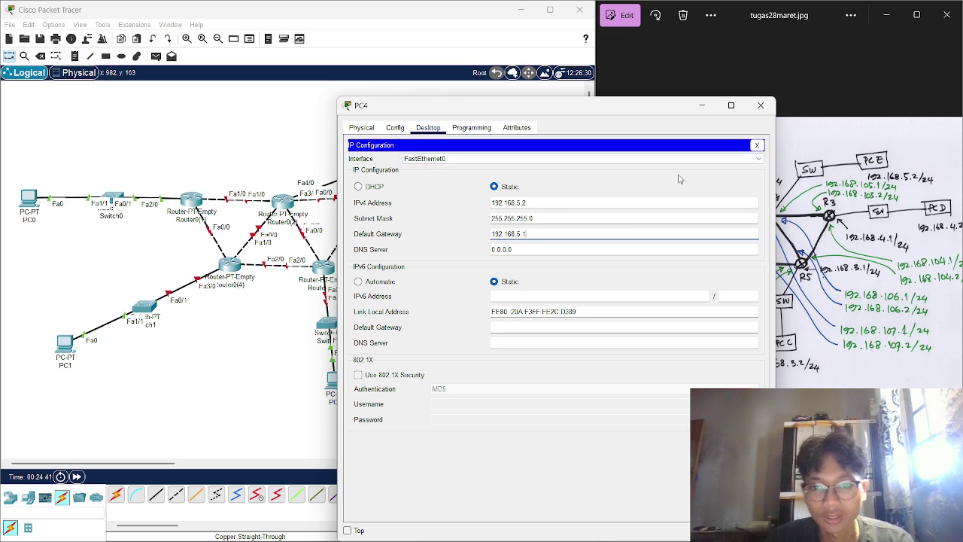
pyautogui.click(771, 109)
pyautogui.click(492, 158)
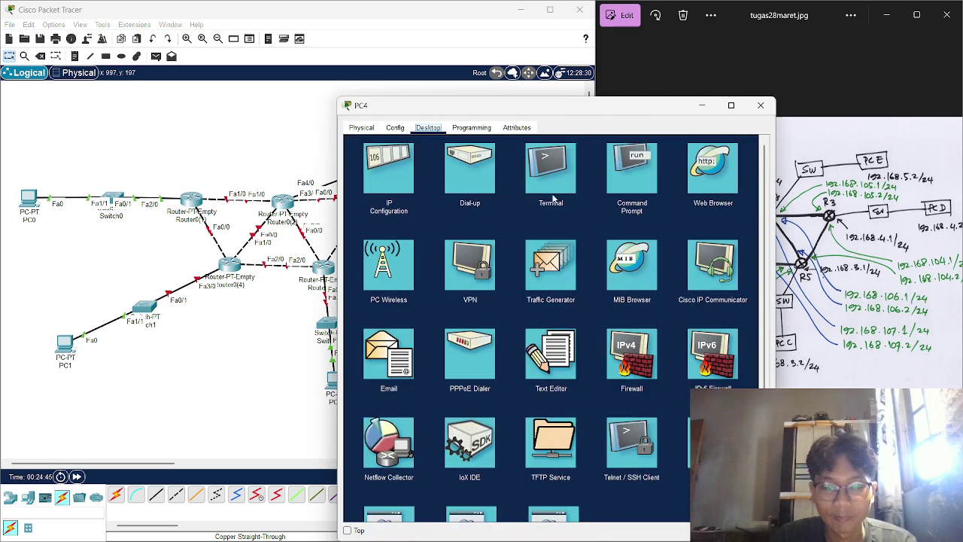
pyautogui.click(660, 100)
# - Shift Switch5 slightly toward Router0(3) and turn on that router's FastEthernet2/0 port
pyautogui.moveTo(465, 227); pyautogui.dragTo(455, 228)
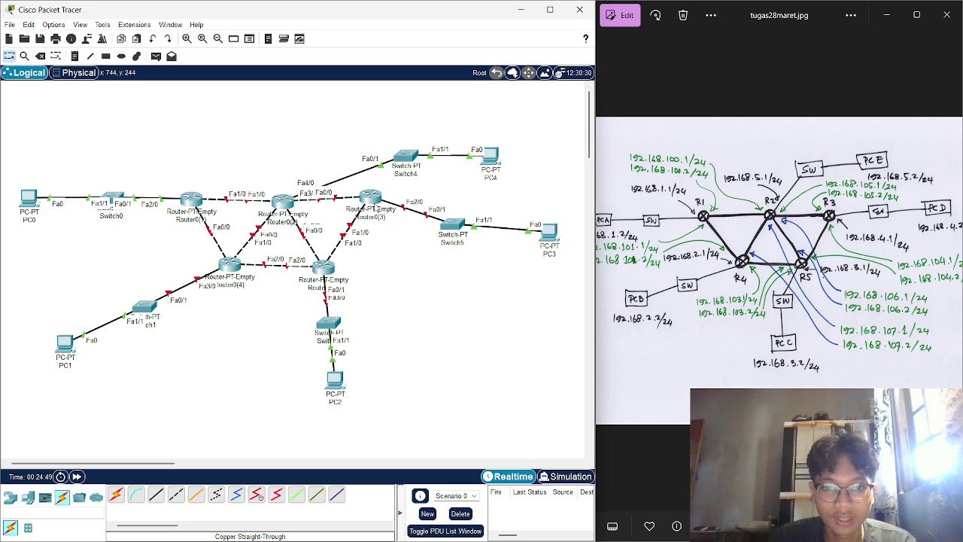
pyautogui.click(376, 209)
pyautogui.click(407, 128)
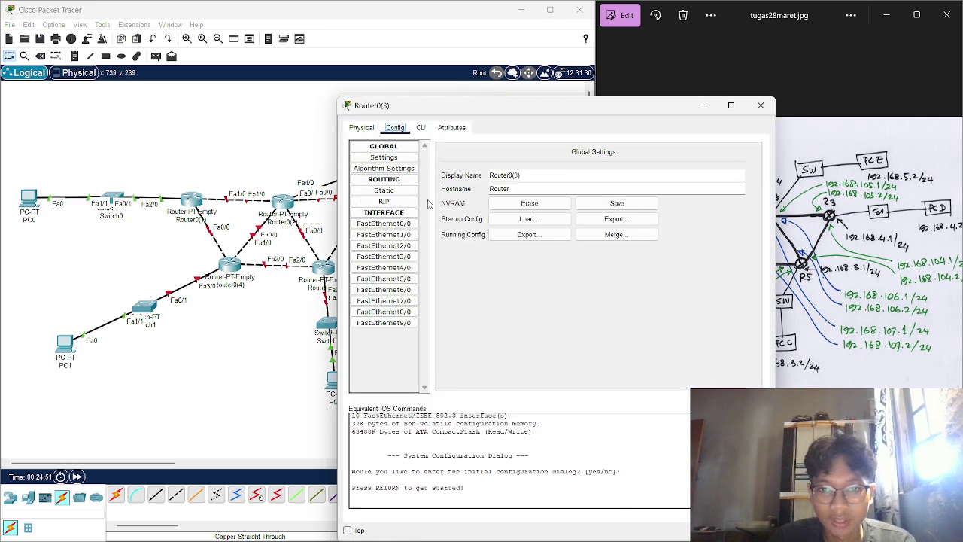
pyautogui.moveTo(553, 106); pyautogui.dragTo(682, 95)
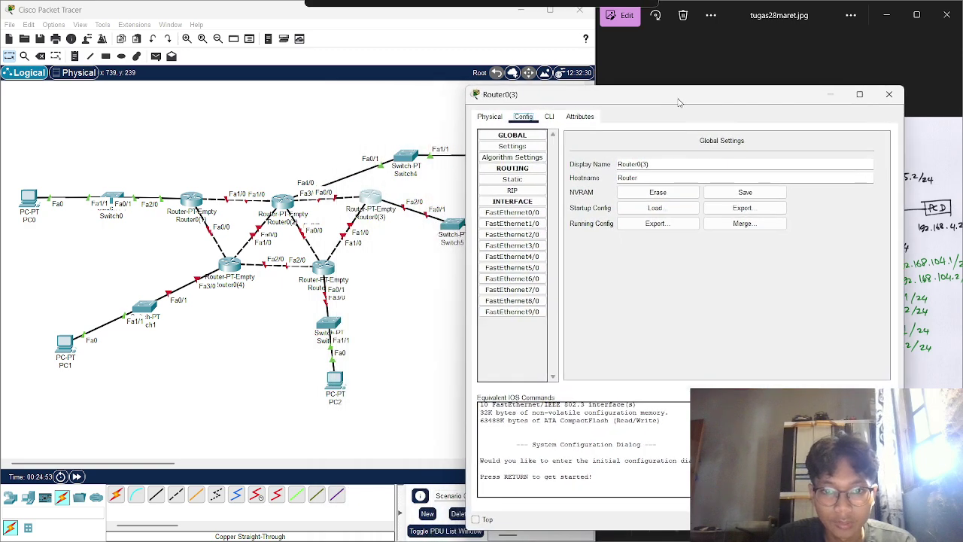
pyautogui.click(540, 235)
pyautogui.click(875, 152)
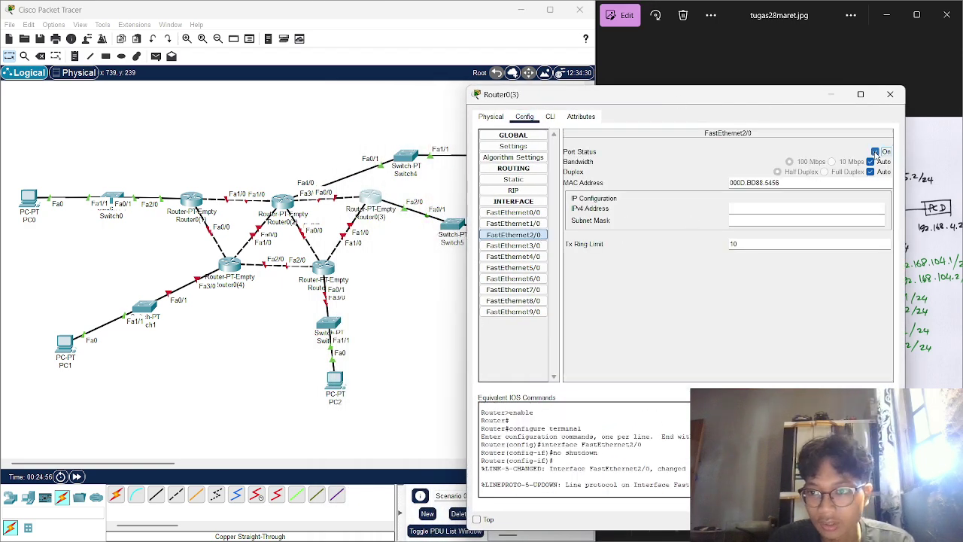
# - Set Router0(3) FastEthernet2/0 to IPv4 address 192.168.4.1 with subnet mask 255.255.255.0 and close the router's window
pyautogui.moveTo(762, 99); pyautogui.dragTo(468, 67)
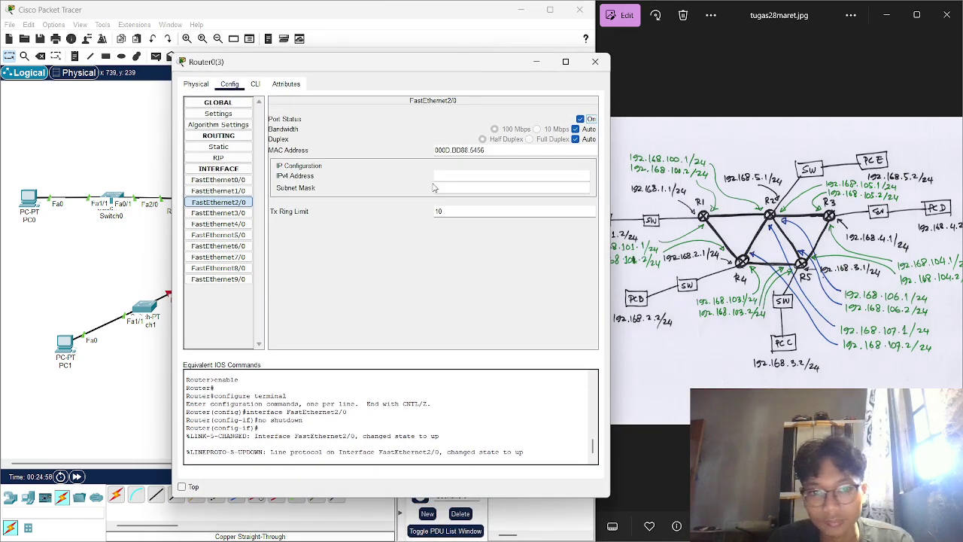
pyautogui.click(457, 175)
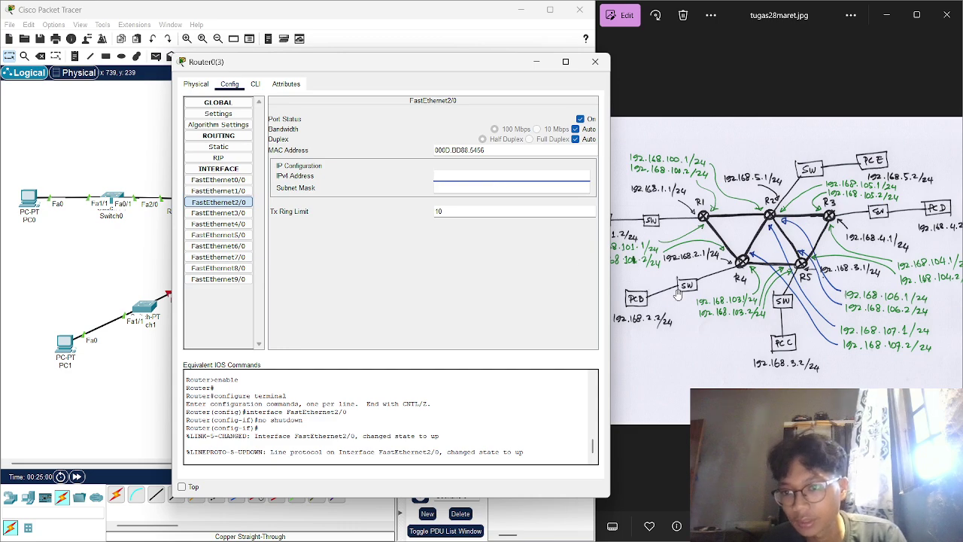
pyautogui.moveTo(473, 67)
pyautogui.mouseDown()
pyautogui.moveTo(831, 75)
pyautogui.moveTo(495, 76)
pyautogui.mouseUp()
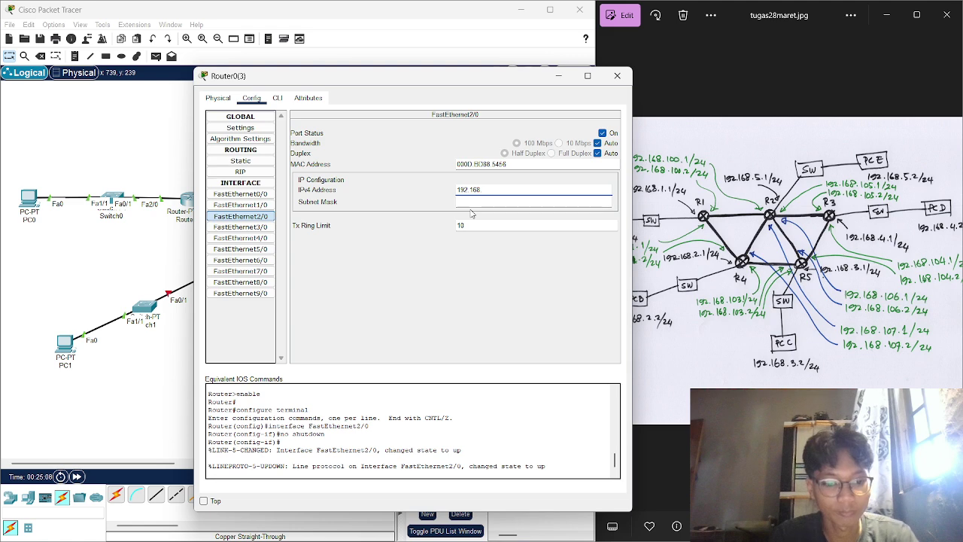
pyautogui.click(491, 204)
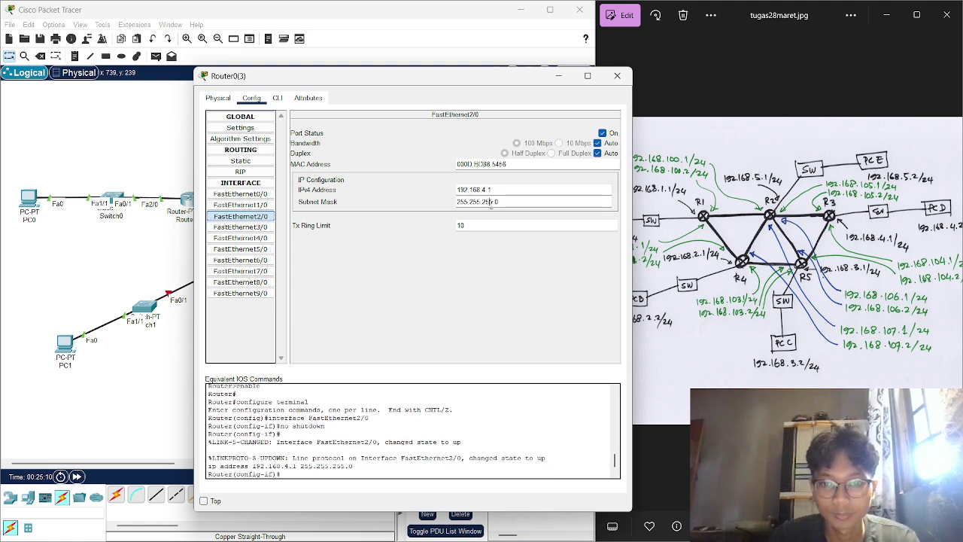
pyautogui.click(616, 75)
# - Give PC3 the static IPv4 address 192.168.5.2, subnet mask 255.255.255.0 and default gateway 192.168.5.1, and close its window
pyautogui.click(551, 234)
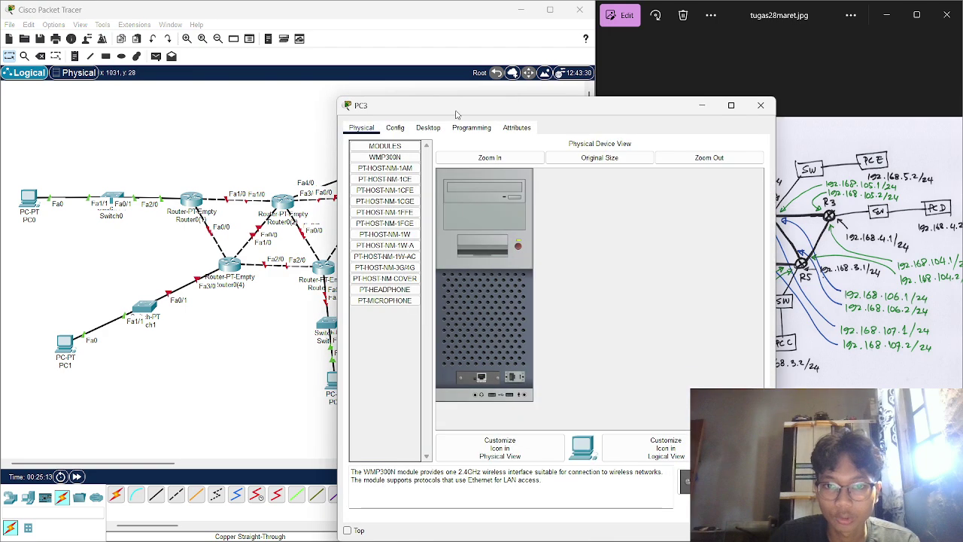
pyautogui.click(470, 128)
pyautogui.click(427, 128)
pyautogui.click(398, 188)
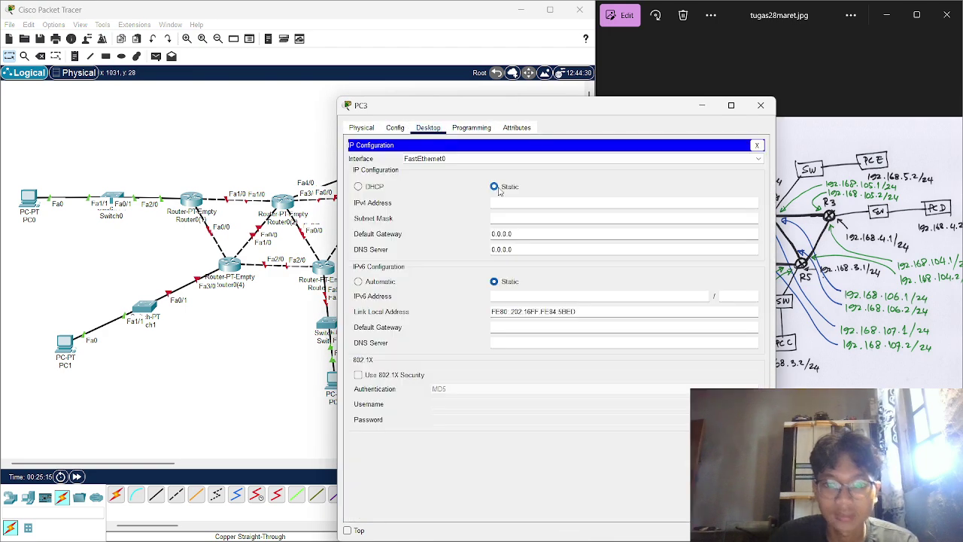
pyautogui.write('192.168.5.')
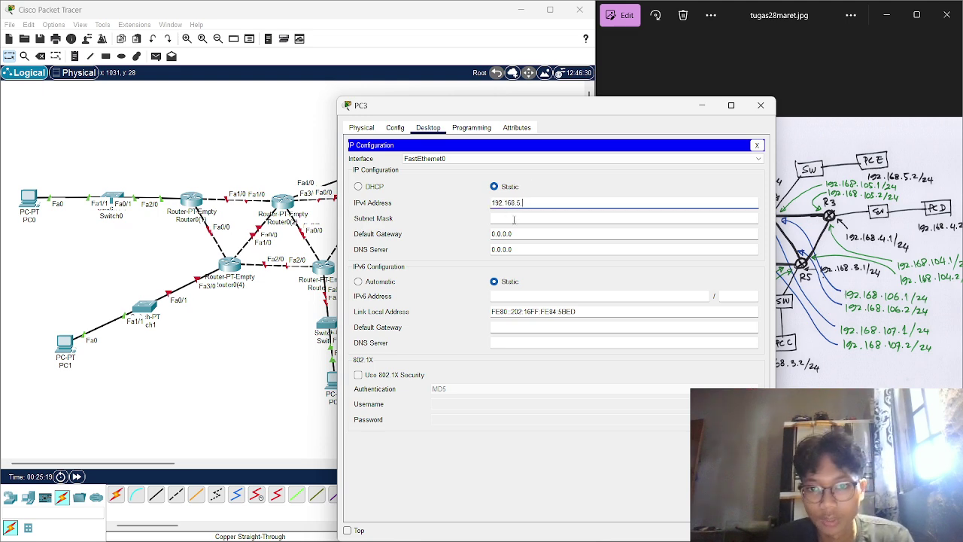
pyautogui.write('12')
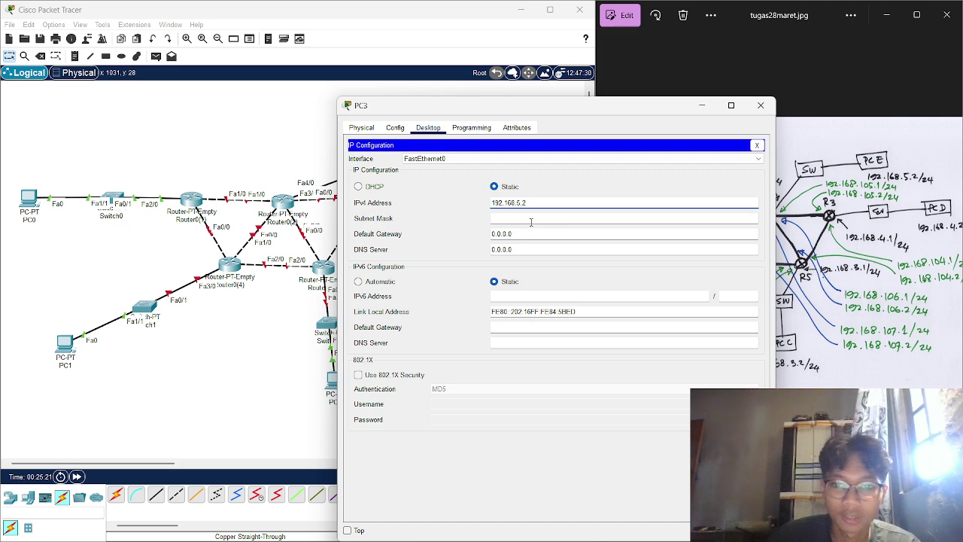
pyautogui.click(541, 218)
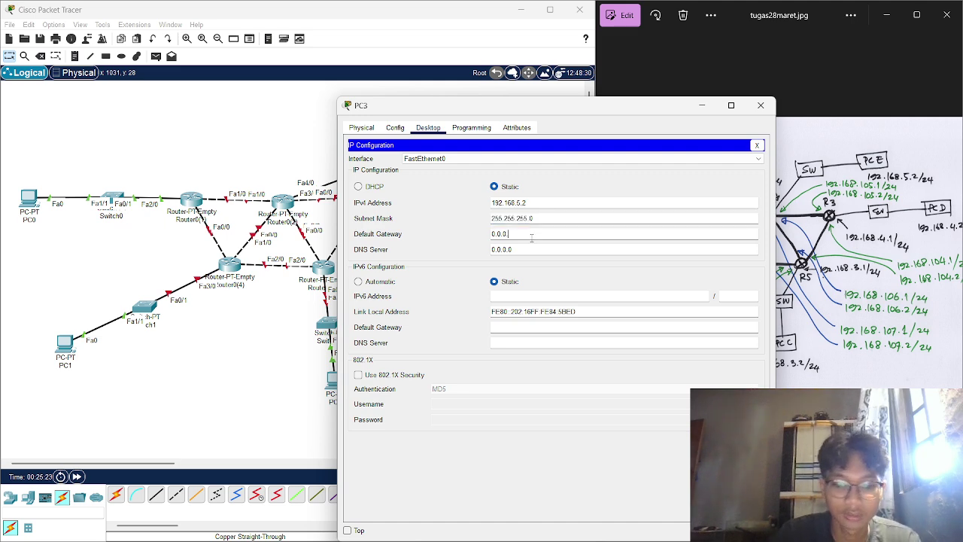
pyautogui.write('192.168.5.1')
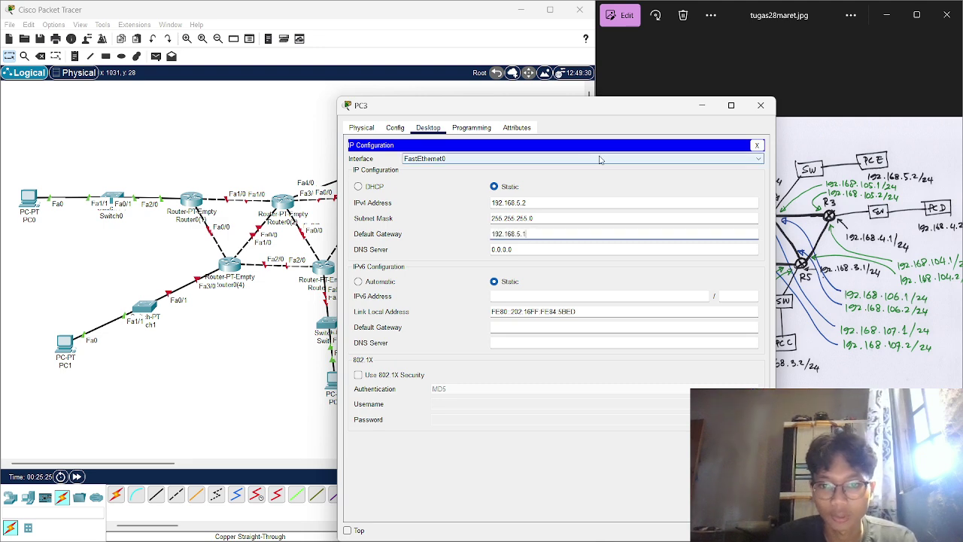
pyautogui.click(761, 105)
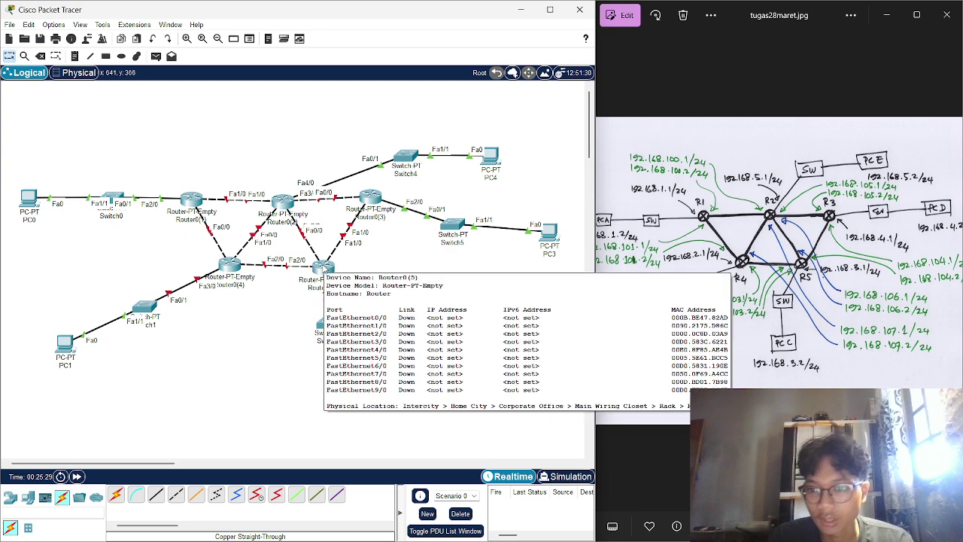
# - Turn on Router0(4) FastEthernet3/0 with IPv4 address 192.168.2.1 and subnet mask 255.255.255.0, and close the router's window without exiting the program
pyautogui.click(231, 267)
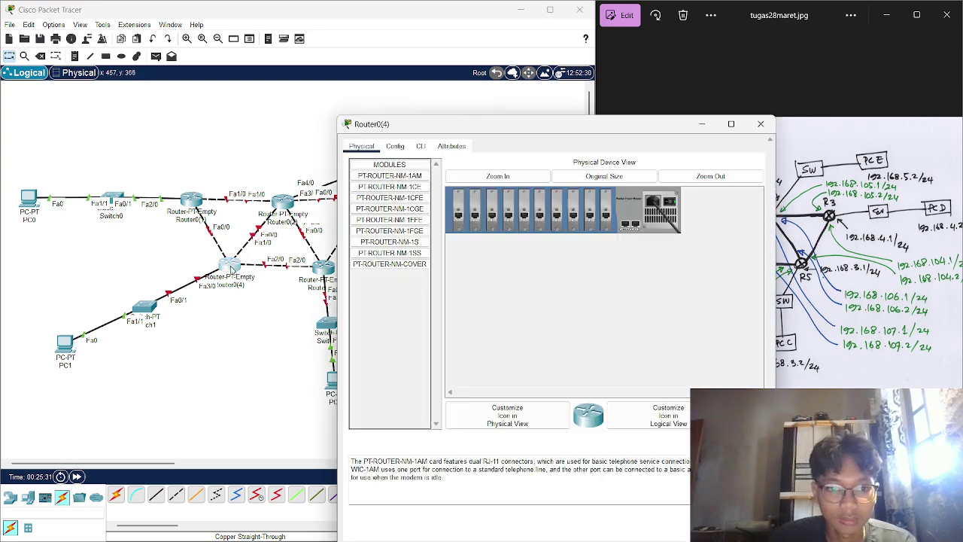
pyautogui.click(395, 128)
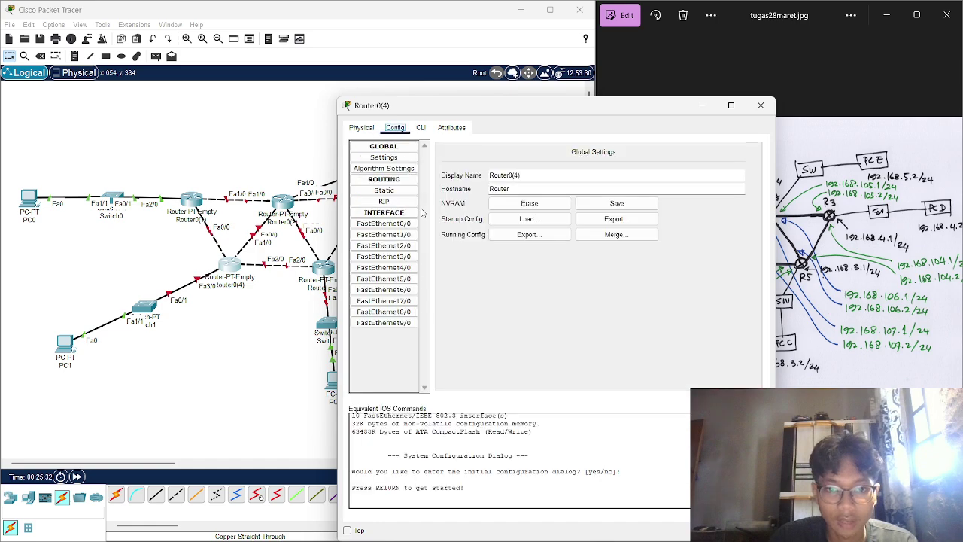
pyautogui.click(384, 256)
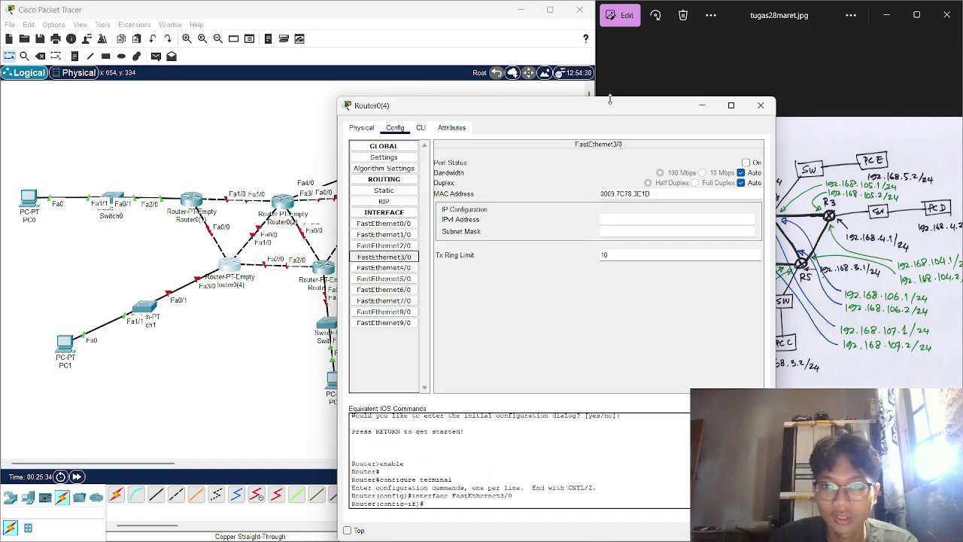
pyautogui.moveTo(611, 112); pyautogui.dragTo(430, 75)
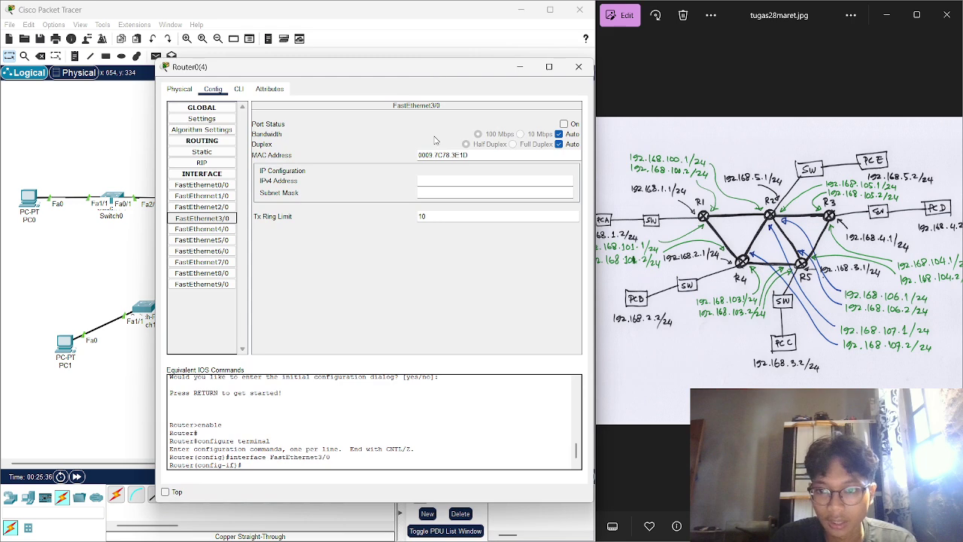
pyautogui.click(563, 123)
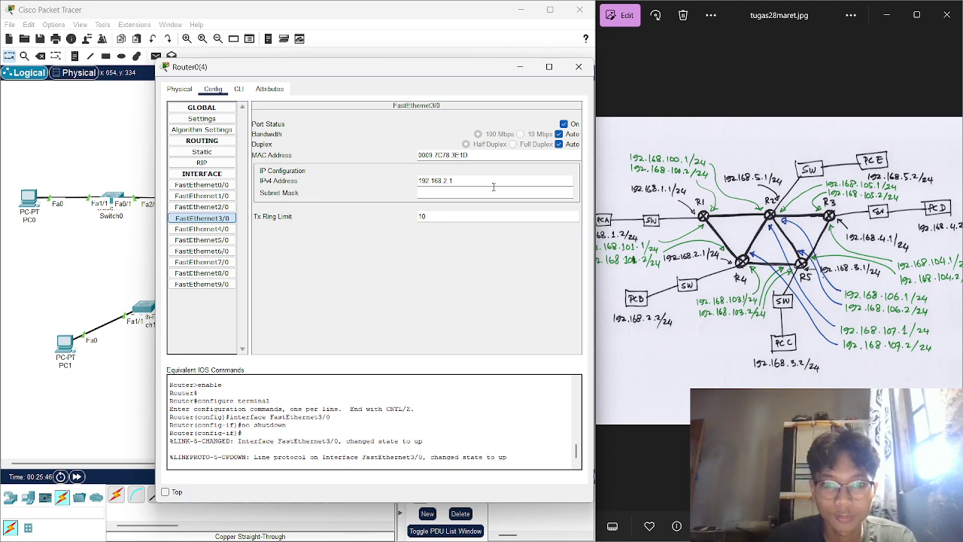
pyautogui.press('Tab')
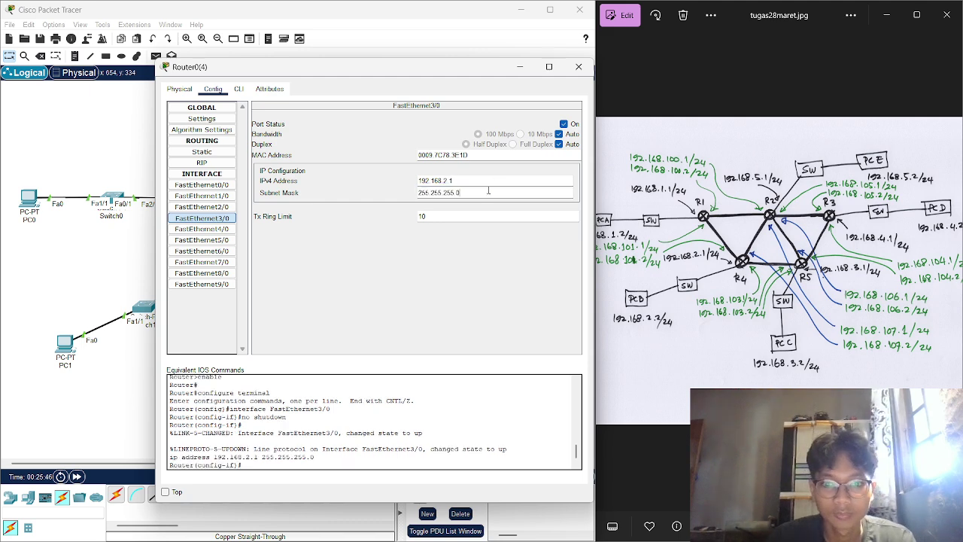
pyautogui.click(579, 10)
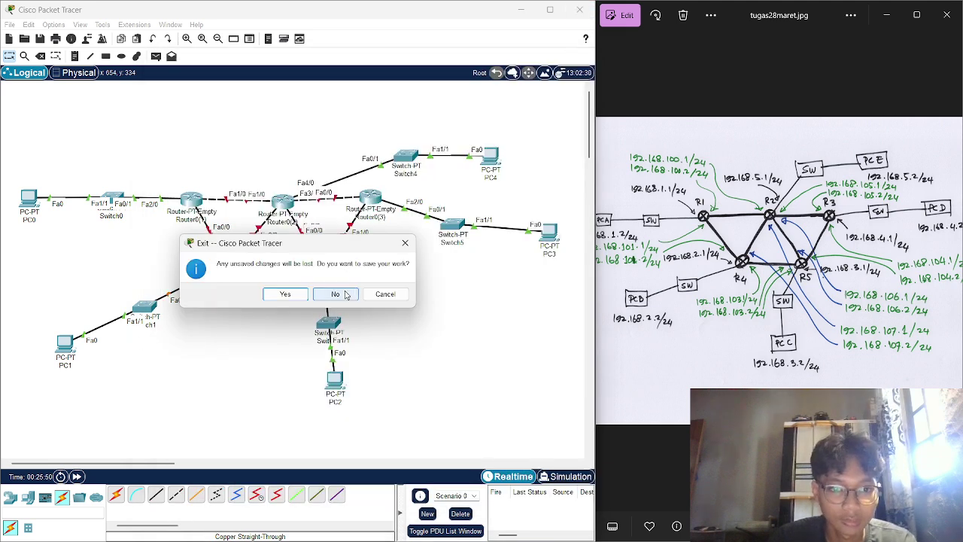
pyautogui.click(405, 242)
# - Give PC1 the static IPv4 address 192.168.5.2, subnet mask 255.255.255.0 and default gateway 192.168.5.1, and close its window
pyautogui.click(54, 341)
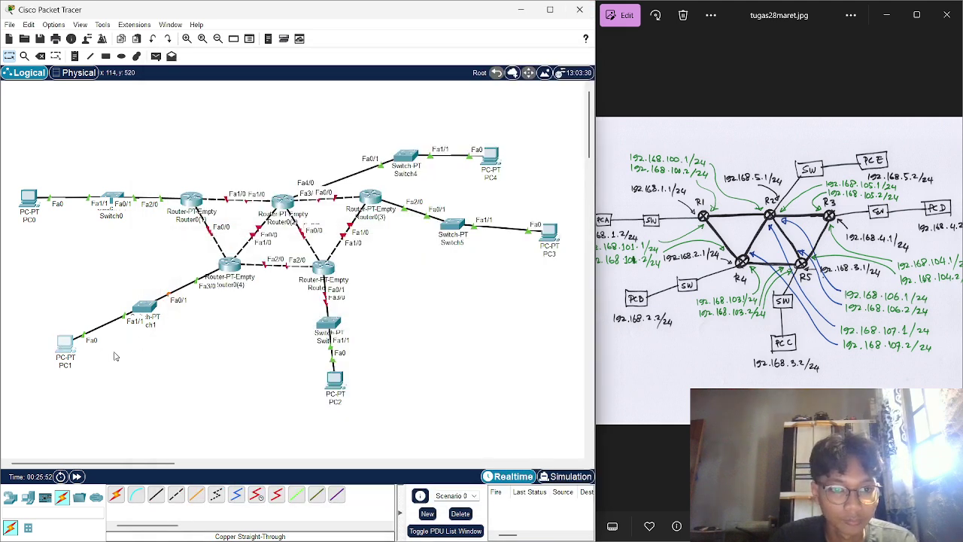
pyautogui.click(428, 127)
pyautogui.click(405, 151)
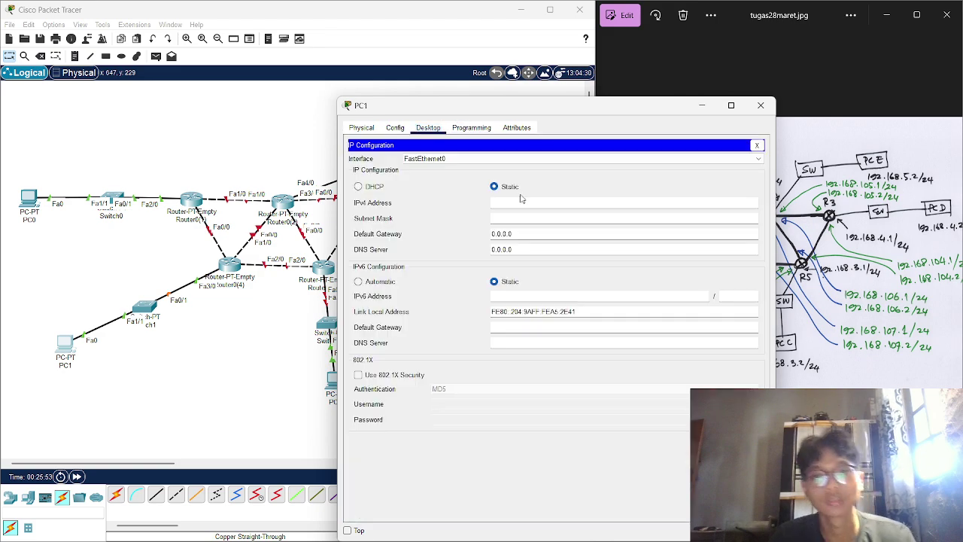
pyautogui.click(553, 207)
pyautogui.write('192.168.5.1')
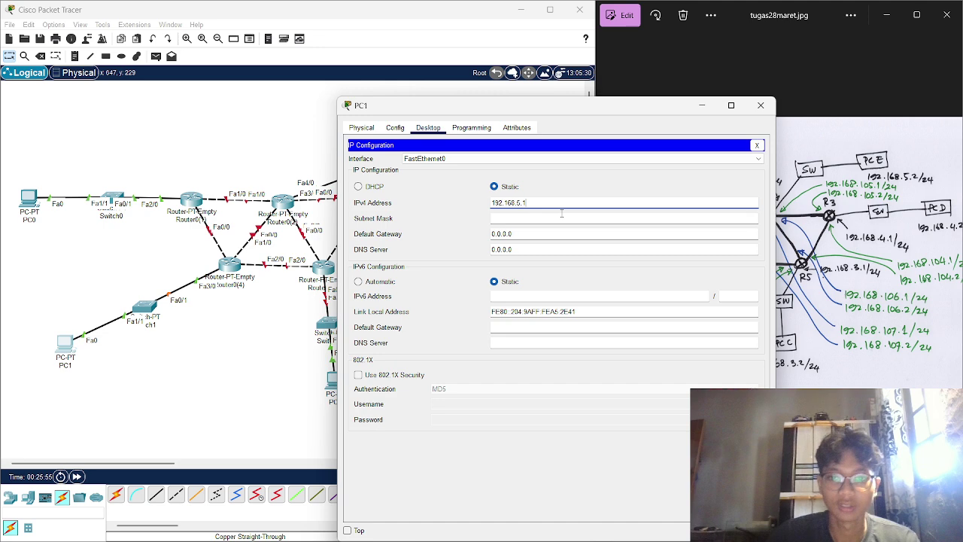
pyautogui.press('Tab')
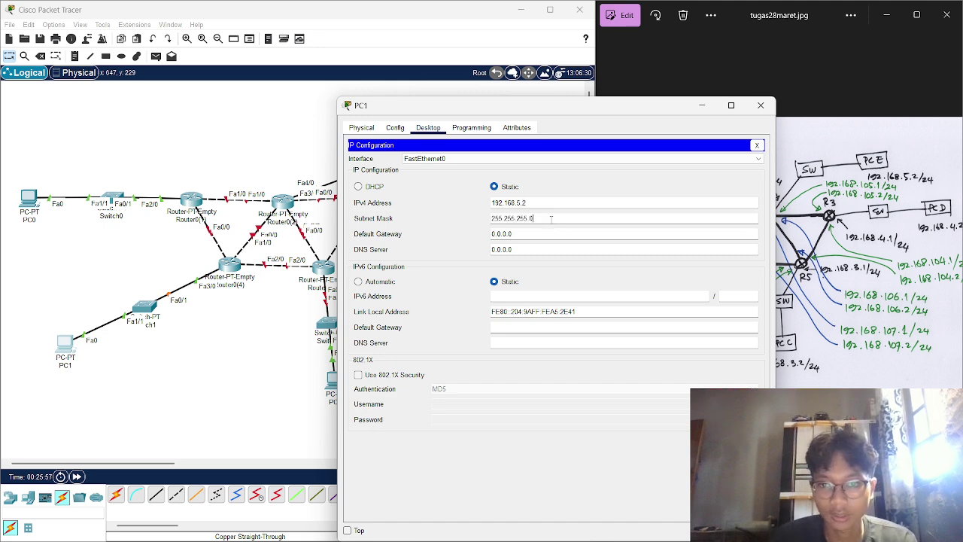
pyautogui.press('Tab')
pyautogui.write('192.168.5.1')
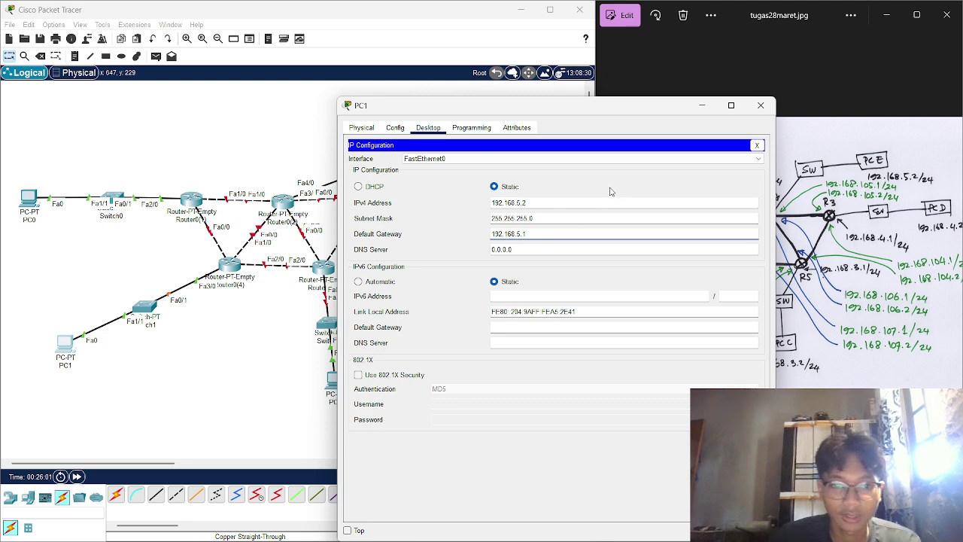
pyautogui.click(759, 104)
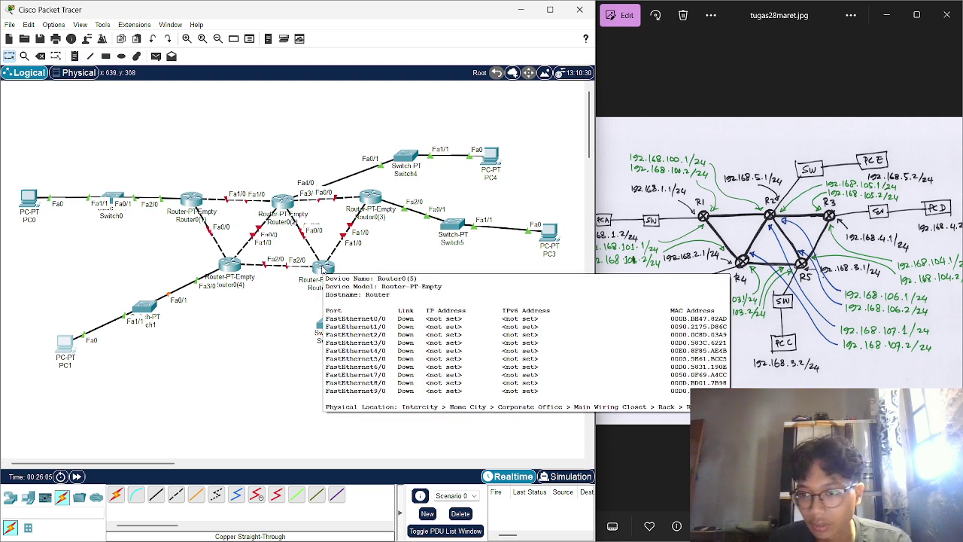
# - Nudge the switch between Router0(5) and PC2 slightly and turn on that router's FastEthernet3/0 port
pyautogui.click(323, 269)
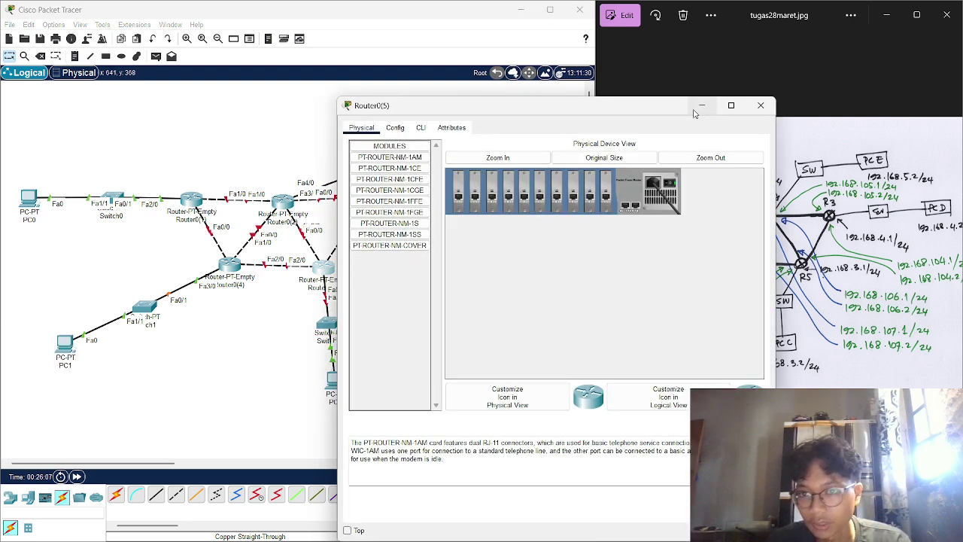
pyautogui.moveTo(663, 111); pyautogui.dragTo(555, 106)
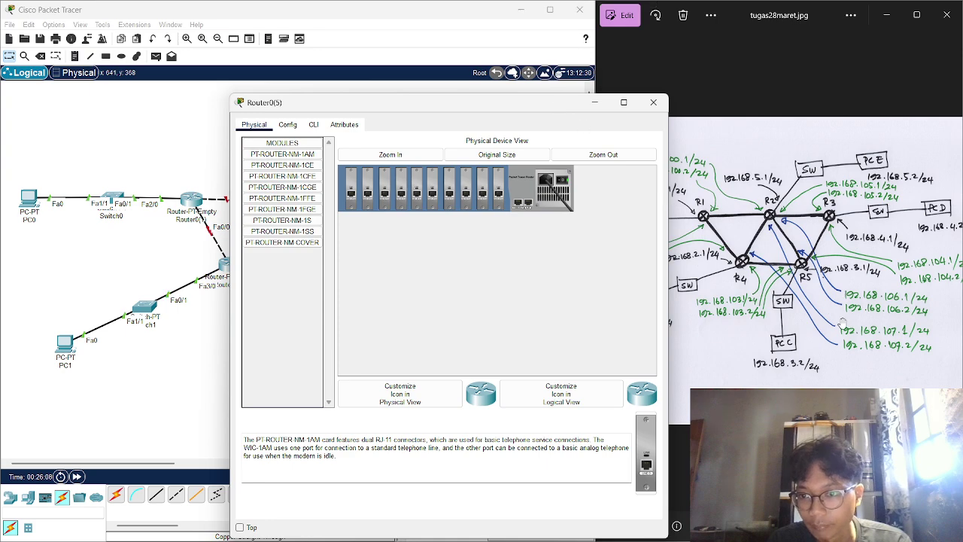
pyautogui.click(287, 125)
pyautogui.click(344, 125)
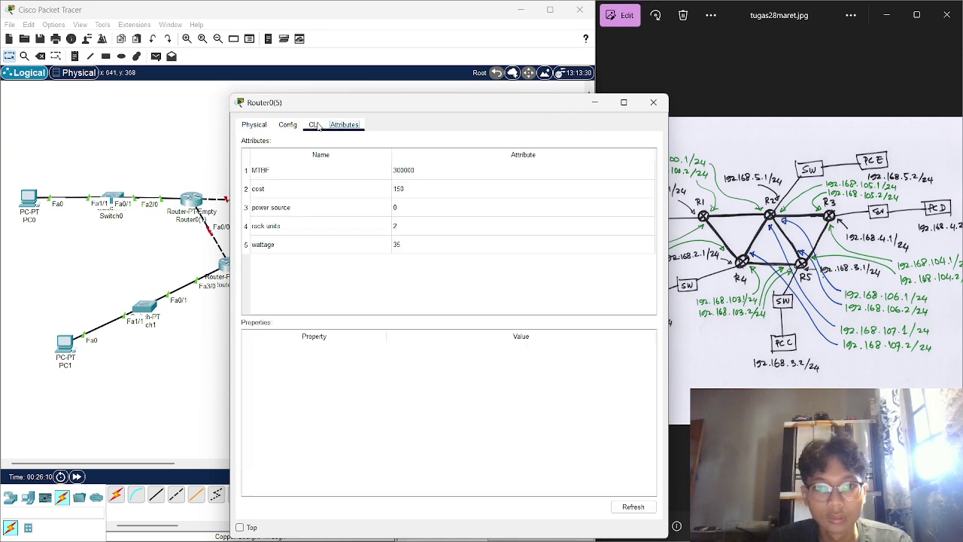
pyautogui.click(286, 126)
pyautogui.moveTo(471, 109); pyautogui.dragTo(704, 97)
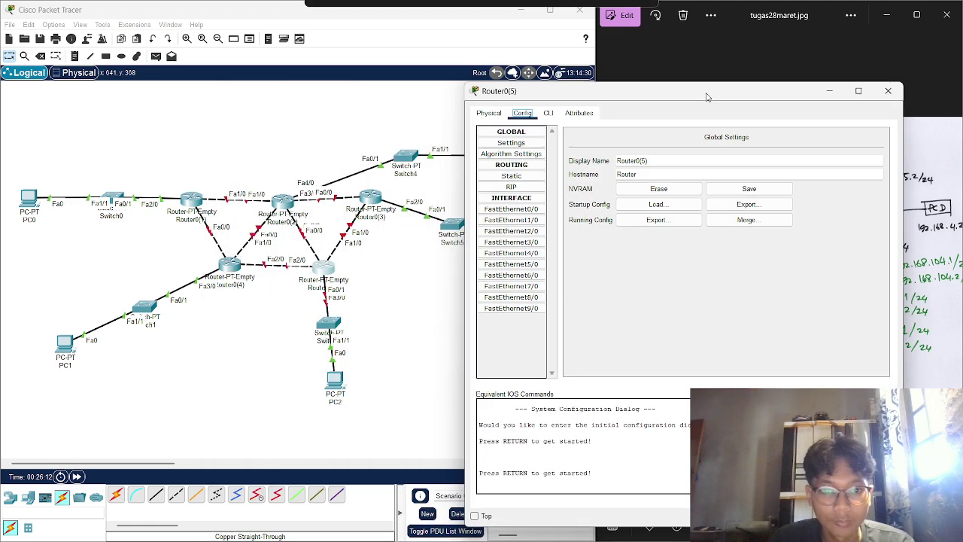
pyautogui.moveTo(330, 329)
pyautogui.mouseDown()
pyautogui.moveTo(323, 343)
pyautogui.moveTo(275, 345)
pyautogui.moveTo(342, 337)
pyautogui.moveTo(330, 325)
pyautogui.mouseUp()
pyautogui.click(319, 262)
pyautogui.click(508, 242)
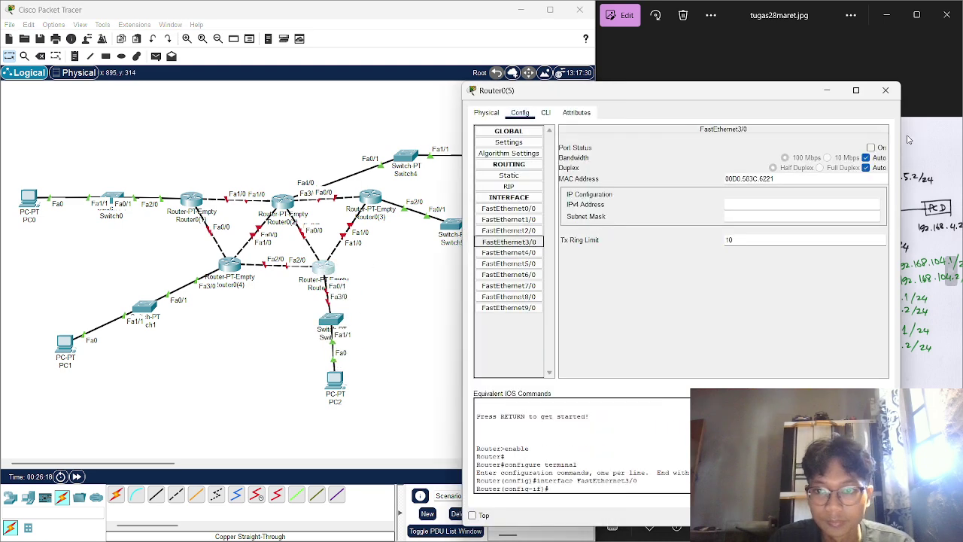
pyautogui.click(871, 149)
# - Set Router0(5) FastEthernet3/0 to IPv4 address 192.168.3.1 with subnet mask 255.255.255.0 and close the router's window
pyautogui.click(760, 204)
pyautogui.moveTo(742, 97); pyautogui.dragTo(505, 73)
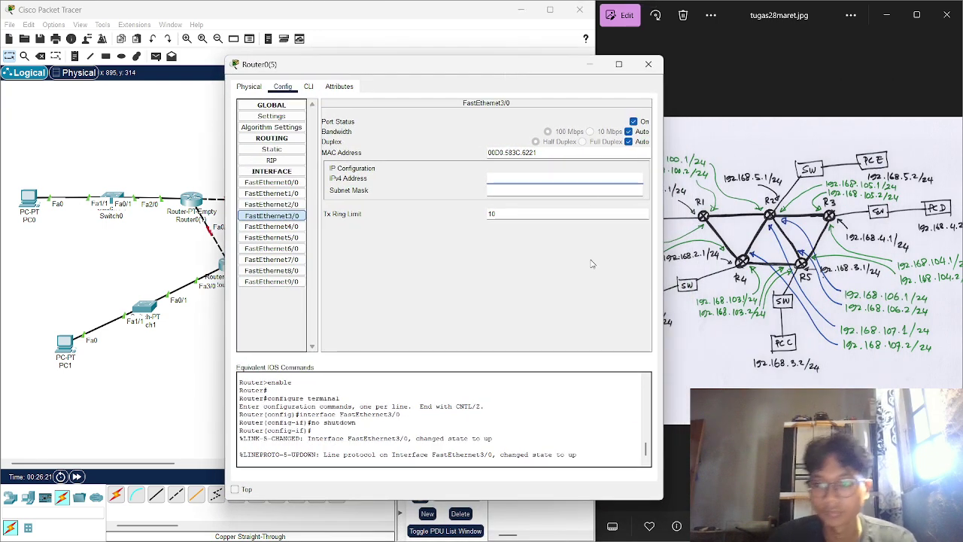
pyautogui.write('192.16')
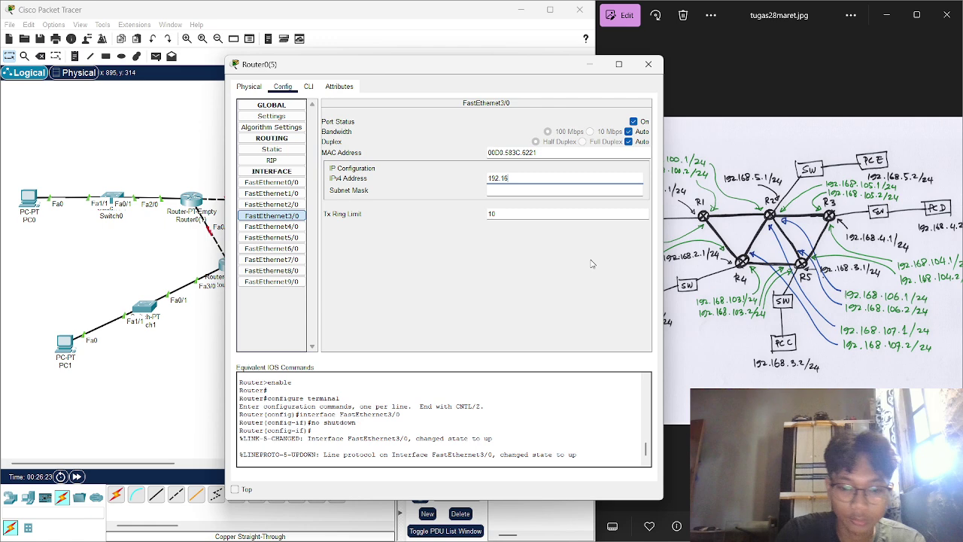
pyautogui.write('8.3.')
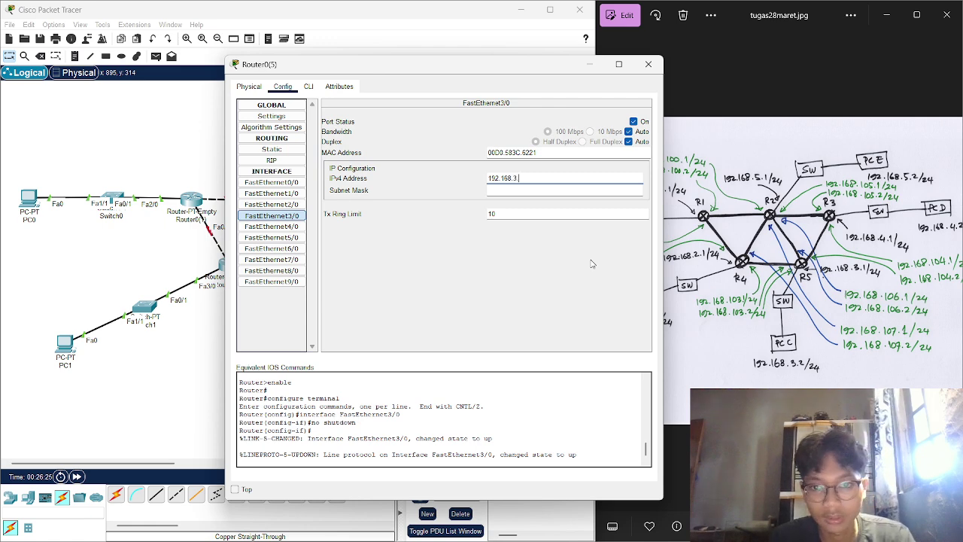
pyautogui.write('1')
pyautogui.click(534, 191)
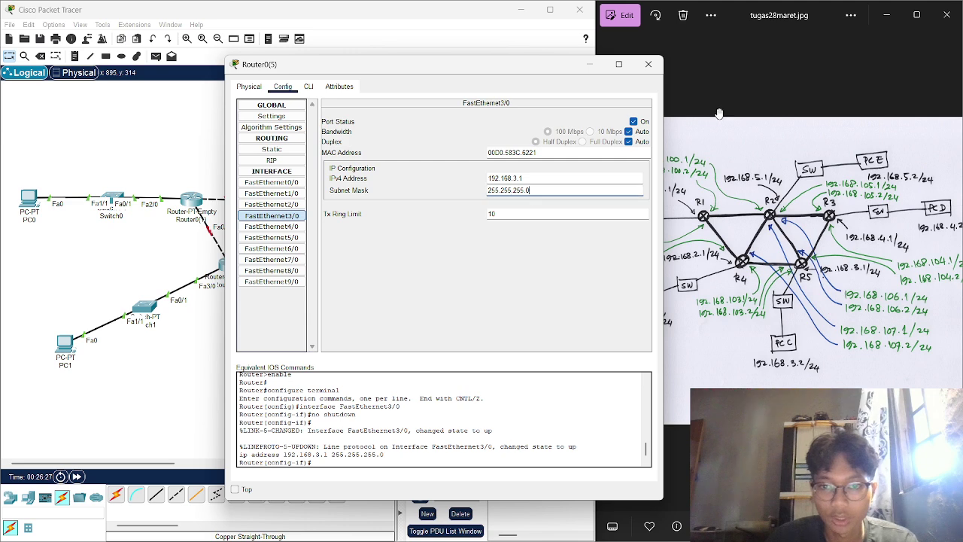
pyautogui.click(649, 66)
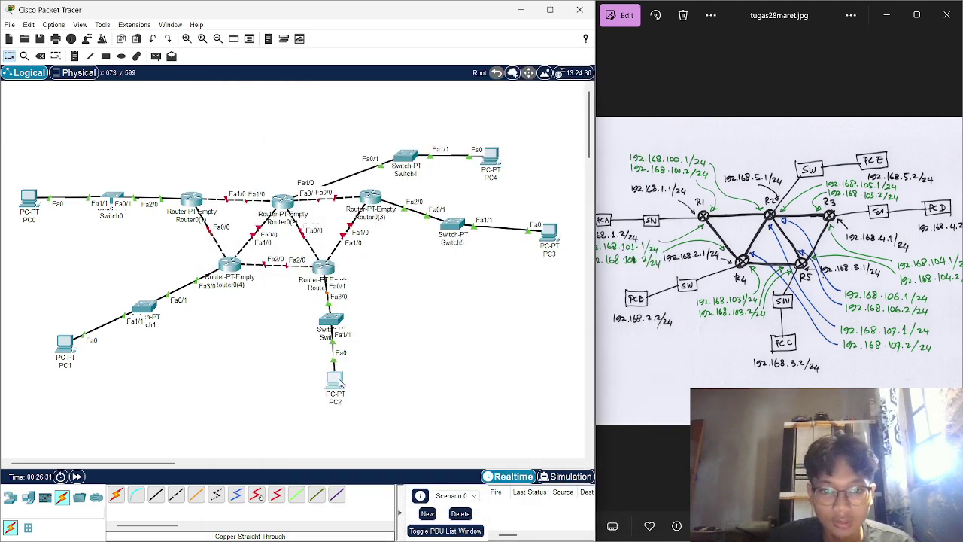
# - Give PC2 the static IPv4 address 192.168.5.2, subnet mask 255.255.255.0 and default gateway 192.168.5.1
pyautogui.click(332, 380)
pyautogui.click(428, 128)
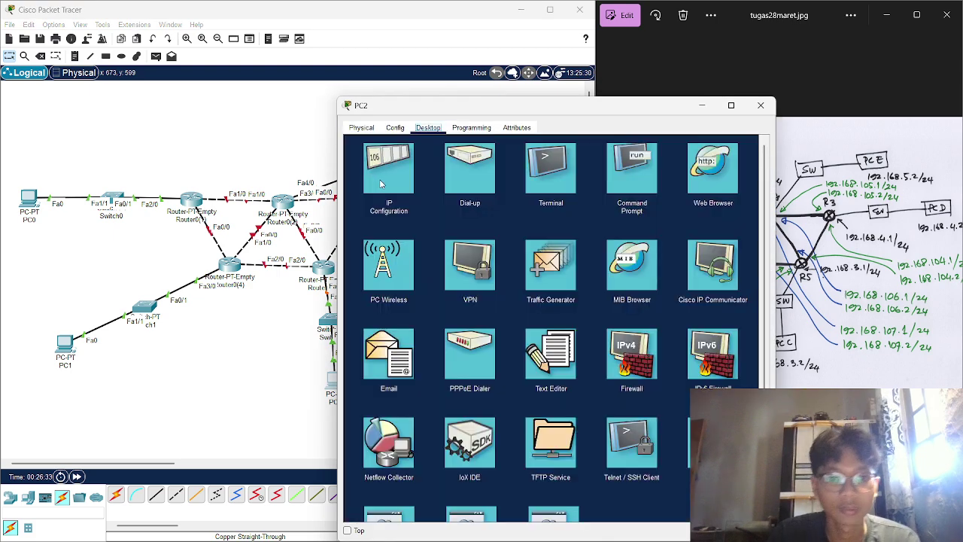
pyautogui.click(382, 188)
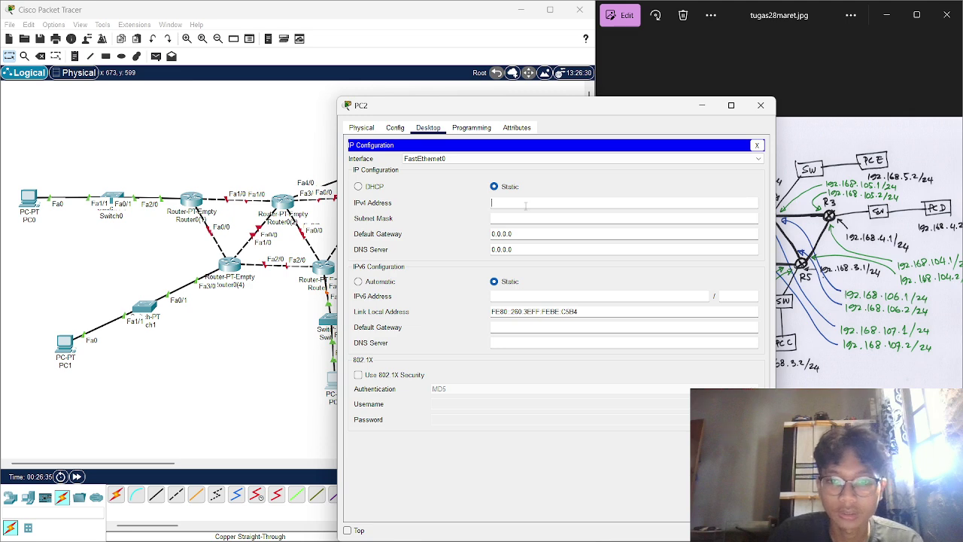
pyautogui.write('192.168.5.1')
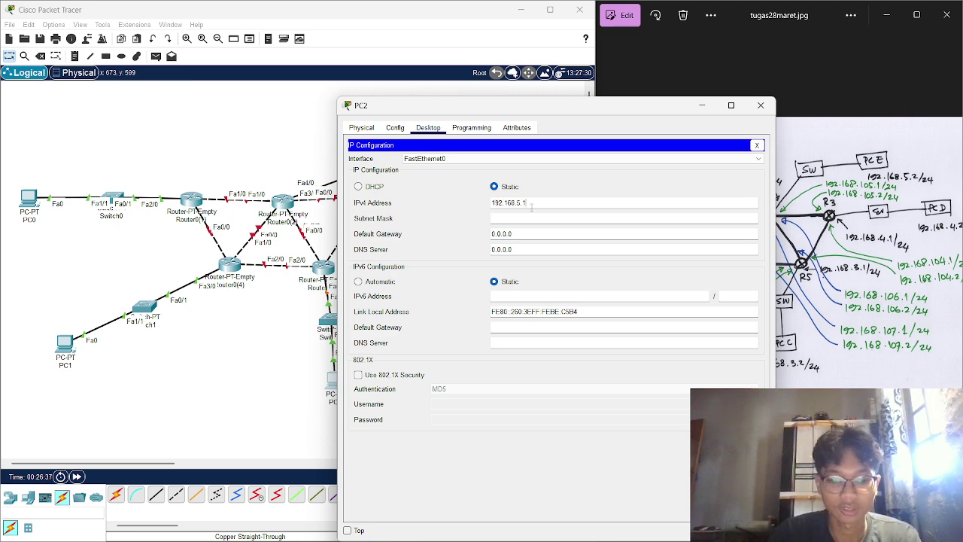
pyautogui.write('2')
pyautogui.press('Tab')
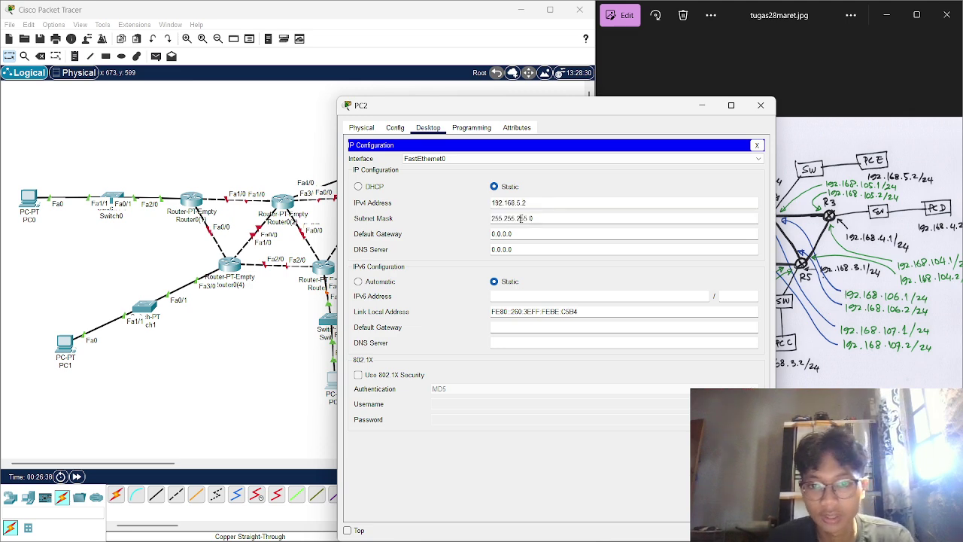
pyautogui.press('Tab')
pyautogui.write('192.168.5.1')
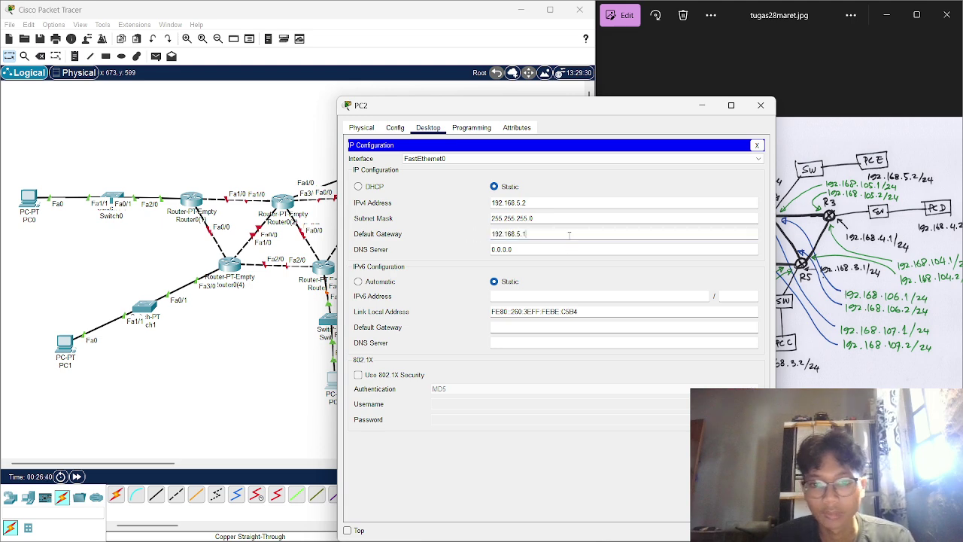
# - Close PC2's window and nudge PC2 and the switch above it slightly on the workspace
pyautogui.click(761, 106)
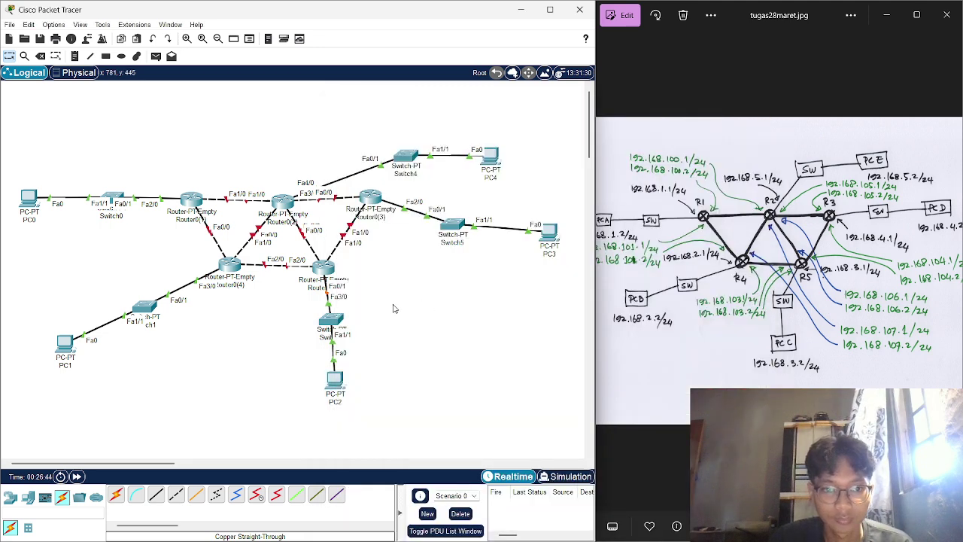
pyautogui.moveTo(342, 312); pyautogui.dragTo(332, 316)
pyautogui.moveTo(335, 389); pyautogui.dragTo(337, 390)
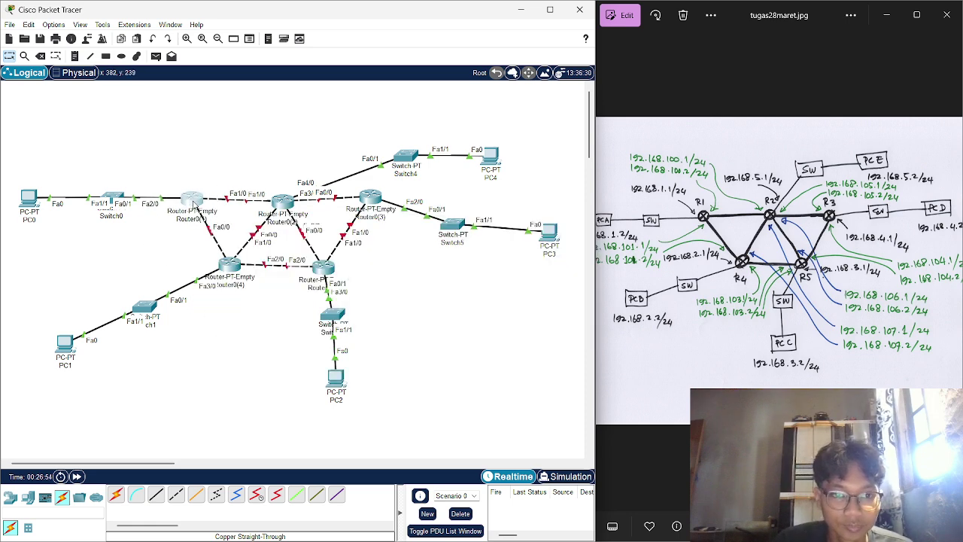
# - Nudge Router0(1) slightly and turn on its FastEthernet1/0 port
pyautogui.moveTo(194, 205); pyautogui.dragTo(195, 205)
pyautogui.click(197, 204)
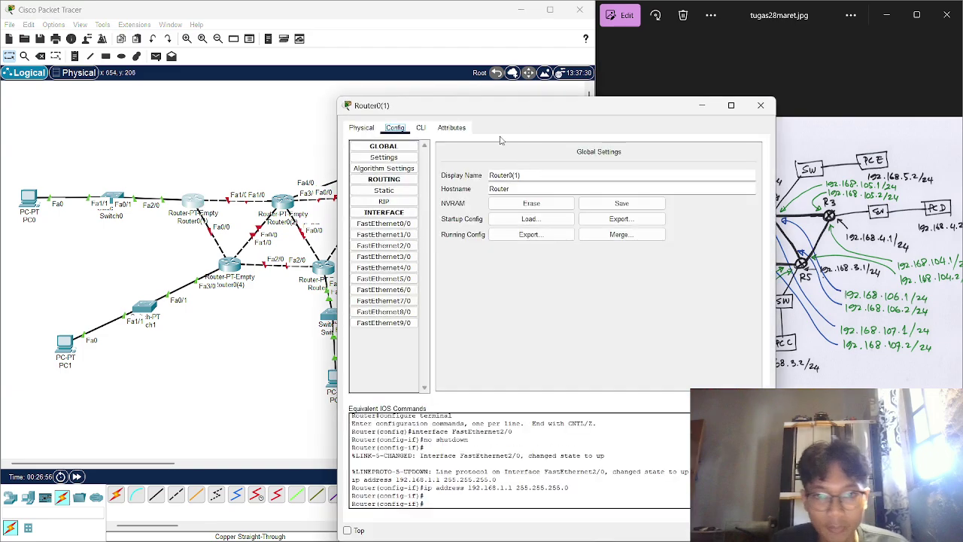
pyautogui.moveTo(537, 115); pyautogui.dragTo(569, 92)
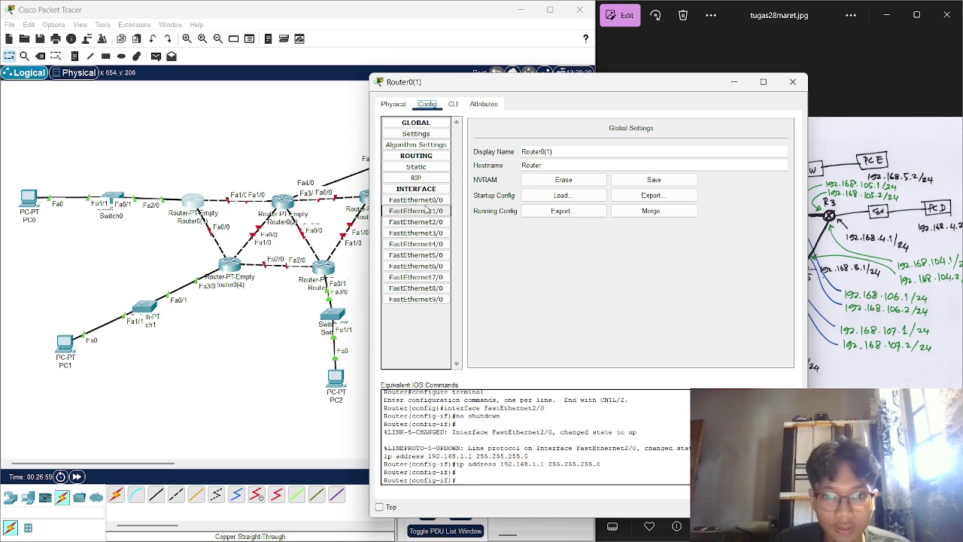
pyautogui.click(428, 211)
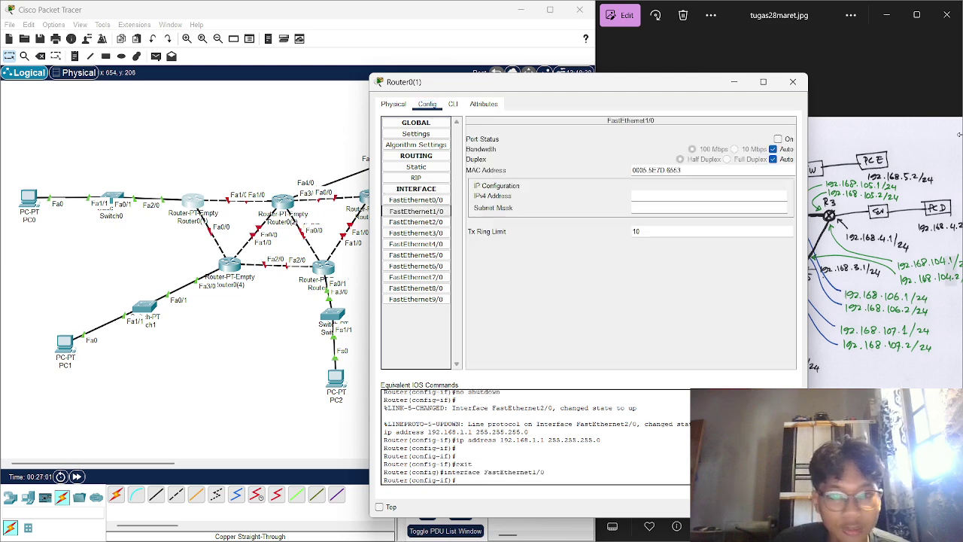
pyautogui.click(778, 139)
# - Set Router0(1) FastEthernet1/0 to IPv4 address 192.168.100.2 with subnet mask 255.255.255.0 and close the router's window
pyautogui.click(667, 194)
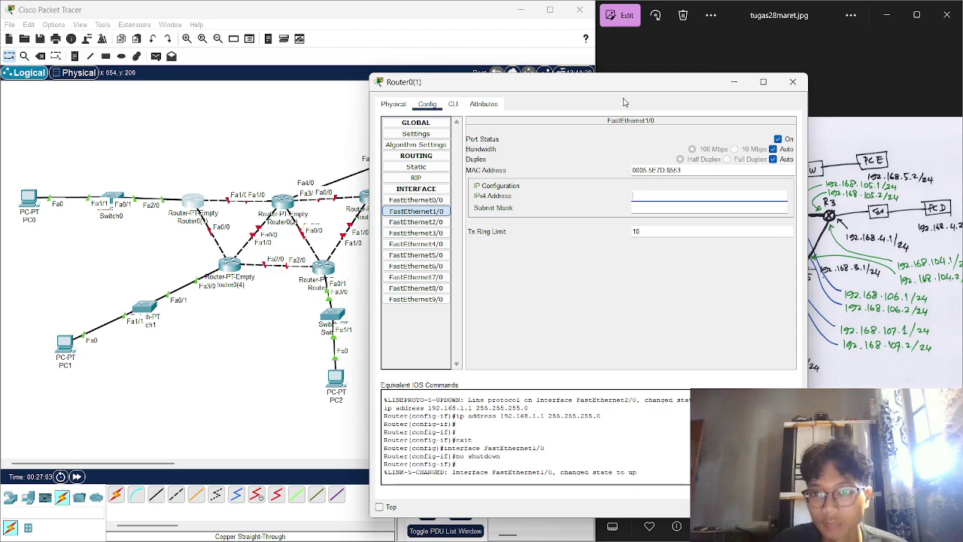
pyautogui.moveTo(640, 82); pyautogui.dragTo(426, 69)
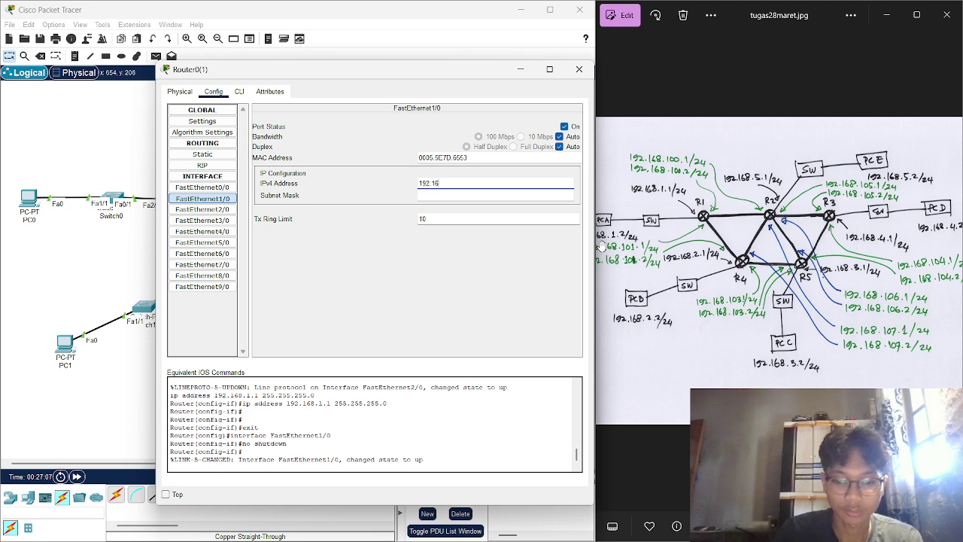
pyautogui.write('192.168.')
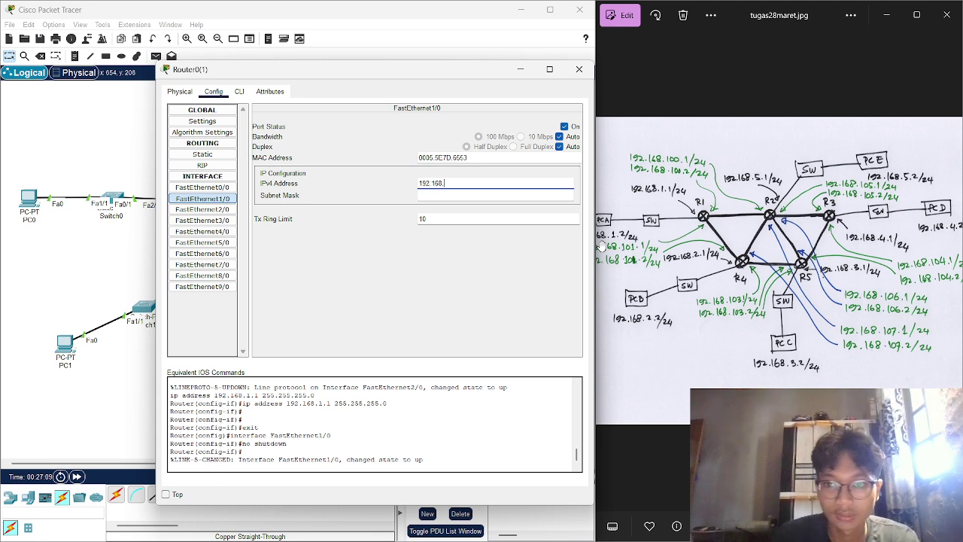
pyautogui.write('100.2')
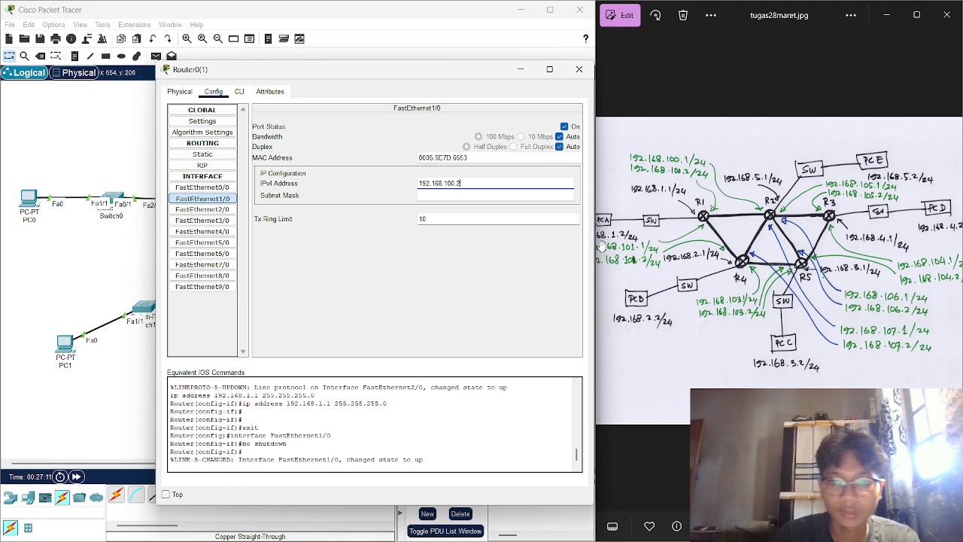
pyautogui.press('Tab')
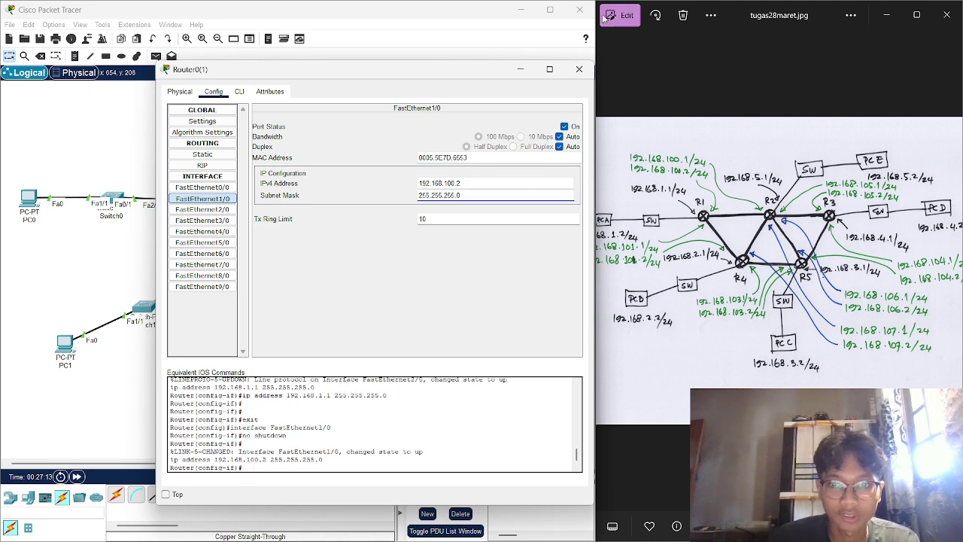
pyautogui.click(579, 70)
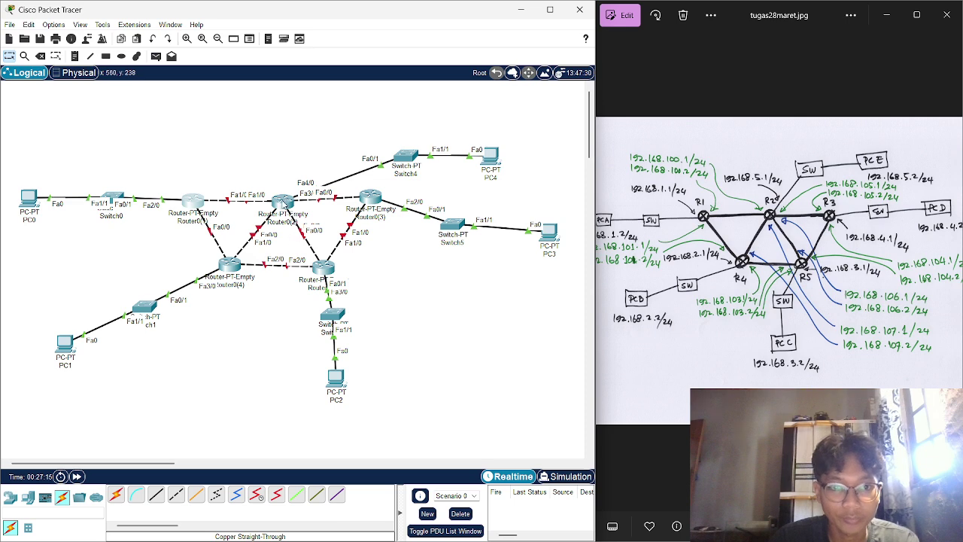
# - Turn on Router0(2) FastEthernet1/0, give it IPv4 address 192.168.100.2 with subnet mask 255.255.255.0, and close the router's window
pyautogui.click(285, 203)
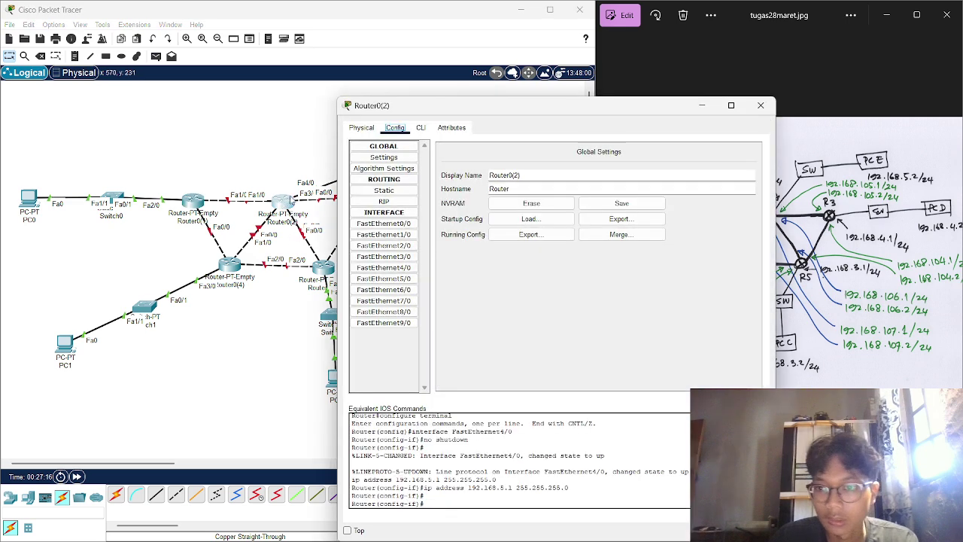
pyautogui.click(403, 235)
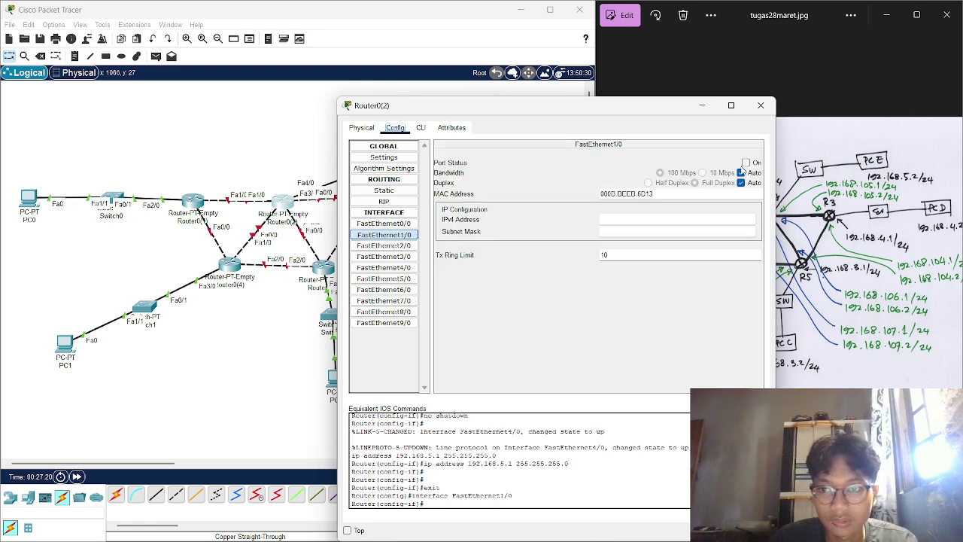
pyautogui.click(745, 162)
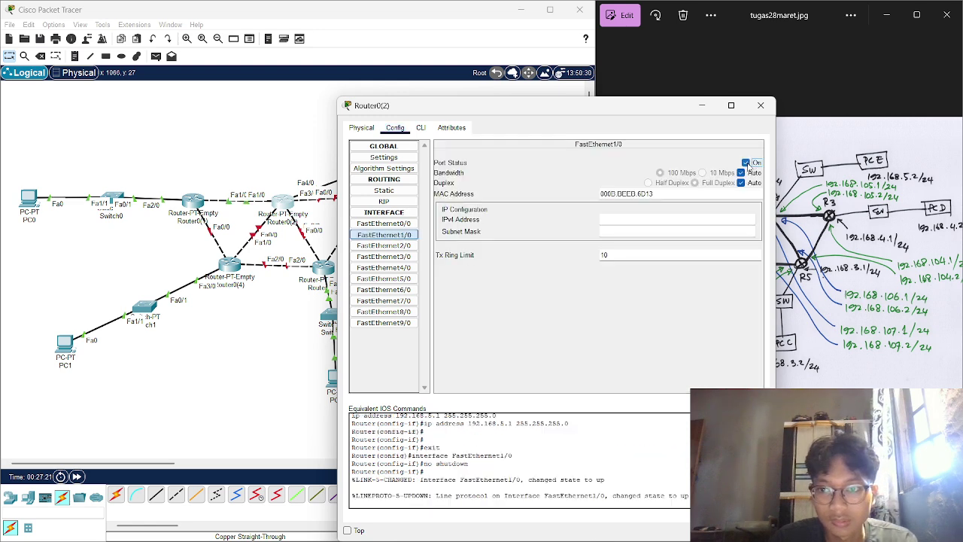
pyautogui.write('2')
pyautogui.click(657, 232)
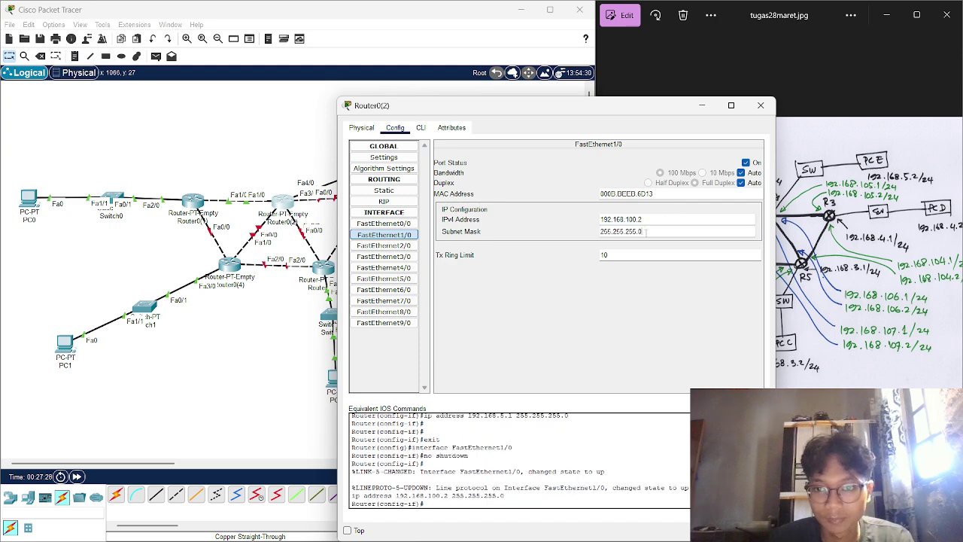
pyautogui.moveTo(614, 111); pyautogui.dragTo(610, 102)
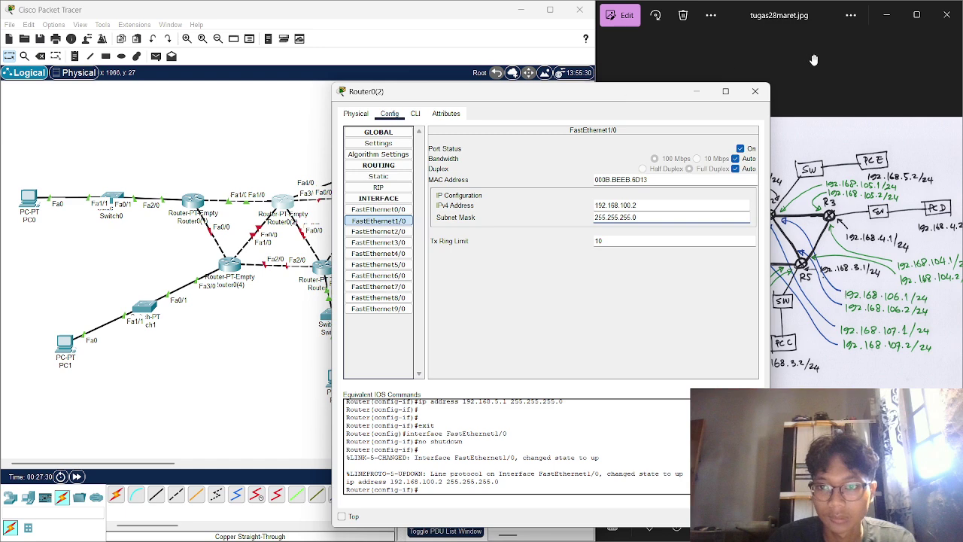
pyautogui.click(759, 95)
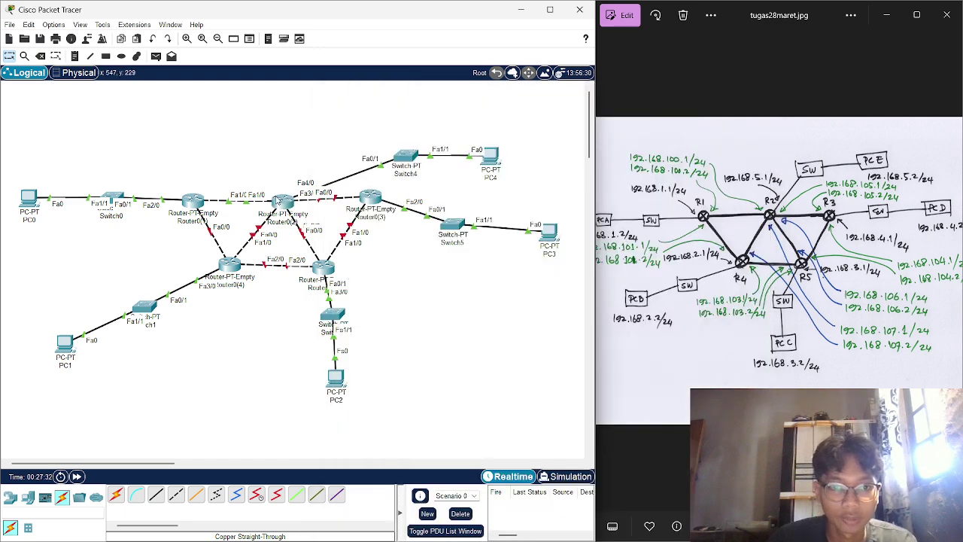
# - Nudge Router0(2) slightly and move Router0(1) upward, above the level of Switch0
pyautogui.moveTo(281, 200); pyautogui.dragTo(284, 200)
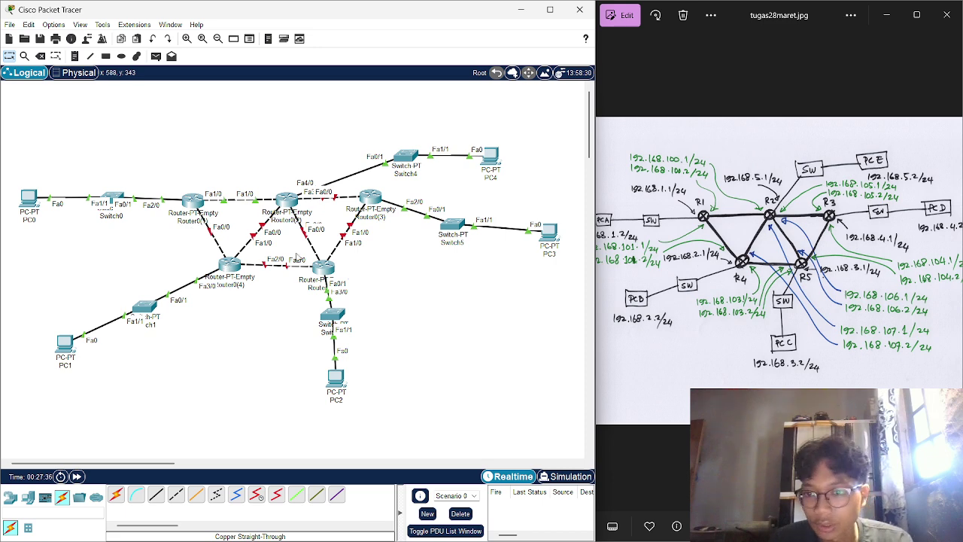
pyautogui.click(197, 198)
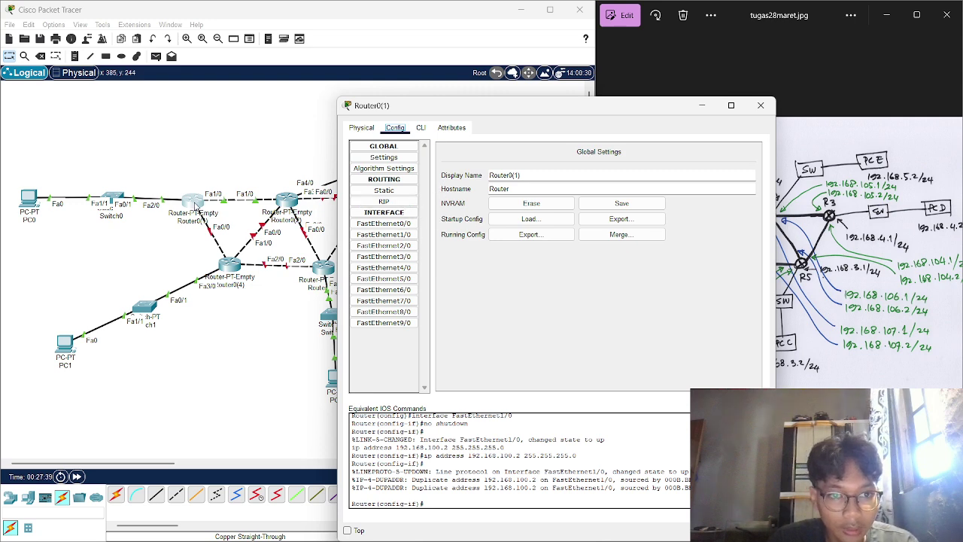
pyautogui.click(194, 189)
pyautogui.moveTo(194, 203); pyautogui.dragTo(192, 183)
# - Turn on Router0(1) FastEthernet0/0, give it IPv4 address 192.168.101.1 with subnet mask 255.255.255.0, and close the router's window
pyautogui.click(192, 183)
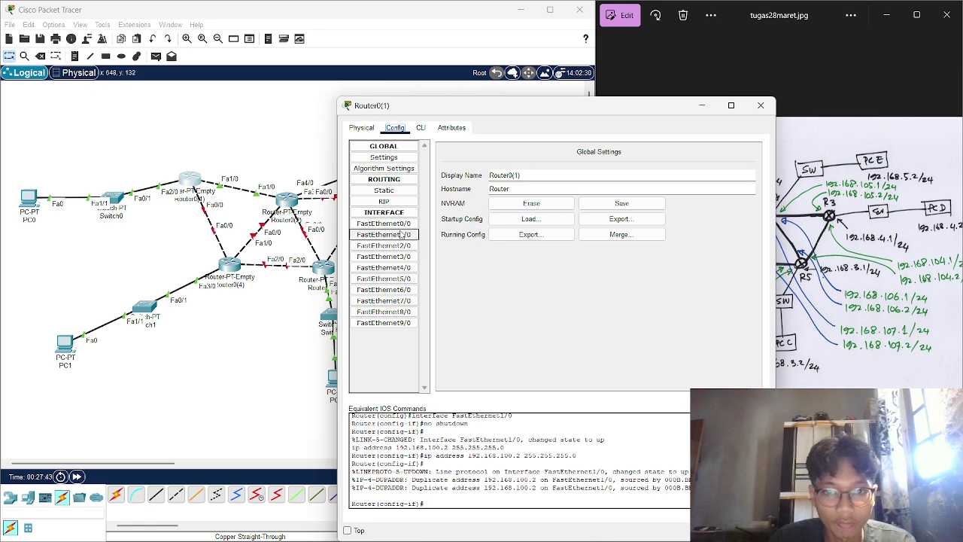
pyautogui.click(383, 224)
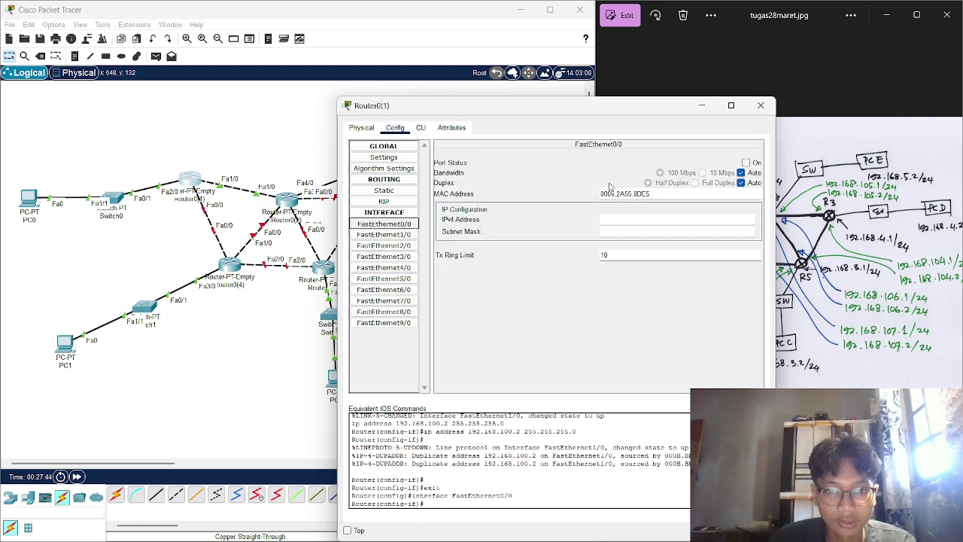
pyautogui.click(745, 162)
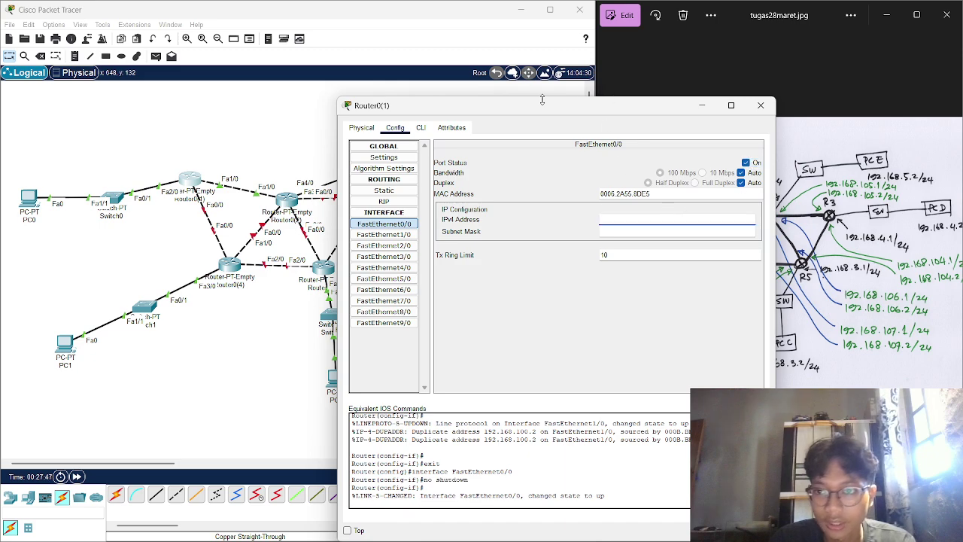
pyautogui.moveTo(541, 99); pyautogui.dragTo(351, 85)
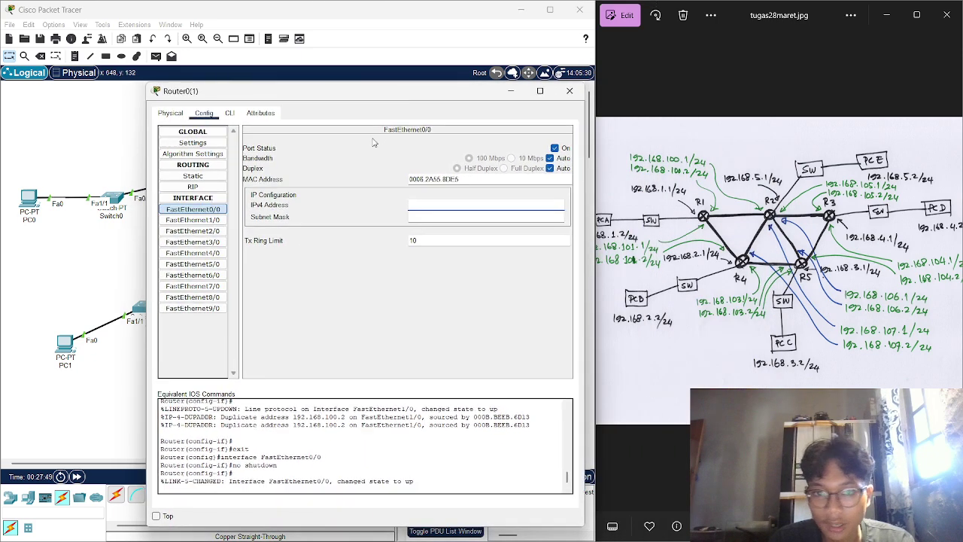
pyautogui.click(448, 216)
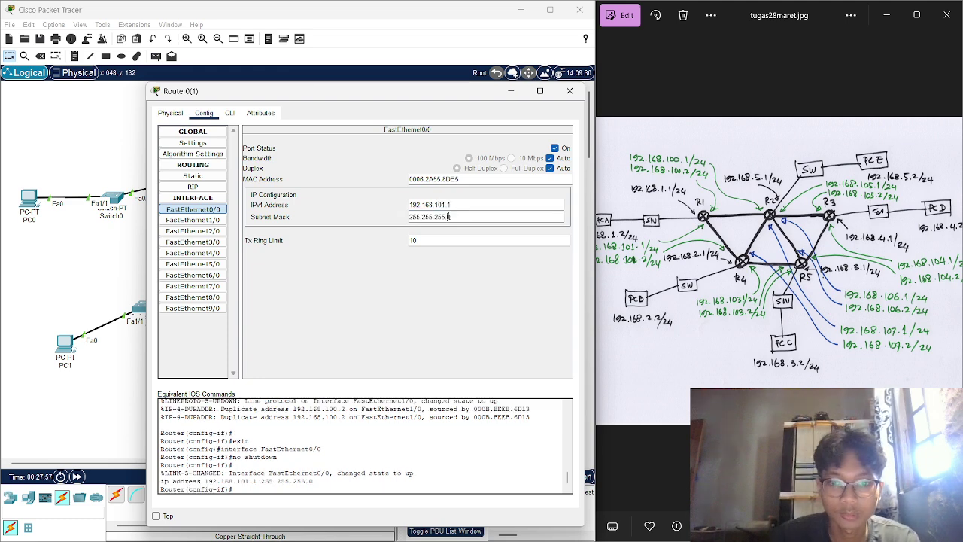
pyautogui.click(402, 205)
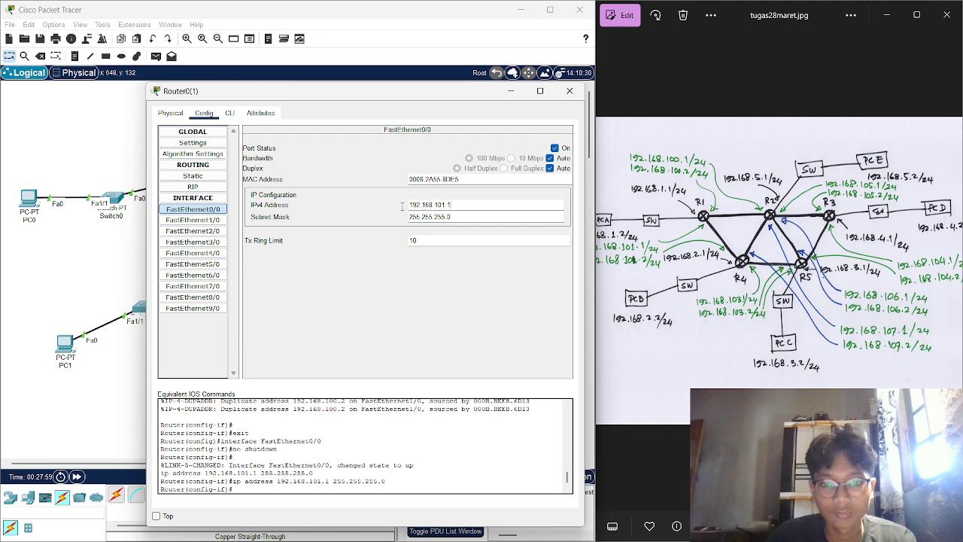
pyautogui.doubleClick(462, 208)
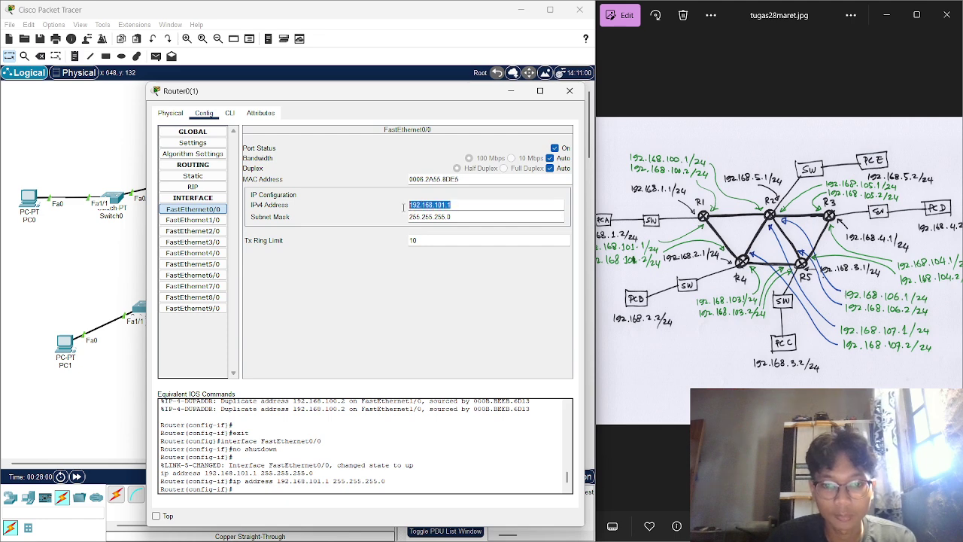
pyautogui.click(573, 92)
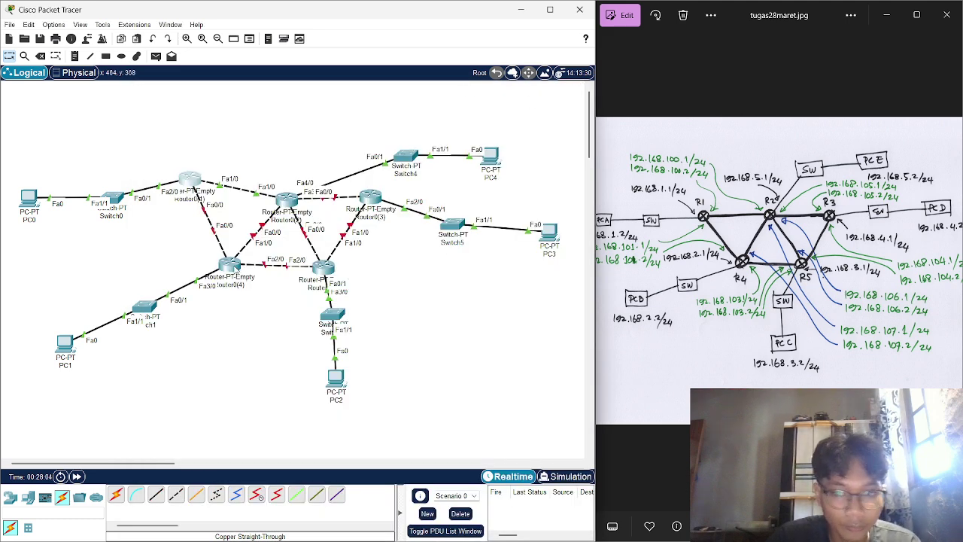
# - Turn on Router0(4) FastEthernet0/0, give it IPv4 address 192.168.101.2 with subnet mask 255.255.255.0, and close the router's window
pyautogui.click(230, 266)
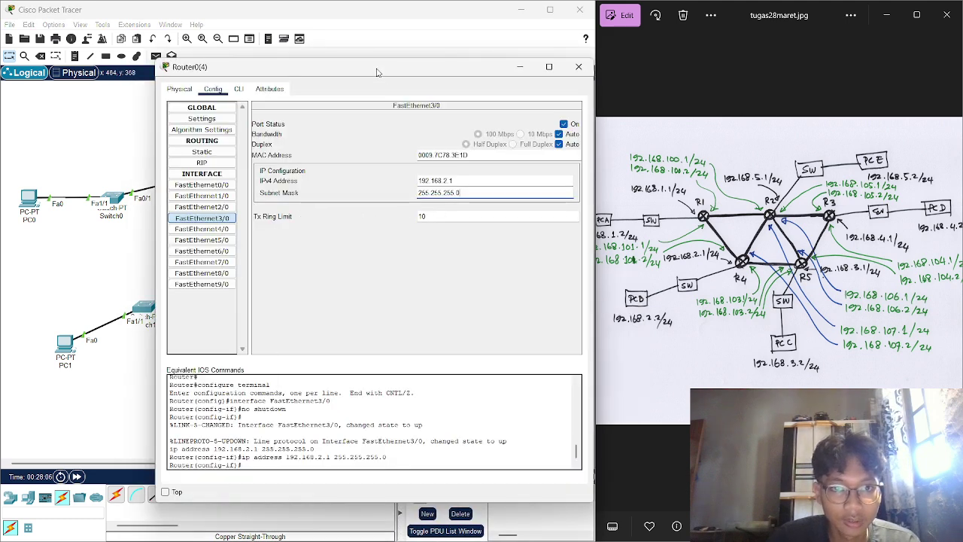
pyautogui.moveTo(378, 72); pyautogui.dragTo(537, 78)
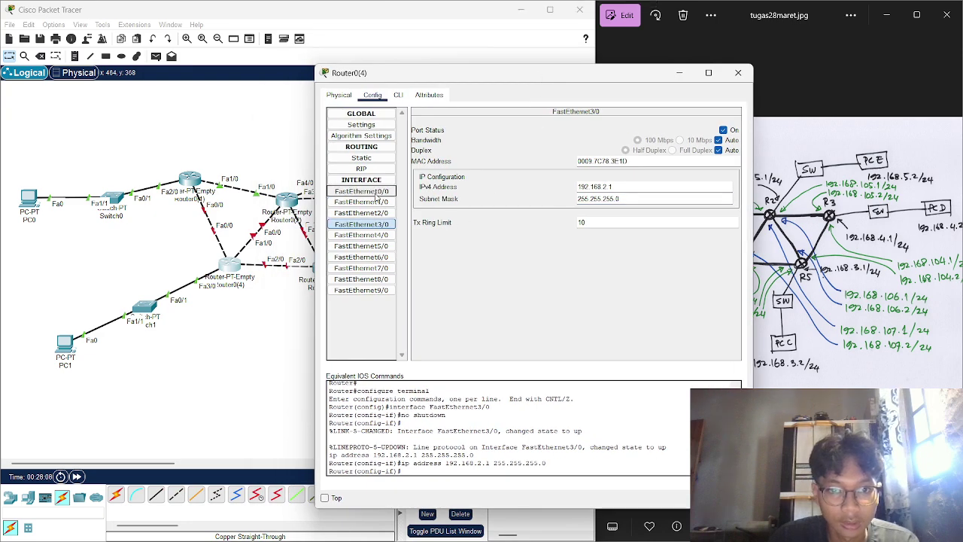
pyautogui.click(375, 193)
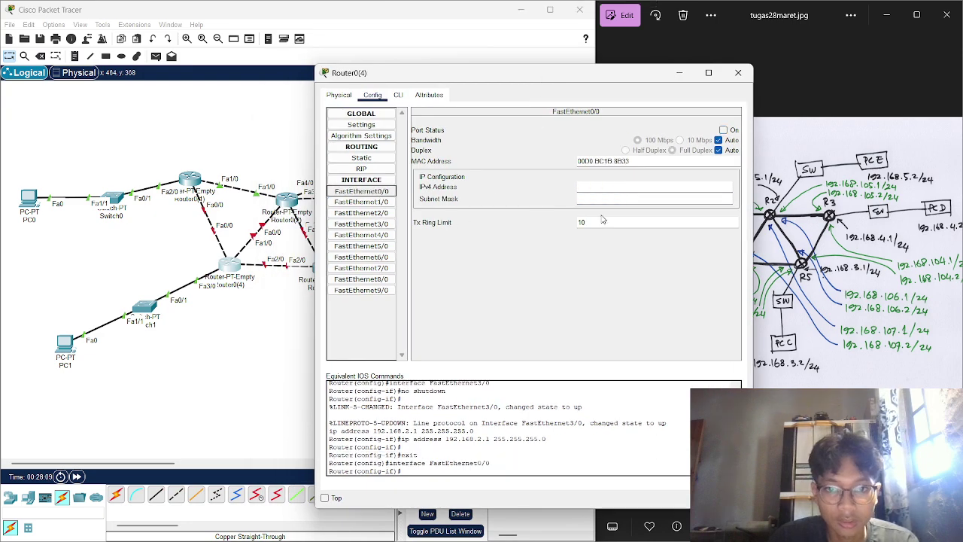
pyautogui.click(723, 131)
pyautogui.write('192.168.101.1')
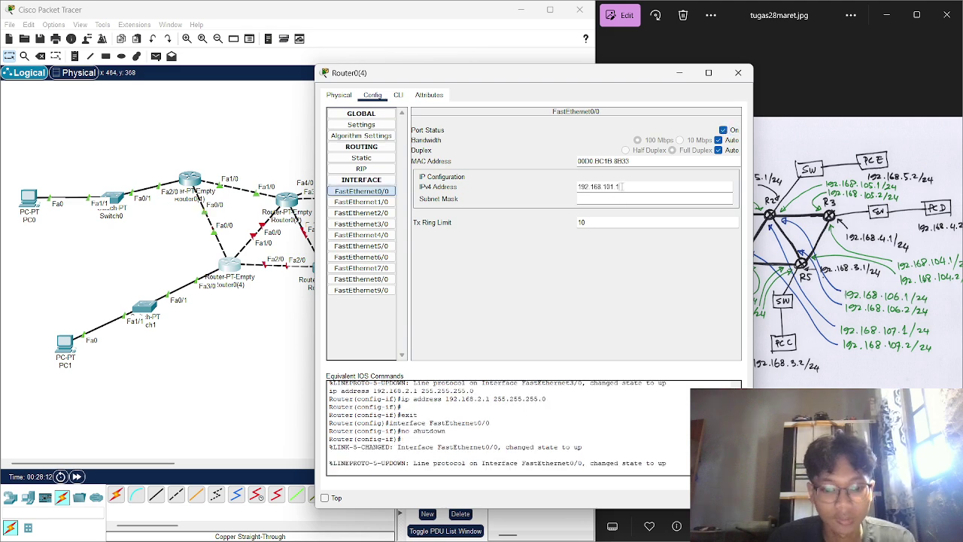
pyautogui.press('Tab')
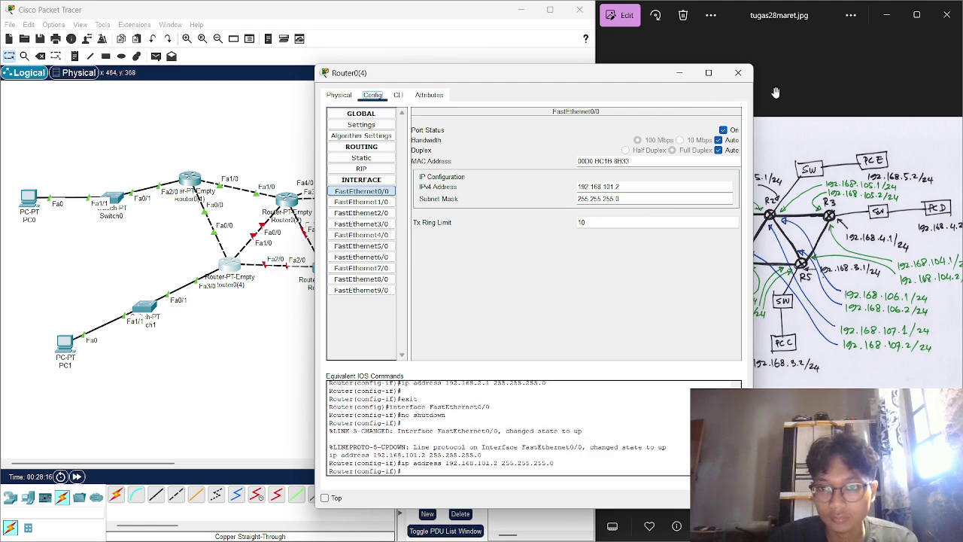
pyautogui.click(738, 72)
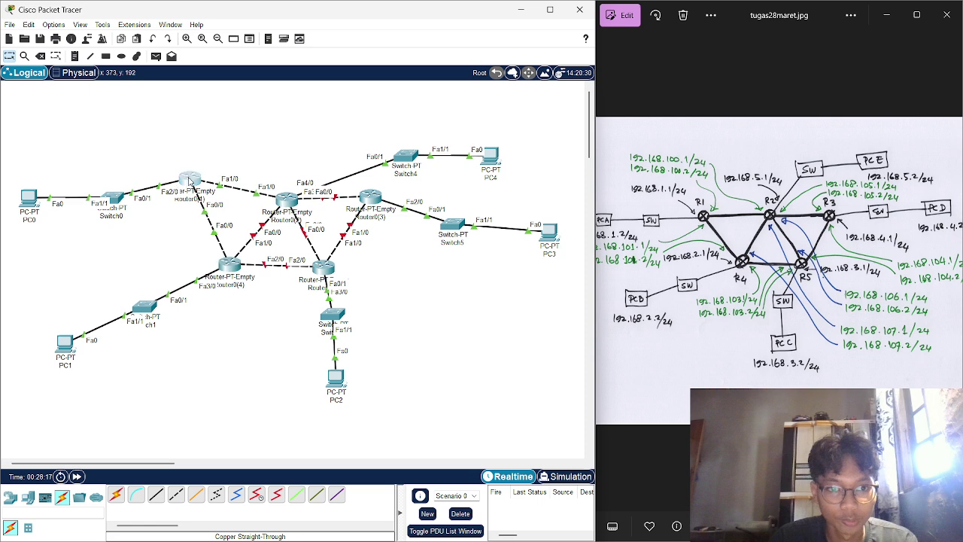
# - Move Router0(1) back down level with Switch0, and raise Router0(2) above the neighbouring routers
pyautogui.moveTo(190, 180); pyautogui.dragTo(219, 205)
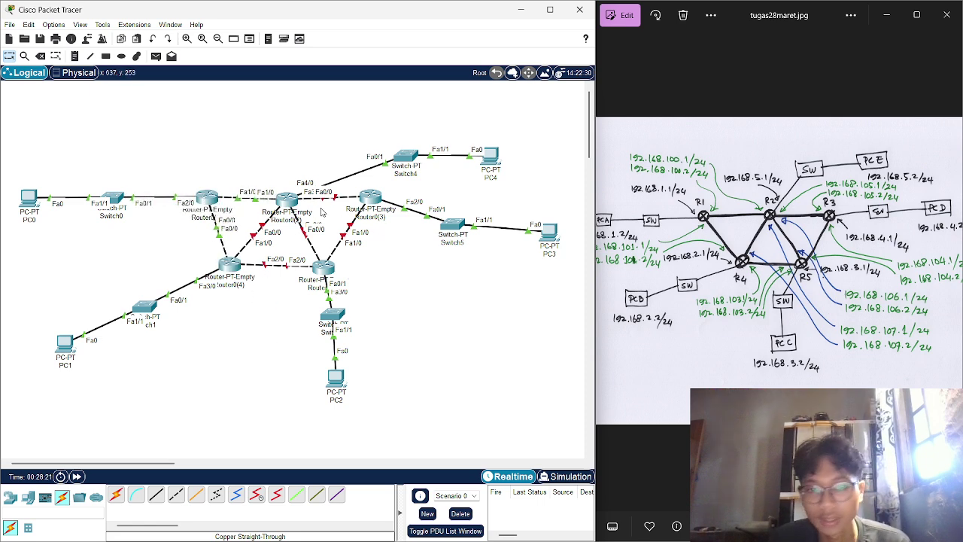
pyautogui.click(287, 202)
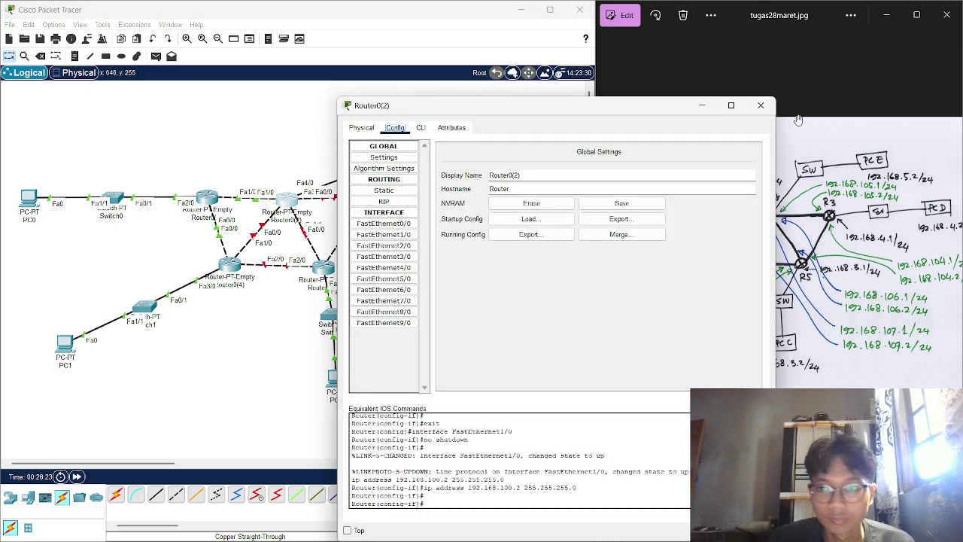
pyautogui.click(761, 101)
pyautogui.moveTo(286, 202); pyautogui.dragTo(284, 167)
# - Turn on Router0(2) FastEthernet3/0 with IPv4 address 192.168.105.1 and subnet mask 255.255.255.0, close the router's window, and shift the router slightly upward
pyautogui.click(284, 167)
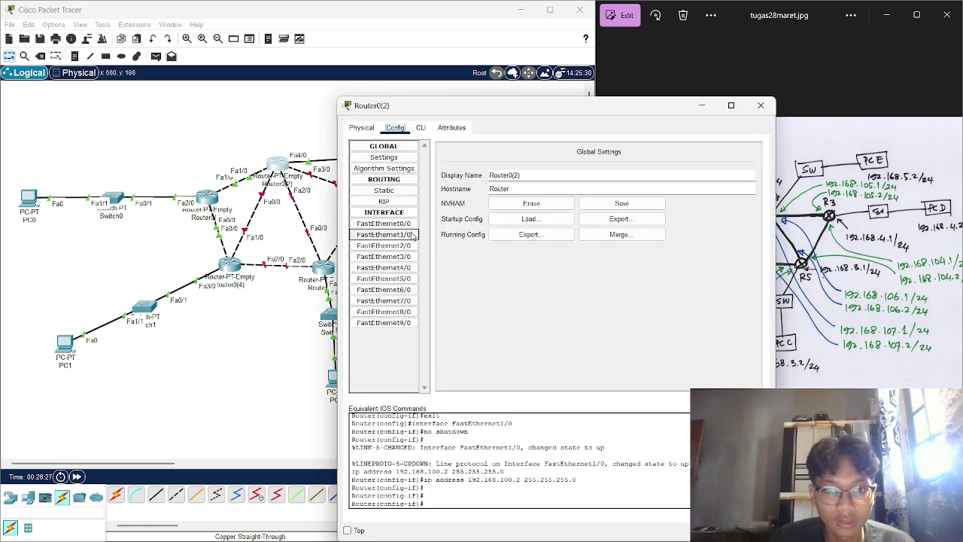
pyautogui.click(406, 257)
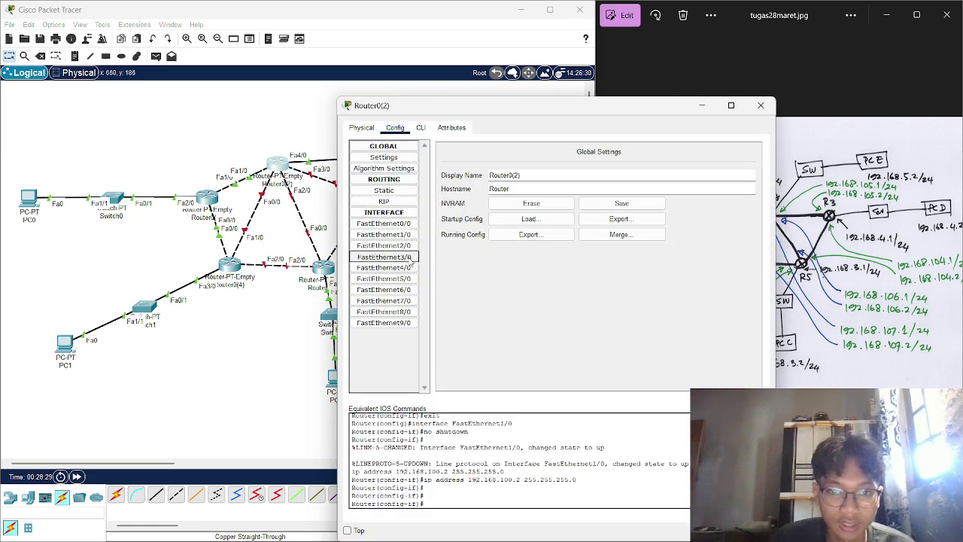
pyautogui.click(746, 163)
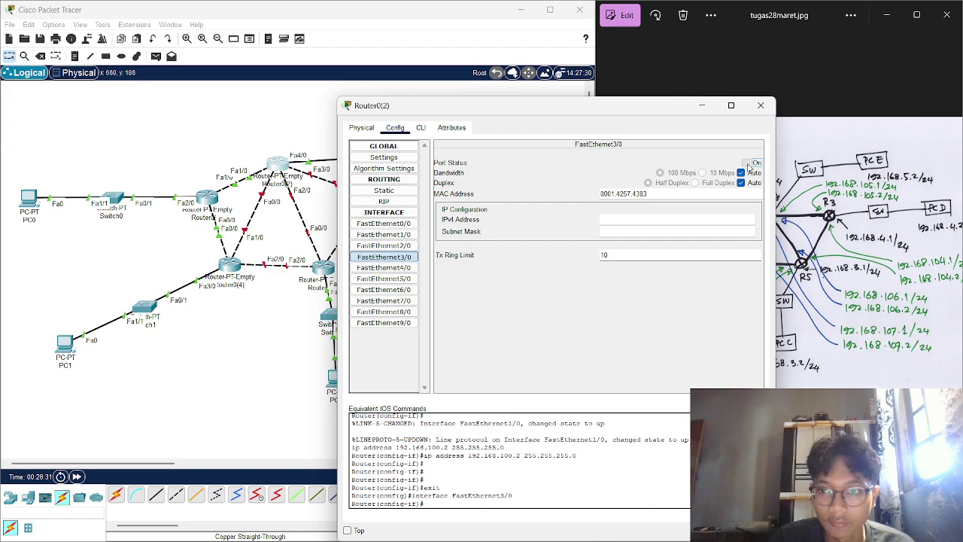
pyautogui.moveTo(605, 109); pyautogui.dragTo(447, 96)
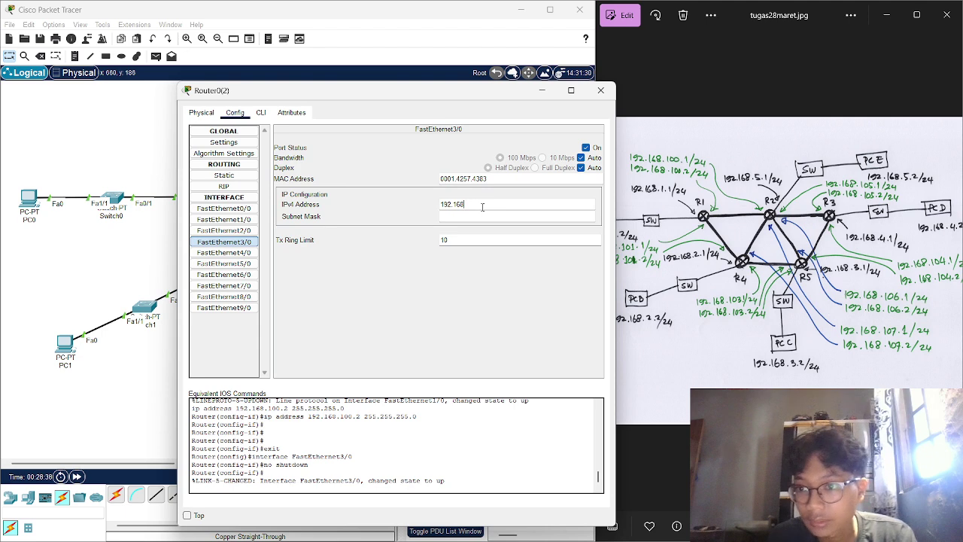
pyautogui.write('.105.1')
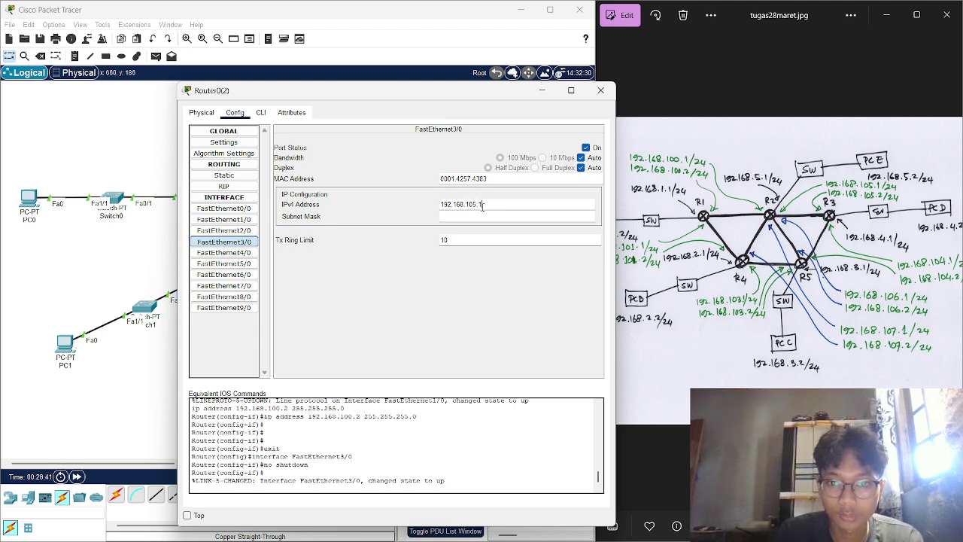
pyautogui.click(482, 216)
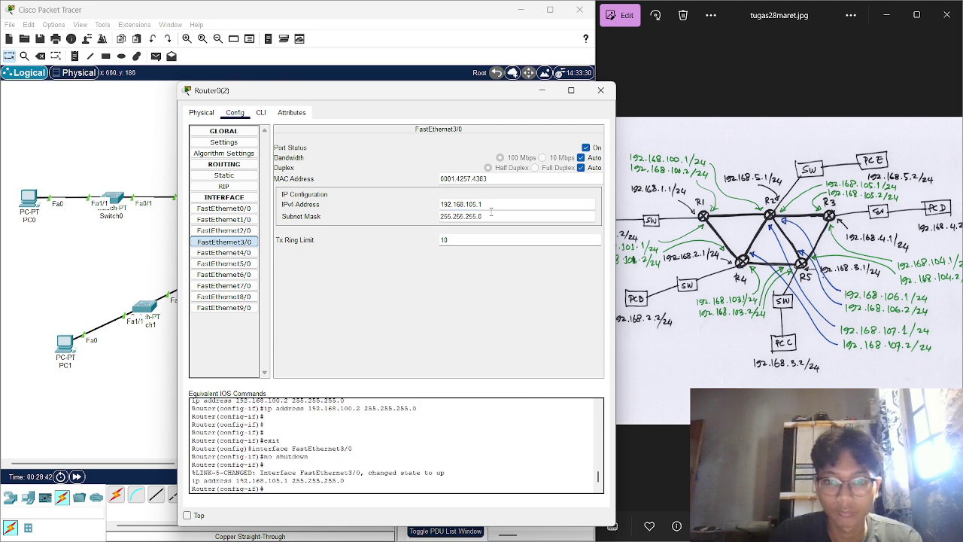
pyautogui.hotkey('shift', 'Tab')
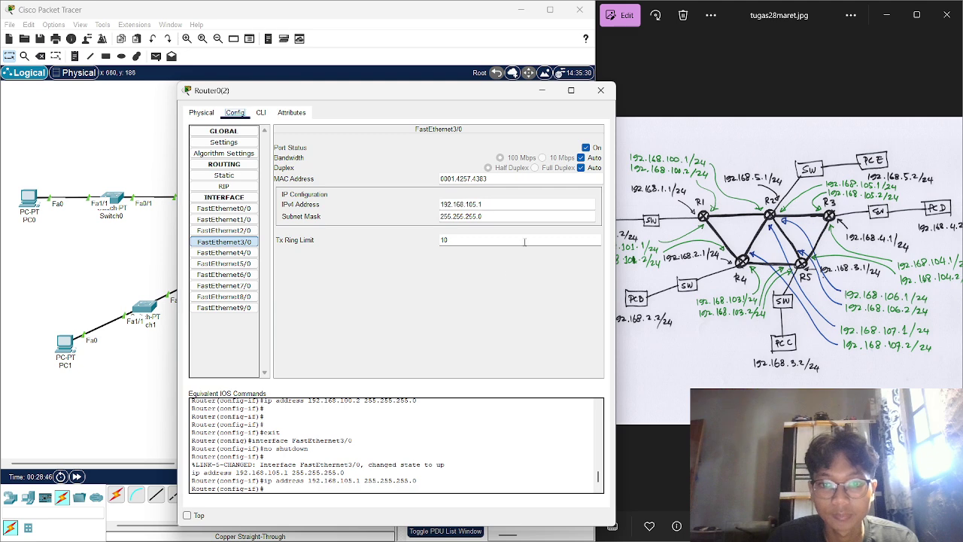
pyautogui.click(601, 91)
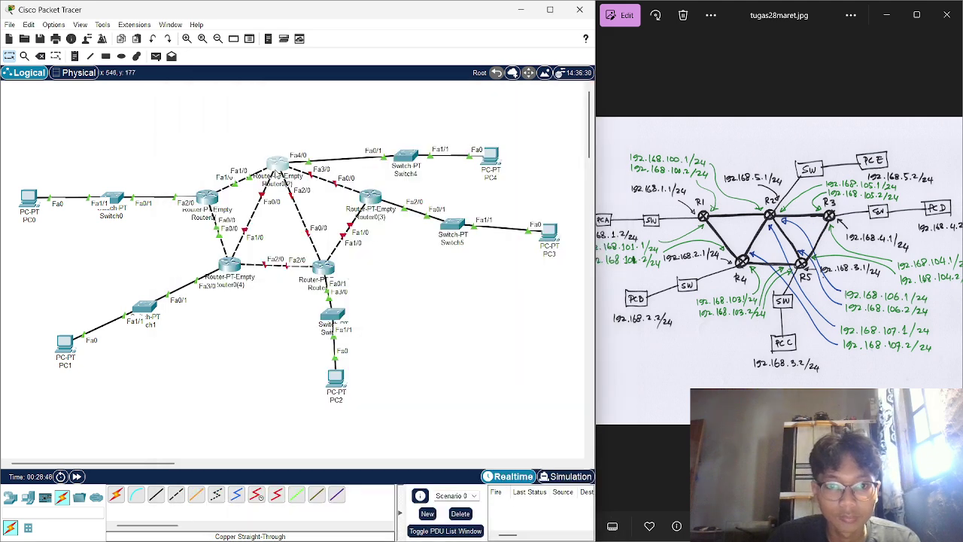
pyautogui.moveTo(278, 163); pyautogui.dragTo(288, 155)
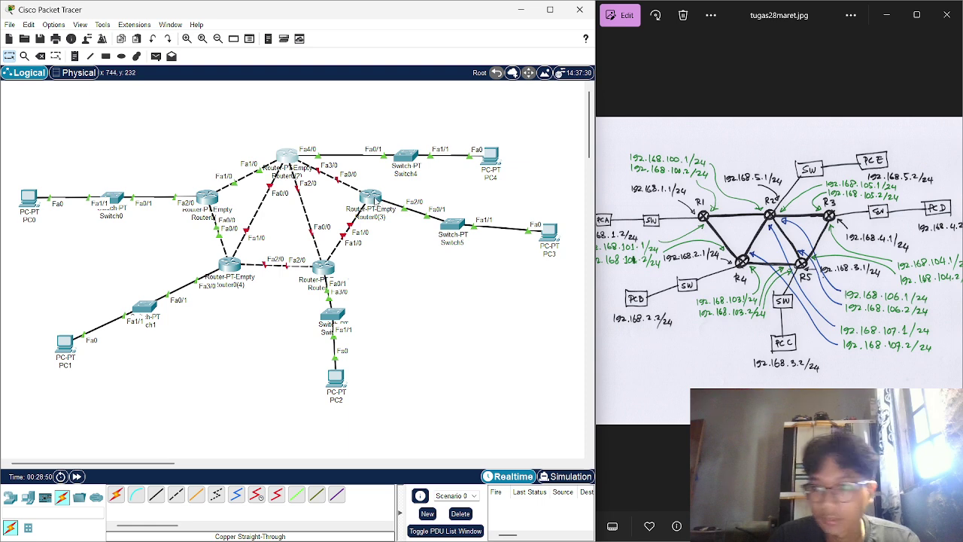
# - Turn on Router0(3) FastEthernet0/0, give it IPv4 address 192.168.105.2 with the default subnet mask, and close the router's window
pyautogui.click(372, 198)
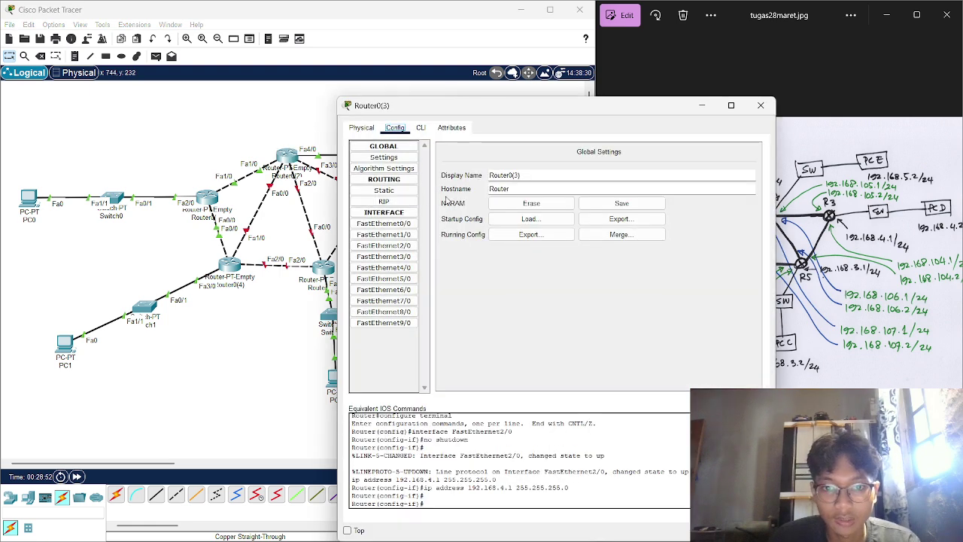
pyautogui.moveTo(488, 112); pyautogui.dragTo(587, 106)
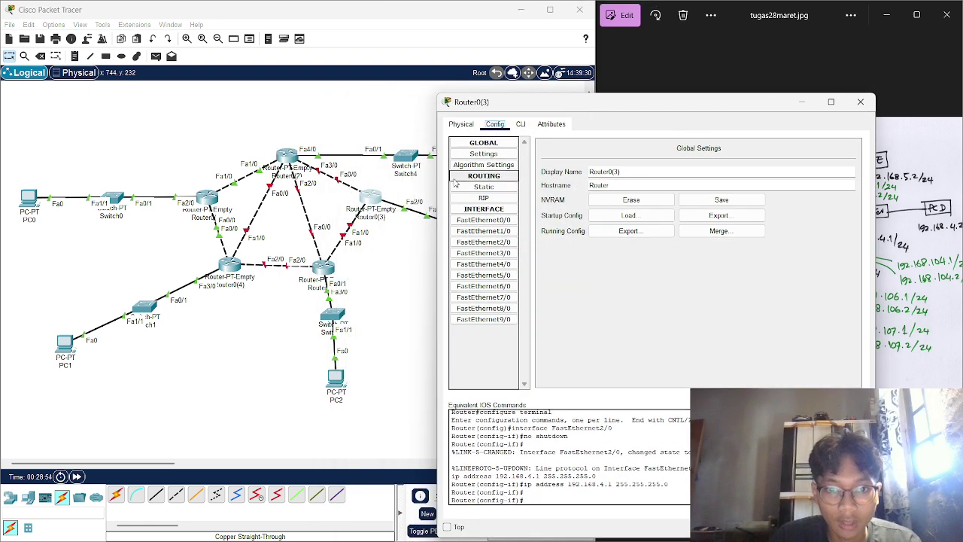
pyautogui.click(506, 219)
pyautogui.click(845, 158)
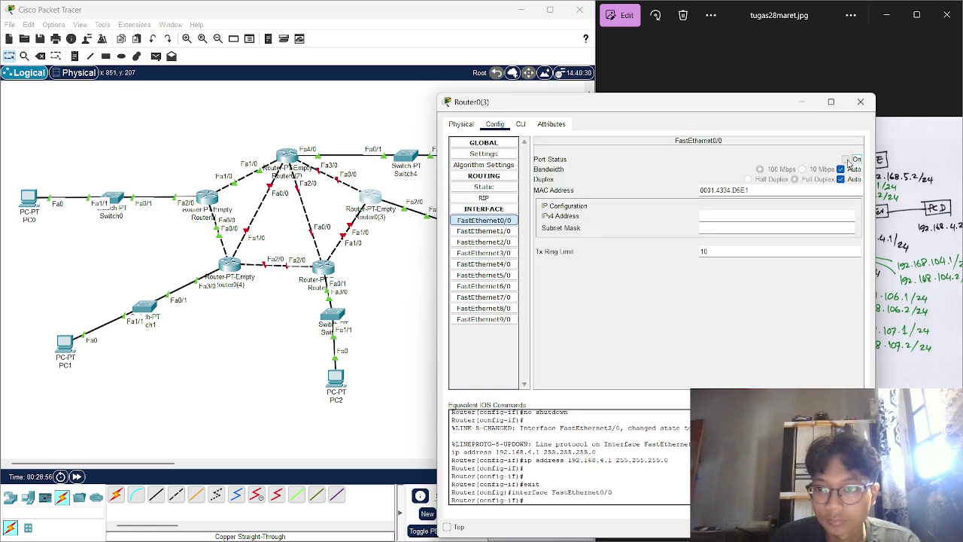
pyautogui.click(748, 219)
pyautogui.write('192.168.105.1')
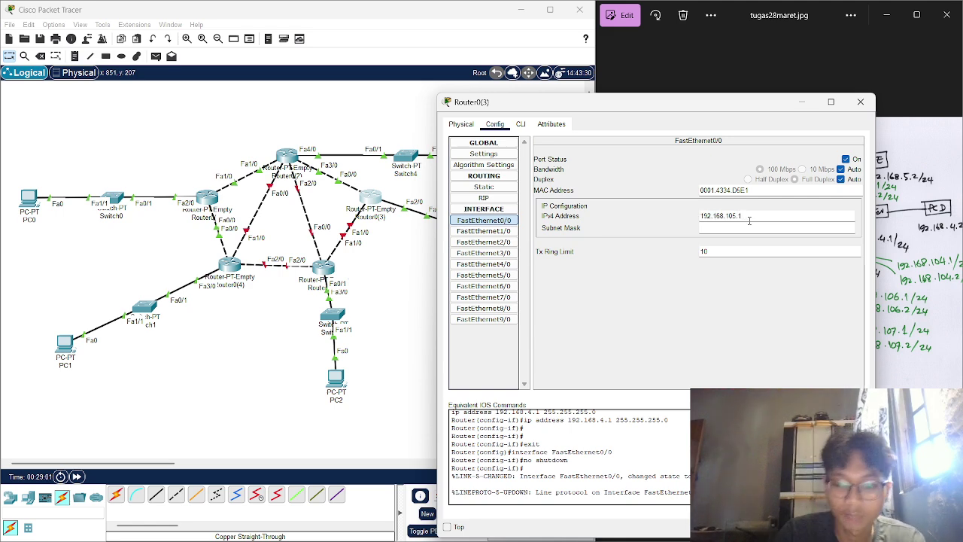
pyautogui.press('BackSpace')
pyautogui.write('2')
pyautogui.click(747, 226)
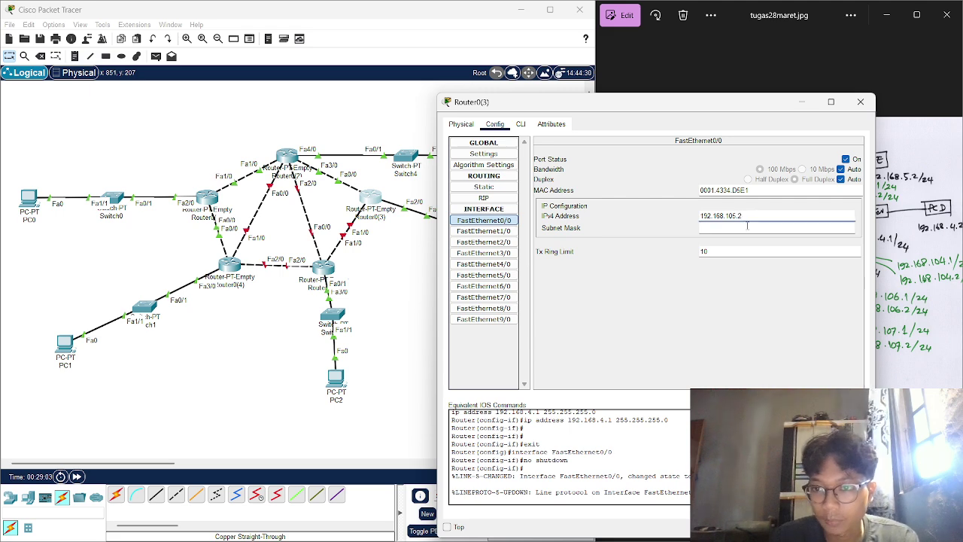
pyautogui.click(859, 102)
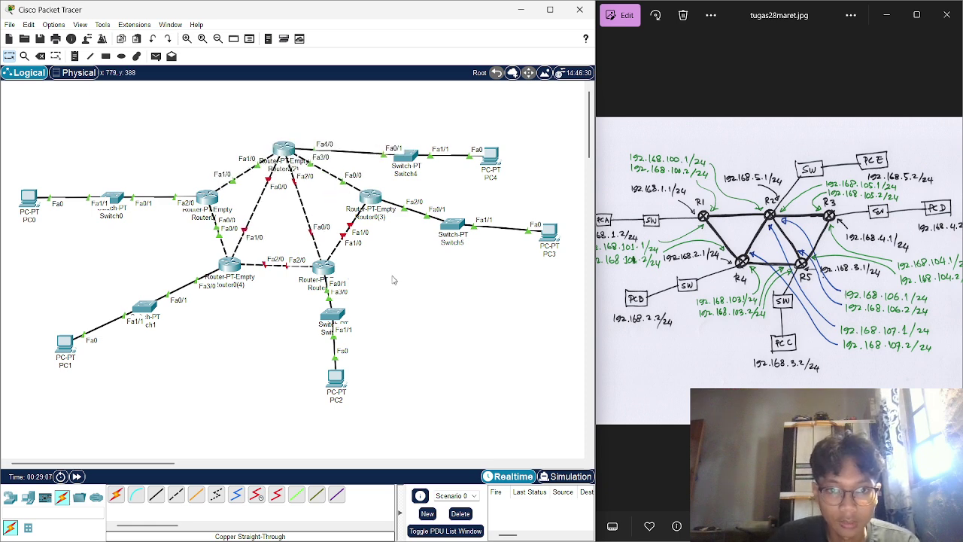
# - Nudge Router0(3) slightly down and the router above PC2's switch slightly up to tidy the layout
pyautogui.moveTo(370, 198); pyautogui.dragTo(369, 202)
pyautogui.moveTo(330, 261)
pyautogui.mouseDown()
pyautogui.moveTo(332, 252)
pyautogui.moveTo(334, 260)
pyautogui.mouseUp()
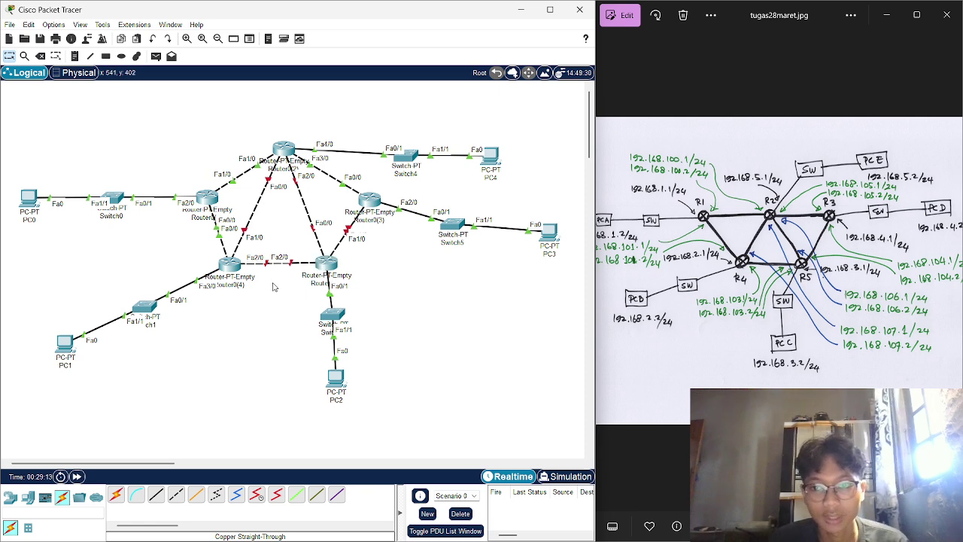
# - Turn on Router0(2) FastEthernet0/0, give it IPv4 address 192.168.106.1 with subnet mask 255.255.255.0, and close the router's window
pyautogui.click(283, 147)
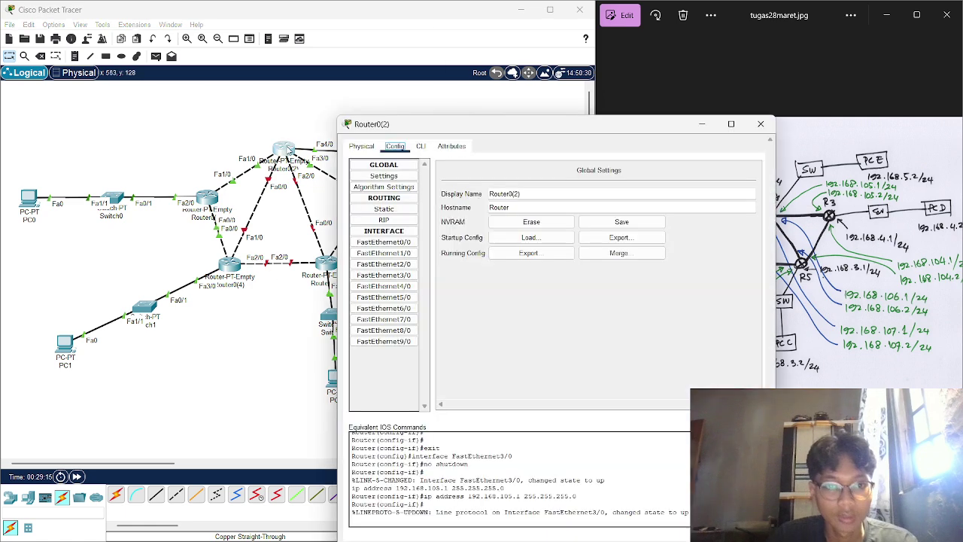
pyautogui.click(398, 224)
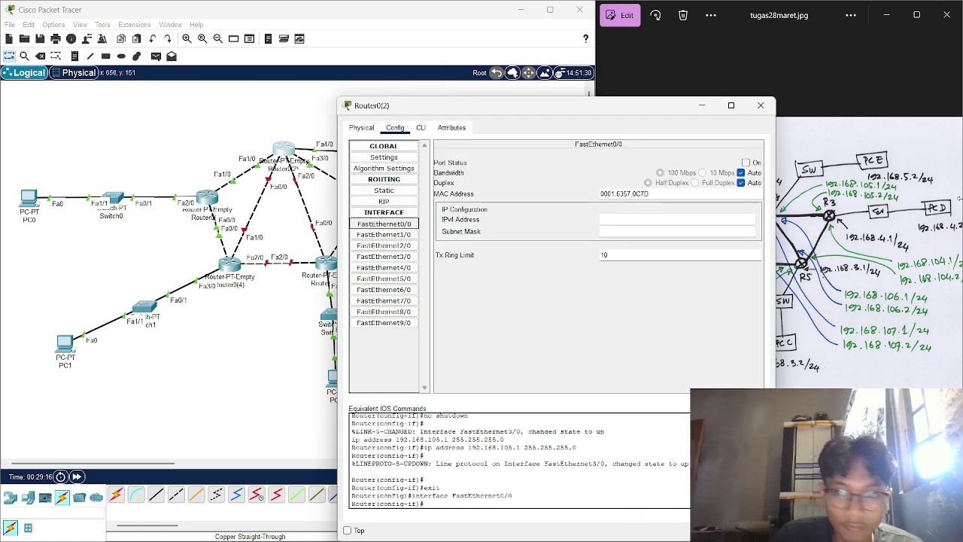
pyautogui.click(746, 162)
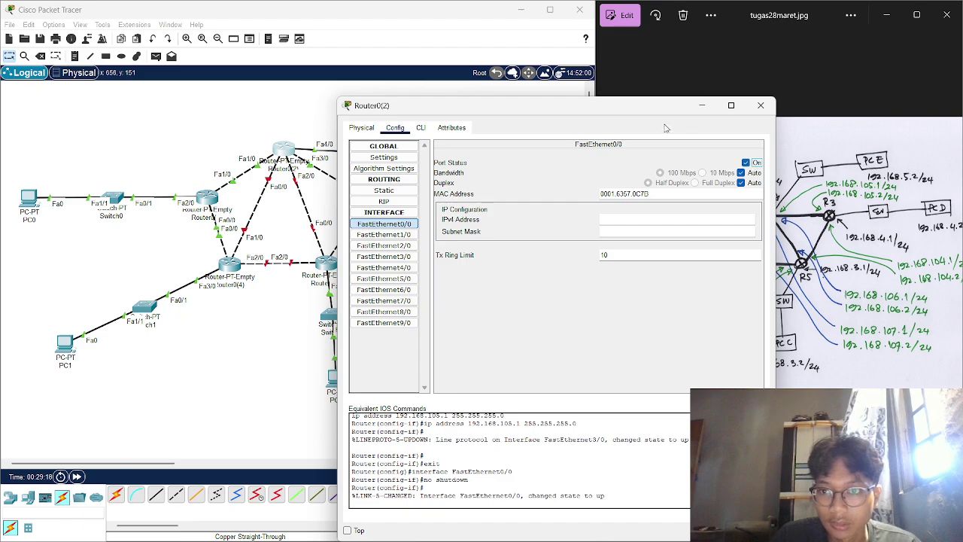
pyautogui.click(645, 217)
pyautogui.moveTo(591, 106); pyautogui.dragTo(448, 84)
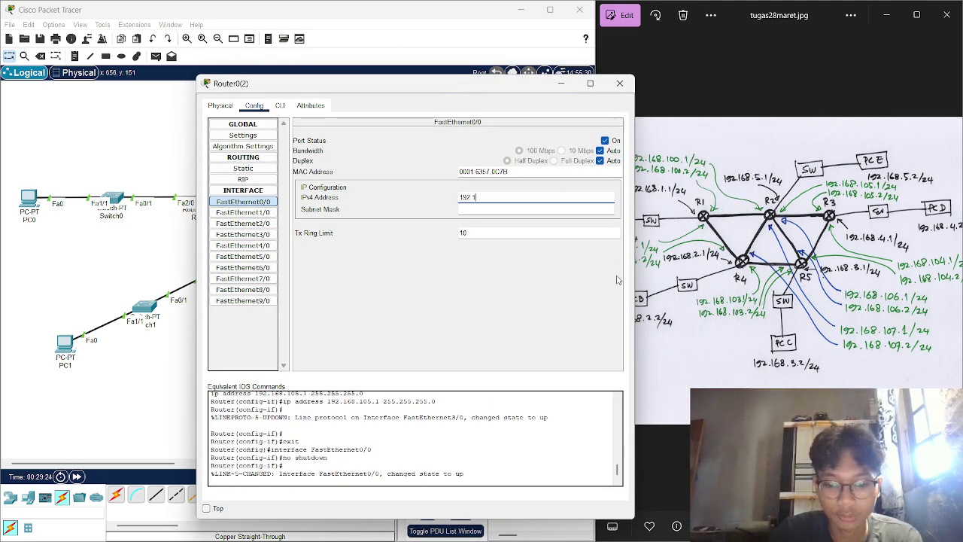
pyautogui.write('192.168.106')
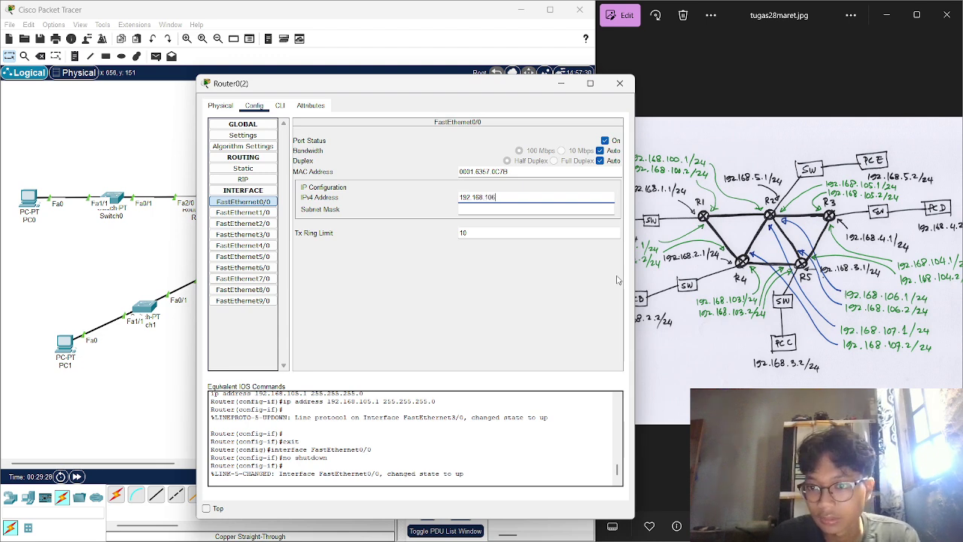
pyautogui.write('.1')
pyautogui.click(538, 212)
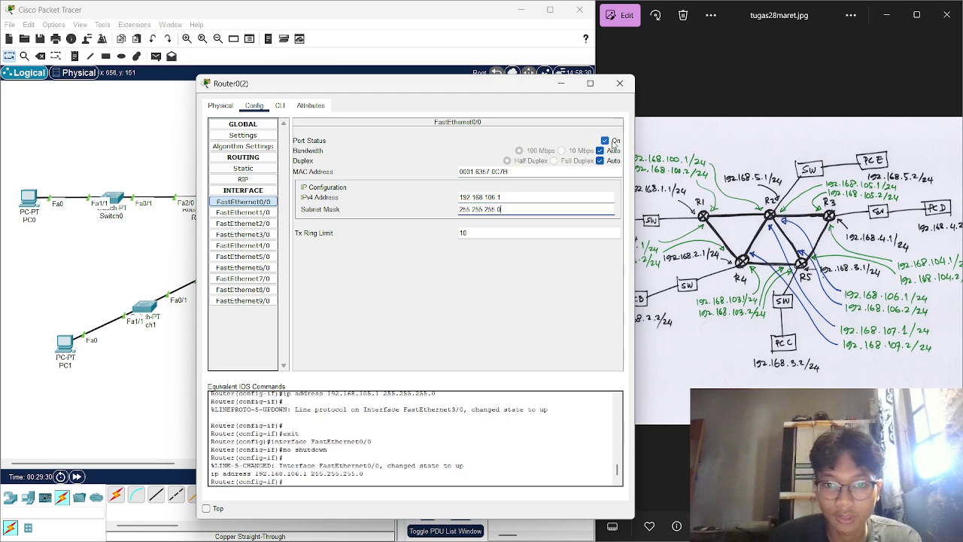
pyautogui.click(620, 85)
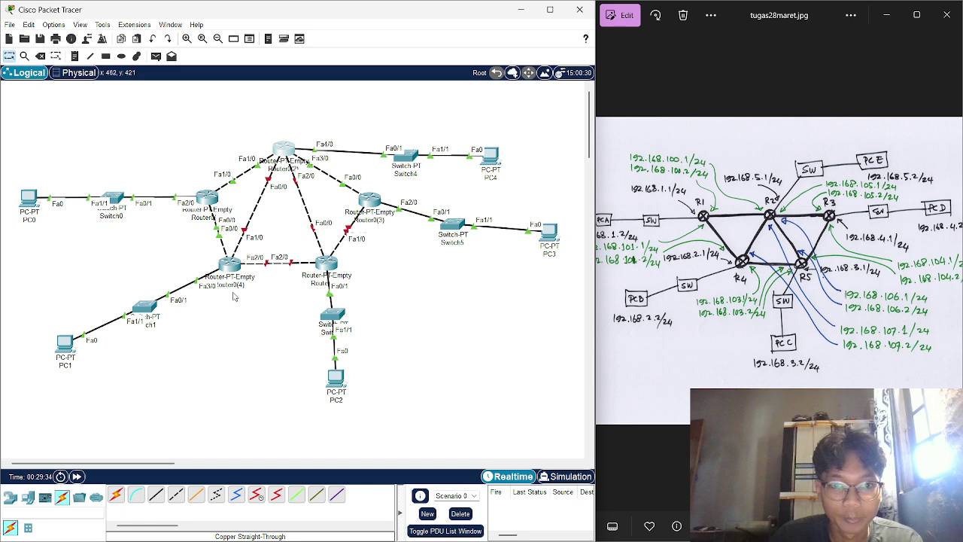
# - Nudge Router0(4), turn on its FastEthernet1/0 with IPv4 address 192.168.107.2 and subnet mask 255.255.255.0, and close the router's window
pyautogui.moveTo(231, 269)
pyautogui.mouseDown()
pyautogui.moveTo(244, 265)
pyautogui.moveTo(233, 267)
pyautogui.mouseUp()
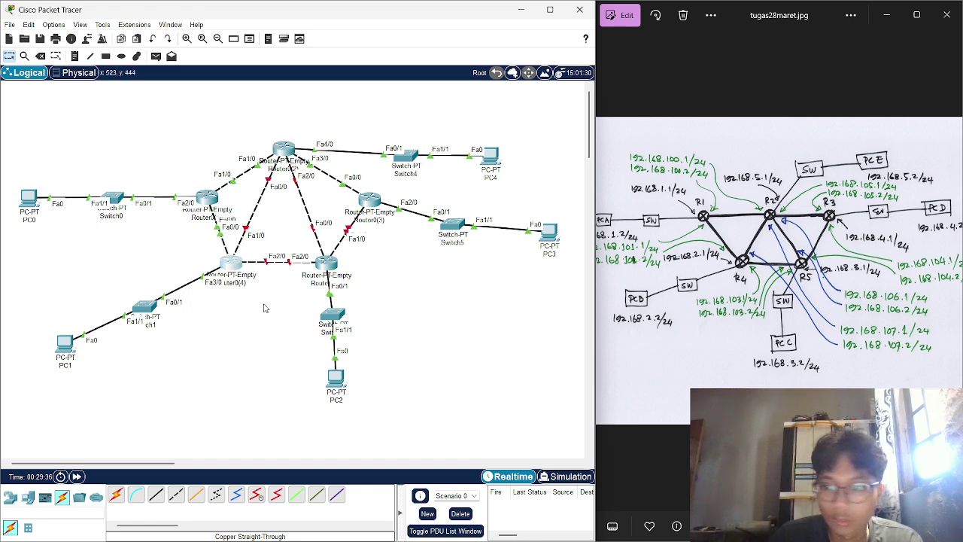
pyautogui.click(234, 264)
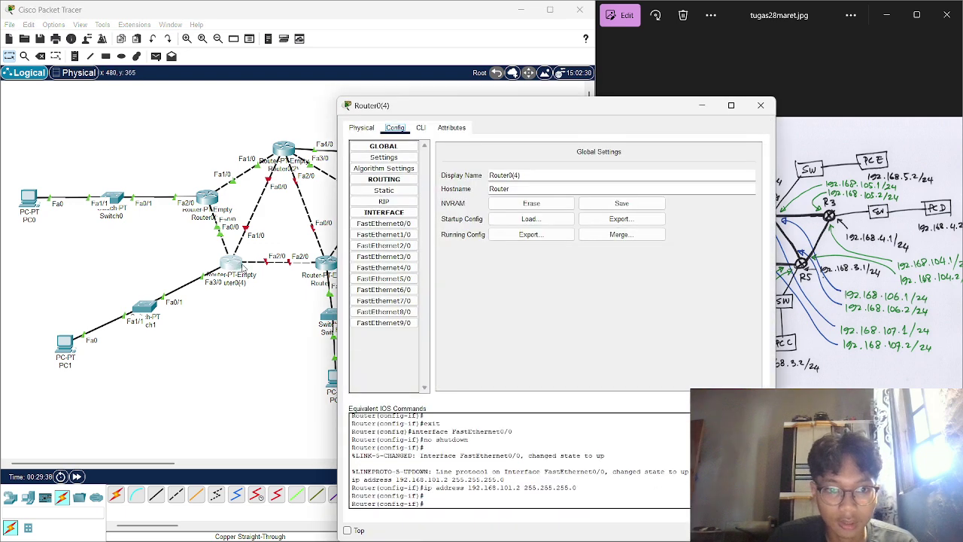
pyautogui.click(395, 236)
pyautogui.click(745, 163)
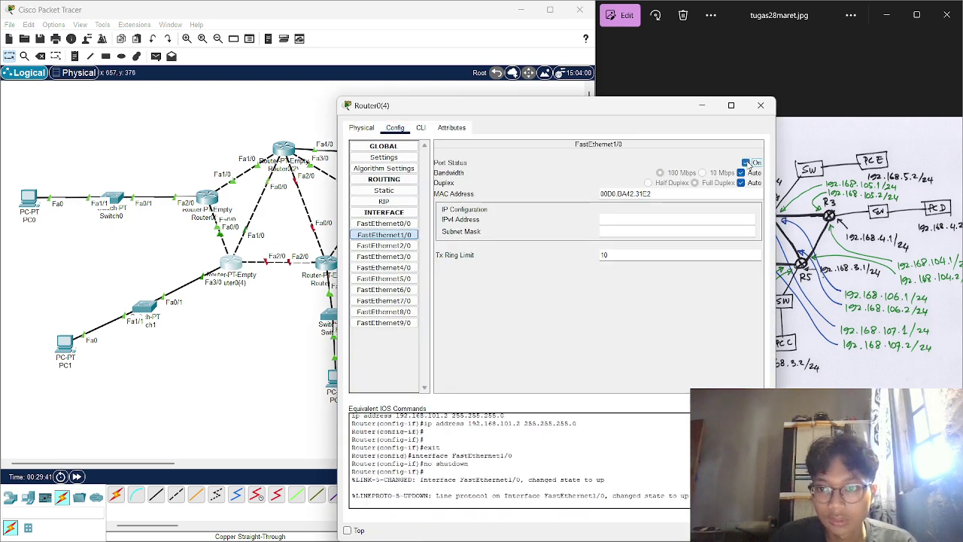
pyautogui.click(645, 220)
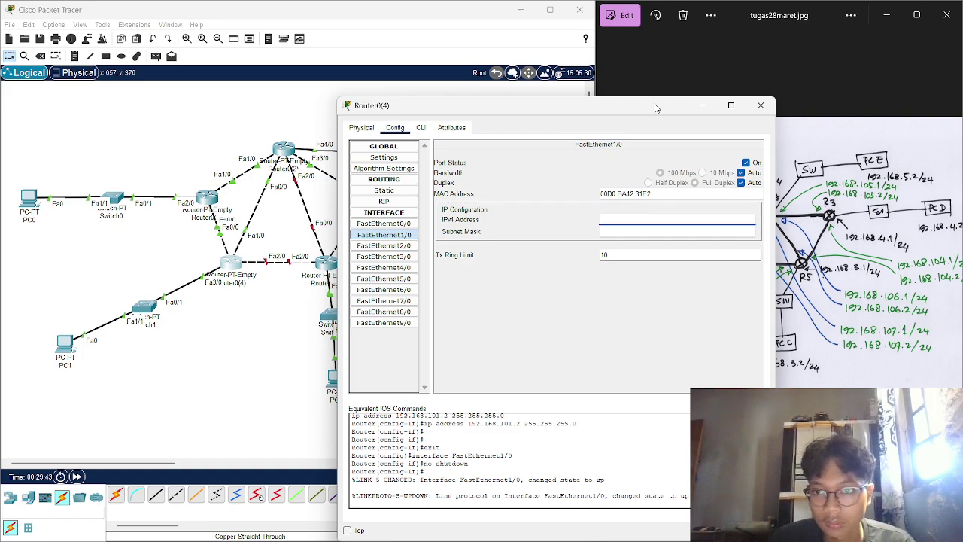
pyautogui.moveTo(659, 110); pyautogui.dragTo(519, 85)
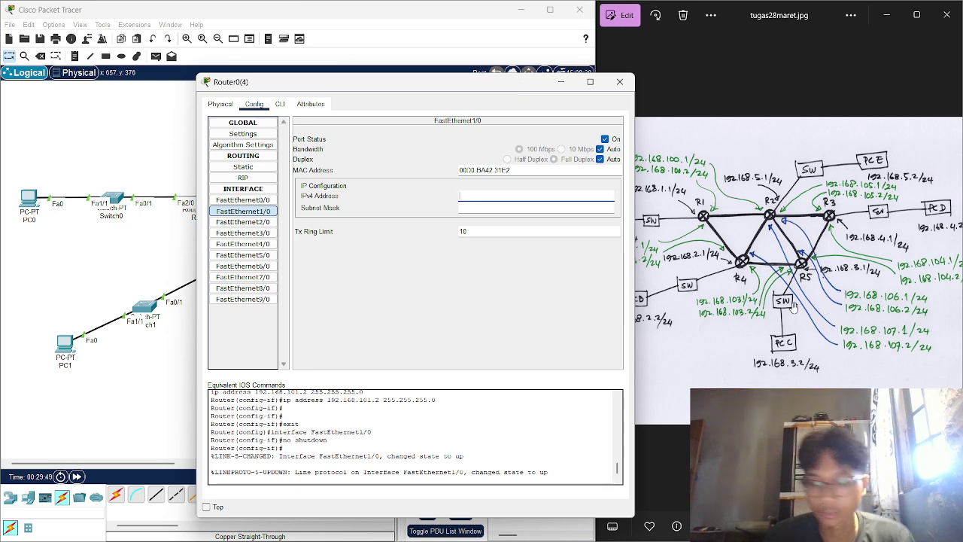
pyautogui.write('192.168')
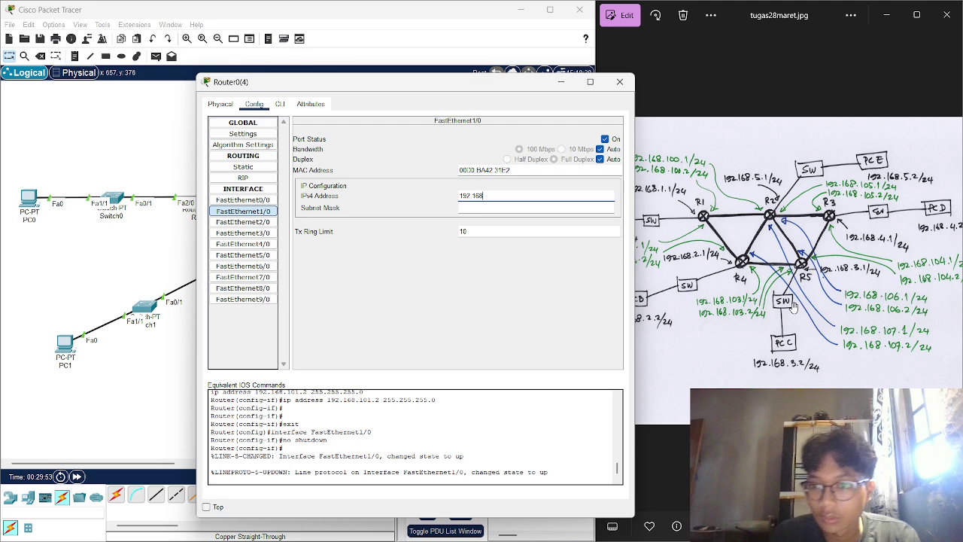
pyautogui.write('.1')
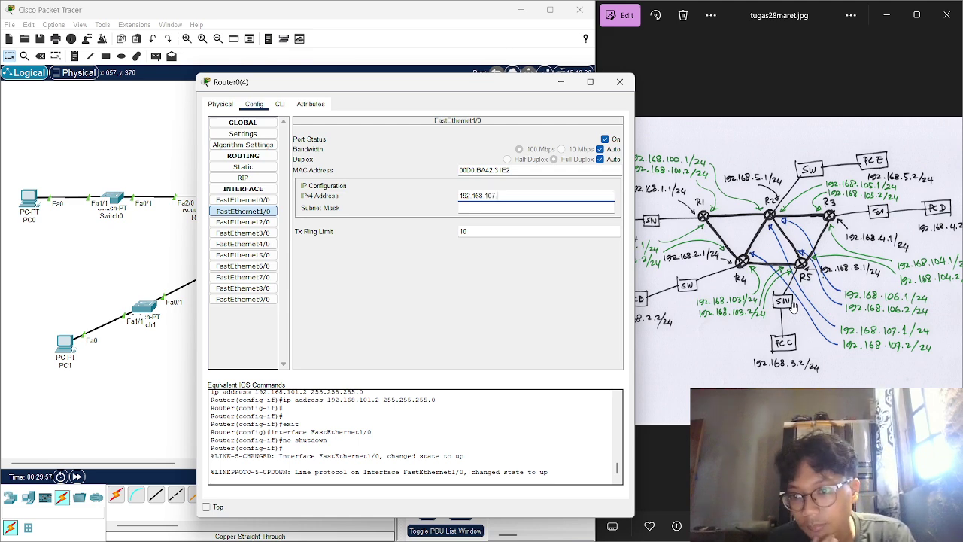
pyautogui.write('07.2')
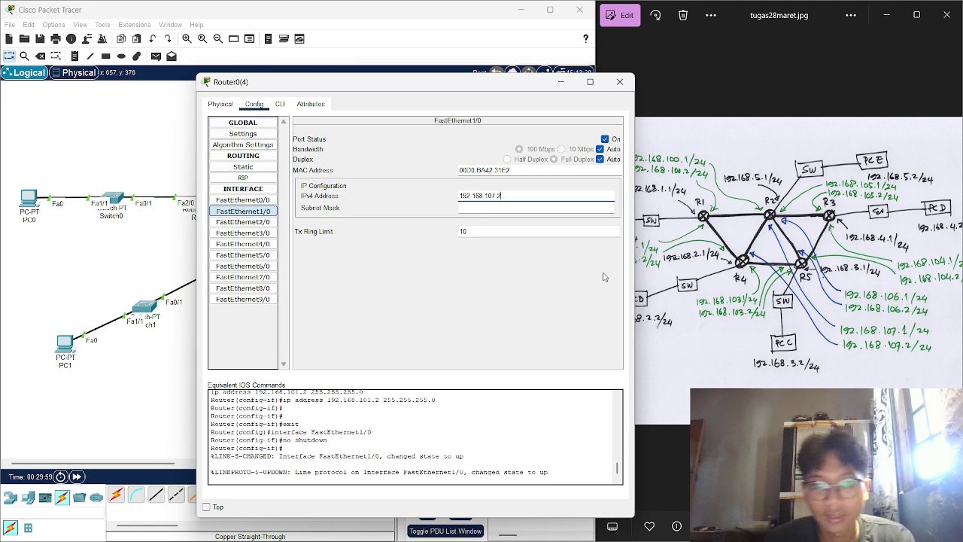
pyautogui.click(531, 207)
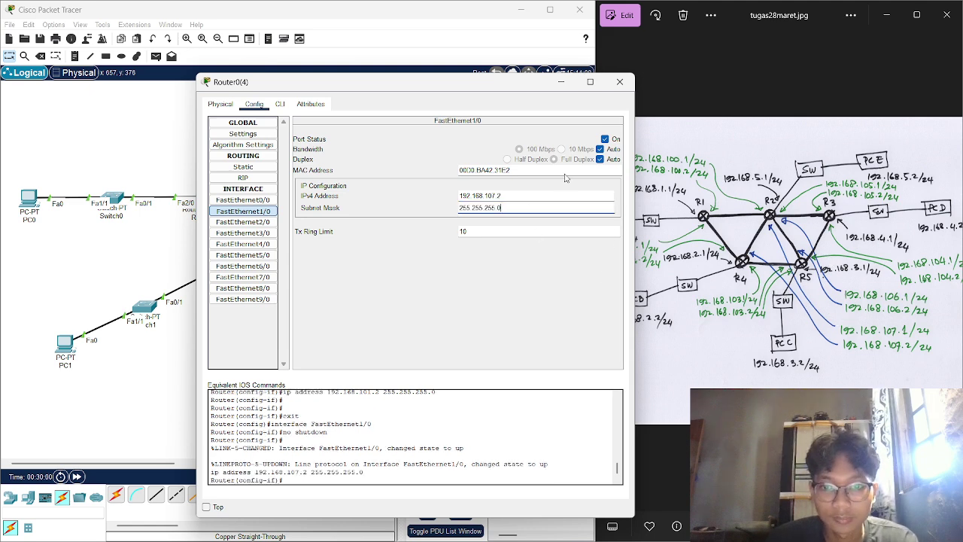
pyautogui.click(619, 81)
# - Change the IPv4 address of Router0(2) FastEthernet0/0 to 192.168.107.1 and close the router's window
pyautogui.click(283, 148)
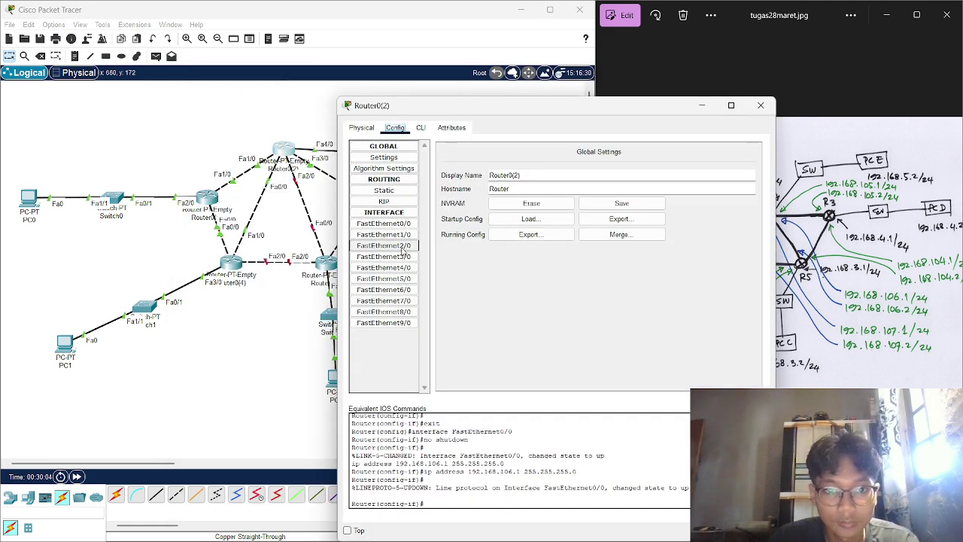
pyautogui.click(407, 225)
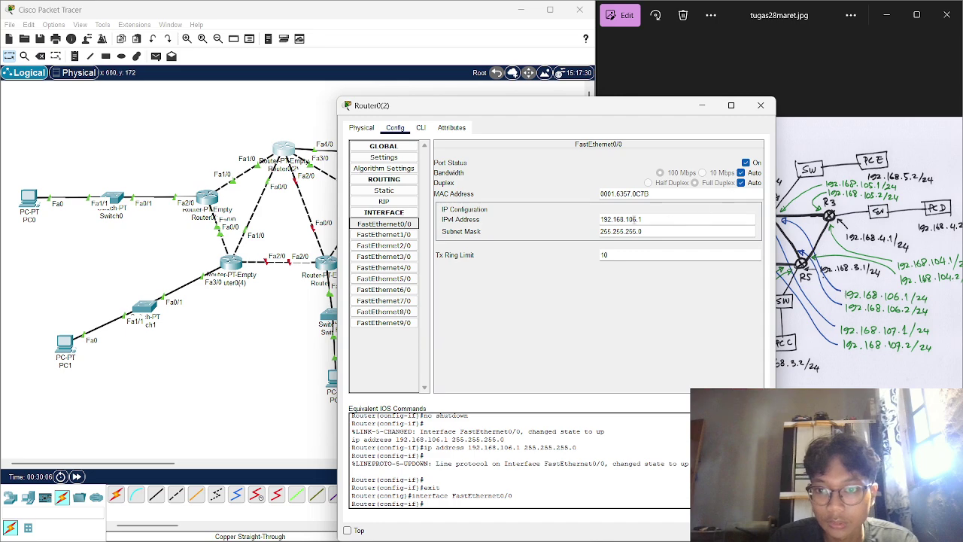
pyautogui.moveTo(675, 109); pyautogui.dragTo(557, 93)
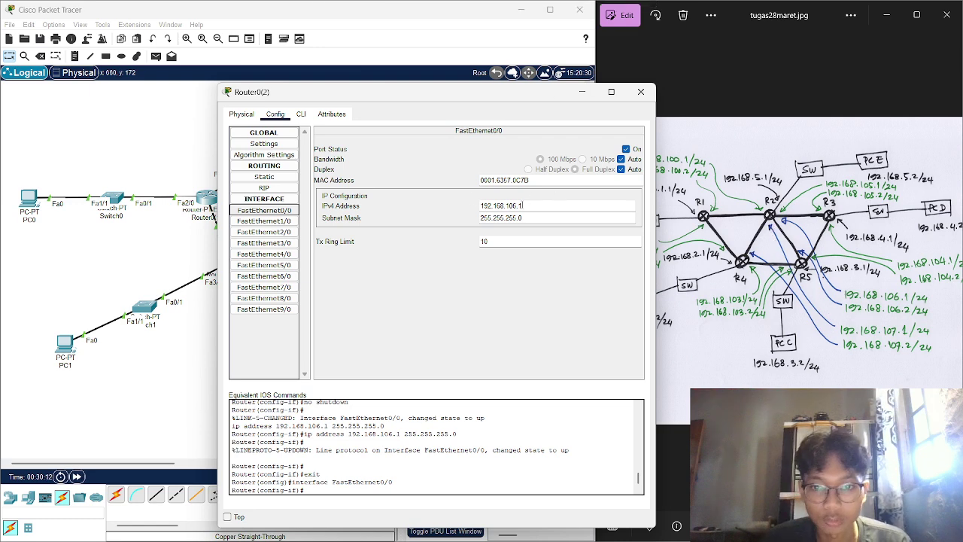
pyautogui.click(525, 207)
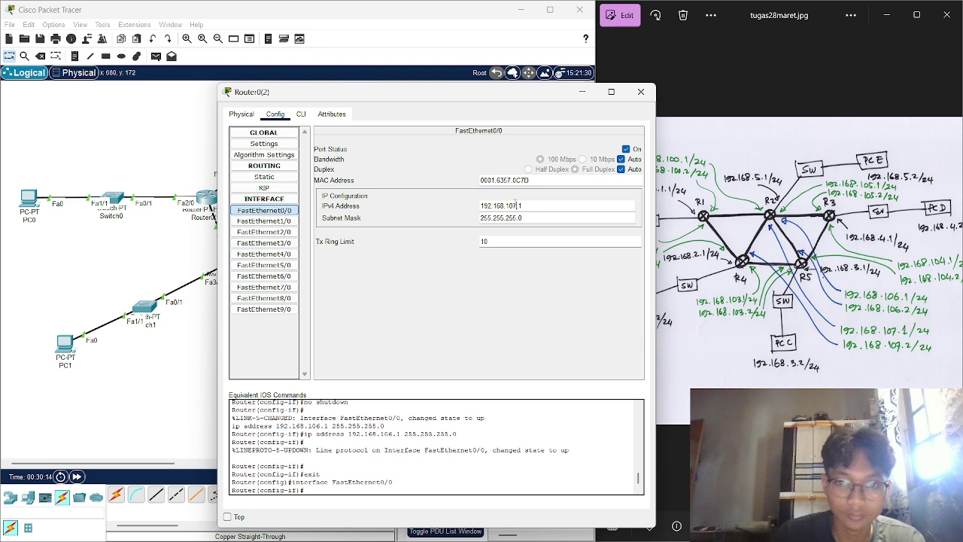
pyautogui.press('Return')
pyautogui.click(640, 91)
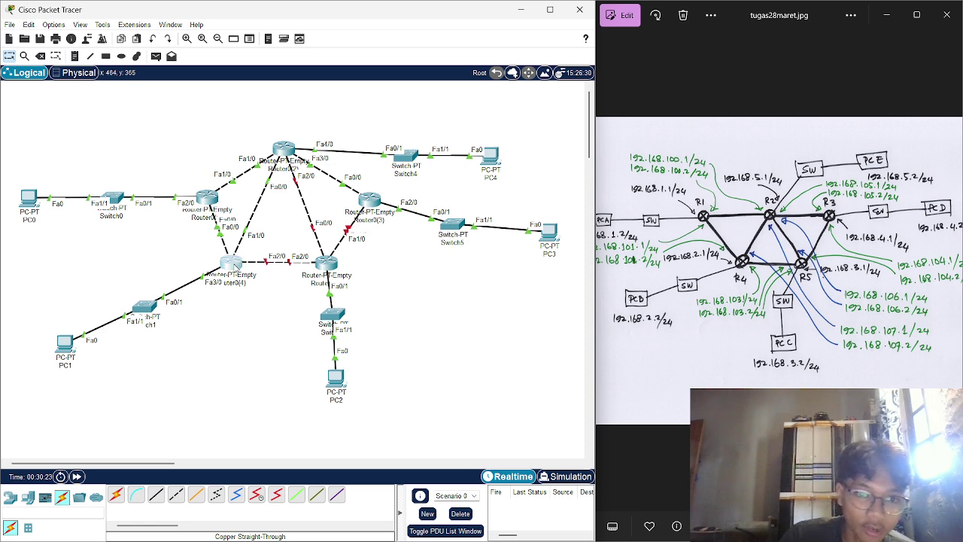
# - Turn on Router0(4) FastEthernet2/0, give it IPv4 address 192.168.103.1 with subnet mask 255.255.255.0, and close the router's window
pyautogui.click(232, 263)
pyautogui.click(745, 162)
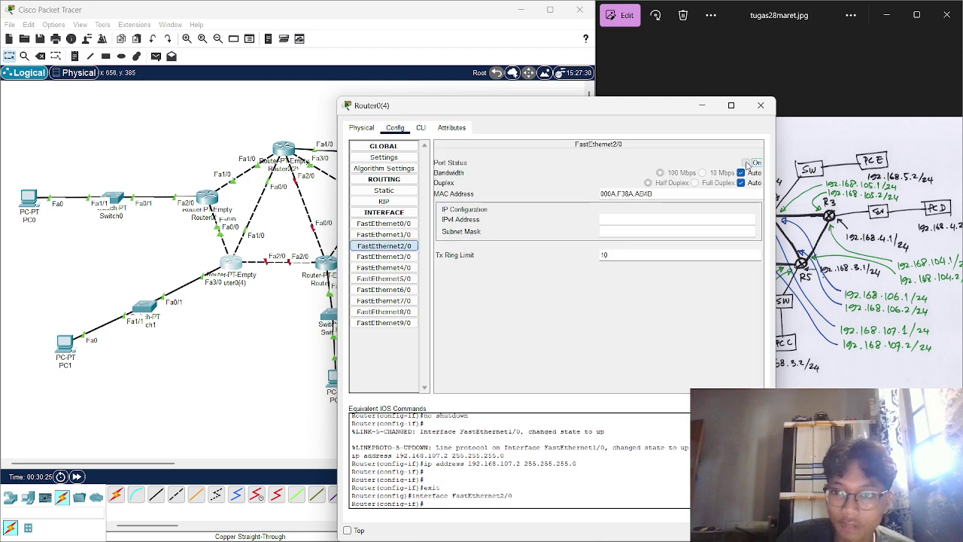
pyautogui.moveTo(644, 113); pyautogui.dragTo(485, 98)
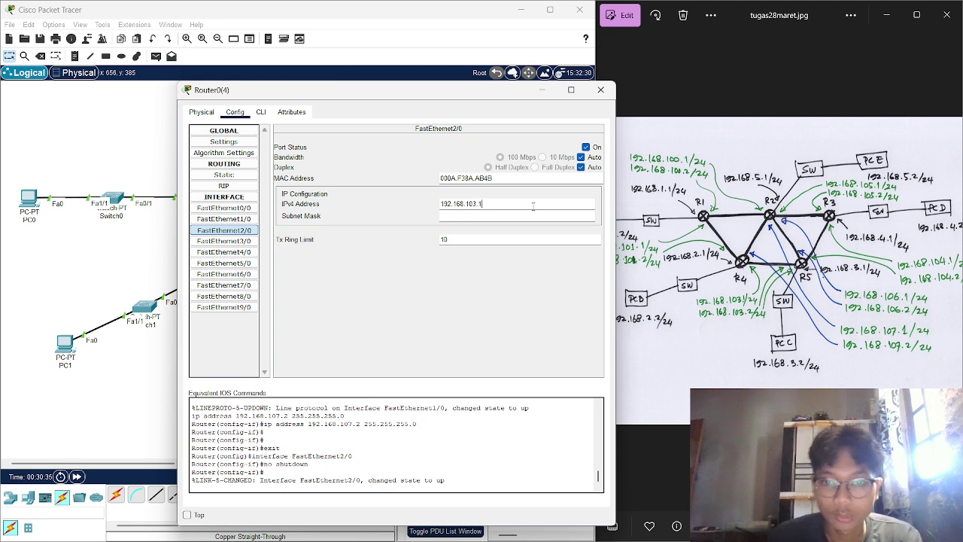
pyautogui.press('Tab')
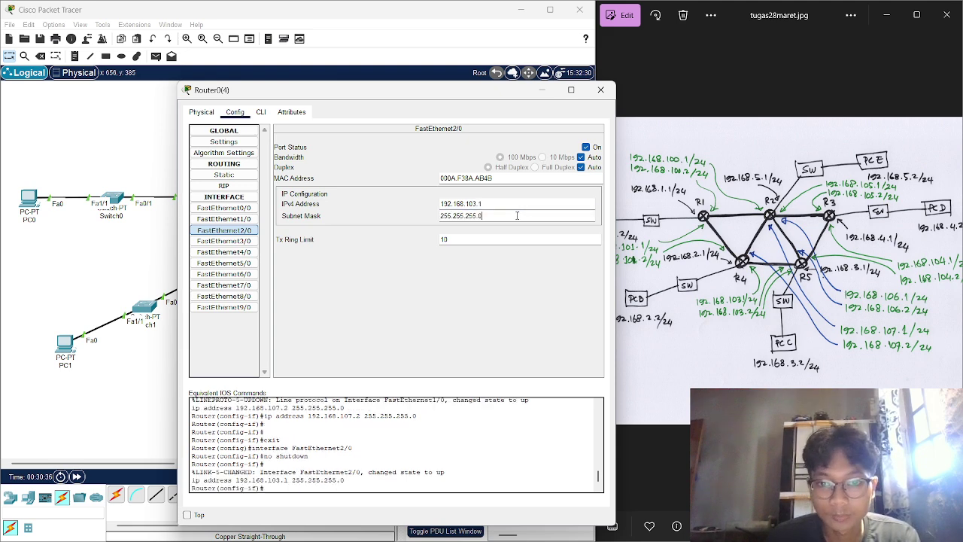
pyautogui.click(602, 91)
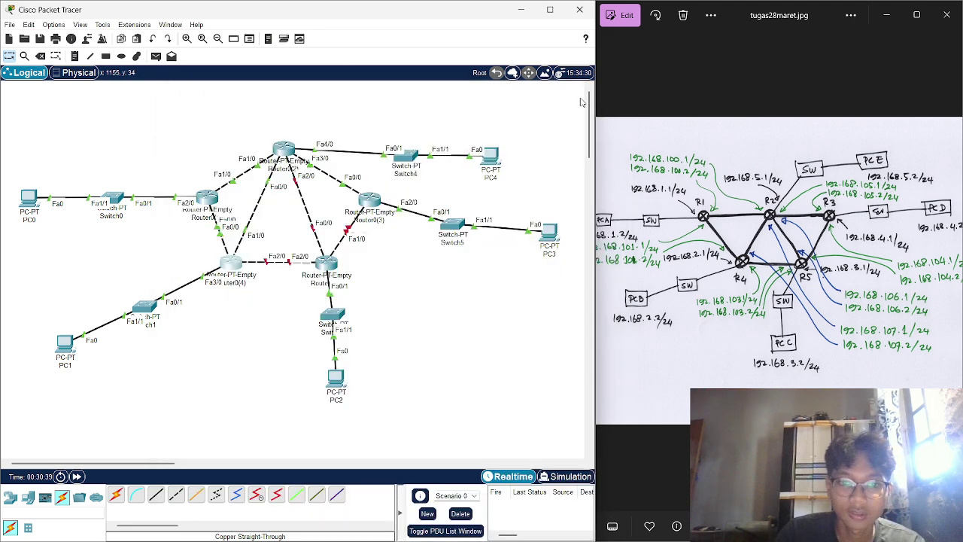
# - Turn on Router0(5) FastEthernet2/0 with IPv4 address 192.168.103.2 and the default subnet mask, close its window, and nudge the router slightly left
pyautogui.click(331, 265)
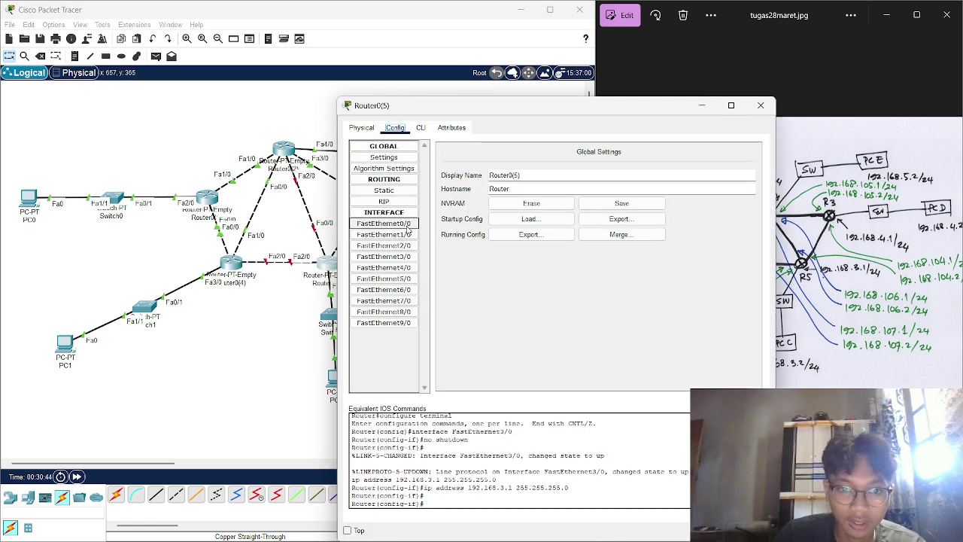
pyautogui.click(383, 245)
pyautogui.click(746, 162)
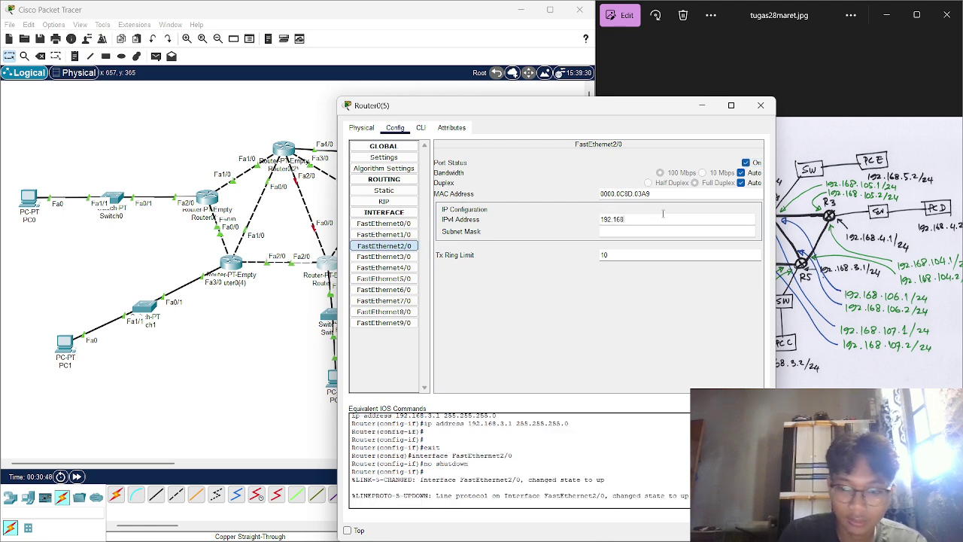
pyautogui.click(663, 213)
pyautogui.write('192.168.')
pyautogui.moveTo(659, 108); pyautogui.dragTo(571, 103)
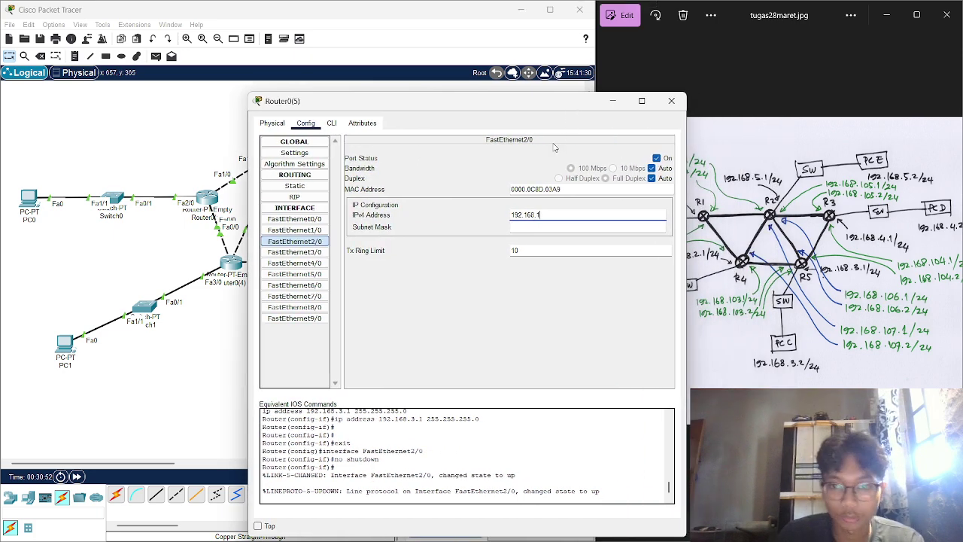
pyautogui.write('103.2')
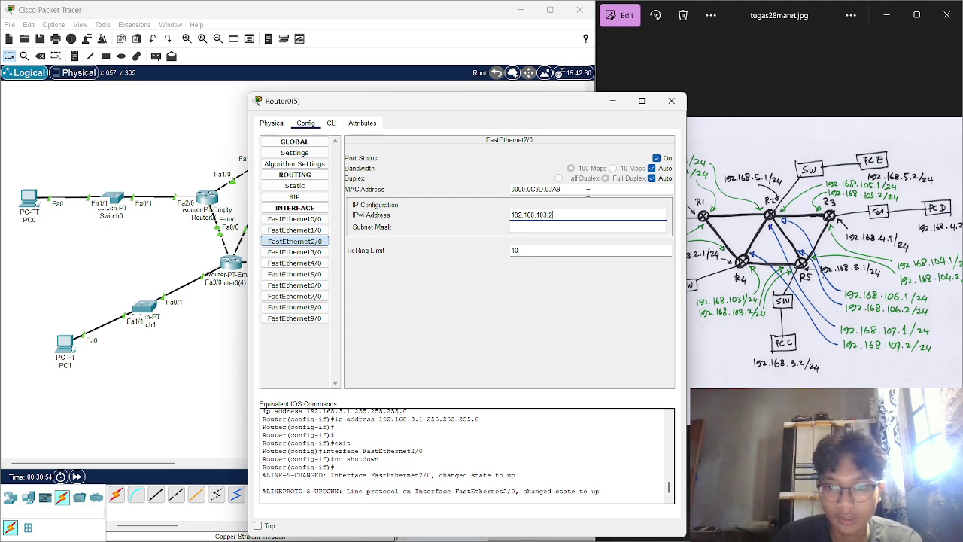
pyautogui.press('Tab')
pyautogui.click(671, 100)
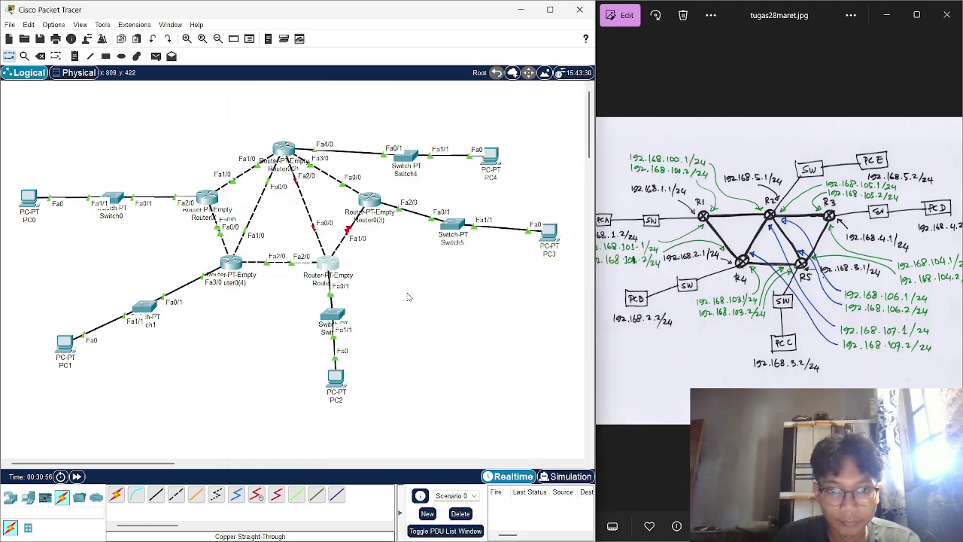
pyautogui.moveTo(334, 269)
pyautogui.mouseDown()
pyautogui.moveTo(323, 269)
pyautogui.moveTo(340, 269)
pyautogui.mouseUp()
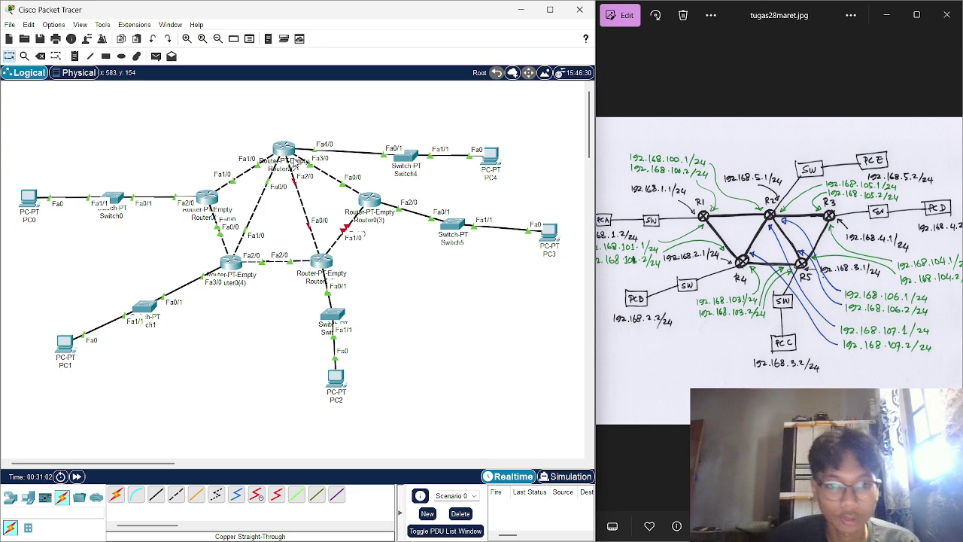
# - Turn on Router0(2) FastEthernet2/0, give it IPv4 address 192.168.106.1 with subnet mask 255.255.255.0, and close the router's window
pyautogui.click(285, 148)
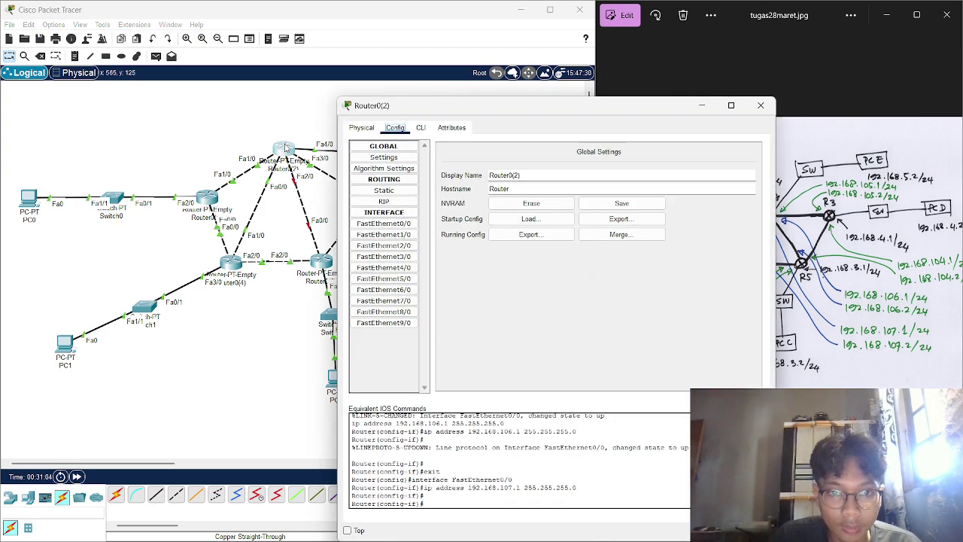
pyautogui.moveTo(651, 112); pyautogui.dragTo(778, 103)
pyautogui.click(510, 236)
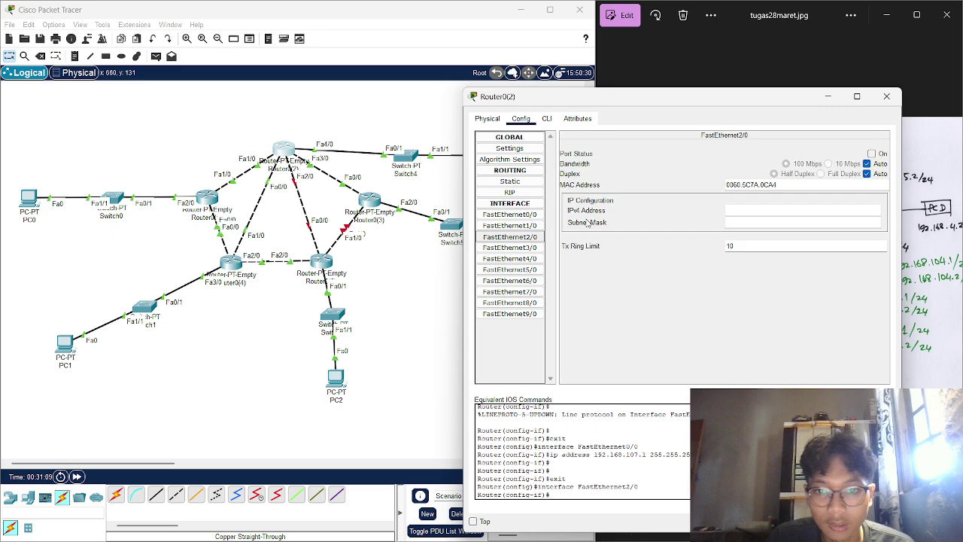
pyautogui.click(871, 154)
pyautogui.click(770, 216)
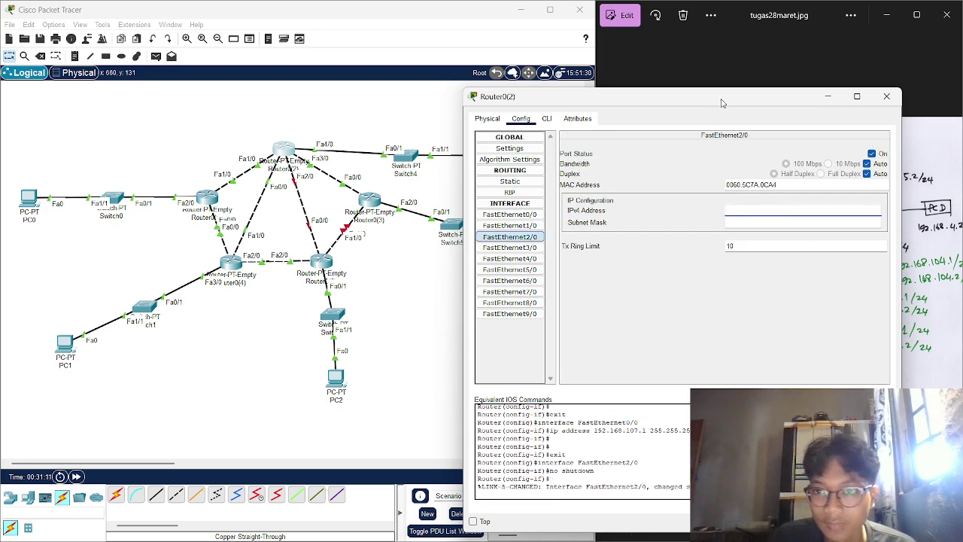
pyautogui.moveTo(721, 103); pyautogui.dragTo(467, 80)
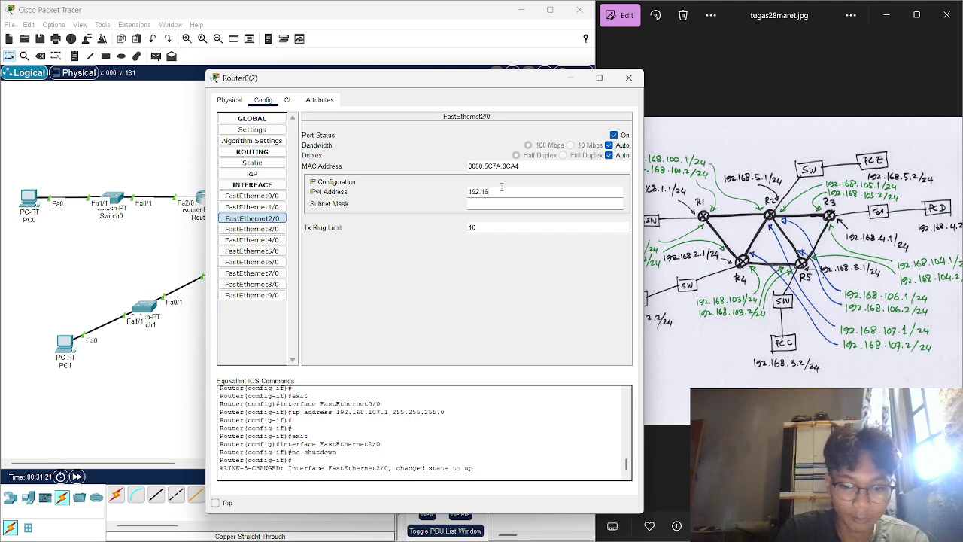
pyautogui.write('8.106.')
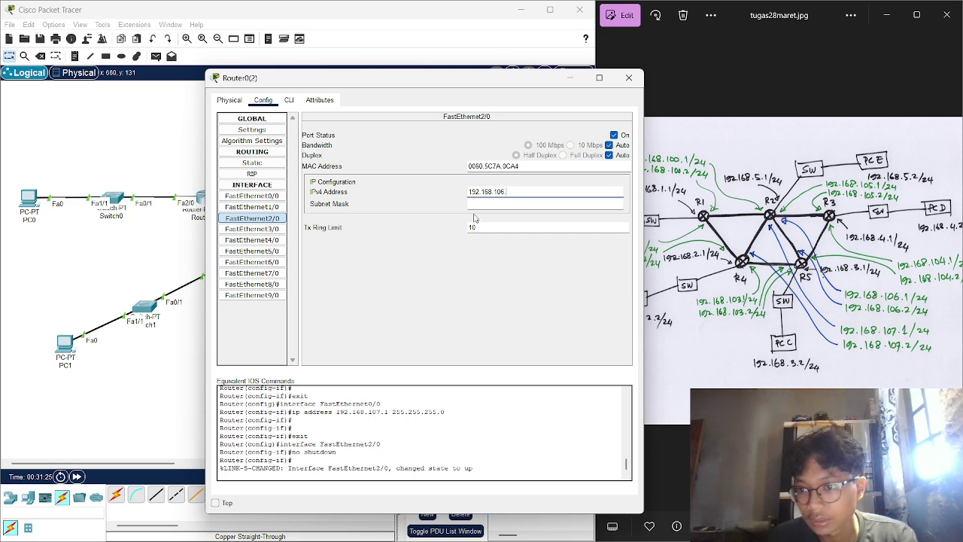
pyautogui.write('1')
pyautogui.click(531, 204)
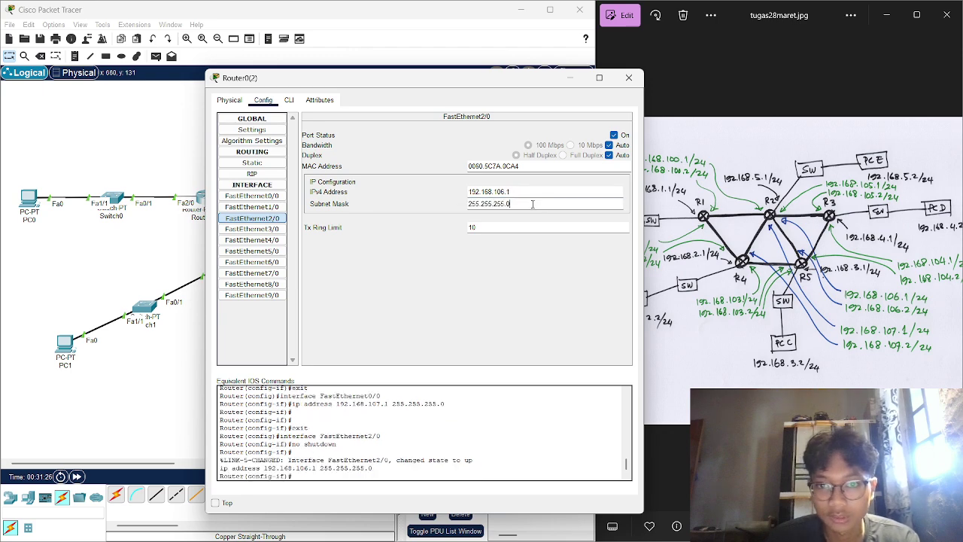
pyautogui.click(629, 77)
# - Turn on Router0(5) FastEthernet0/0, give it IPv4 address 192.168.106.2 with the default subnet mask, and close the router's window
pyautogui.click(322, 262)
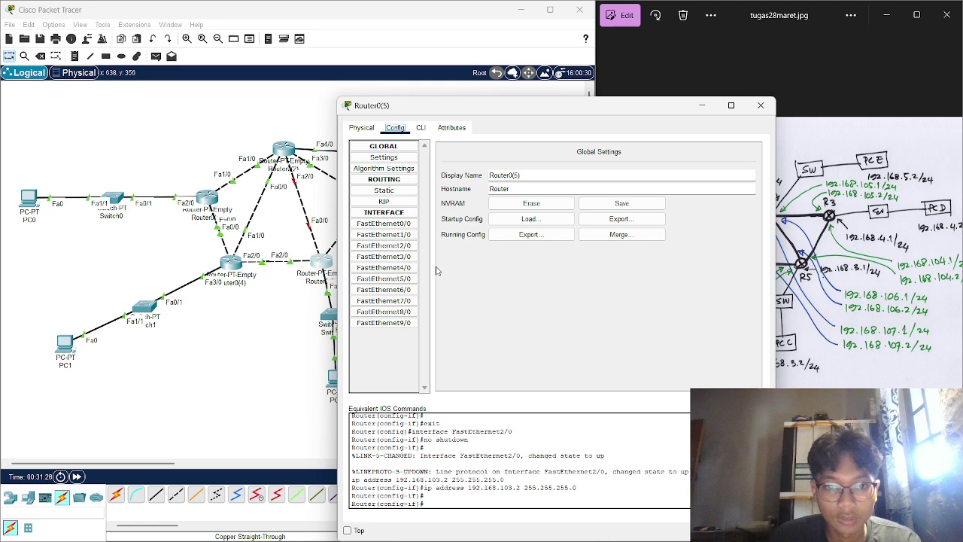
pyautogui.click(406, 225)
pyautogui.click(746, 163)
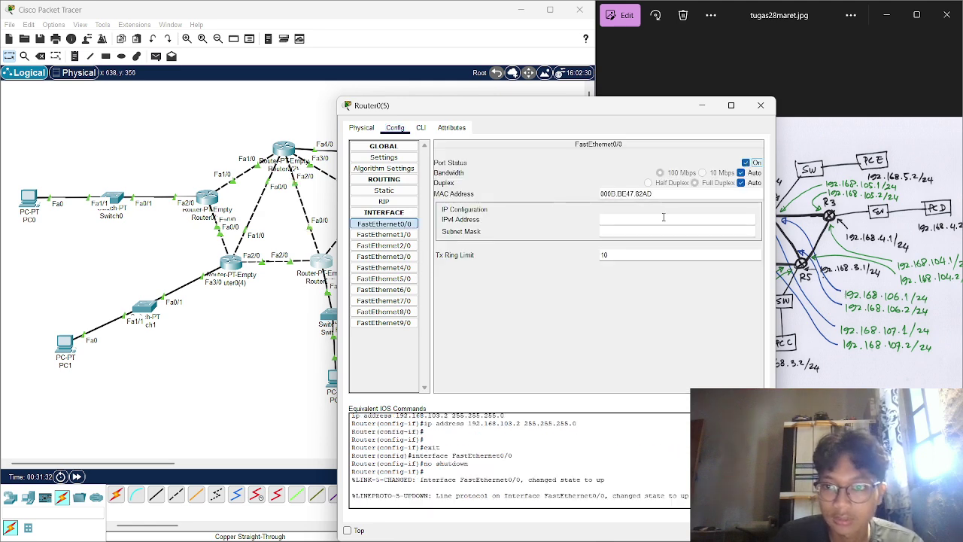
pyautogui.click(651, 218)
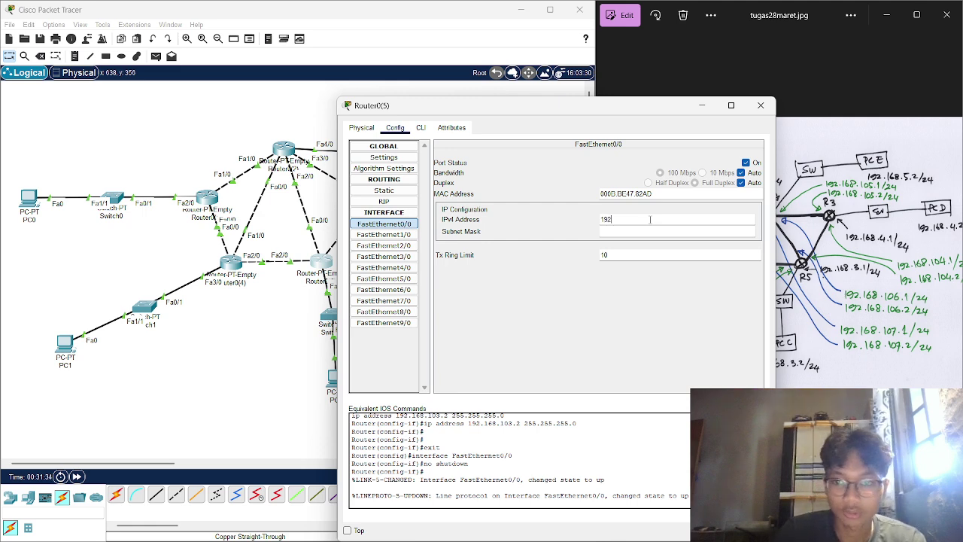
pyautogui.write('192.168.')
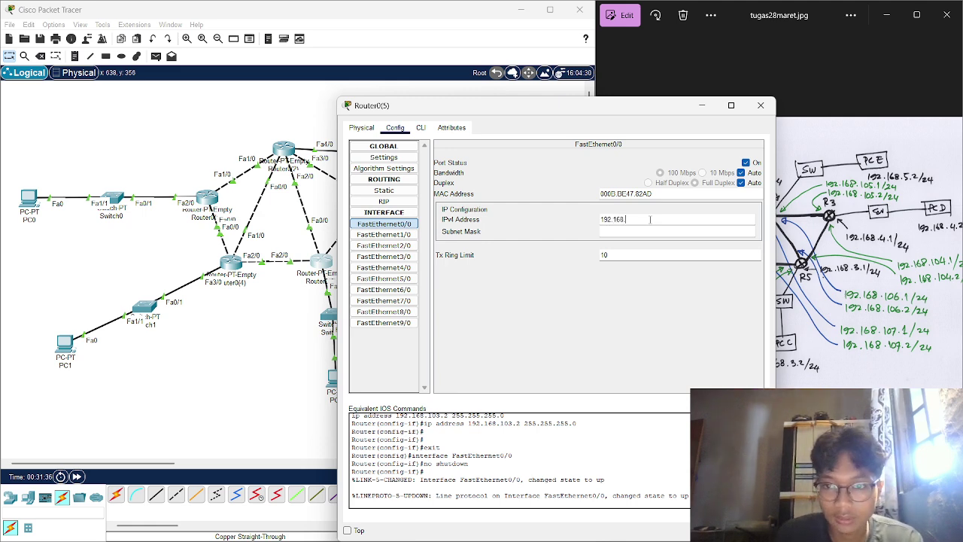
pyautogui.write('106')
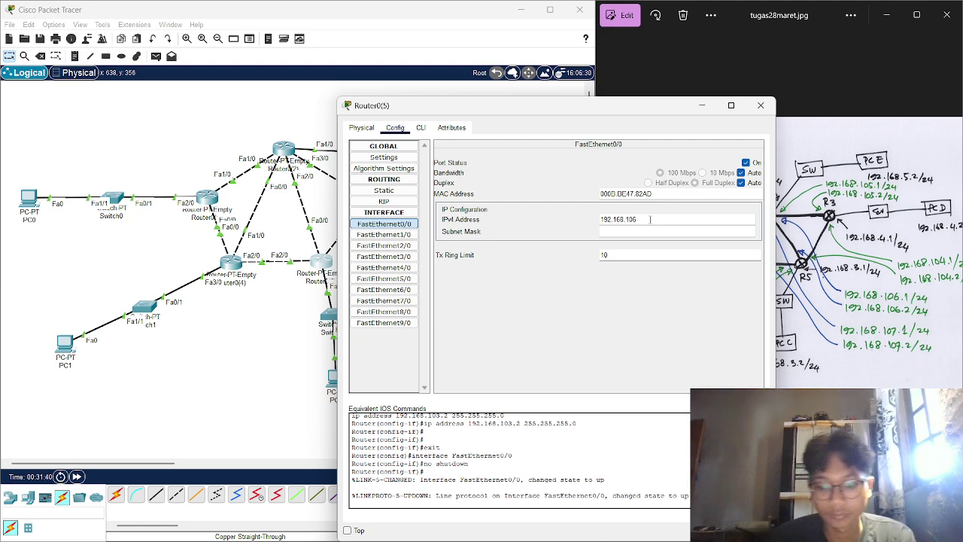
pyautogui.write('.2')
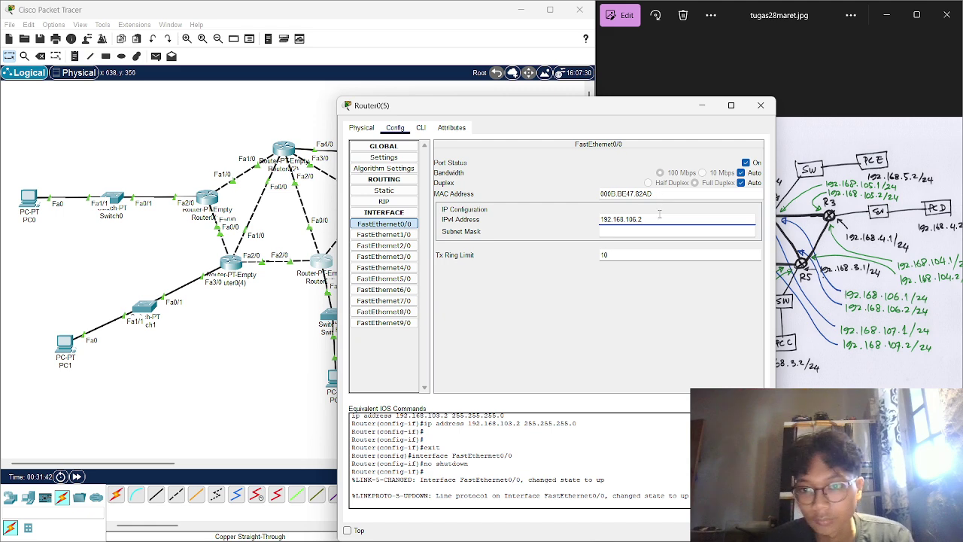
pyautogui.click(659, 231)
pyautogui.click(761, 105)
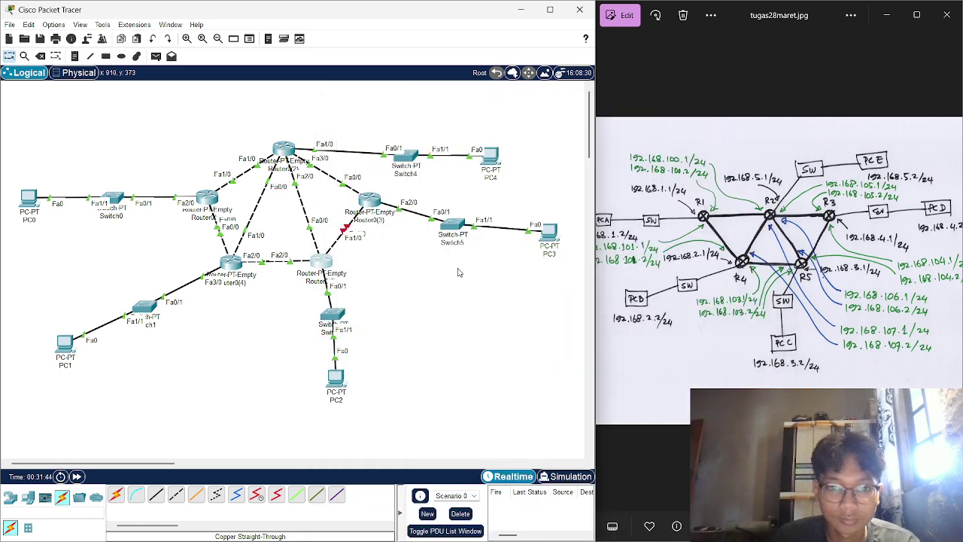
# - Nudge Router0(5) slightly right and open its configuration window, placed clear of the router links
pyautogui.moveTo(329, 263); pyautogui.dragTo(331, 263)
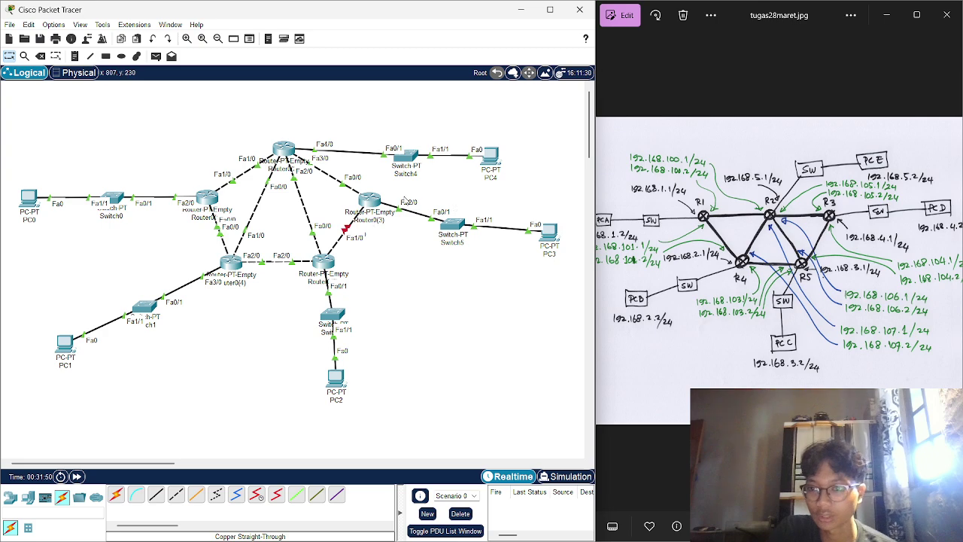
pyautogui.click(333, 265)
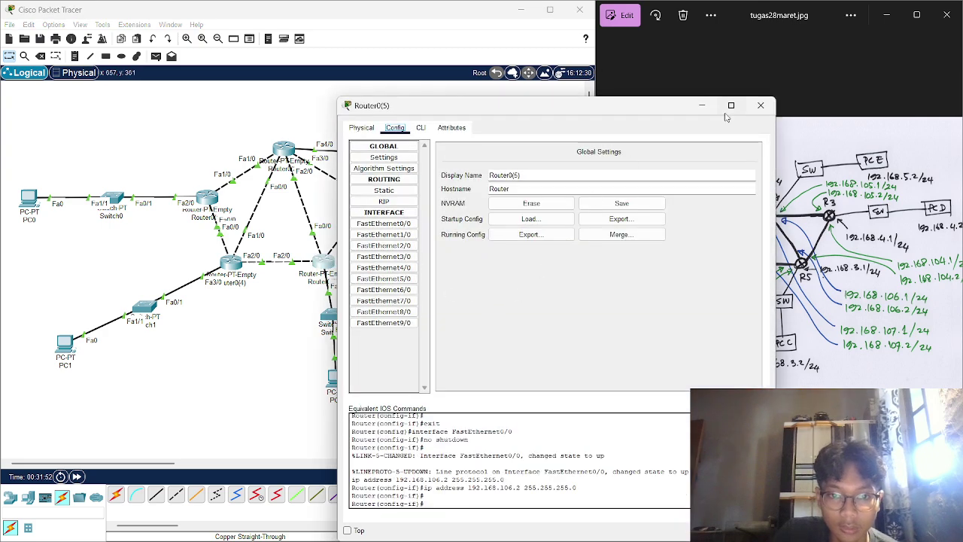
pyautogui.moveTo(616, 102); pyautogui.dragTo(703, 82)
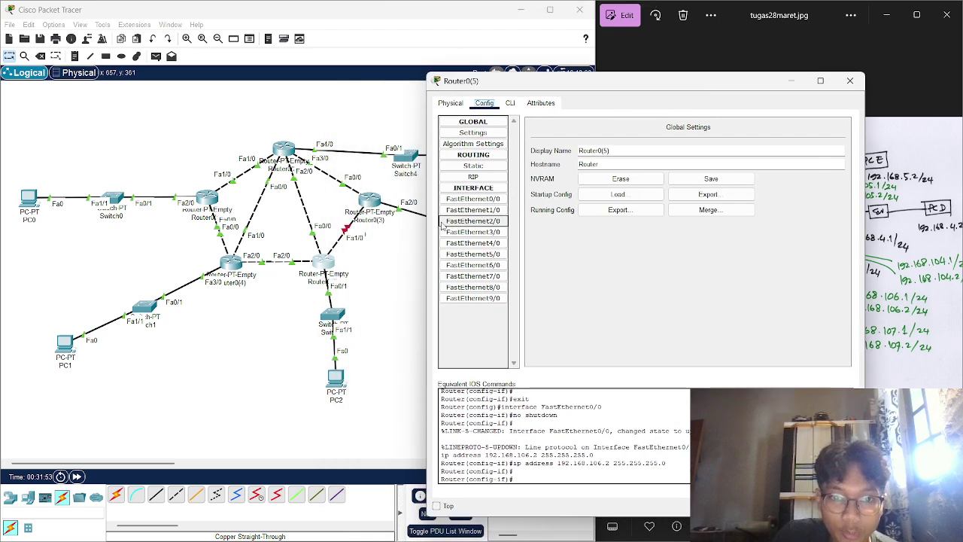
# - Turn on FastEthernet1/0 of Router0(5) and assign it the IPv4 address 192.168.104.2
pyautogui.moveTo(328, 263); pyautogui.dragTo(316, 274)
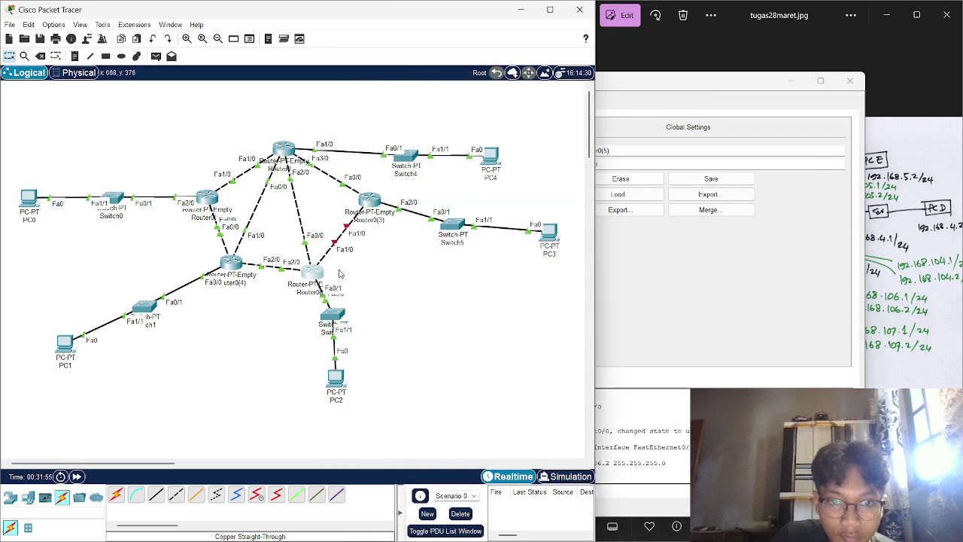
pyautogui.click(312, 275)
pyautogui.click(487, 209)
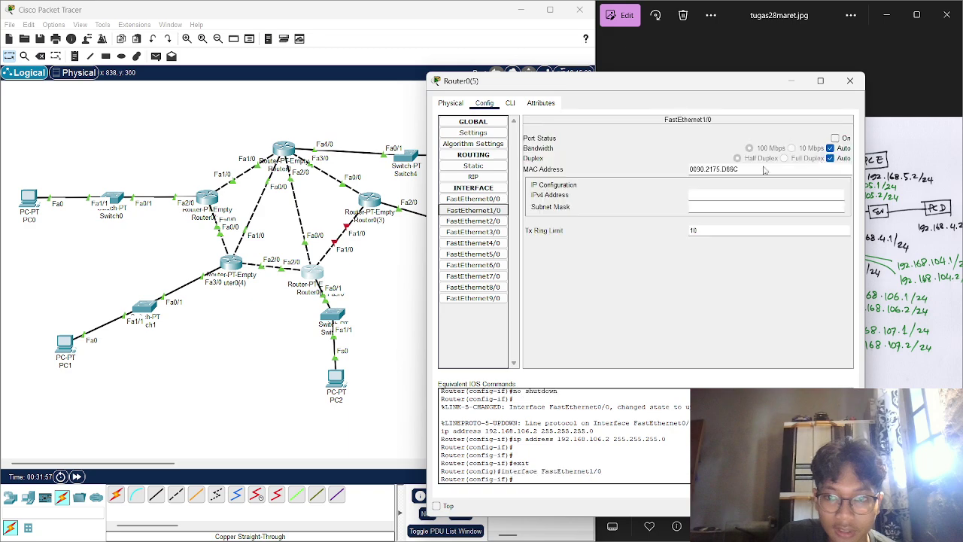
pyautogui.click(835, 138)
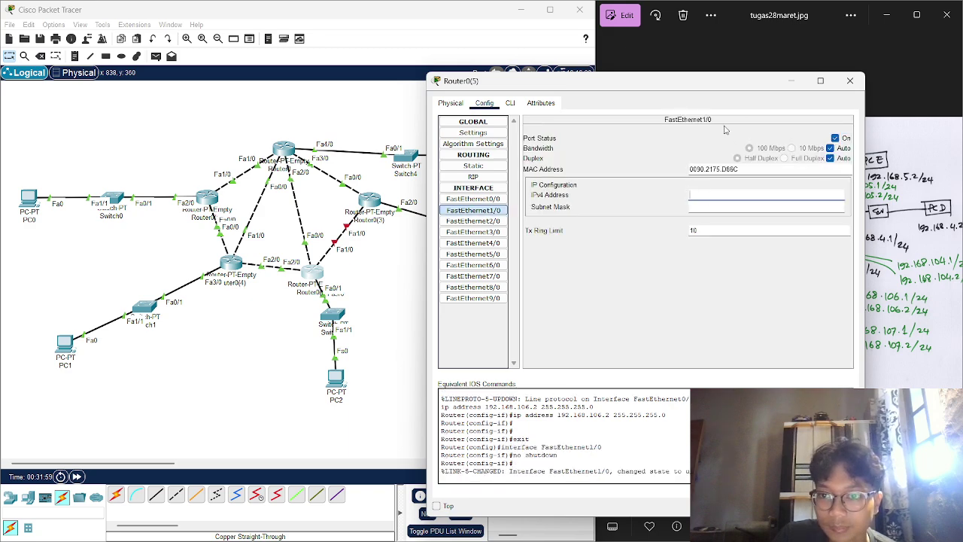
pyautogui.moveTo(736, 83); pyautogui.dragTo(559, 73)
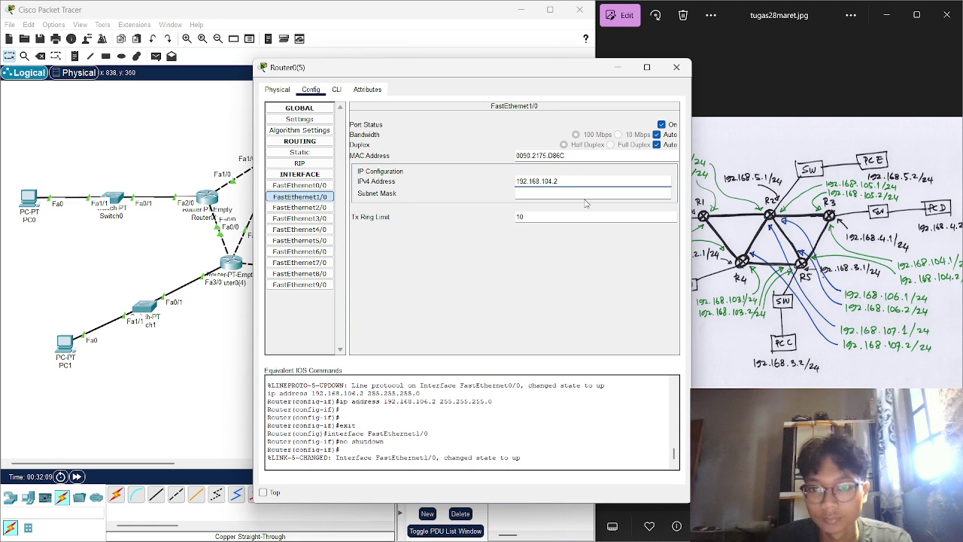
pyautogui.click(585, 193)
pyautogui.click(676, 67)
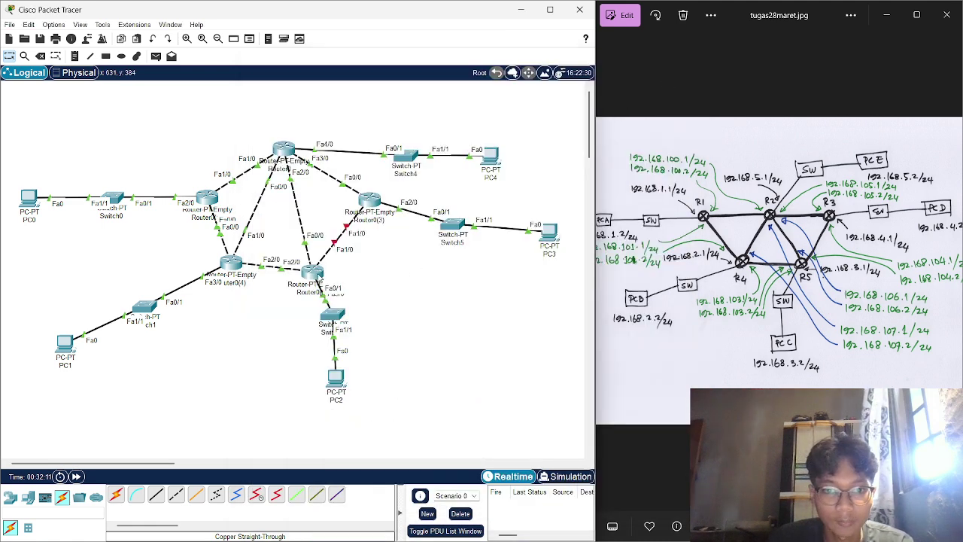
# - Turn on FastEthernet1/0 of Router0(3) and assign it IPv4 address 192.168.104.1 with subnet mask 255.255.255.0
pyautogui.click(368, 201)
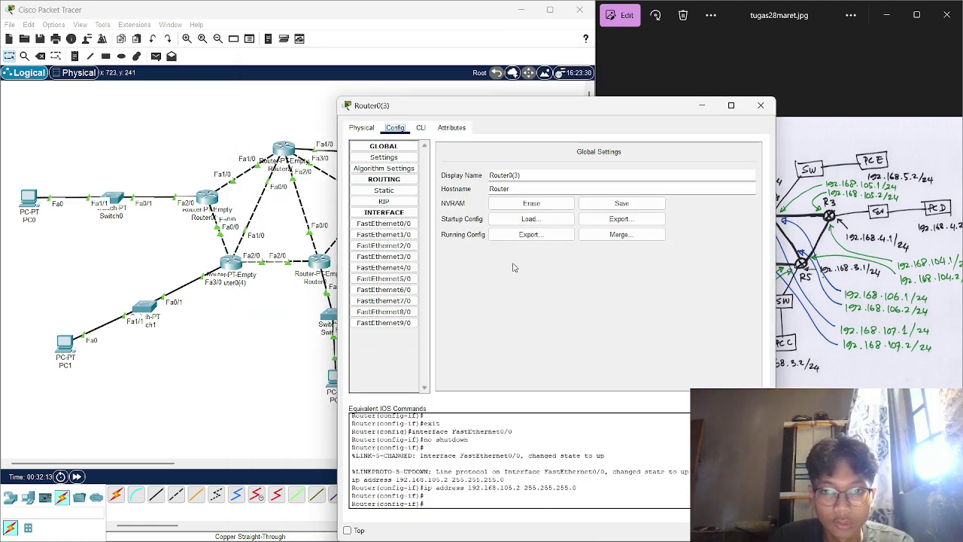
pyautogui.moveTo(510, 104); pyautogui.dragTo(540, 97)
pyautogui.click(414, 225)
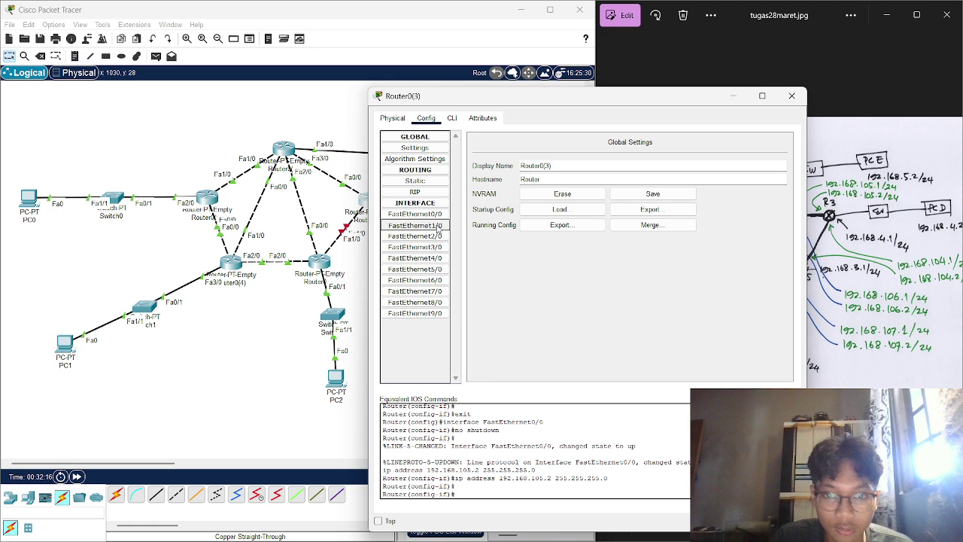
pyautogui.click(777, 152)
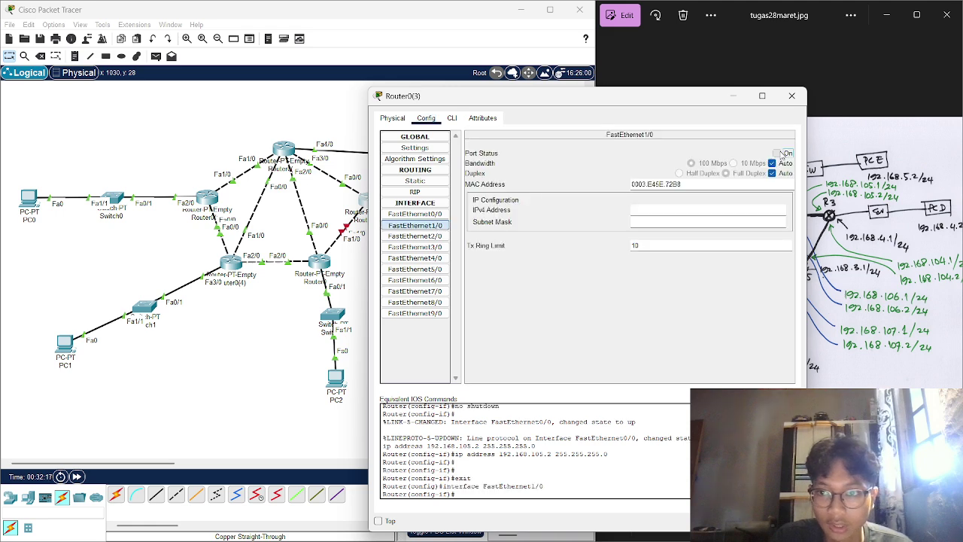
pyautogui.click(704, 206)
pyautogui.write('192')
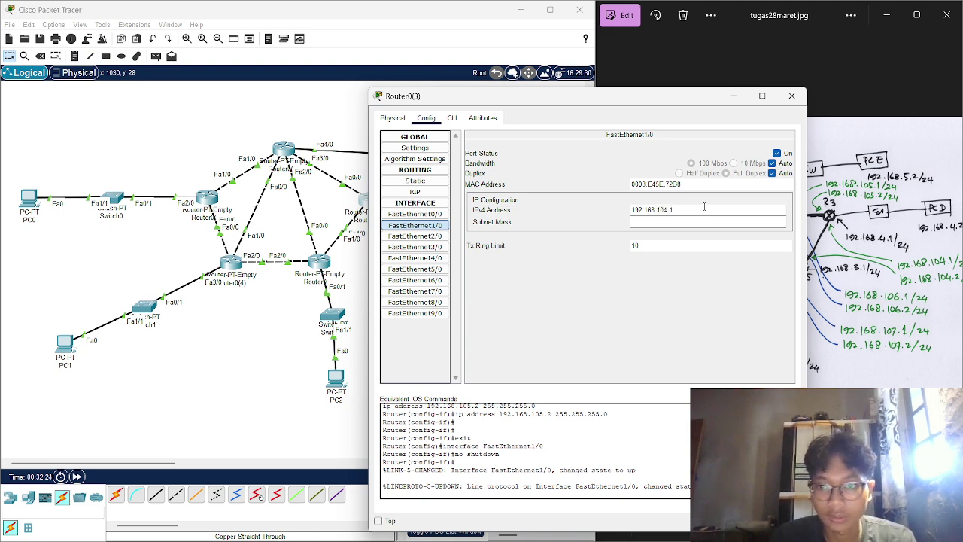
pyautogui.write('.168.104.1')
pyautogui.press('Tab')
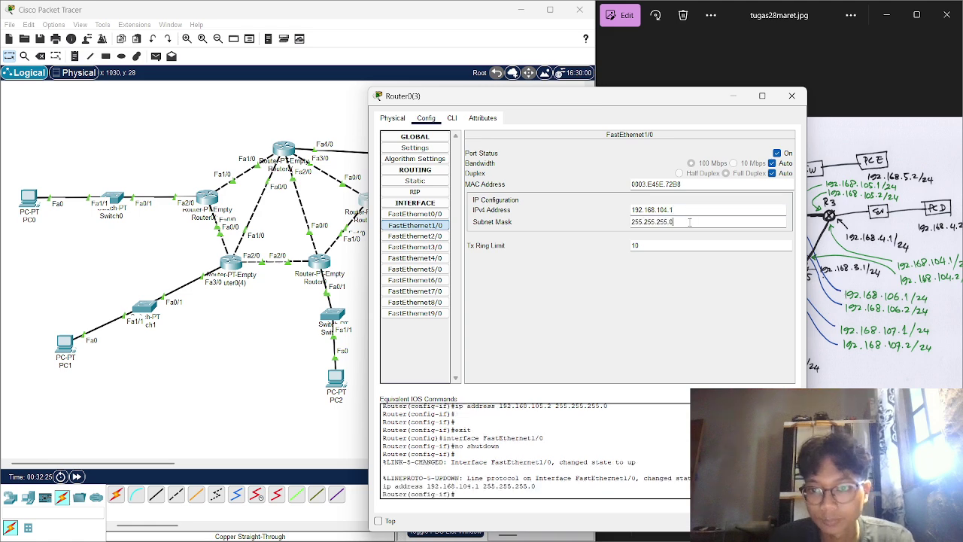
pyautogui.click(792, 98)
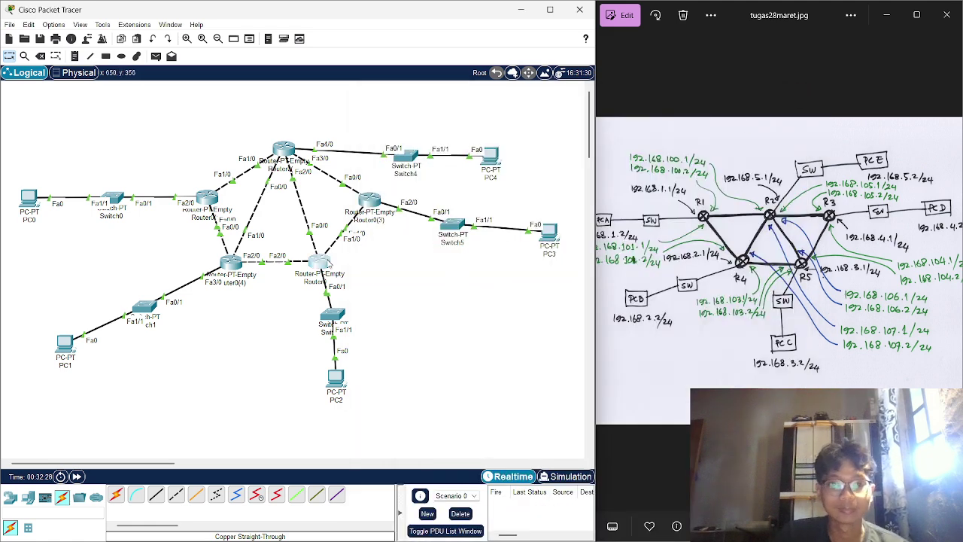
# - Tidy the topology by nudging the three routers on its upper and right side and raising Switch4, PC4, Switch5 and PC3
pyautogui.moveTo(329, 264); pyautogui.dragTo(335, 266)
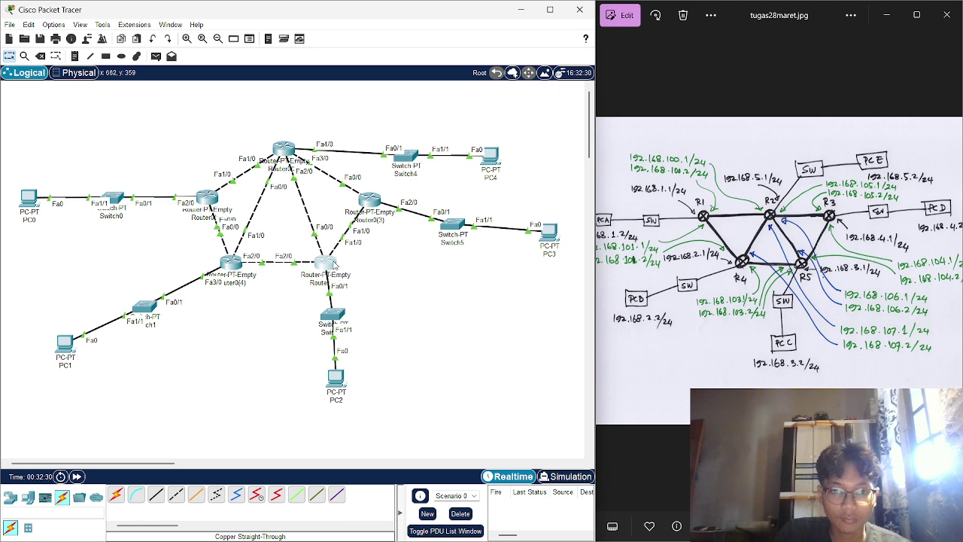
pyautogui.moveTo(284, 148); pyautogui.dragTo(288, 142)
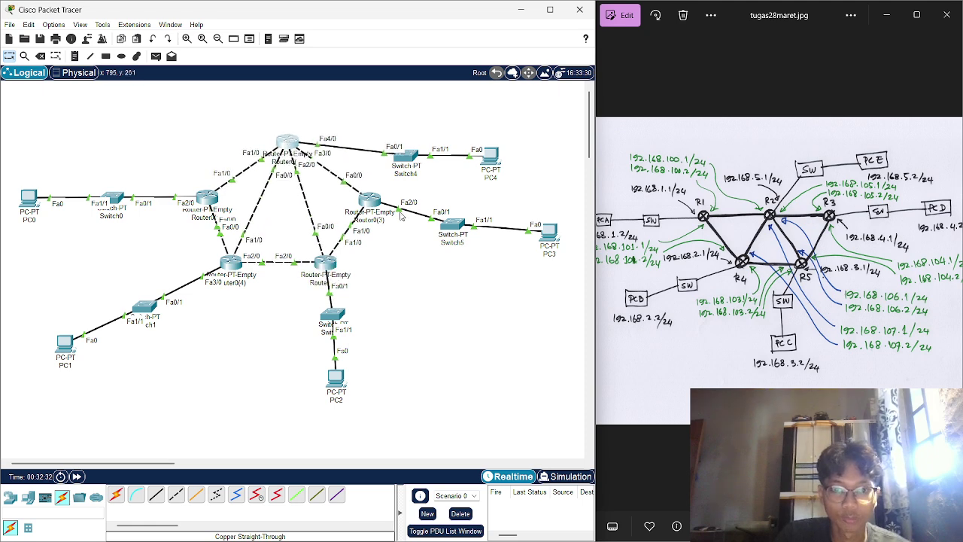
pyautogui.moveTo(373, 201); pyautogui.dragTo(370, 196)
pyautogui.moveTo(416, 156); pyautogui.dragTo(377, 107)
pyautogui.moveTo(496, 156); pyautogui.dragTo(479, 112)
pyautogui.moveTo(462, 222); pyautogui.dragTo(459, 194)
pyautogui.moveTo(538, 230); pyautogui.dragTo(535, 197)
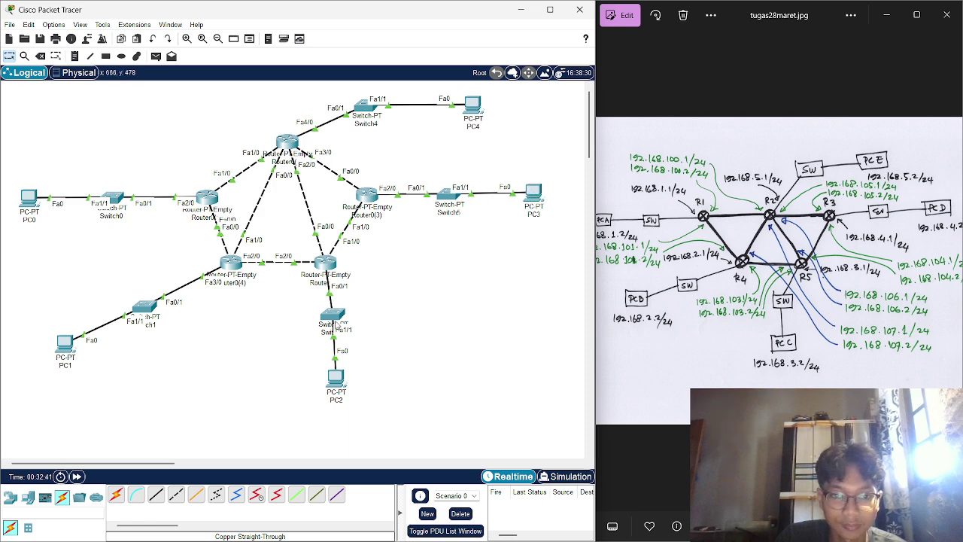
# - Shift Switch2 and PC2 outward below Router0(5), and slightly reposition PC1, Switch1 and Router0(1)
pyautogui.moveTo(337, 322); pyautogui.dragTo(366, 318)
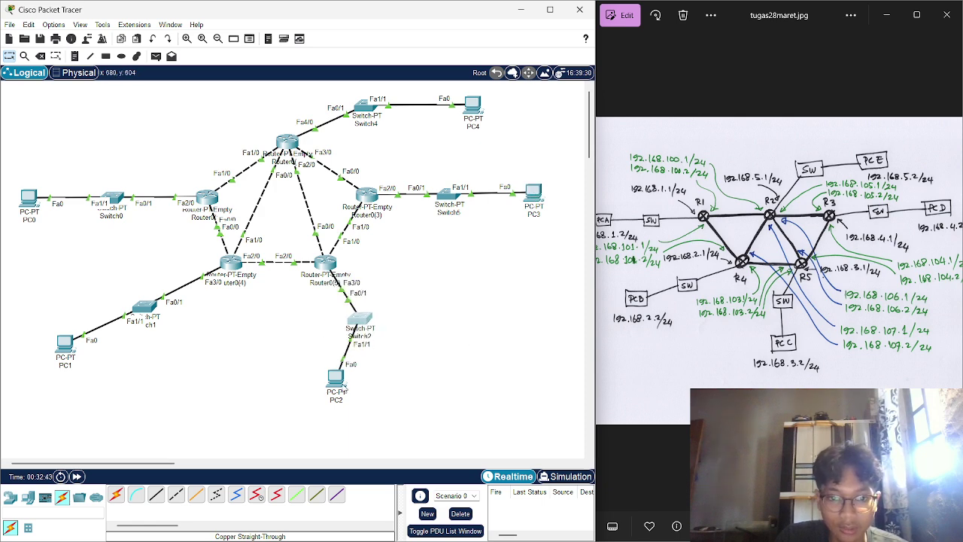
pyautogui.moveTo(343, 386); pyautogui.dragTo(367, 393)
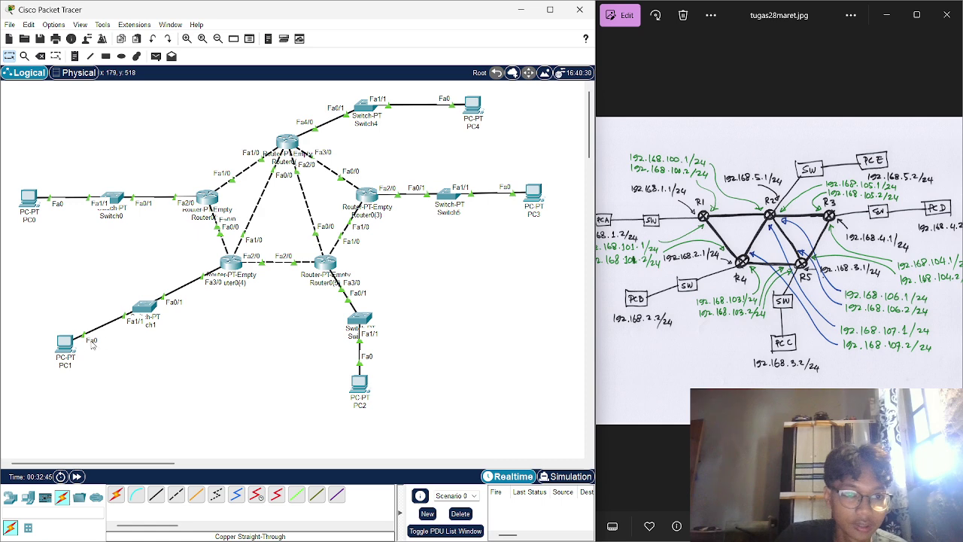
pyautogui.moveTo(70, 348); pyautogui.dragTo(71, 355)
pyautogui.moveTo(153, 304); pyautogui.dragTo(165, 312)
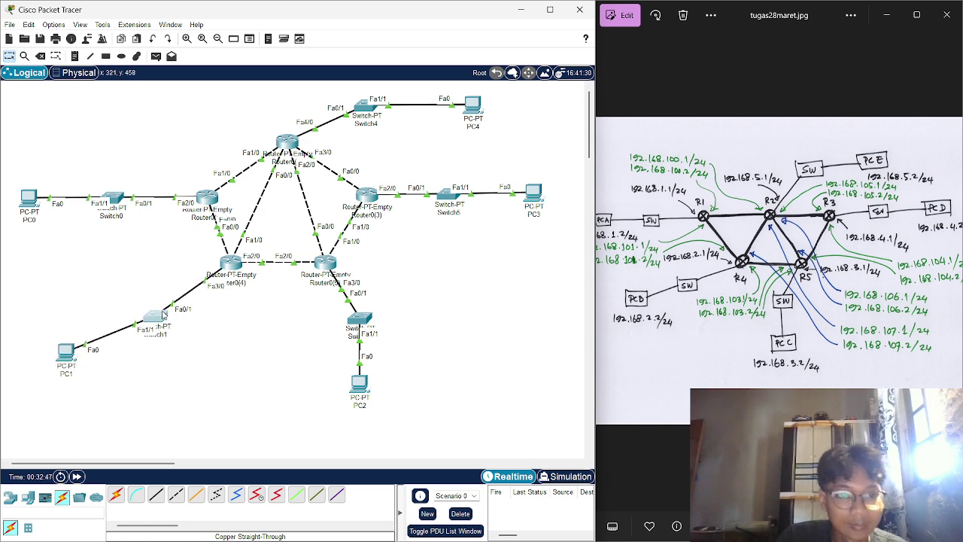
pyautogui.moveTo(215, 211); pyautogui.dragTo(209, 207)
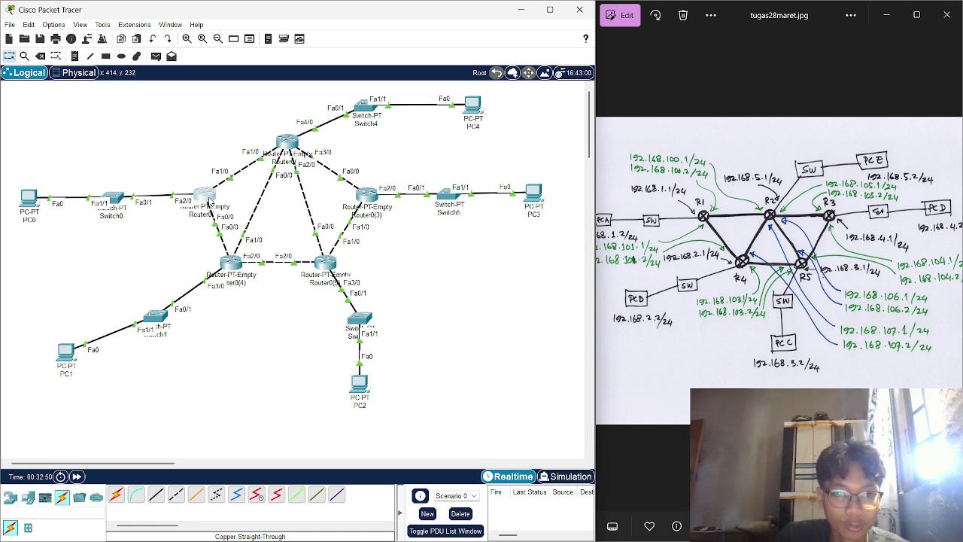
# - Add a static route on Router0(1) to network 192.168.5.0, mask 255.255.255.0, with next hop 192.168.100.1
pyautogui.click(206, 194)
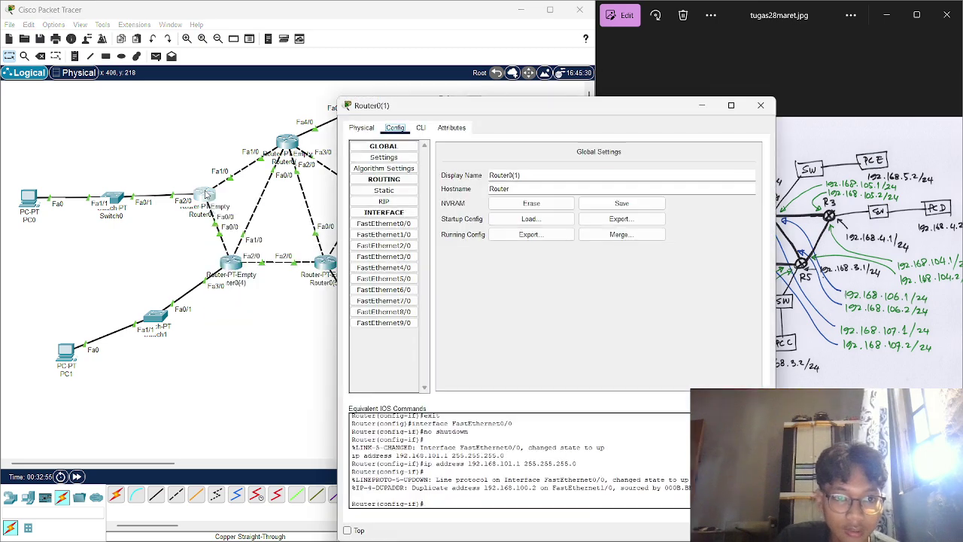
pyautogui.moveTo(466, 110); pyautogui.dragTo(465, 91)
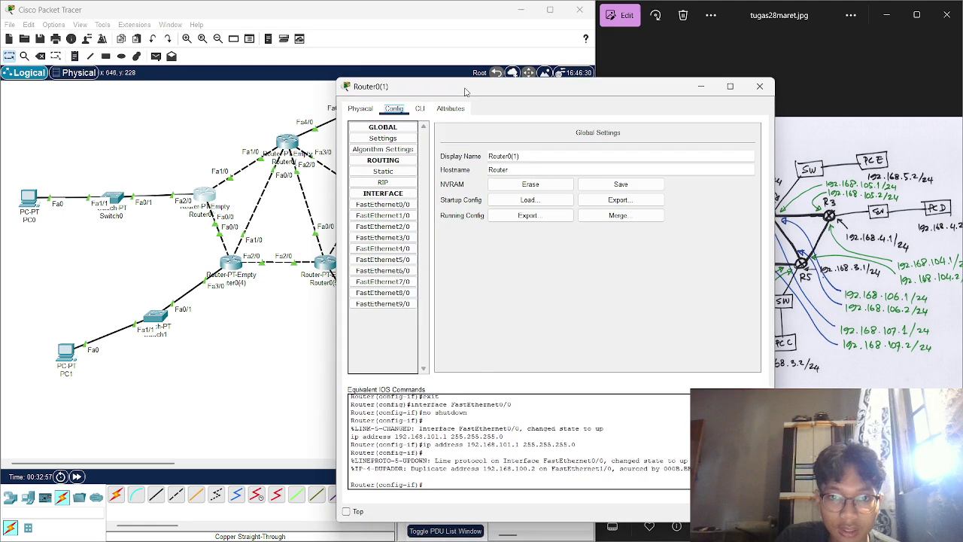
pyautogui.click(392, 172)
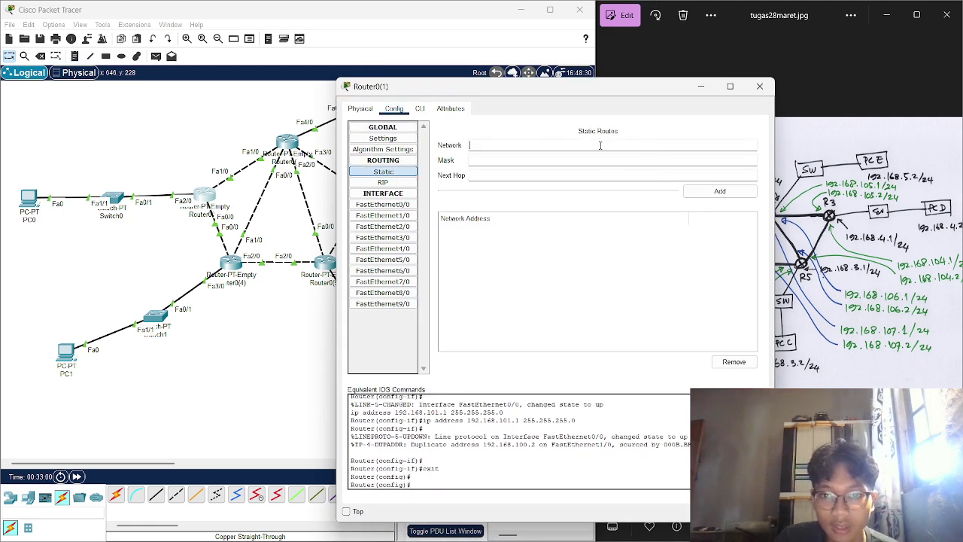
pyautogui.moveTo(591, 94); pyautogui.dragTo(412, 77)
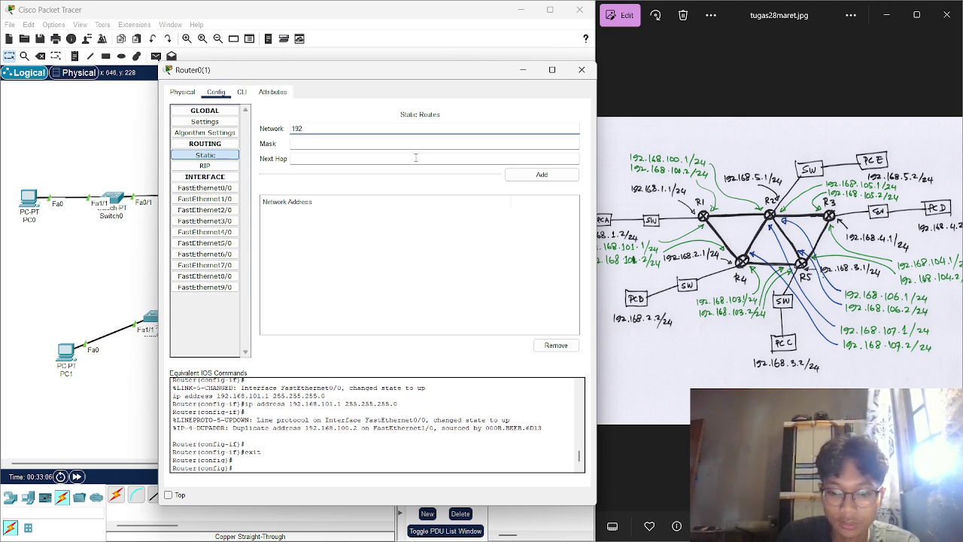
pyautogui.write('.168')
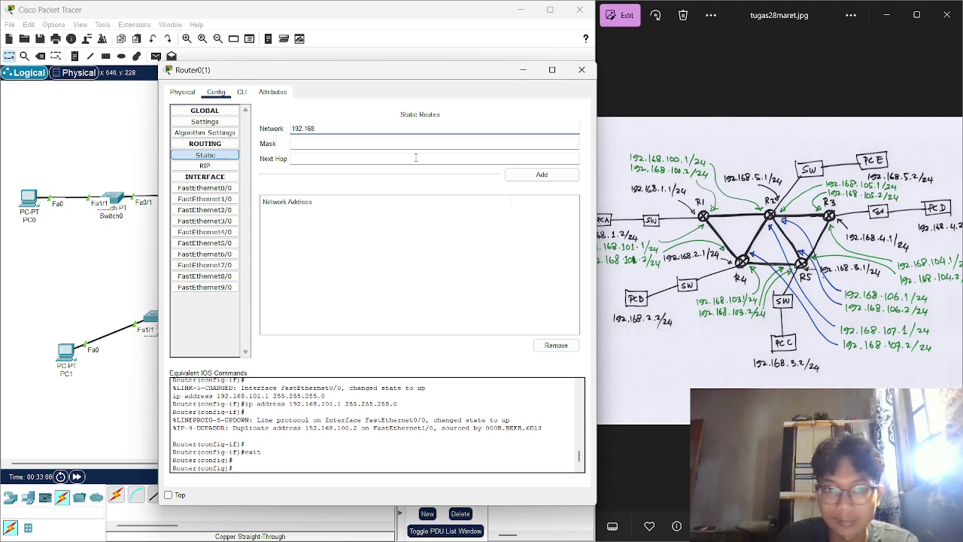
pyautogui.write('.5.0')
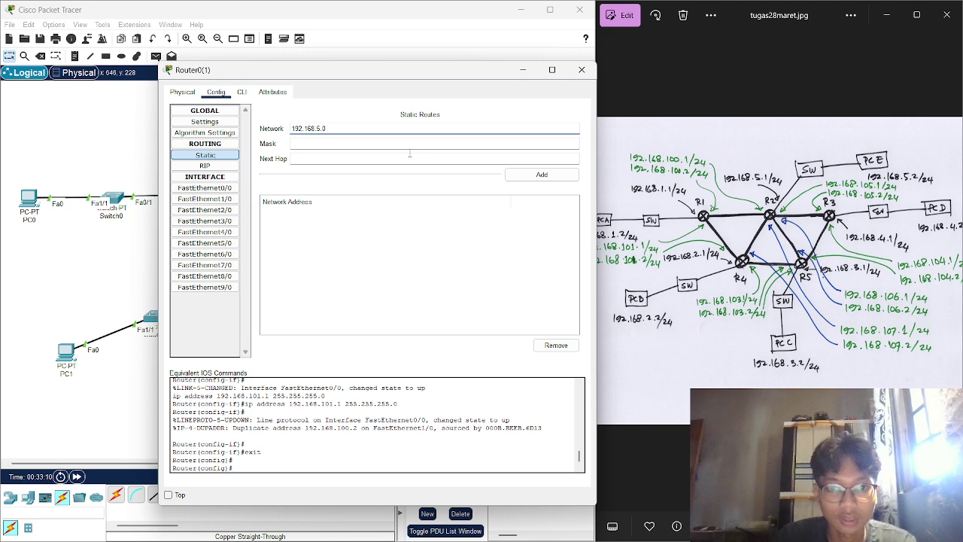
pyautogui.click(403, 146)
pyautogui.write('255.255.255.0')
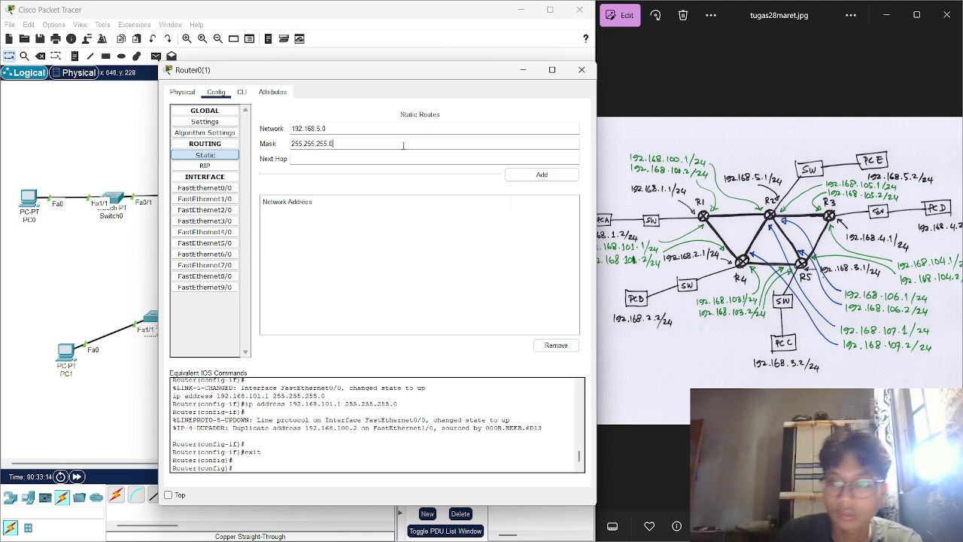
pyautogui.press('Tab')
pyautogui.click(369, 159)
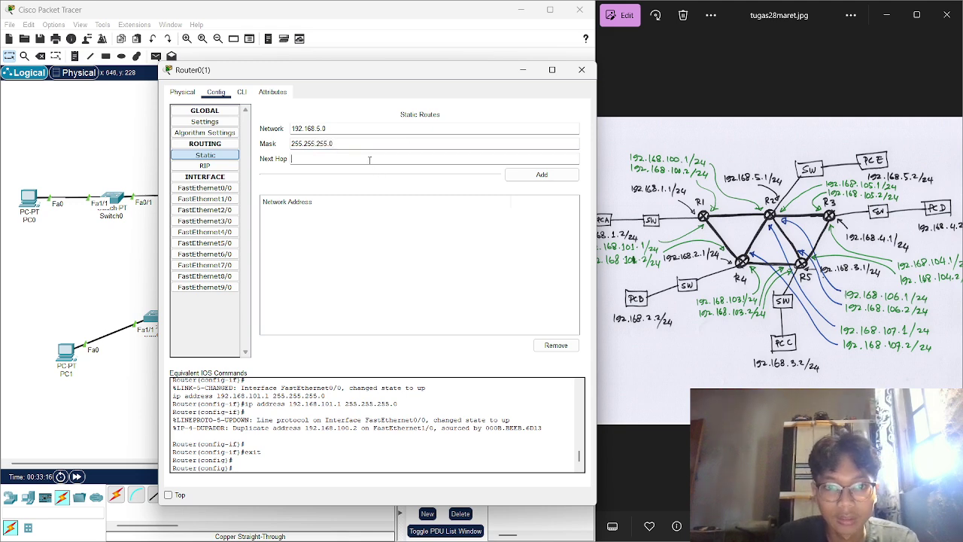
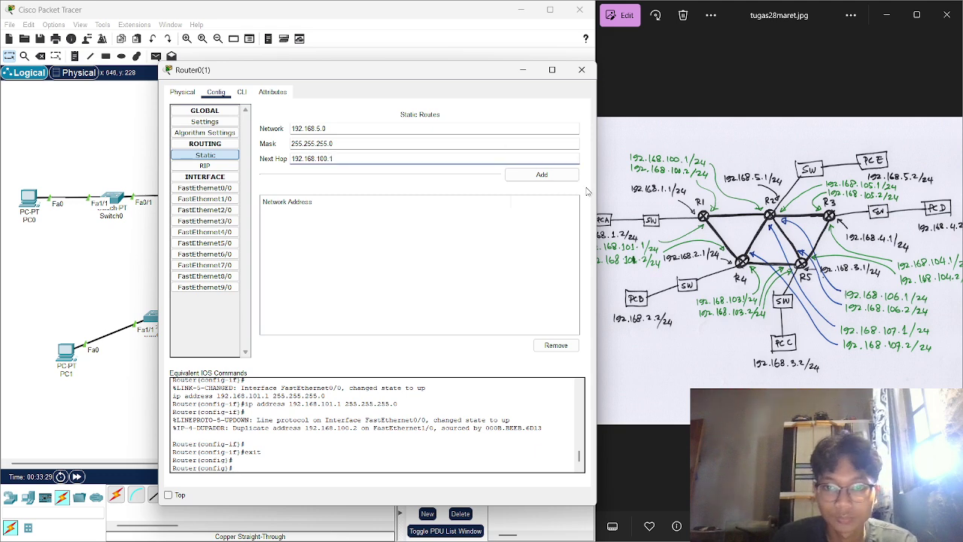
pyautogui.click(553, 178)
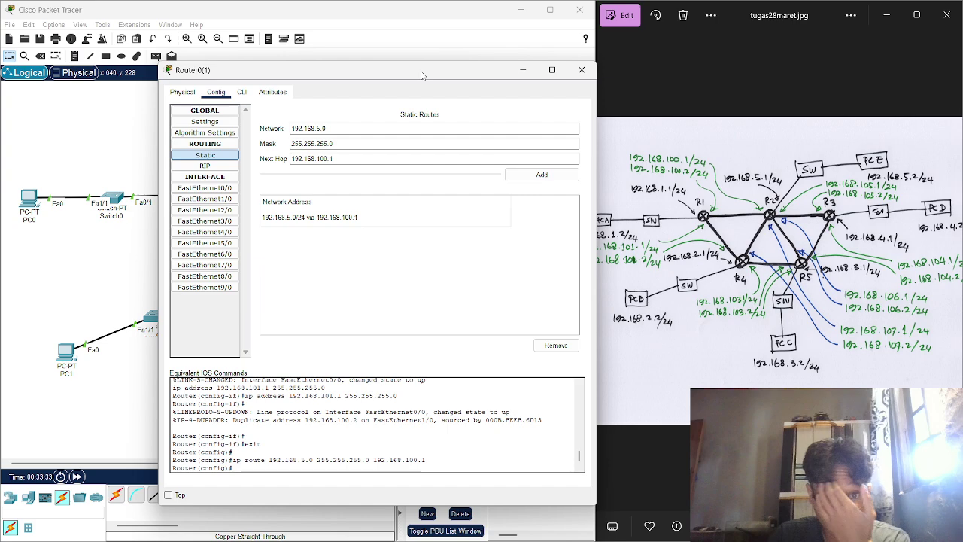
# - Add a static route on Router0(1) to network 192.168.2.0, mask 255.255.255.0, with next hop 192.168.101.2, and close its configuration
pyautogui.moveTo(422, 75); pyautogui.dragTo(436, 72)
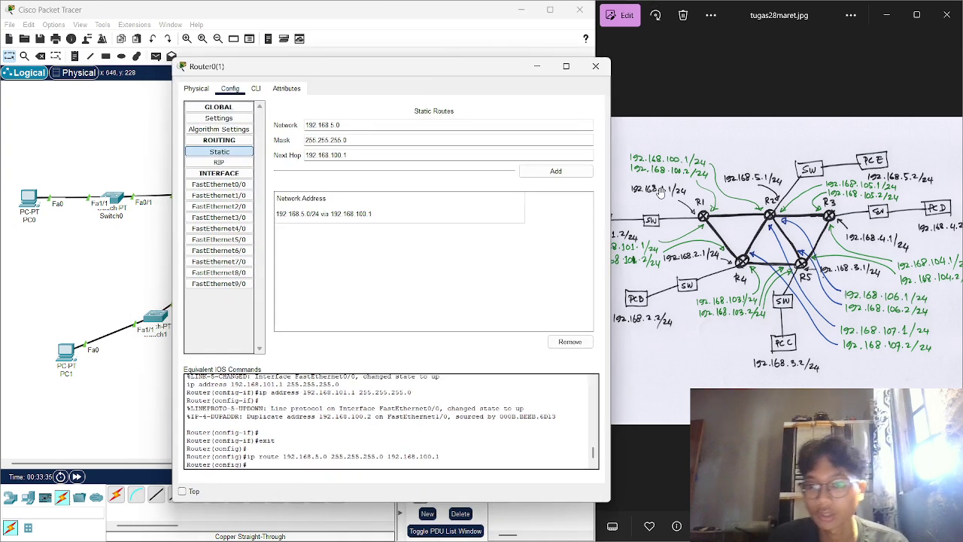
pyautogui.moveTo(421, 75); pyautogui.dragTo(390, 71)
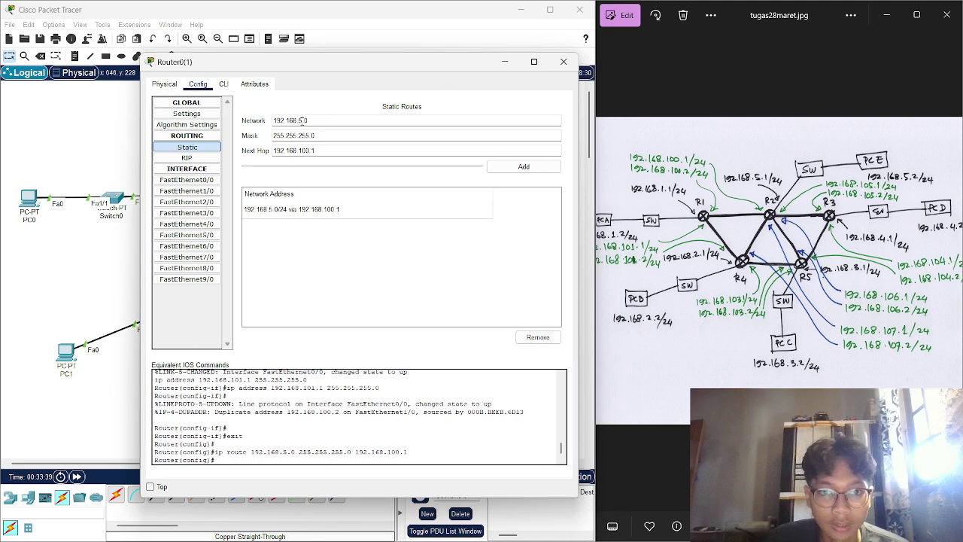
pyautogui.click(344, 125)
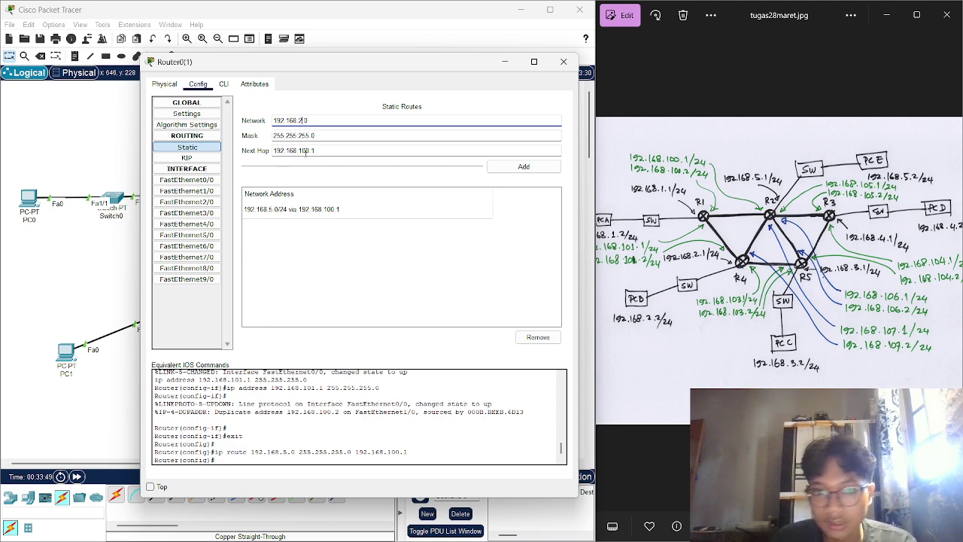
pyautogui.click(311, 150)
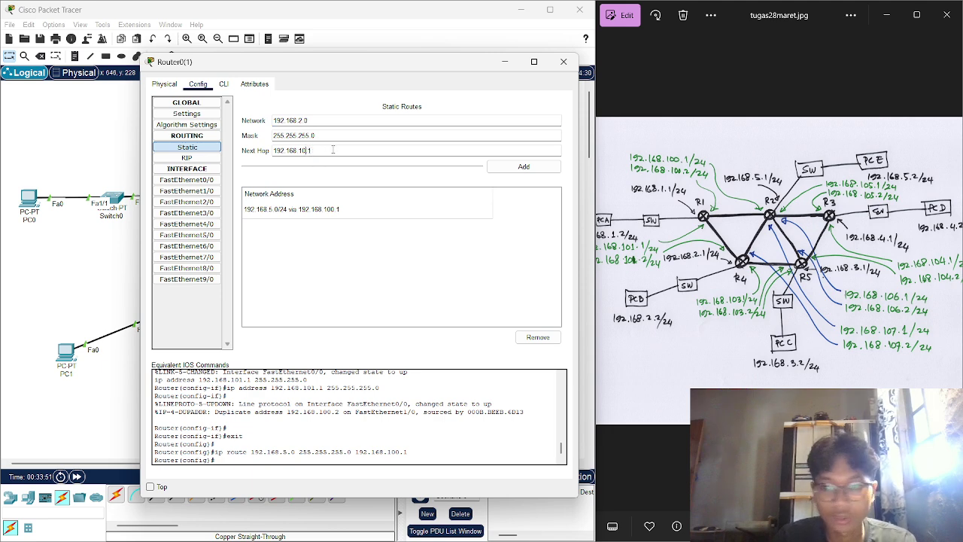
pyautogui.write('3')
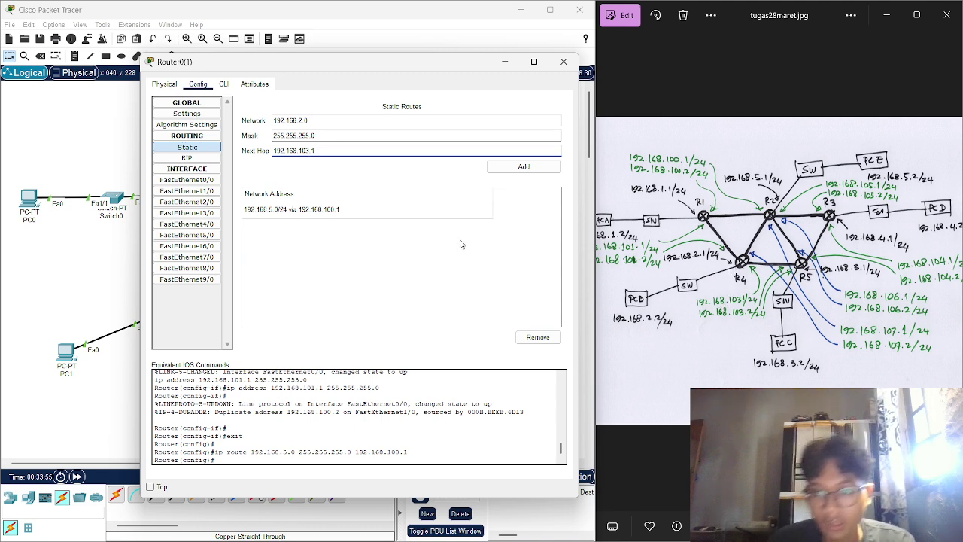
pyautogui.press('BackSpace')
pyautogui.write('1')
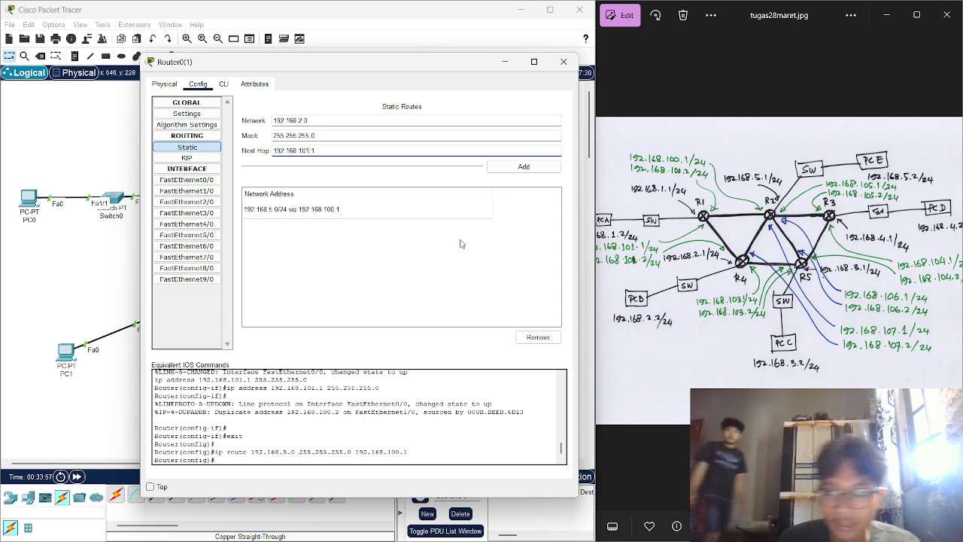
pyautogui.press('BackSpace')
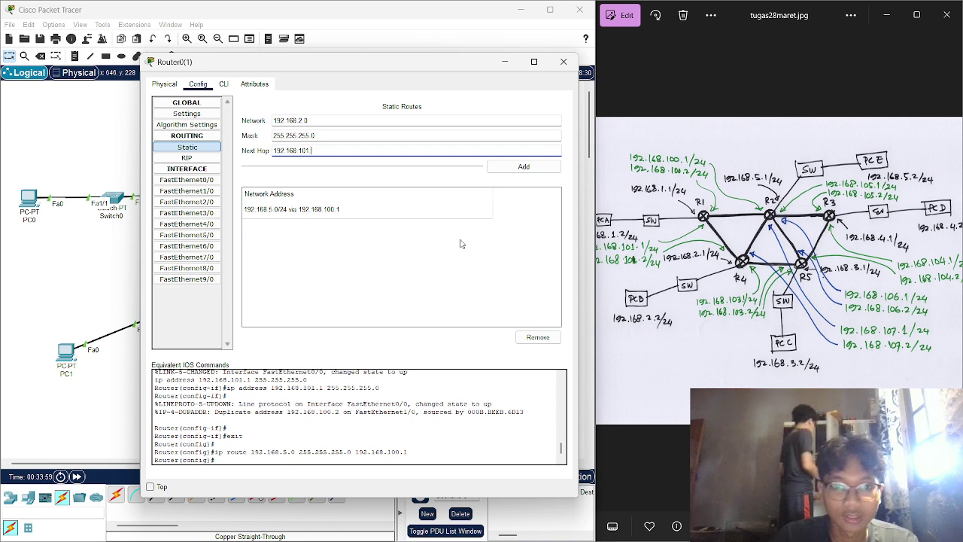
pyautogui.write('2')
pyautogui.click(525, 168)
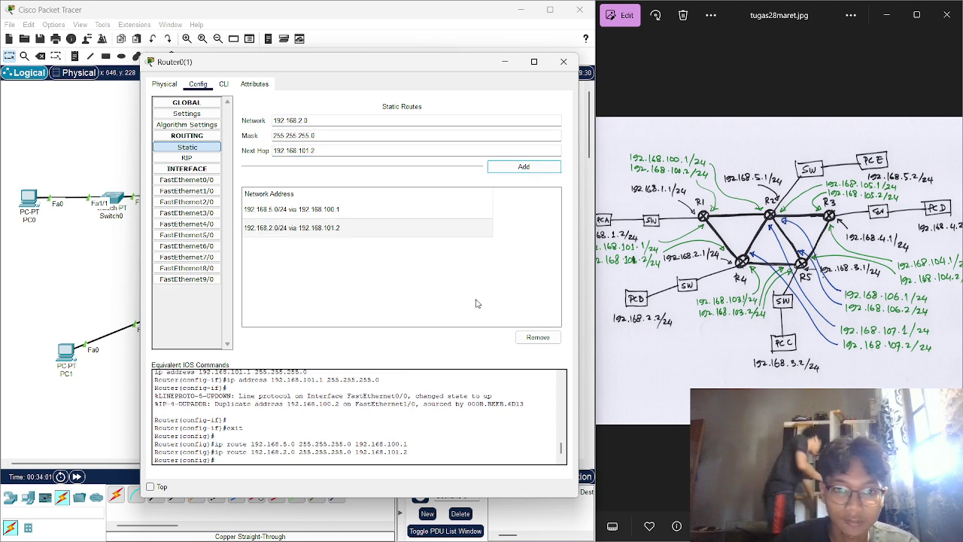
pyautogui.click(564, 62)
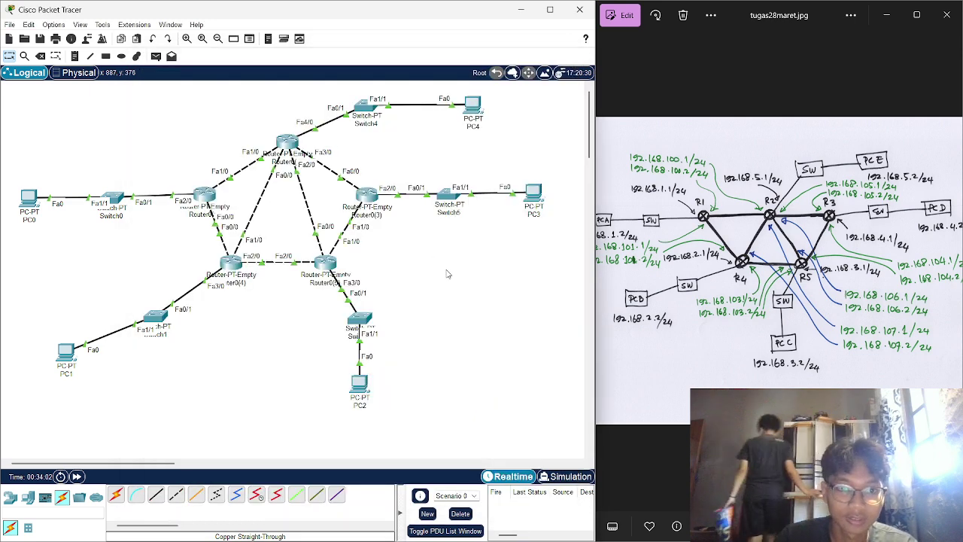
# - Test connectivity with simple PDUs from PC0 to Router0(1) and from Router0(1) to Router0(4) and Router0(2), clearing the test scenario when finished
pyautogui.click(155, 56)
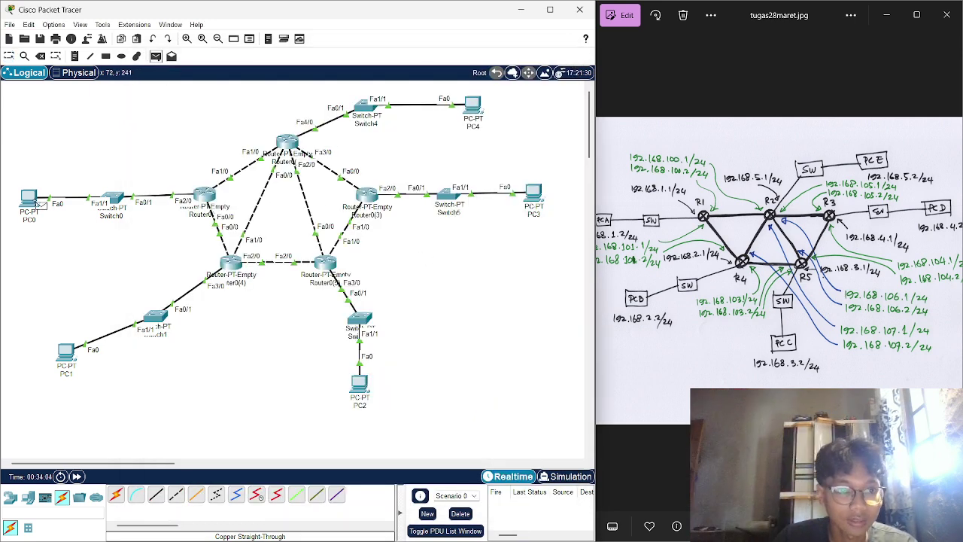
pyautogui.click(203, 197)
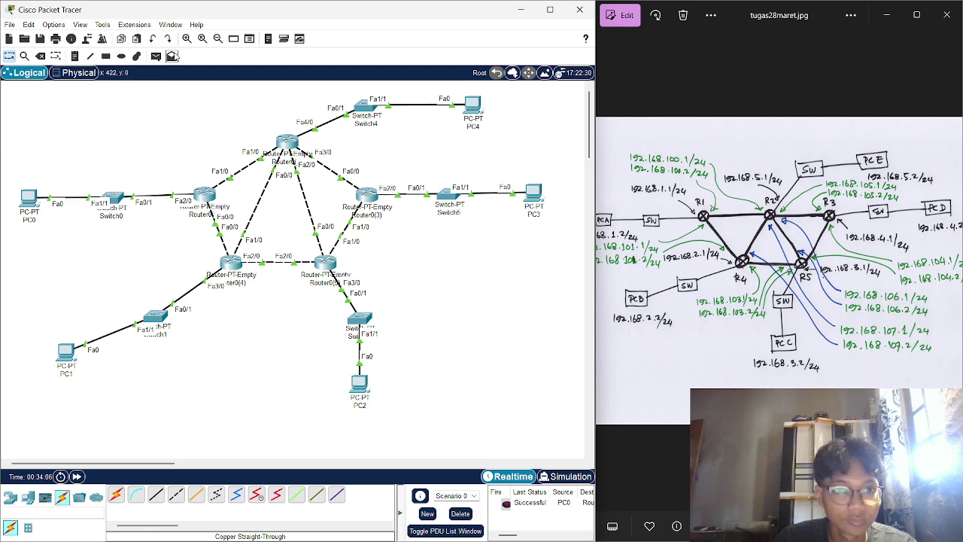
pyautogui.click(216, 203)
pyautogui.click(230, 263)
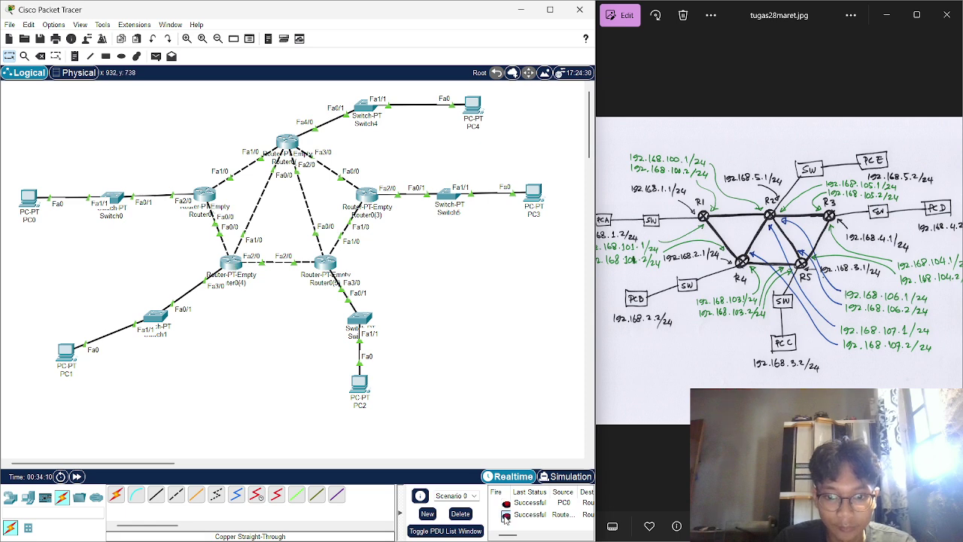
pyautogui.click(156, 56)
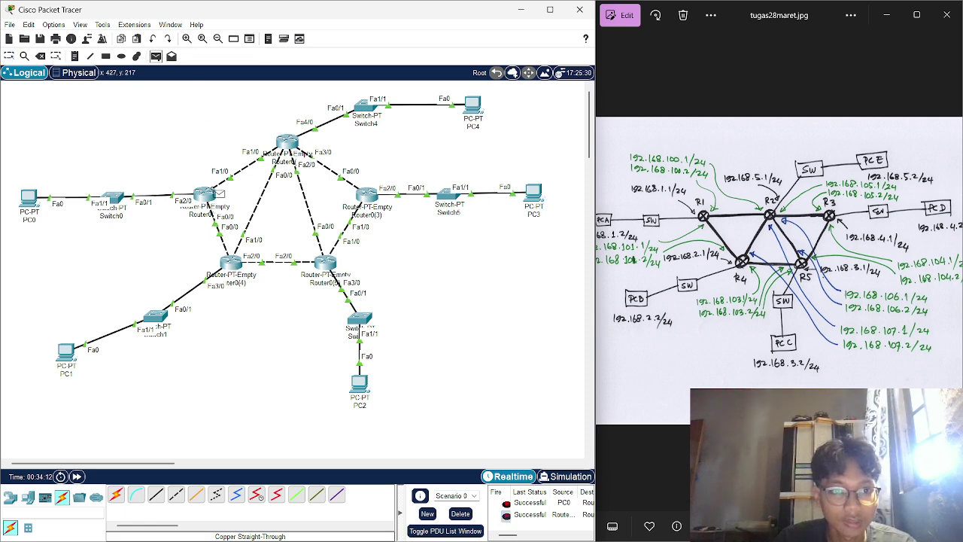
pyautogui.click(208, 194)
pyautogui.moveTo(292, 151)
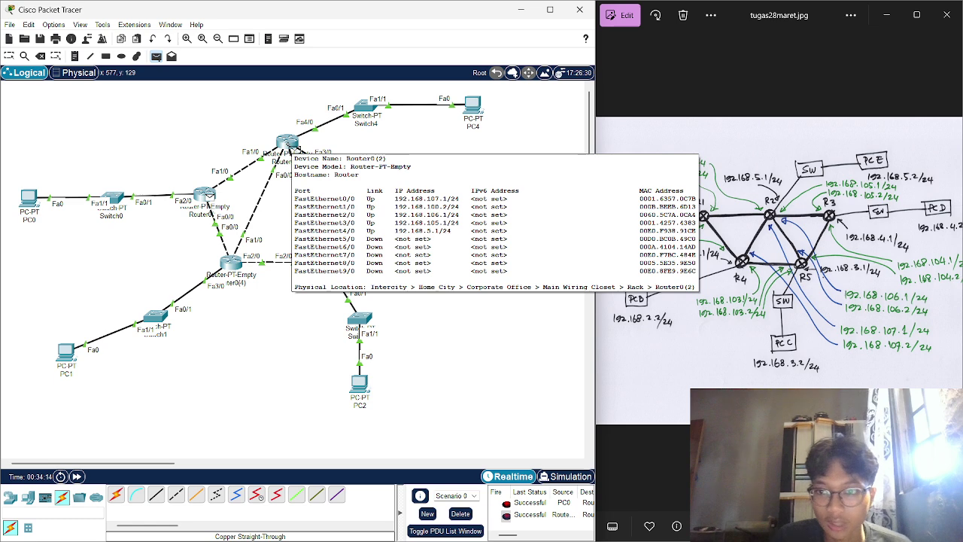
pyautogui.press('Escape')
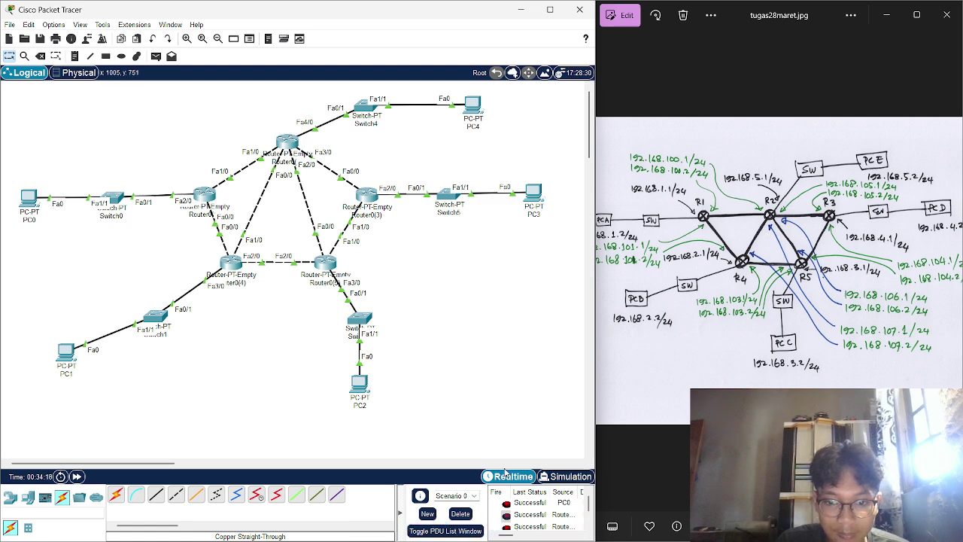
pyautogui.click(462, 514)
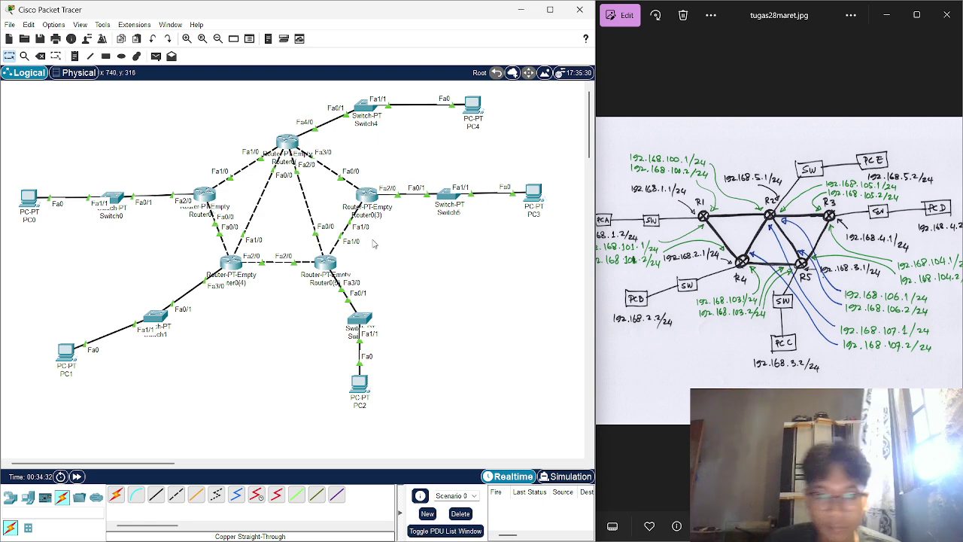
# - Add a static route on Router0(4) to network 192.168.1.0, mask 255.255.255.0, with next hop 192.168.101.1
pyautogui.click(231, 262)
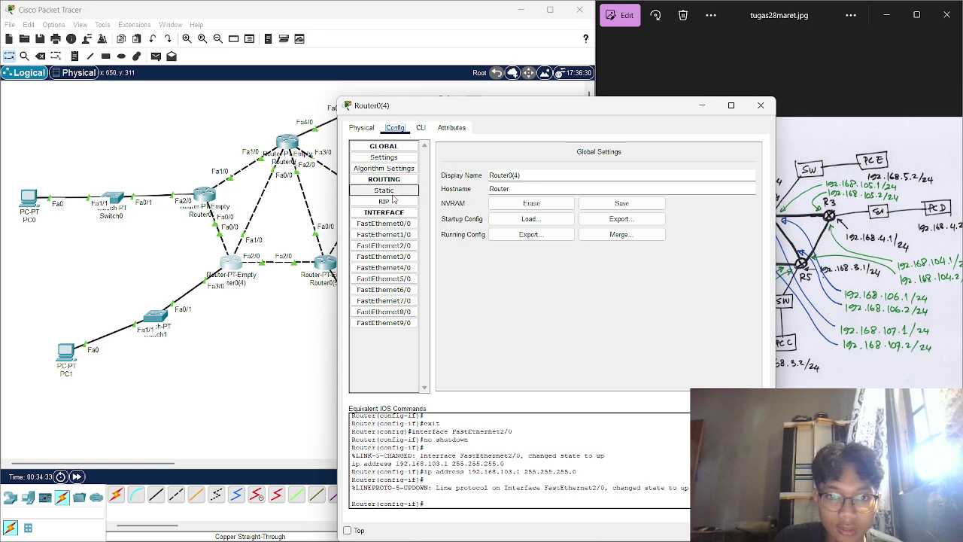
pyautogui.click(386, 190)
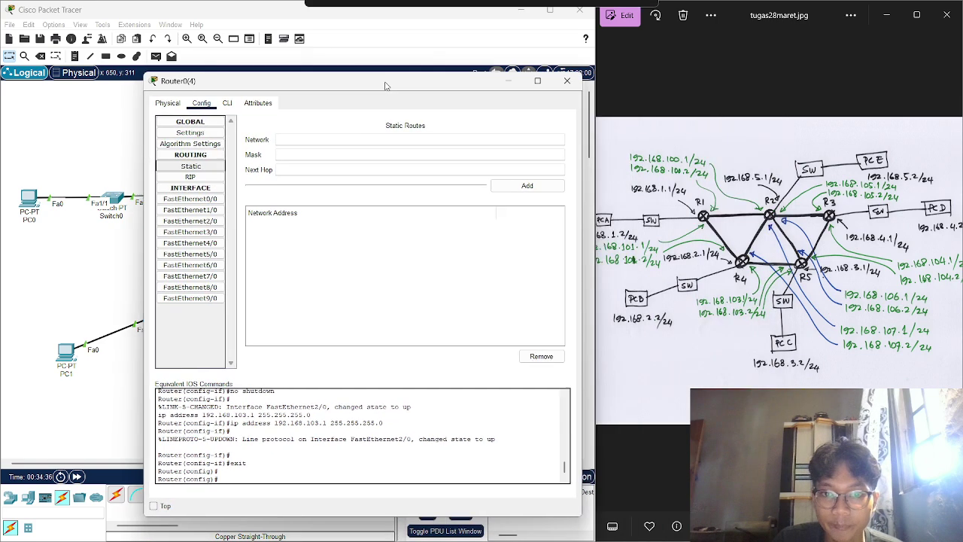
pyautogui.moveTo(576, 107); pyautogui.dragTo(374, 85)
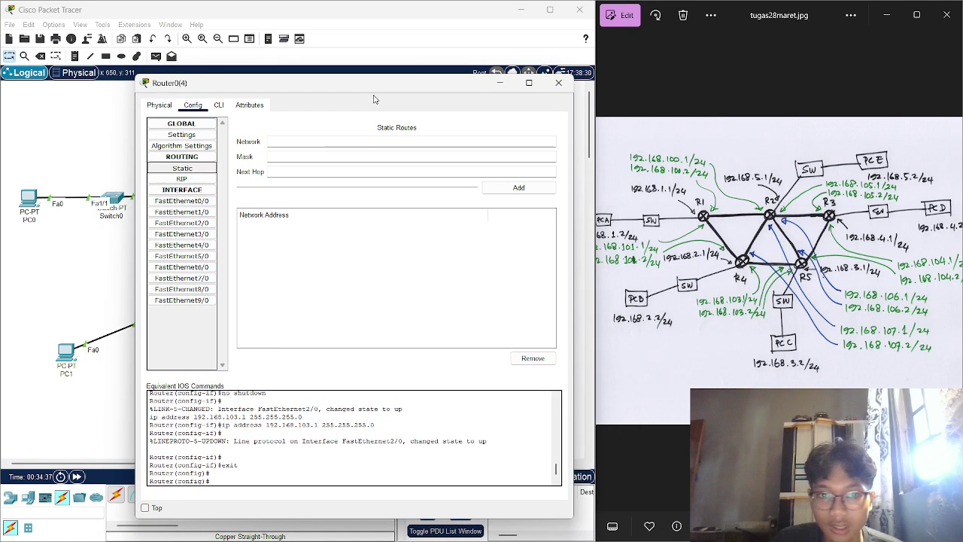
pyautogui.click(299, 144)
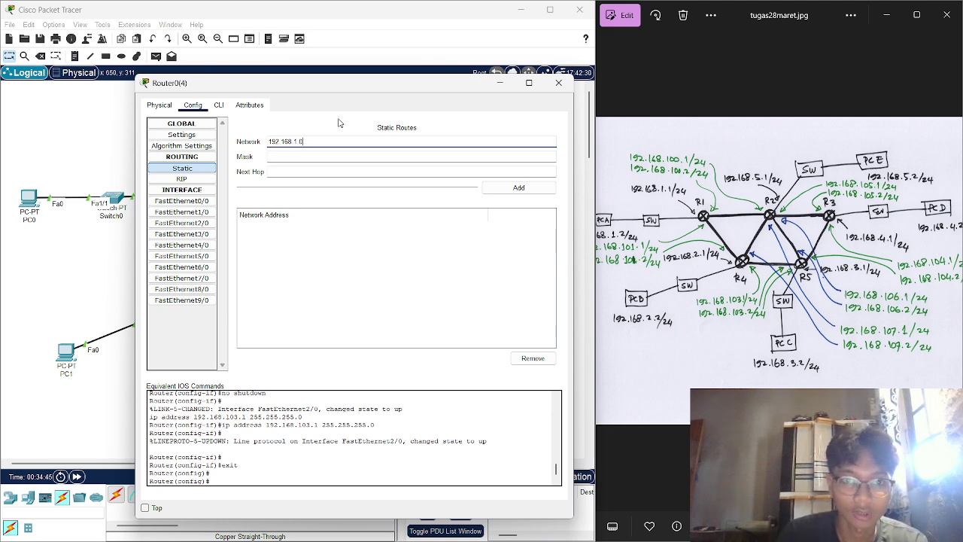
pyautogui.click(310, 158)
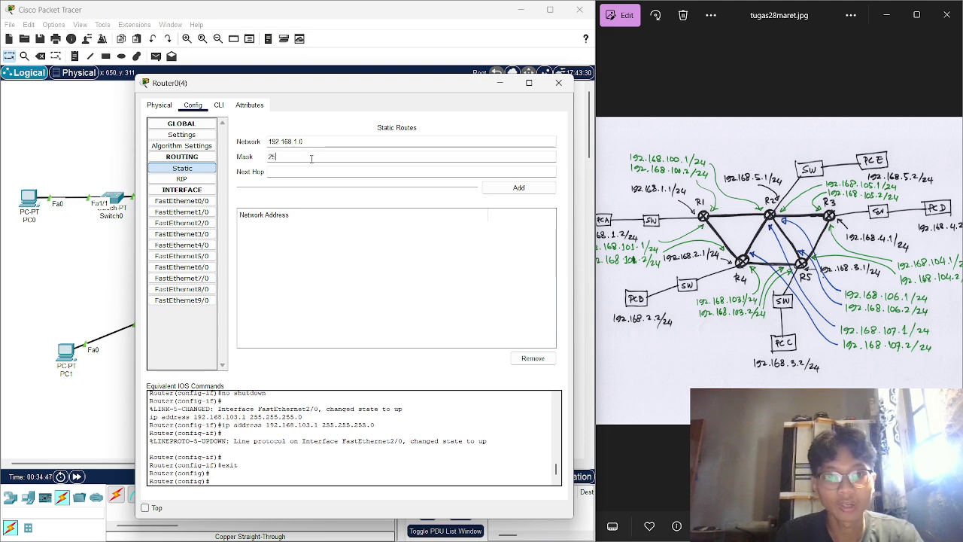
pyautogui.write('255.255.255.')
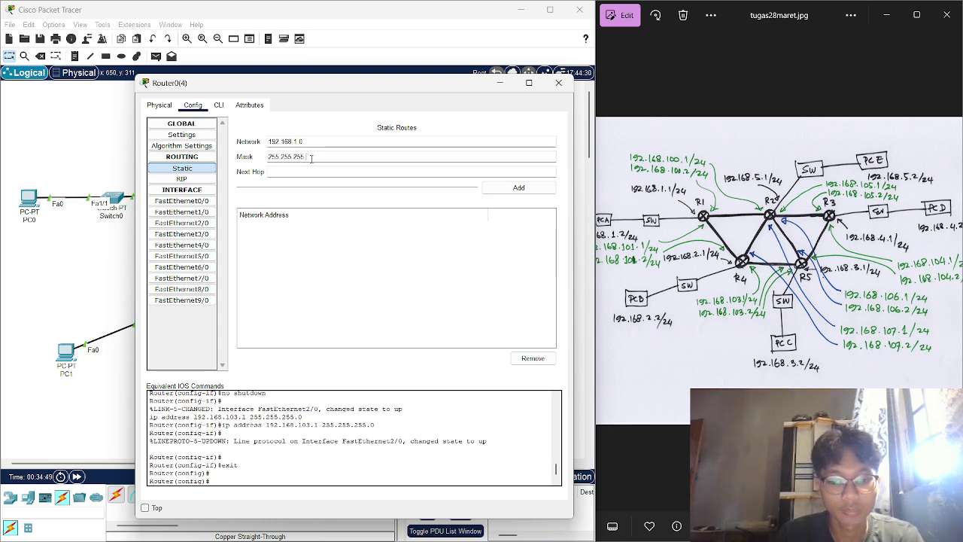
pyautogui.write('0')
pyautogui.click(313, 171)
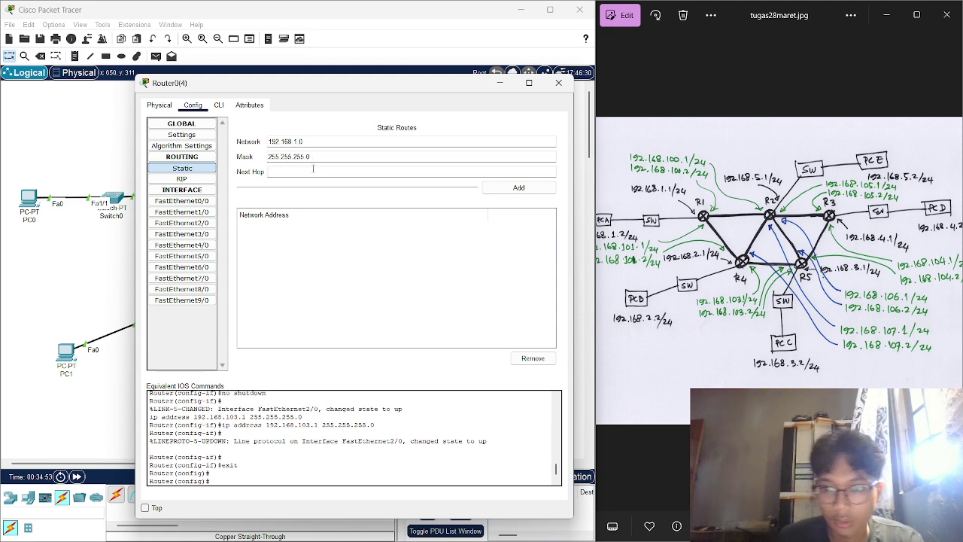
pyautogui.write('192')
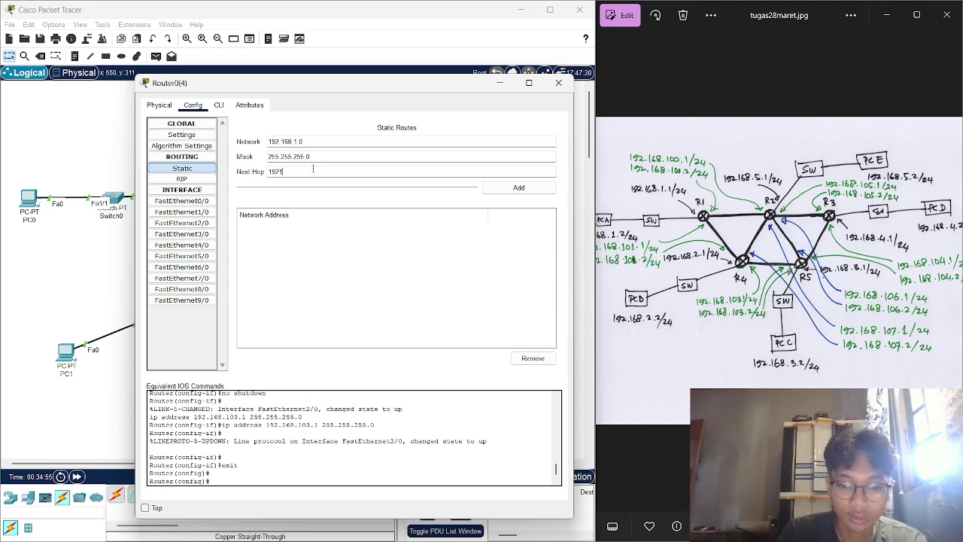
pyautogui.write('.1')
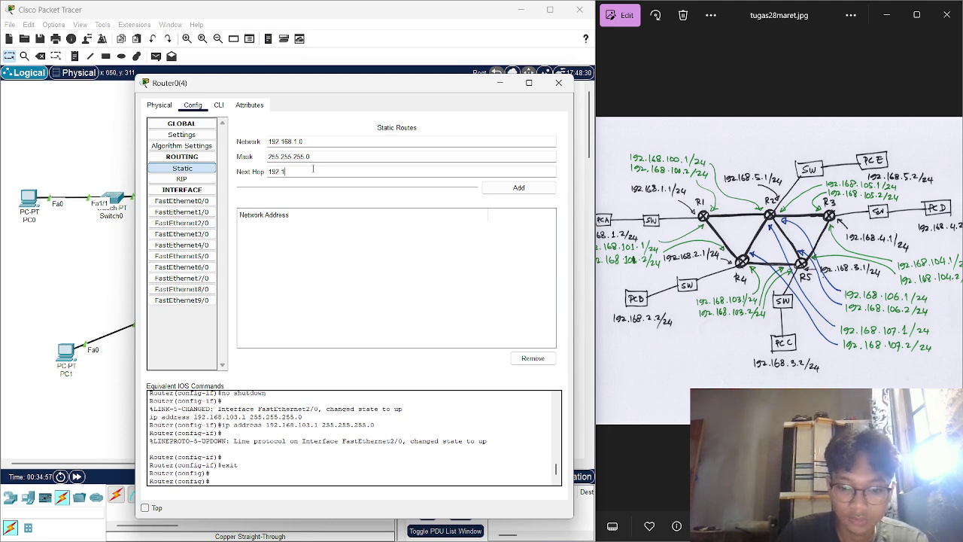
pyautogui.write('68.101.1')
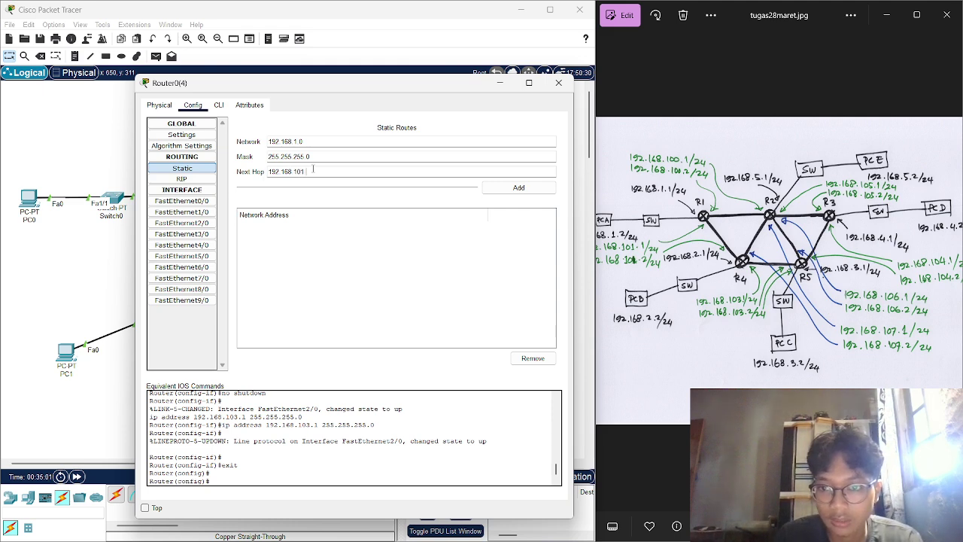
pyautogui.click(519, 188)
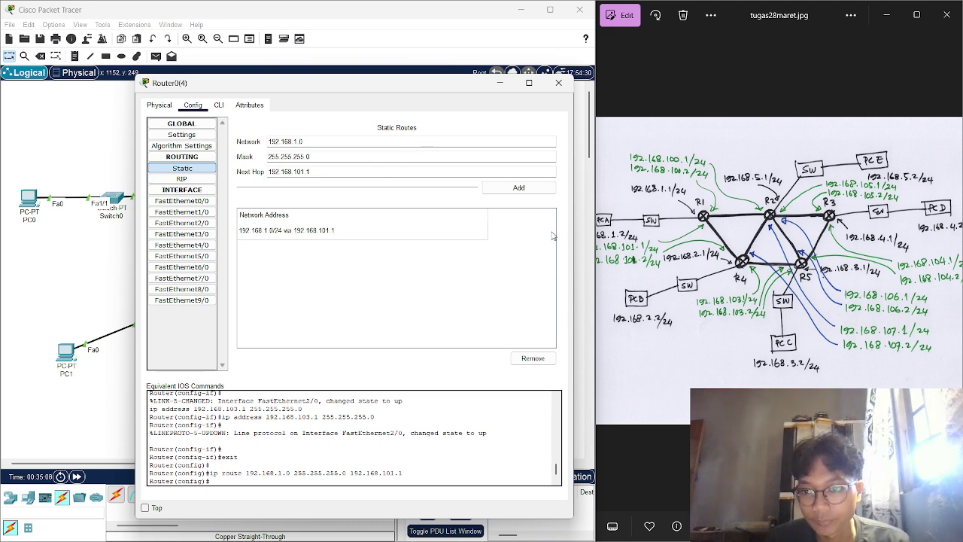
# - Add a static route on Router0(4) to network 192.168.5.0, mask 255.255.255.0, with next hop 192.168.107.1
pyautogui.click(295, 141)
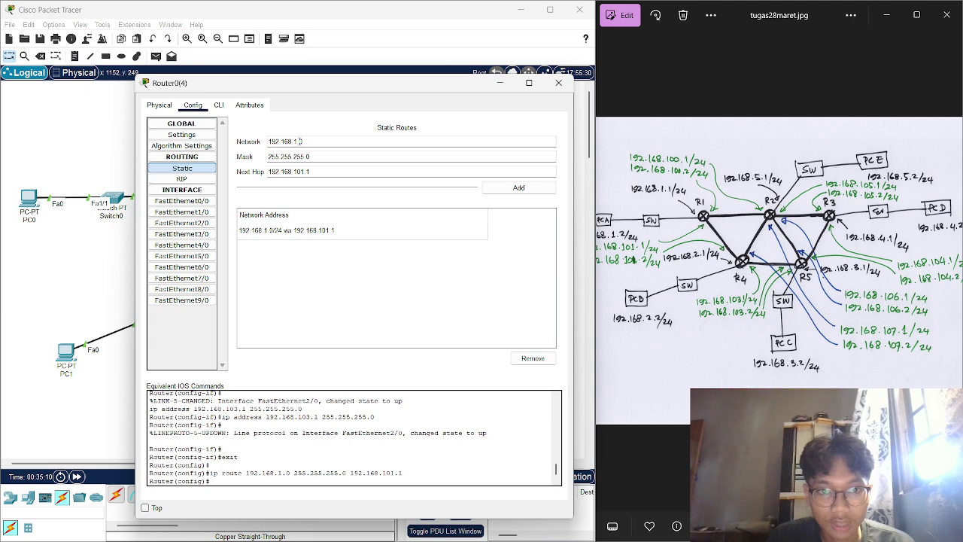
pyautogui.click(298, 141)
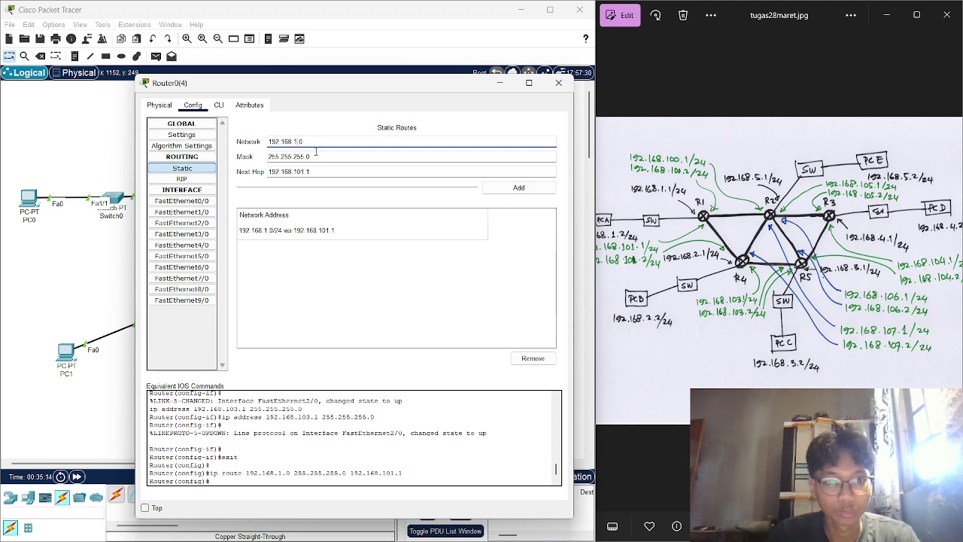
pyautogui.press('BackSpace')
pyautogui.write('5')
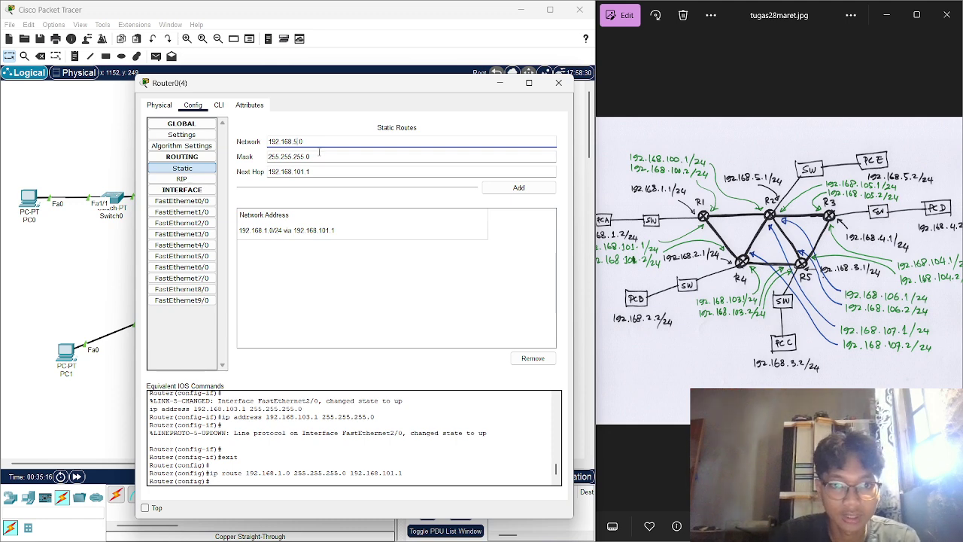
pyautogui.click(325, 173)
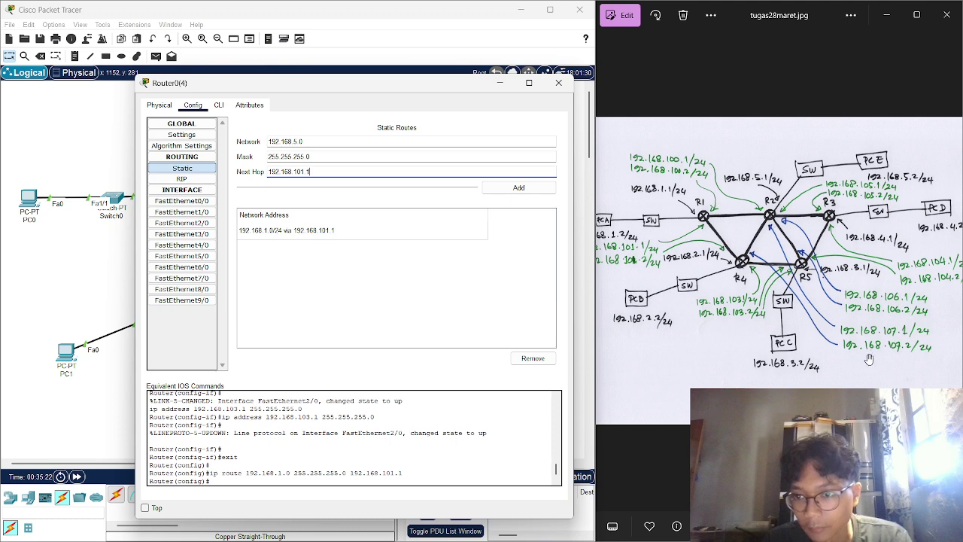
pyautogui.click(302, 173)
pyautogui.press('BackSpace')
pyautogui.write('4')
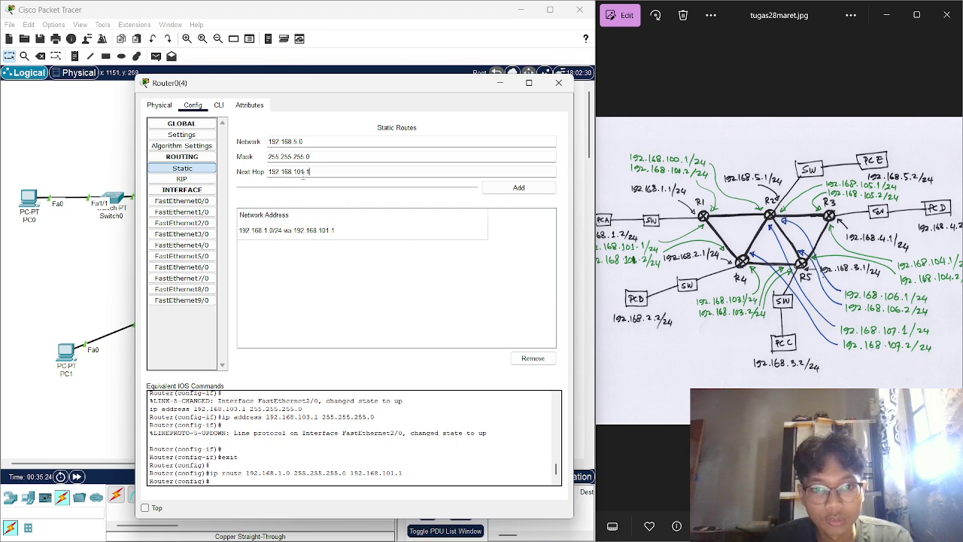
pyautogui.press('BackSpace')
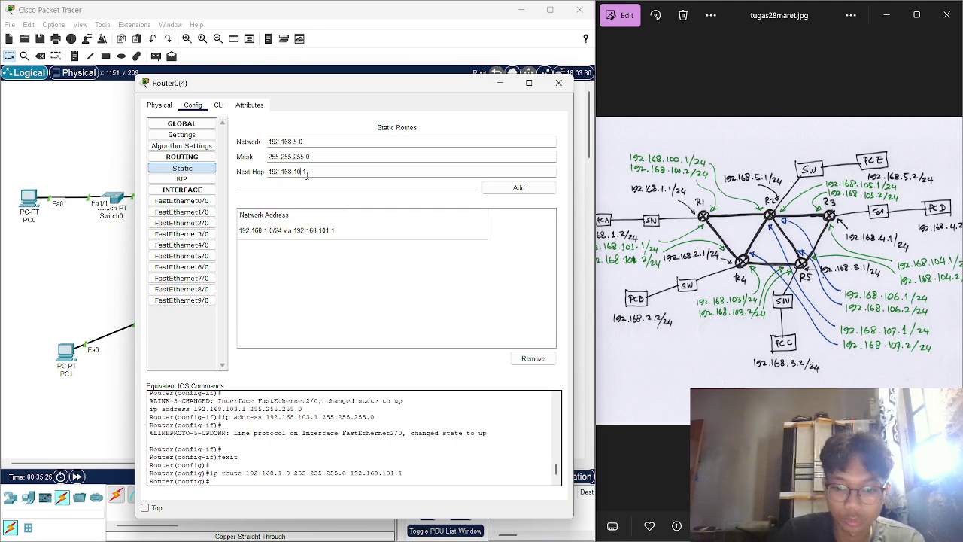
pyautogui.write('7.1')
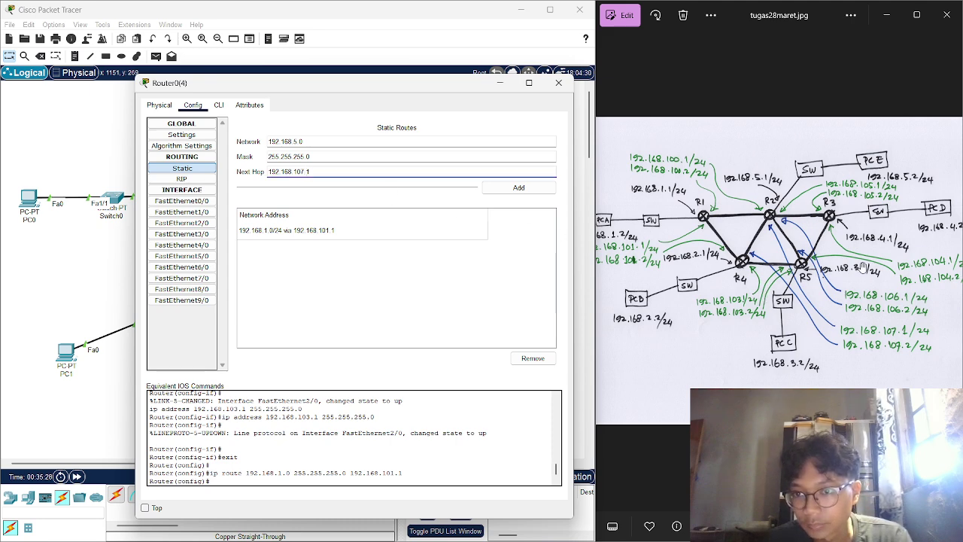
pyautogui.click(444, 277)
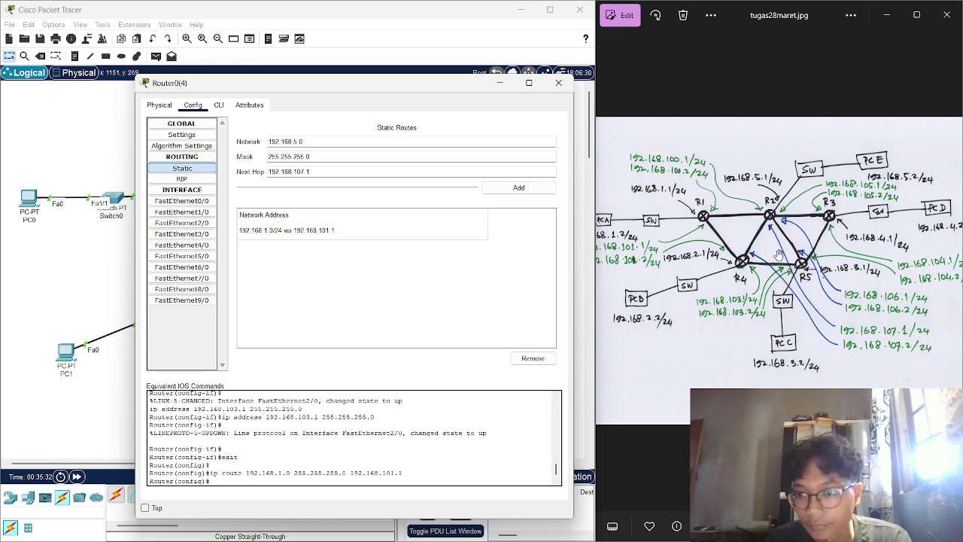
pyautogui.click(532, 191)
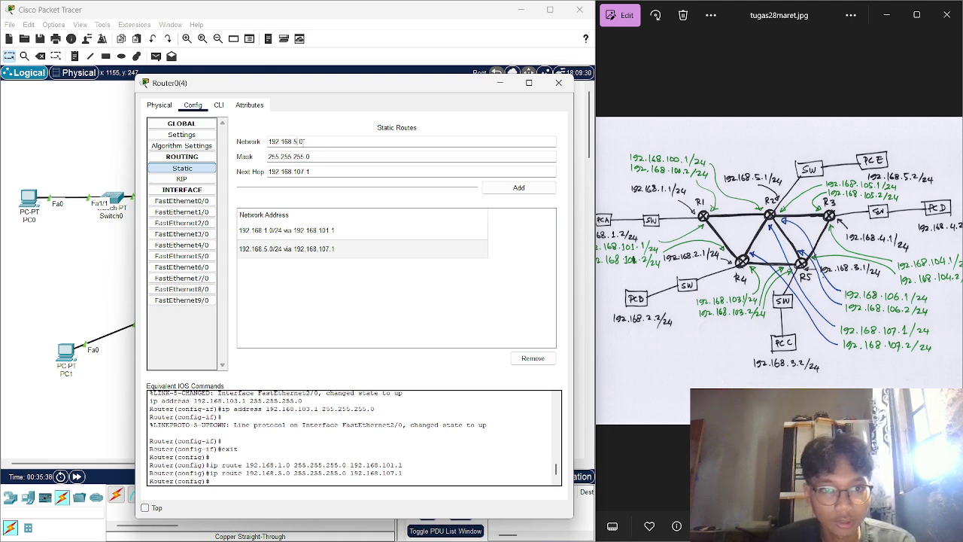
# - Add a static route on Router0(4) to network 192.168.3.0, mask 255.255.255.0, with next hop 192.168.103.2, and close its configuration
pyautogui.click(299, 142)
pyautogui.press('BackSpace')
pyautogui.press('BackSpace')
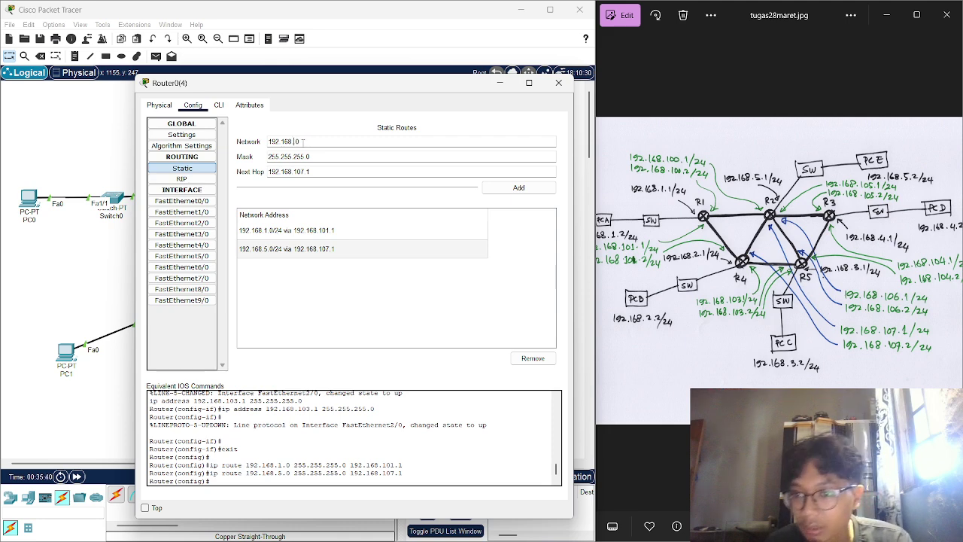
pyautogui.write('4.')
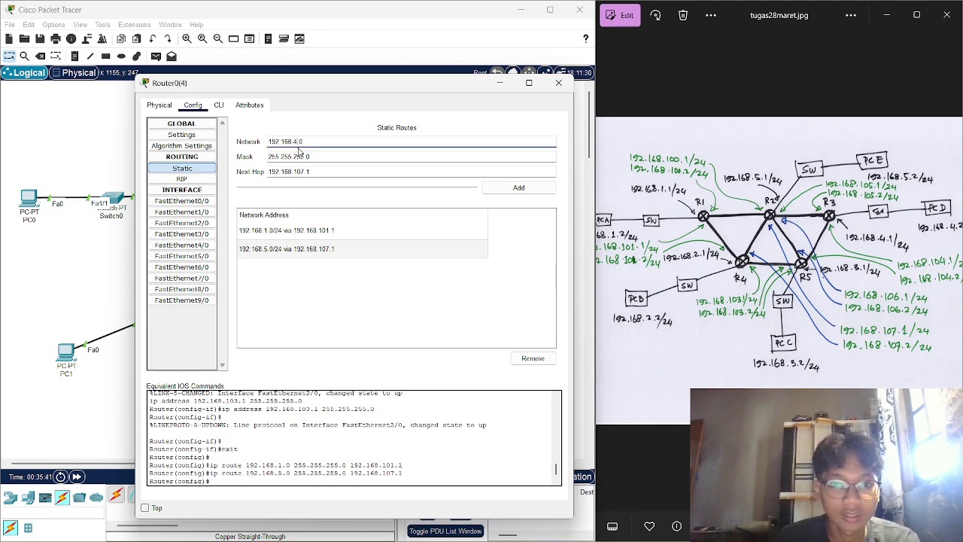
pyautogui.press('BackSpace')
pyautogui.press('BackSpace')
pyautogui.write('3.')
pyautogui.click(336, 173)
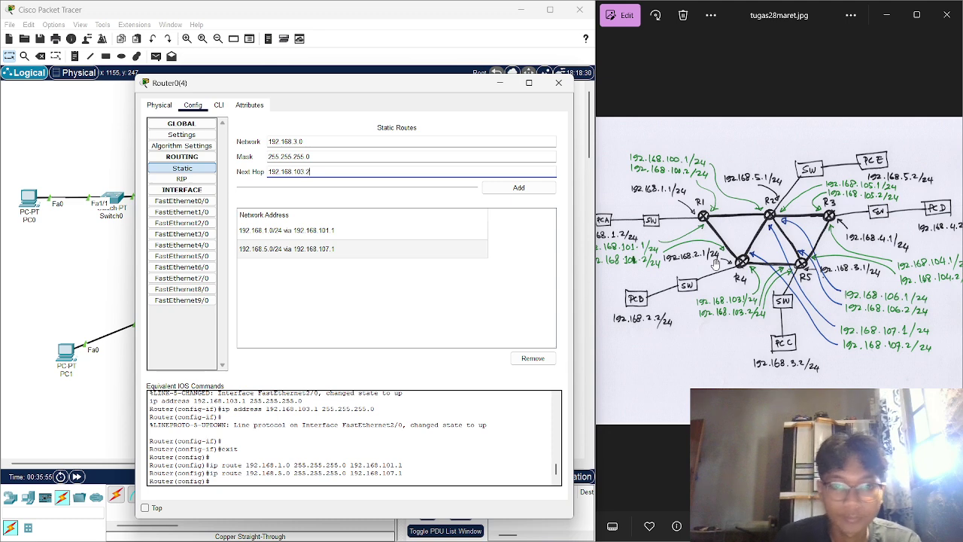
pyautogui.click(529, 191)
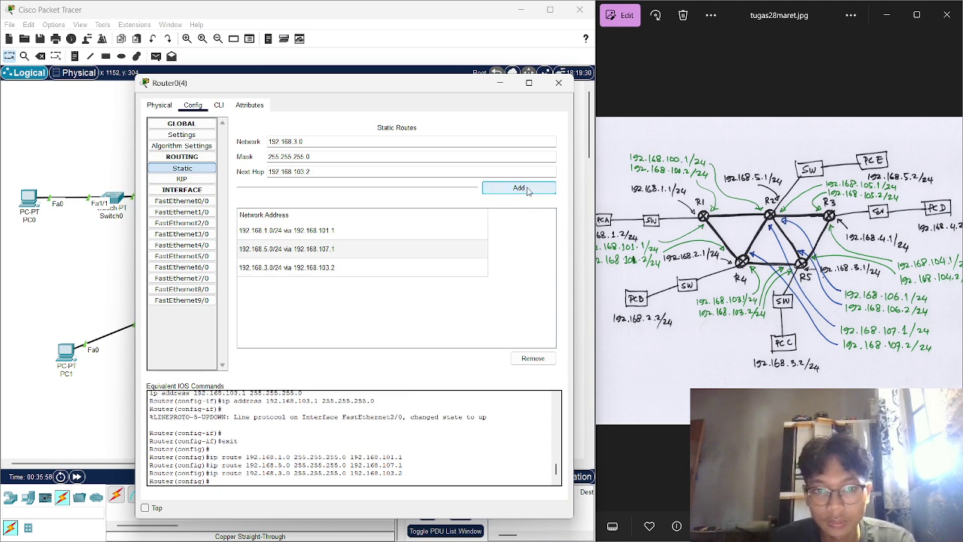
pyautogui.click(557, 84)
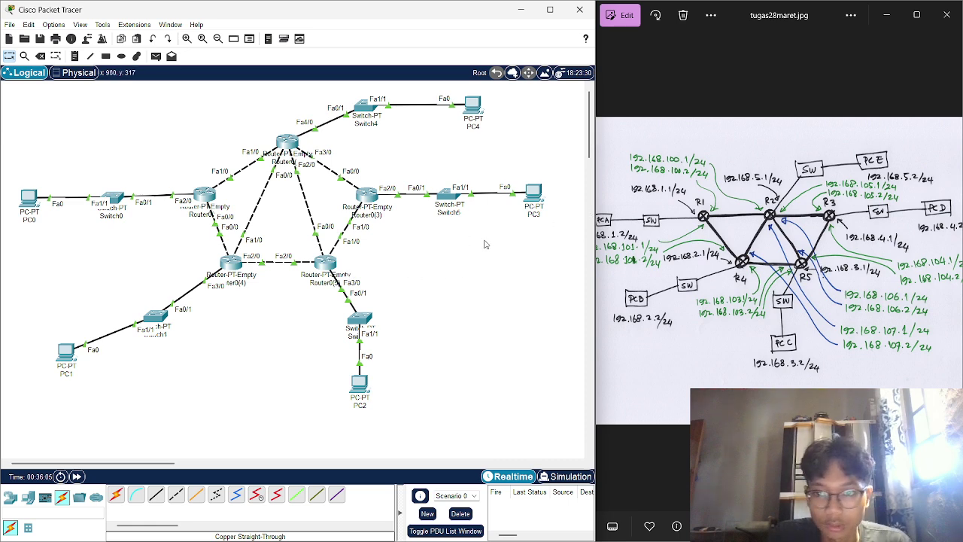
# - Open the static routing settings of Router0(5) and enter 192.168.2.0 as the destination network
pyautogui.click(322, 262)
pyautogui.moveTo(647, 110); pyautogui.dragTo(503, 75)
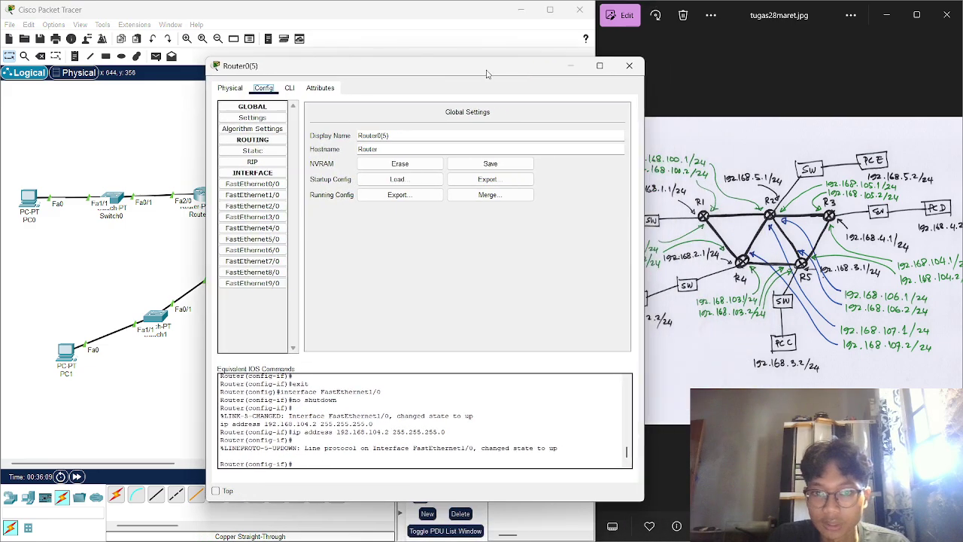
pyautogui.click(252, 150)
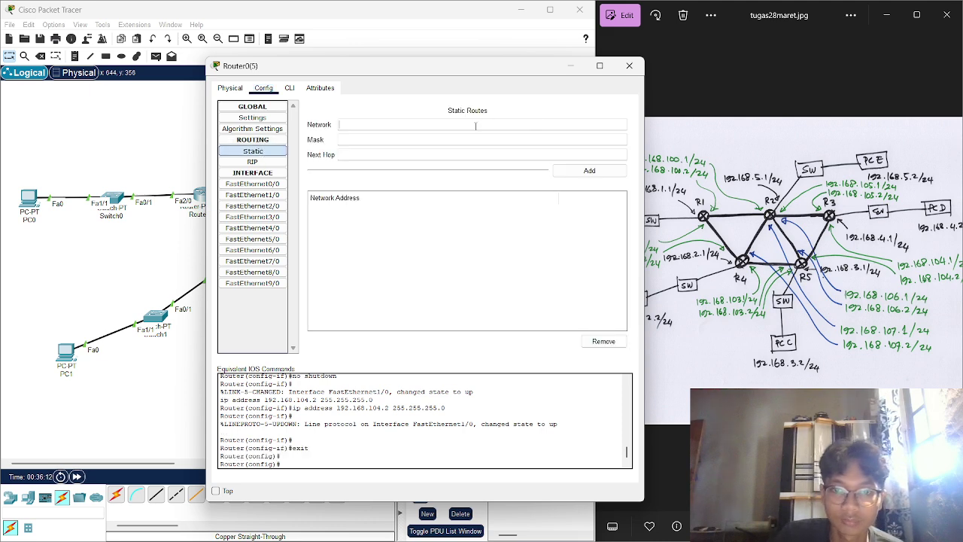
pyautogui.click(477, 125)
pyautogui.moveTo(460, 70); pyautogui.dragTo(423, 68)
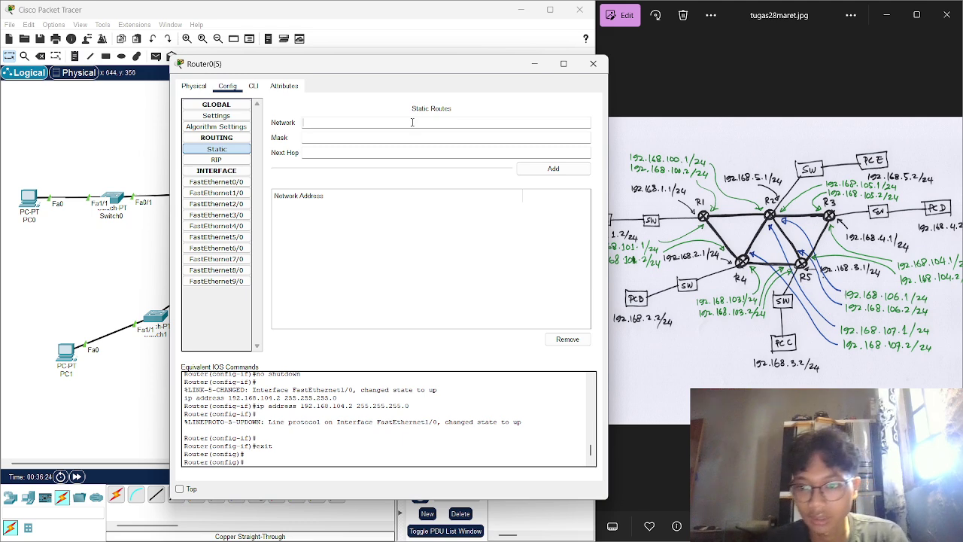
pyautogui.write('152.1')
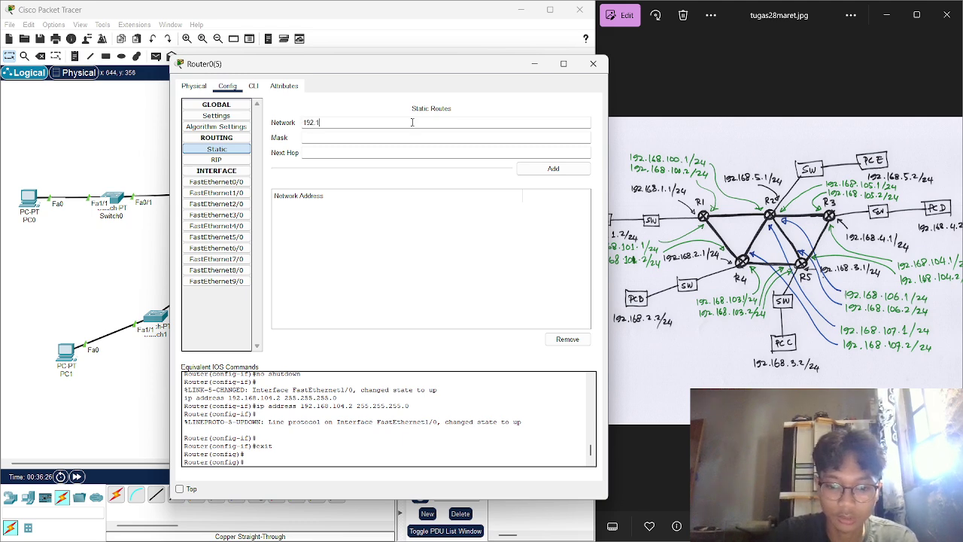
pyautogui.write('68.')
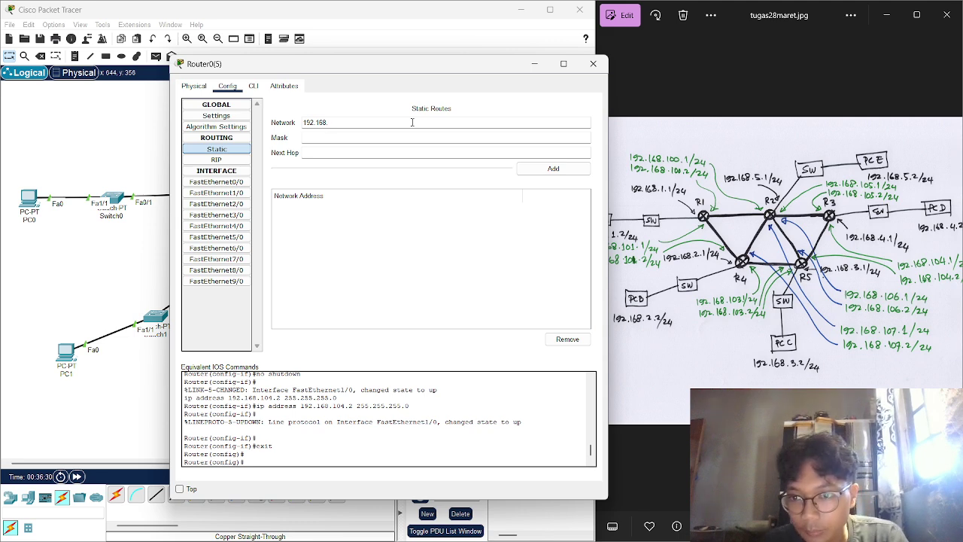
pyautogui.write('2')
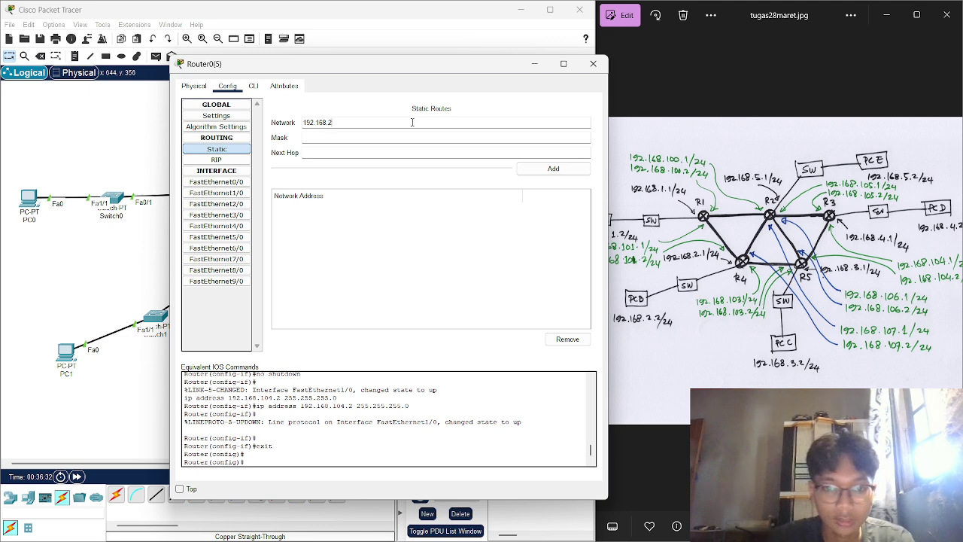
pyautogui.write('.0')
# - Complete the 192.168.2.0 route on Router0(5) with mask 255.255.255.0 and next hop 192.168.103.1, and add it
pyautogui.click(378, 136)
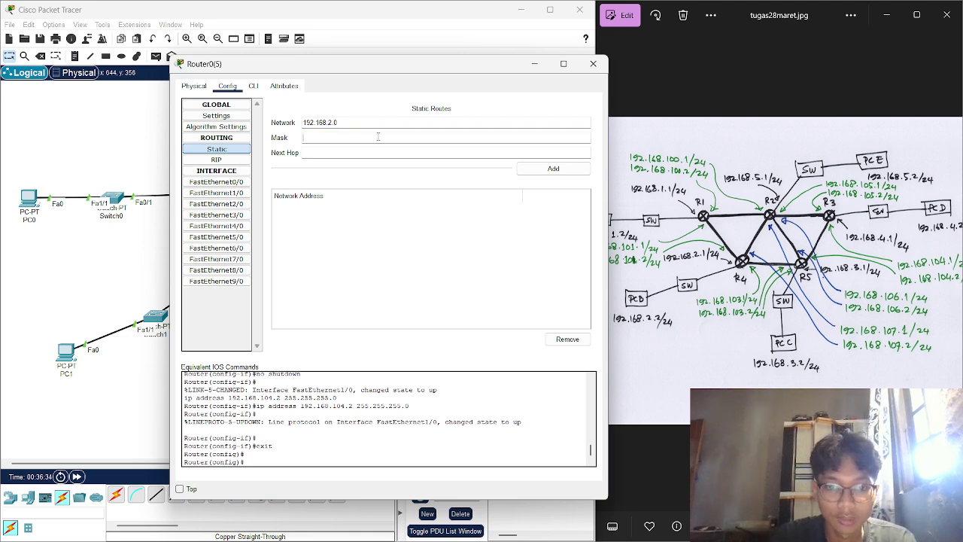
pyautogui.write('255.25')
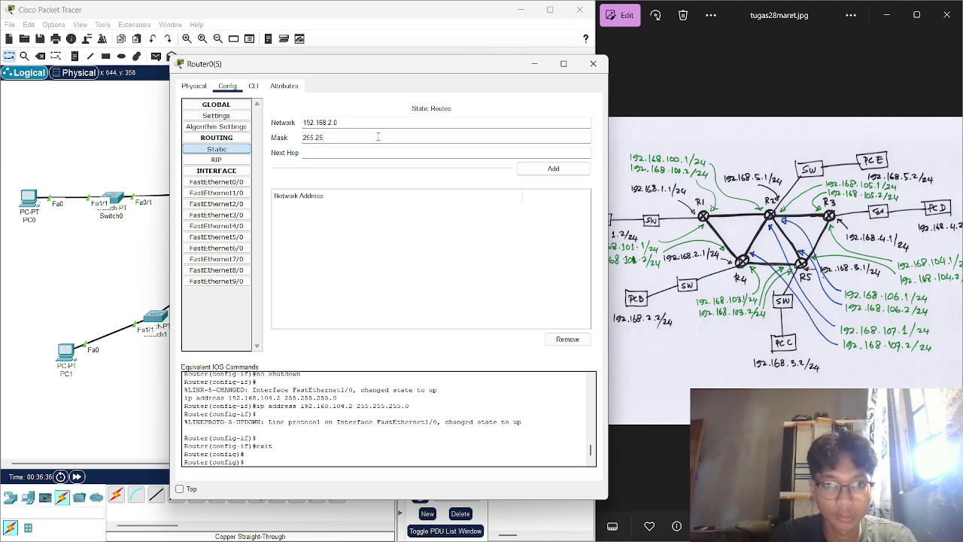
pyautogui.write('5.255.0')
pyautogui.click(370, 152)
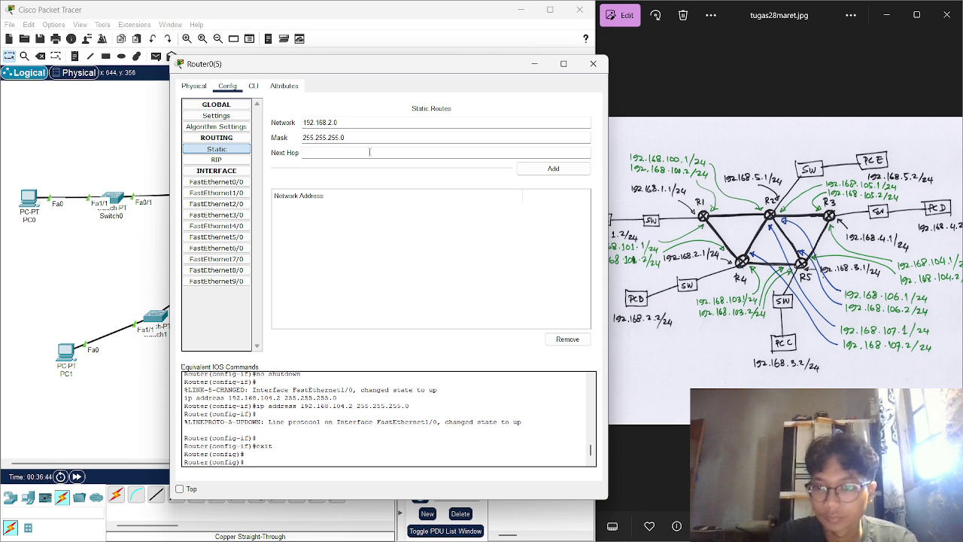
pyautogui.write('192.')
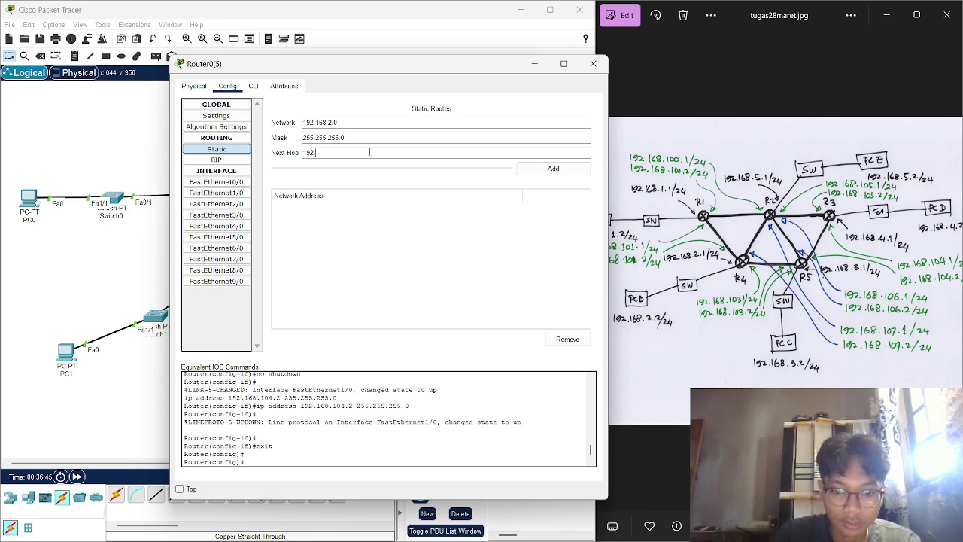
pyautogui.write('168.')
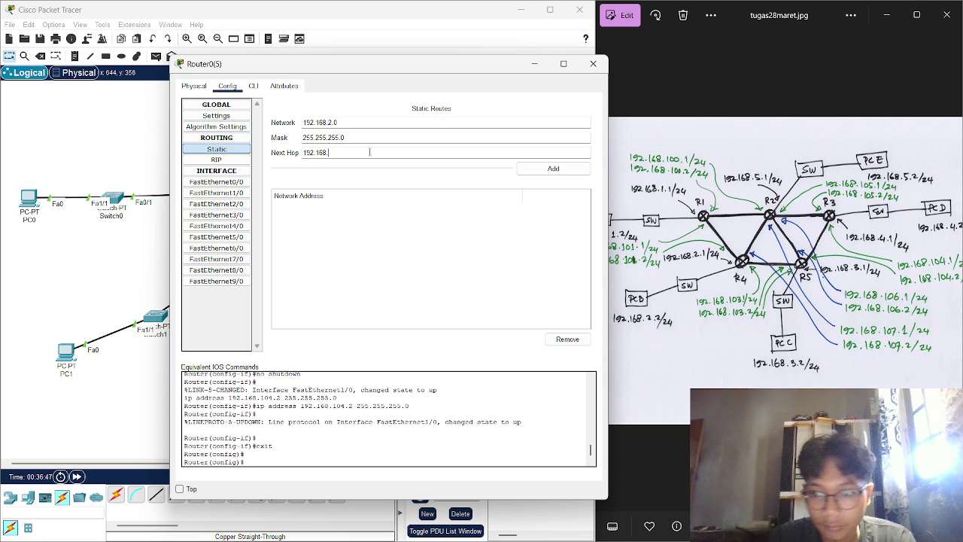
pyautogui.write('103.')
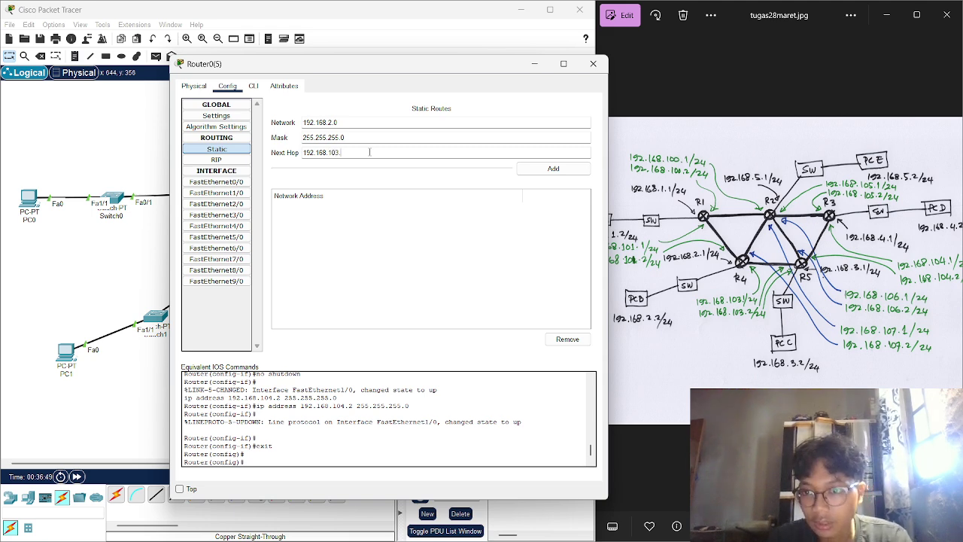
pyautogui.write('1')
pyautogui.click(555, 168)
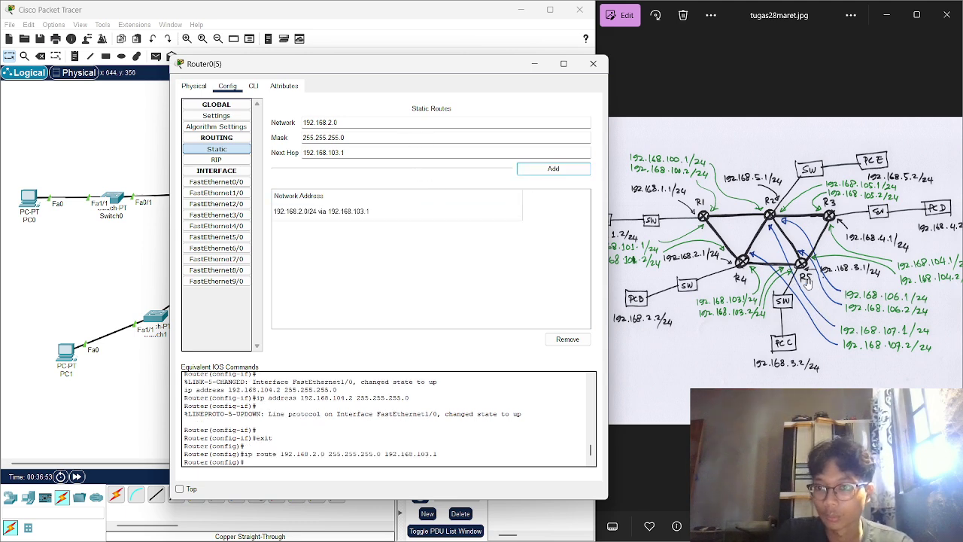
# - Add a static route on Router0(5) to network 192.168.5.0, mask 255.255.255.0, with next hop 192.168.106.1
pyautogui.click(321, 122)
pyautogui.press('BackSpace')
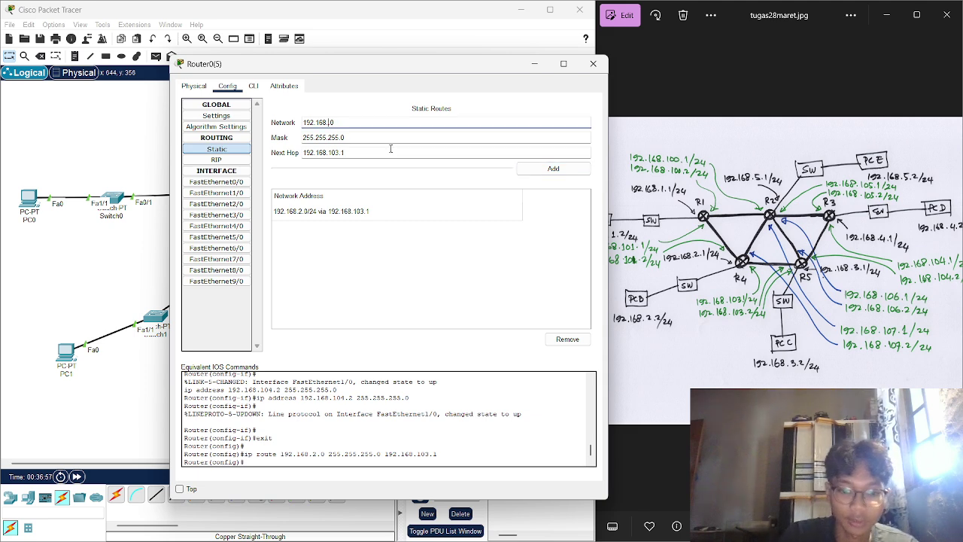
pyautogui.write('5.')
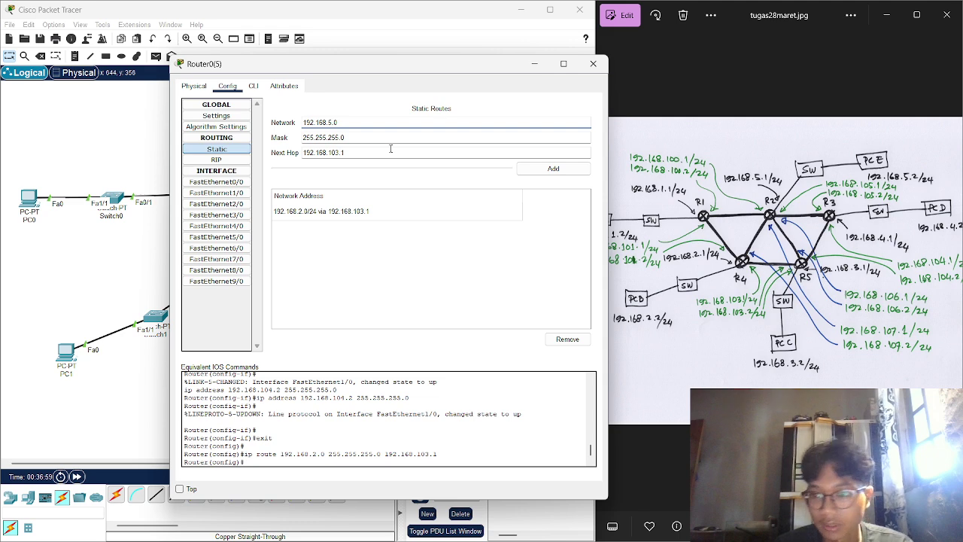
pyautogui.click(390, 152)
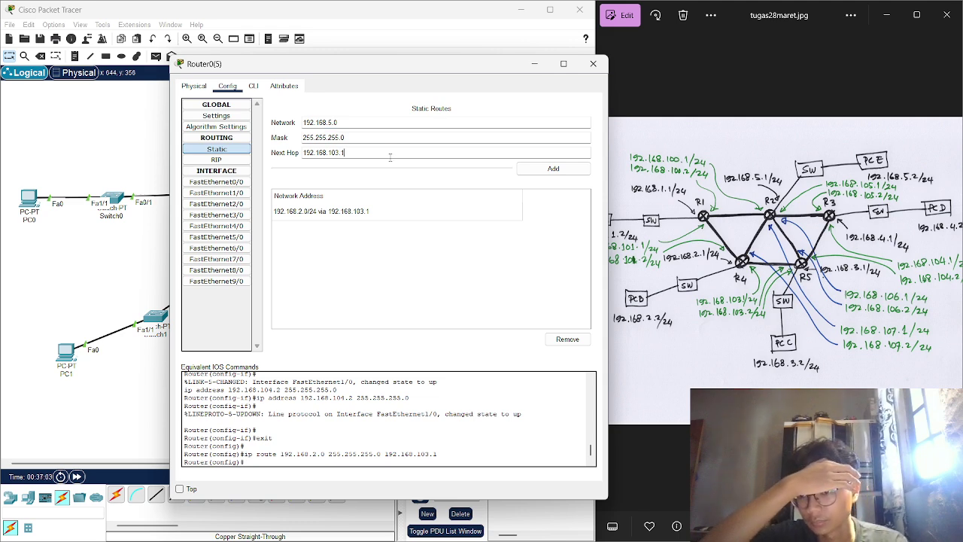
pyautogui.click(827, 451)
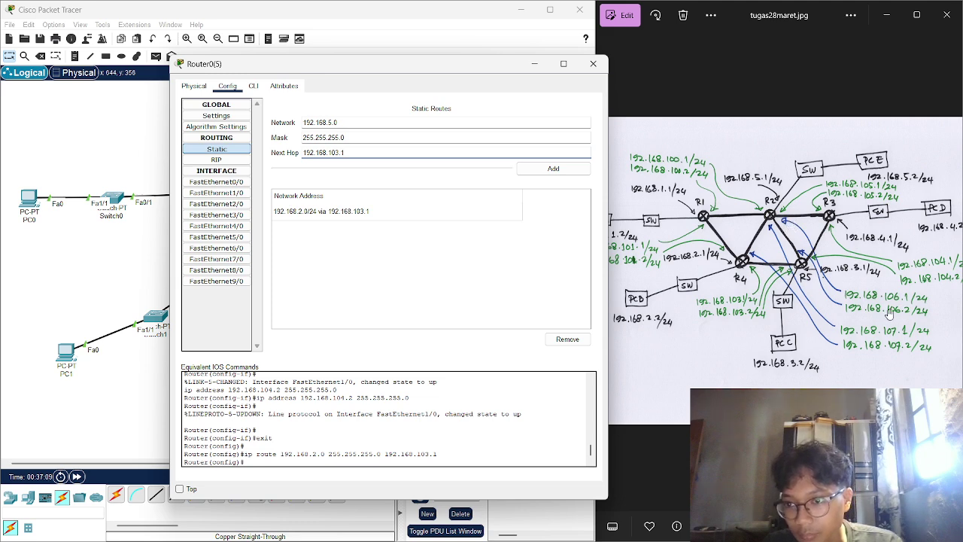
pyautogui.press('Left')
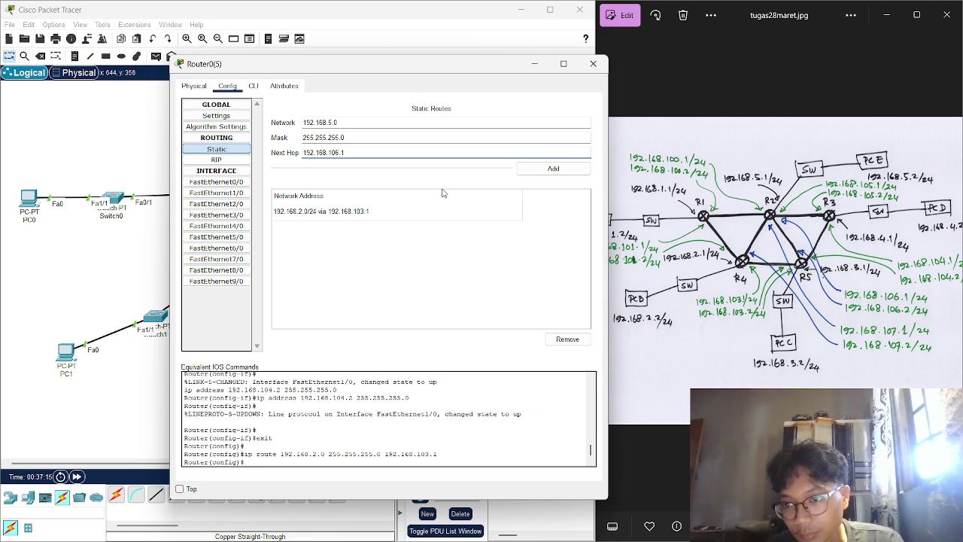
pyautogui.click(566, 173)
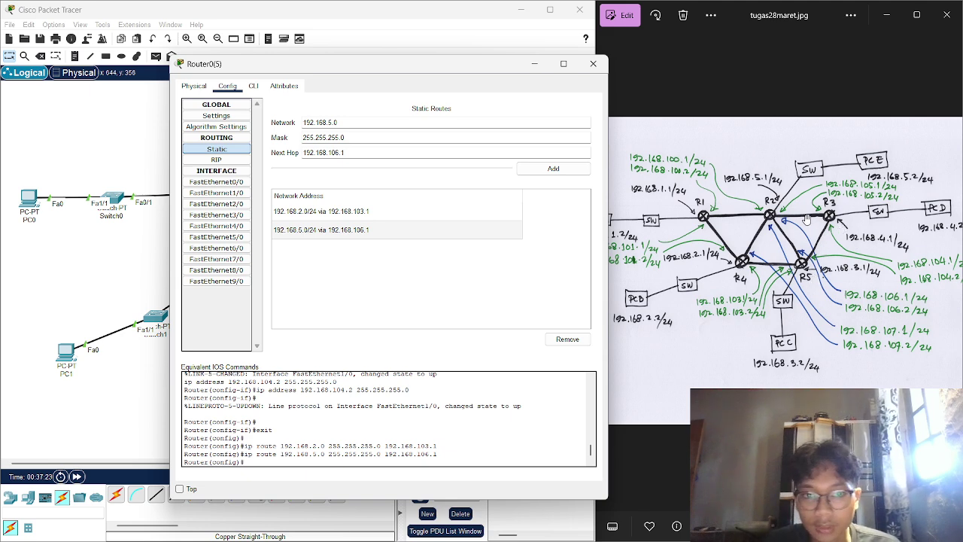
# - Add a static route on Router0(5) to network 192.168.4.0, mask 255.255.255.0, with next hop 192.168.104.1, and close its configuration
pyautogui.click(330, 123)
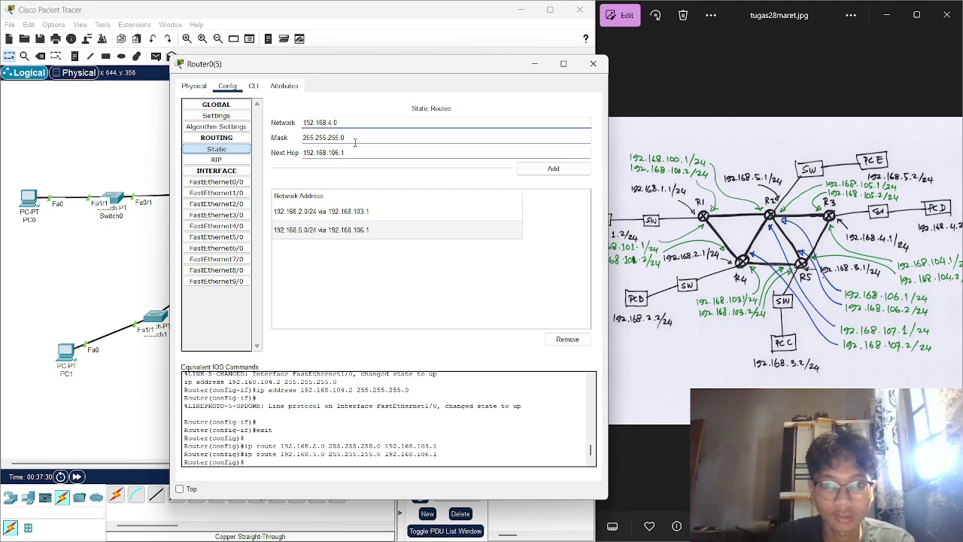
pyautogui.click(358, 152)
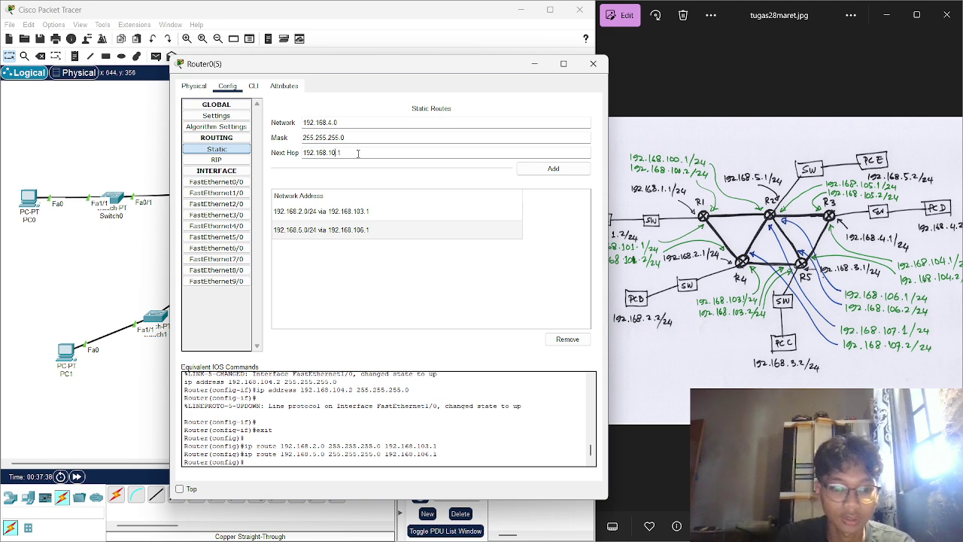
pyautogui.press('BackSpace')
pyautogui.write('4')
pyautogui.click(543, 173)
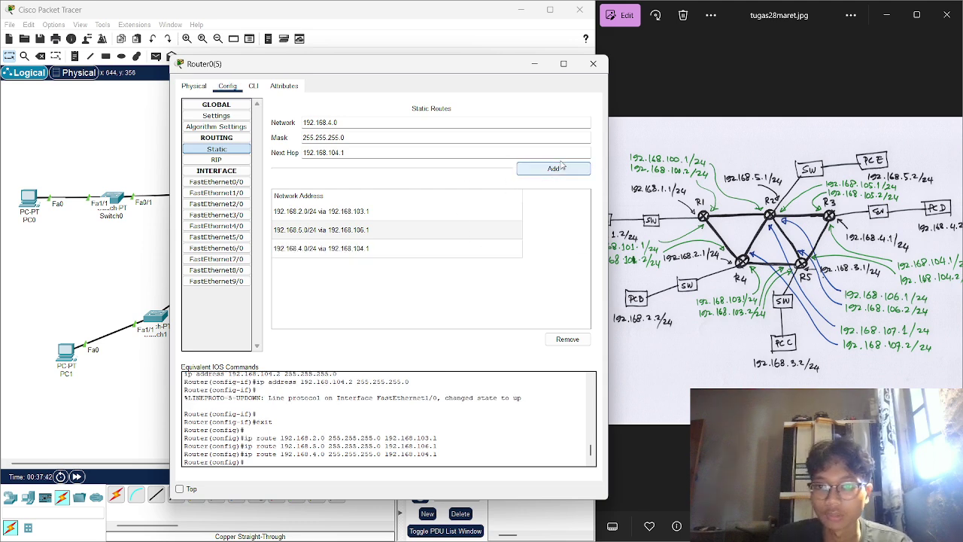
pyautogui.click(593, 63)
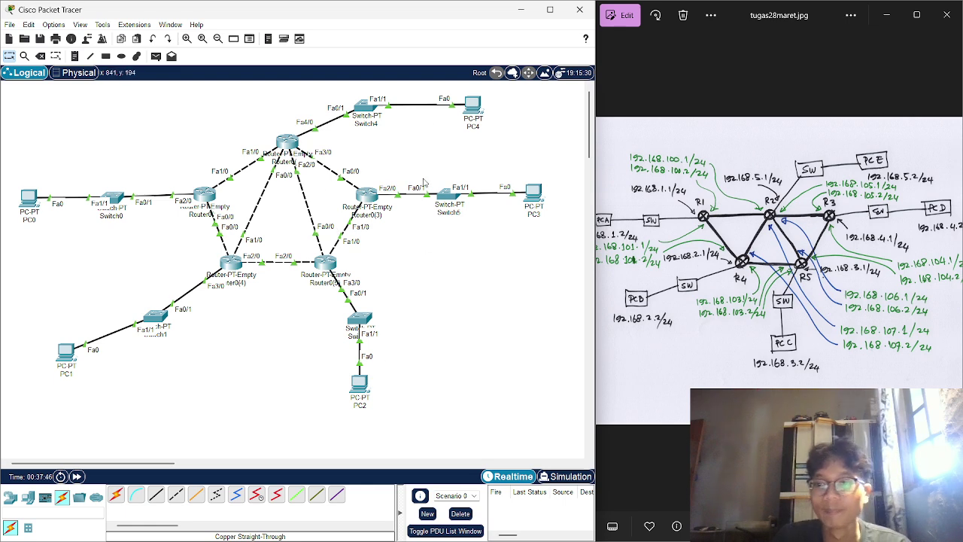
# - Open the static routing settings of Router0(3) and enter 192.168.5.0 as the destination network
pyautogui.click(365, 197)
pyautogui.moveTo(539, 106); pyautogui.dragTo(361, 81)
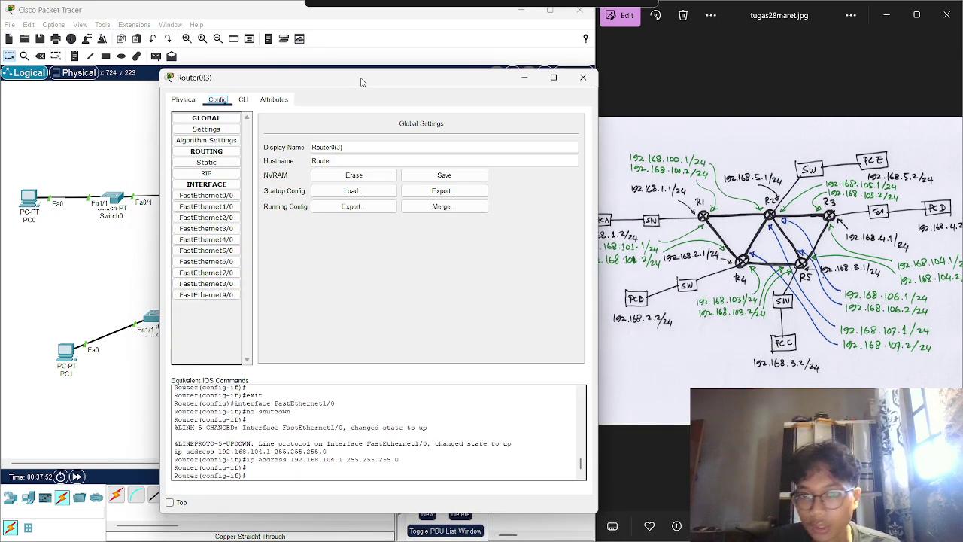
pyautogui.click(222, 163)
pyautogui.click(495, 139)
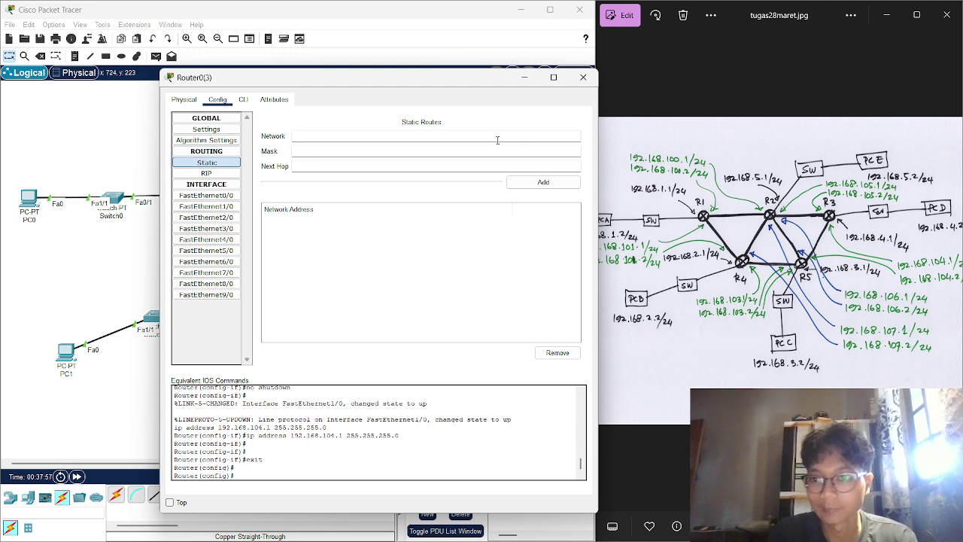
pyautogui.write('192.1')
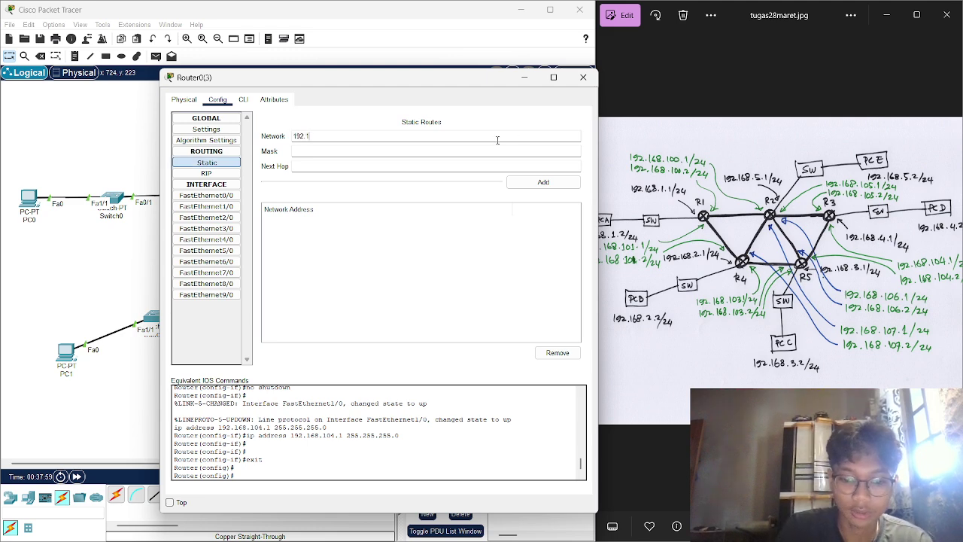
pyautogui.write('68.')
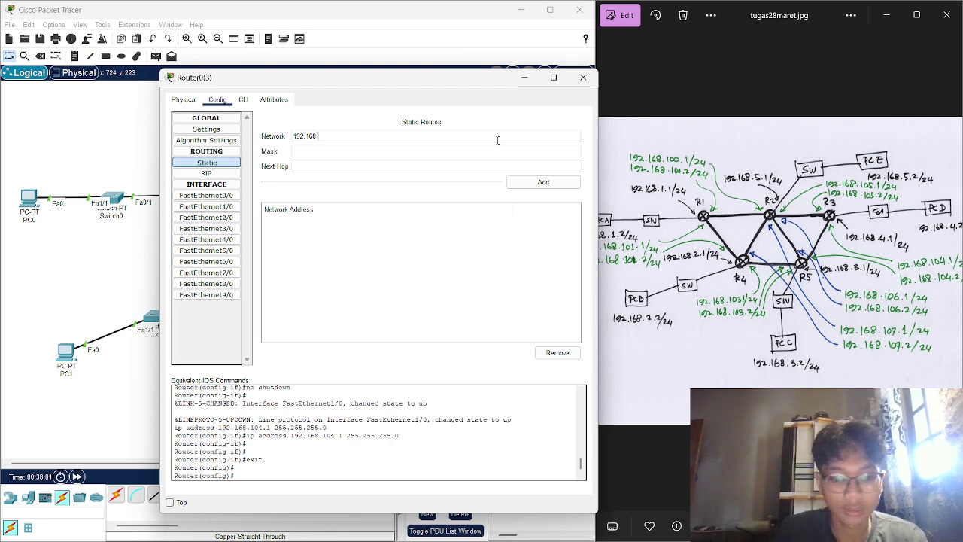
pyautogui.write('5.0')
# - Complete the 192.168.5.0 route on Router0(3) with mask 255.255.255.0 and next hop 192.168.105.1, and add it
pyautogui.click(481, 148)
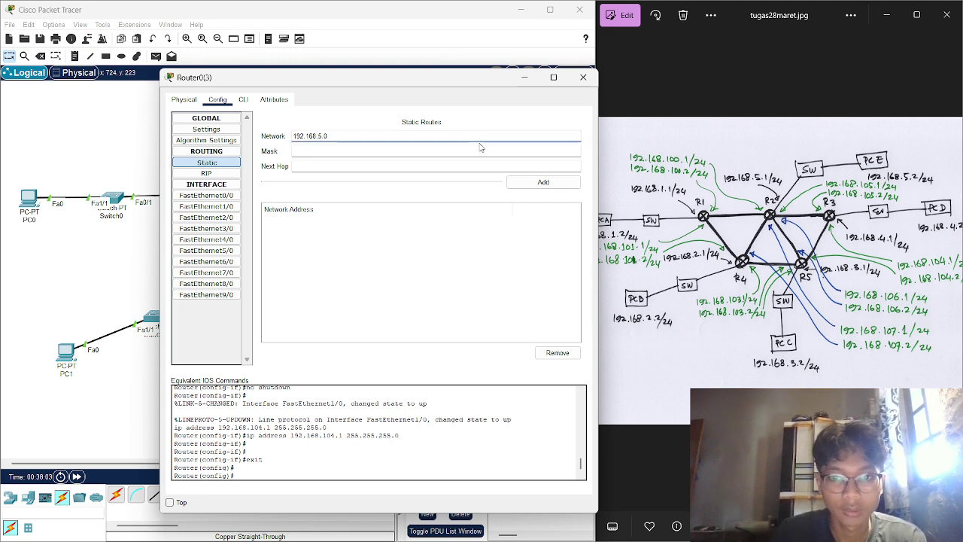
pyautogui.write('2')
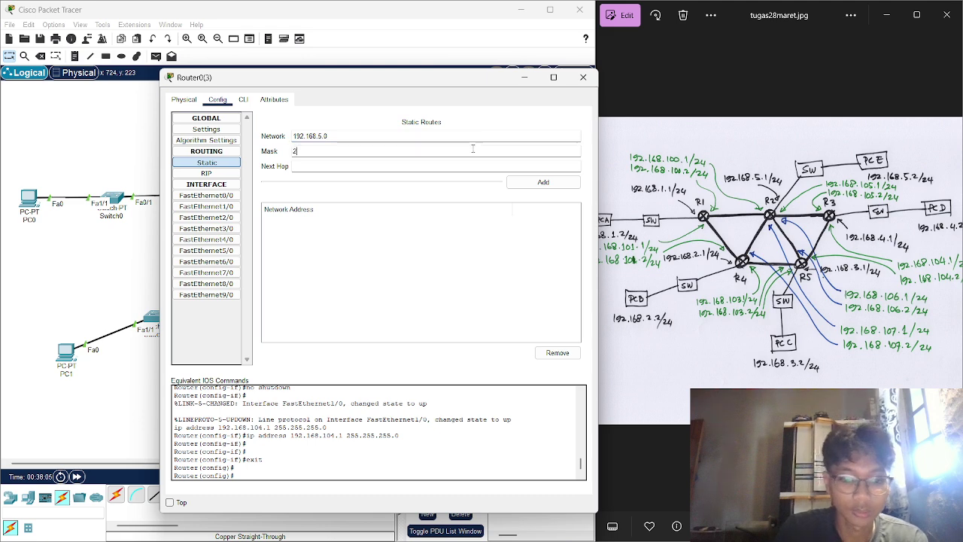
pyautogui.write('55.255.255.0')
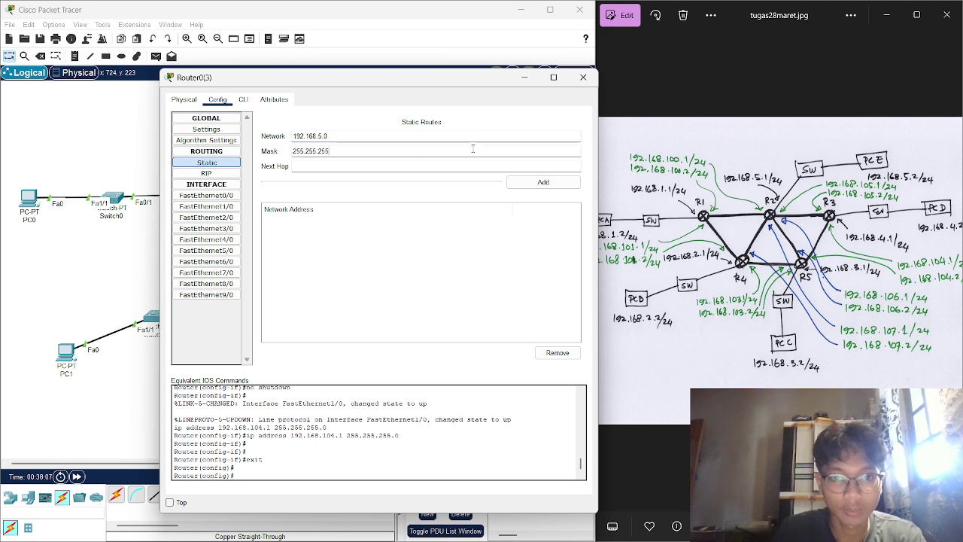
pyautogui.click(416, 166)
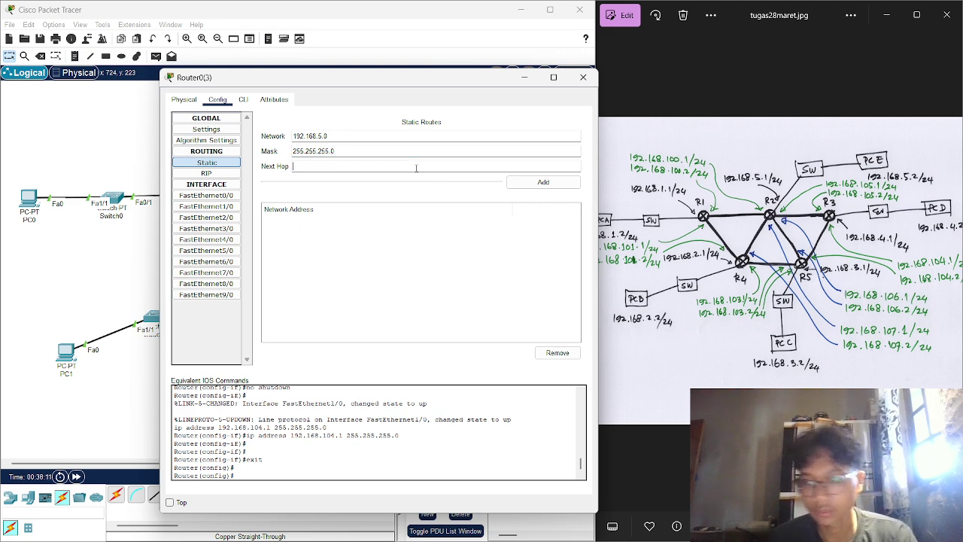
pyautogui.write('192.168')
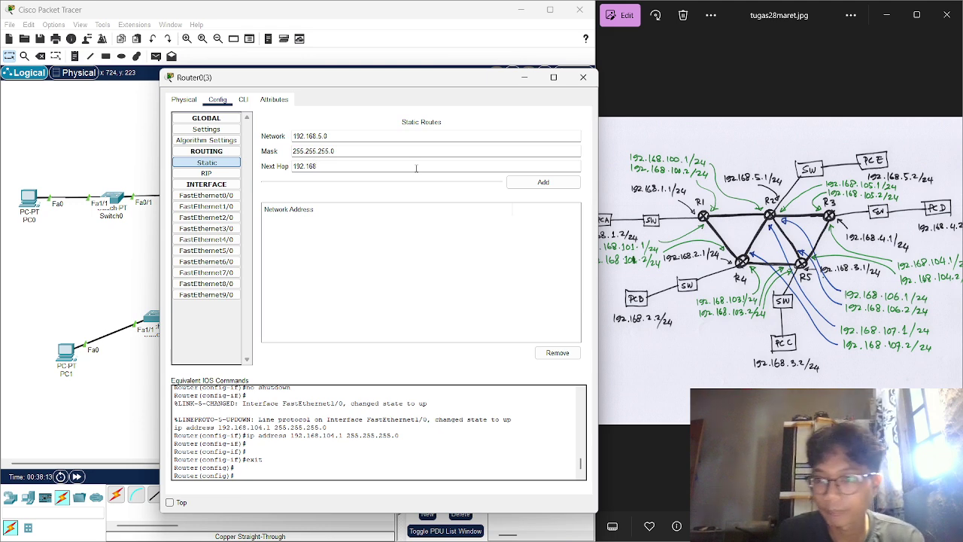
pyautogui.write('.105.1')
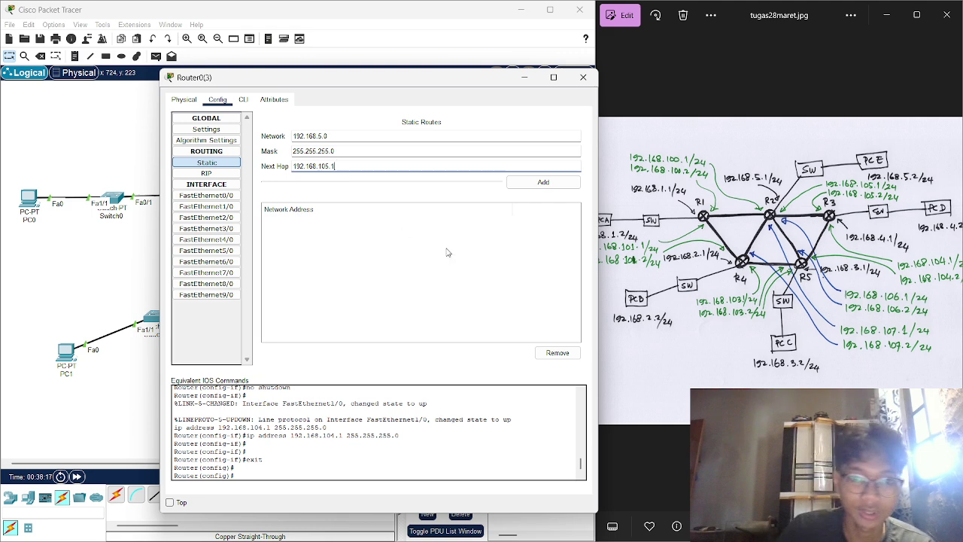
pyautogui.click(543, 183)
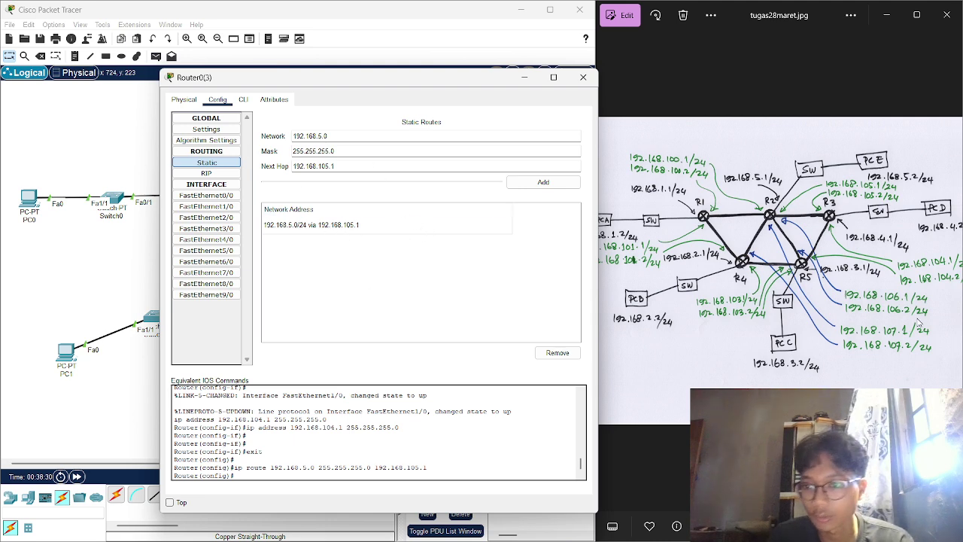
# - Add a static route on Router0(3) to network 192.168.3.0, mask 255.255.255.0, with next hop 192.168.104.2, and close its configuration
pyautogui.click(320, 136)
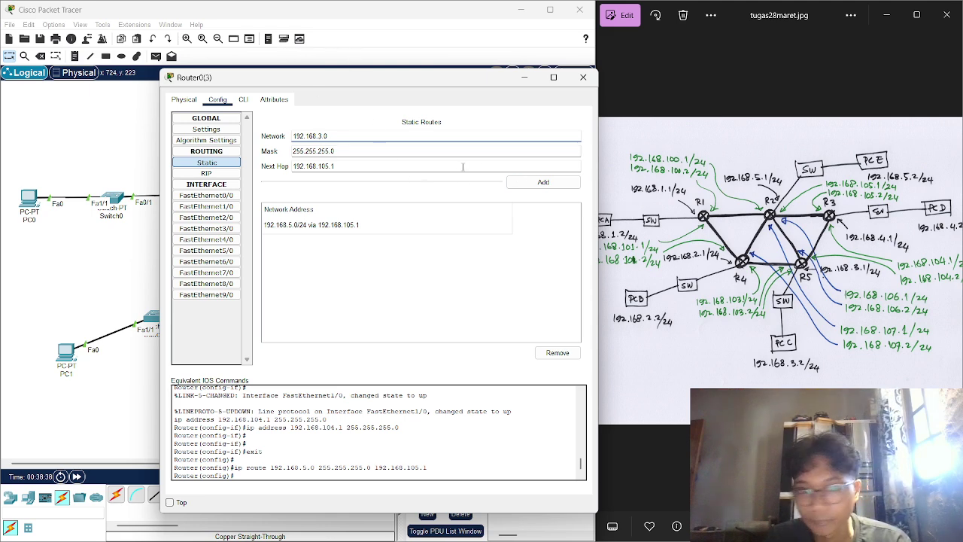
pyautogui.click(347, 167)
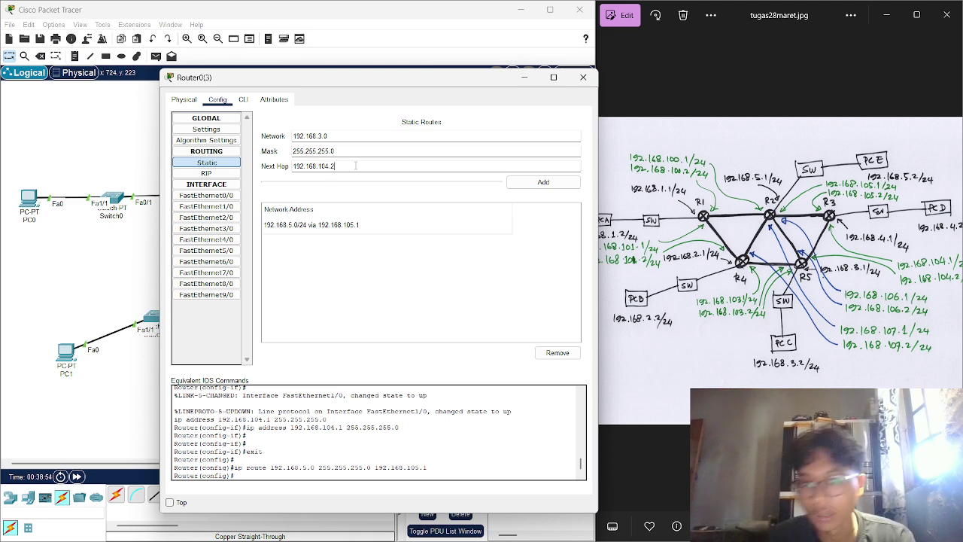
pyautogui.click(557, 185)
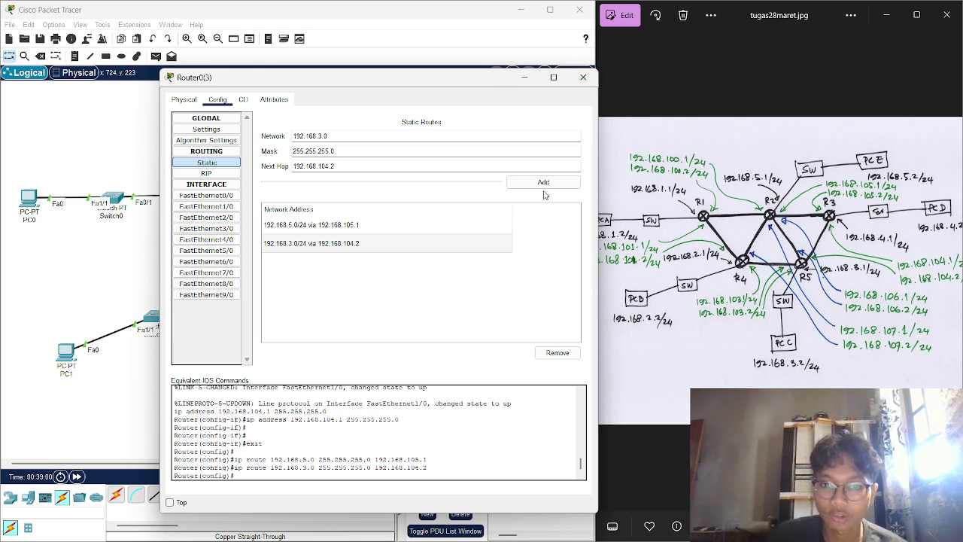
pyautogui.click(399, 243)
pyautogui.click(583, 77)
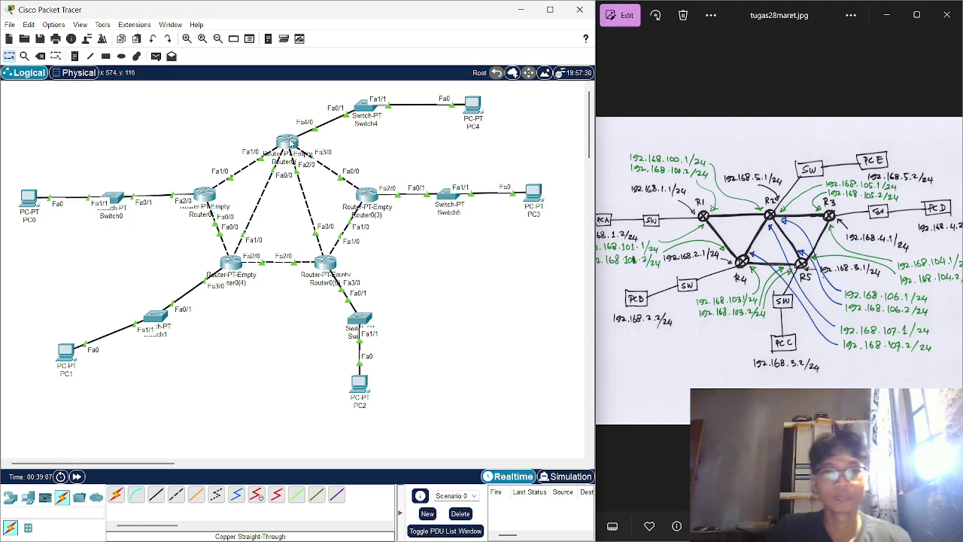
# - Open the static routing settings of Router0(2) and enter 192.168.1.0 as the destination network
pyautogui.click(289, 143)
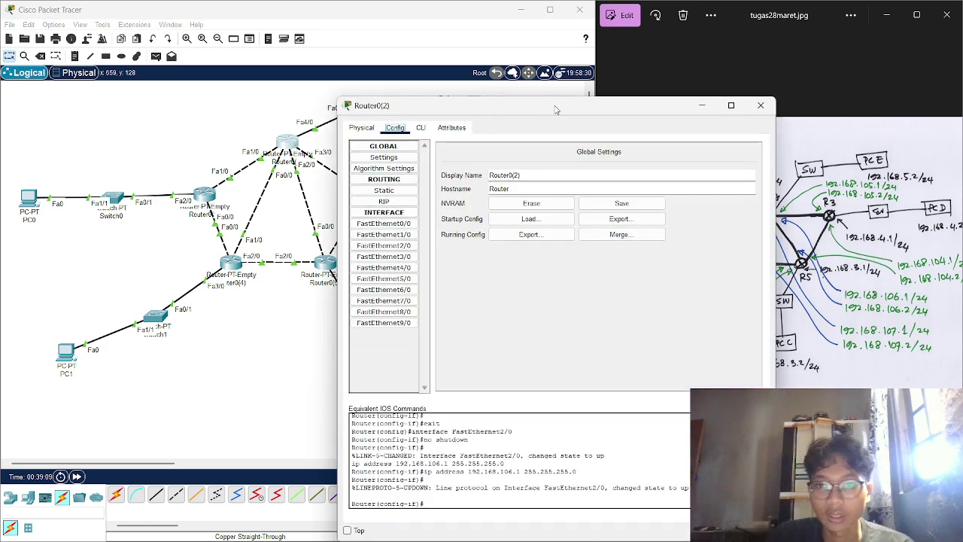
pyautogui.moveTo(555, 110)
pyautogui.mouseDown()
pyautogui.moveTo(410, 91)
pyautogui.moveTo(370, 65)
pyautogui.mouseUp()
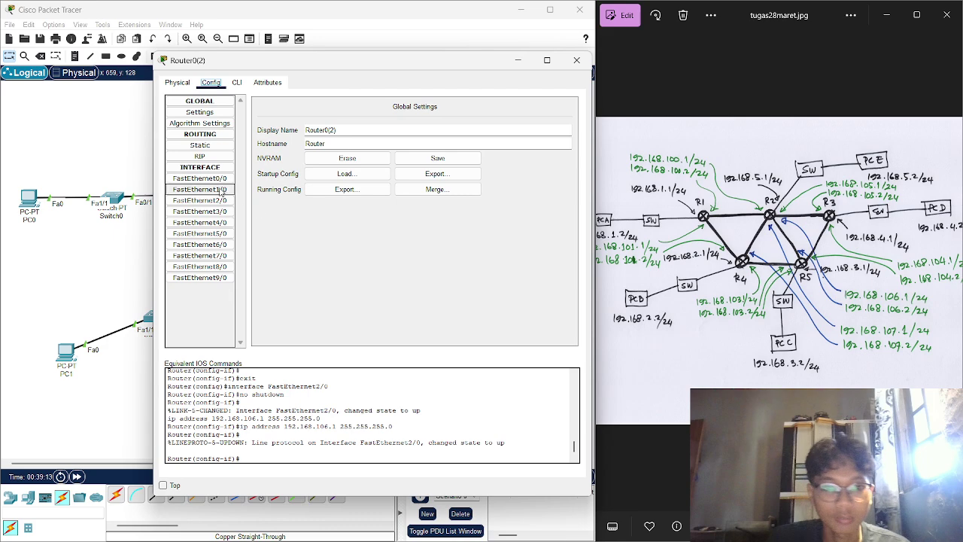
pyautogui.click(216, 147)
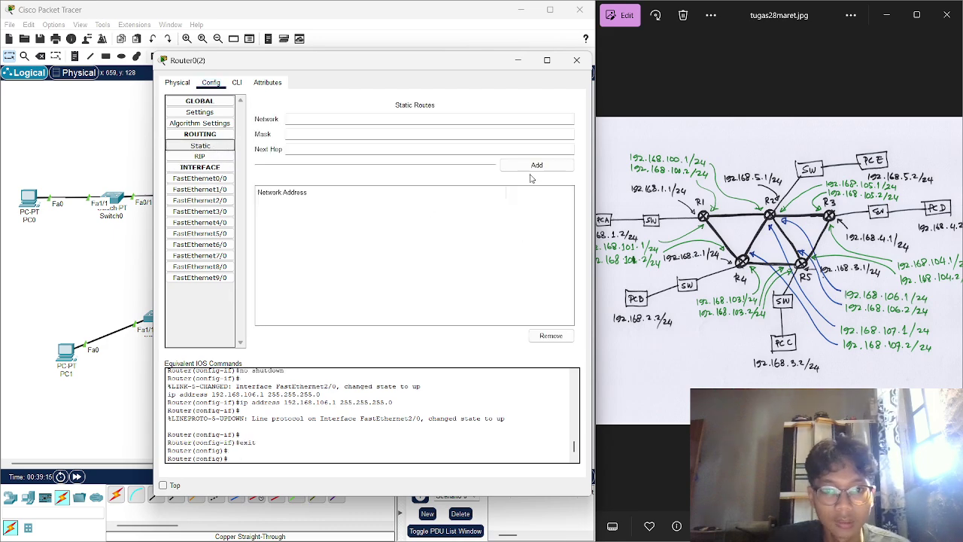
pyautogui.moveTo(406, 69); pyautogui.dragTo(351, 63)
pyautogui.click(280, 111)
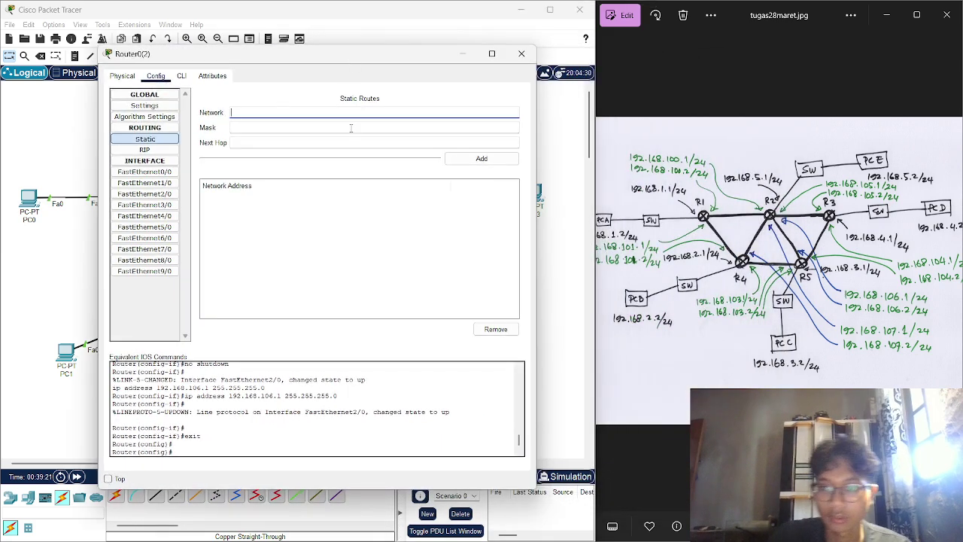
pyautogui.write('192')
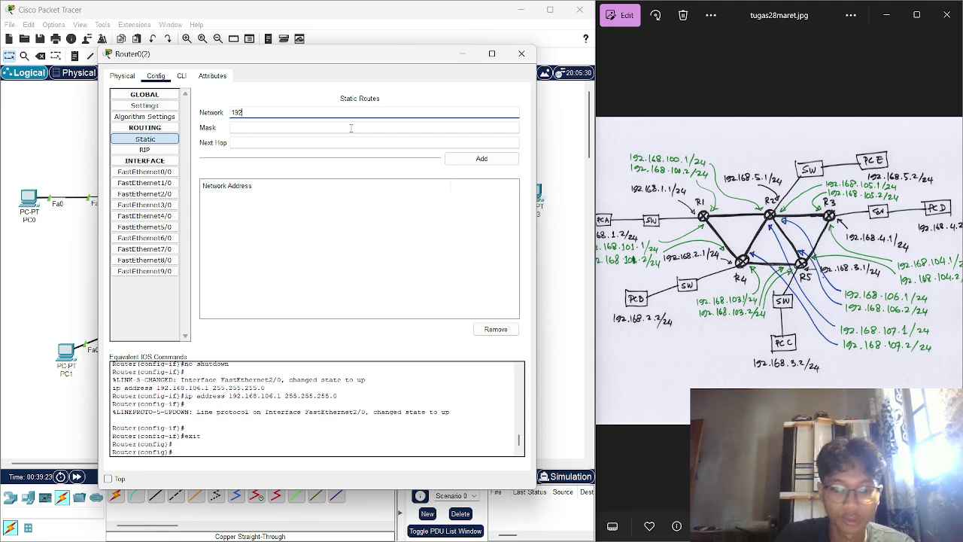
pyautogui.write('.168.1')
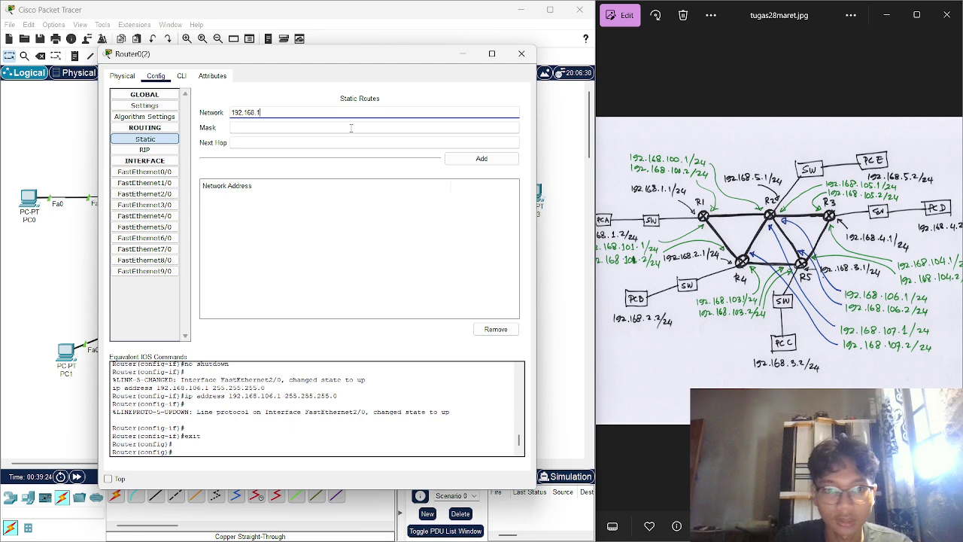
pyautogui.write('.0')
# - Try to add the 192.168.1.0 route on Router0(2) with mask 255.255.255.0 and next hop 192.168.100.2, and close its configuration
pyautogui.click(351, 127)
pyautogui.write('255.255.0')
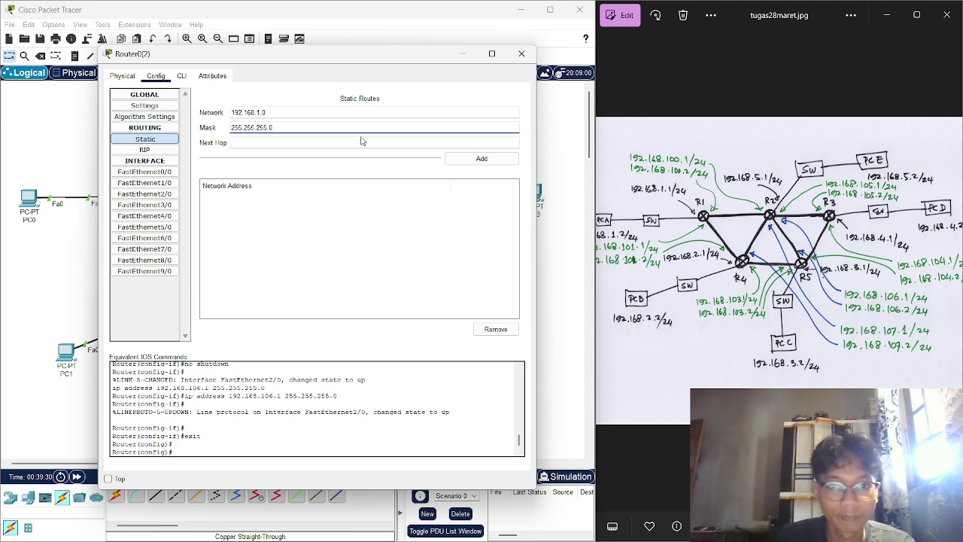
pyautogui.click(363, 143)
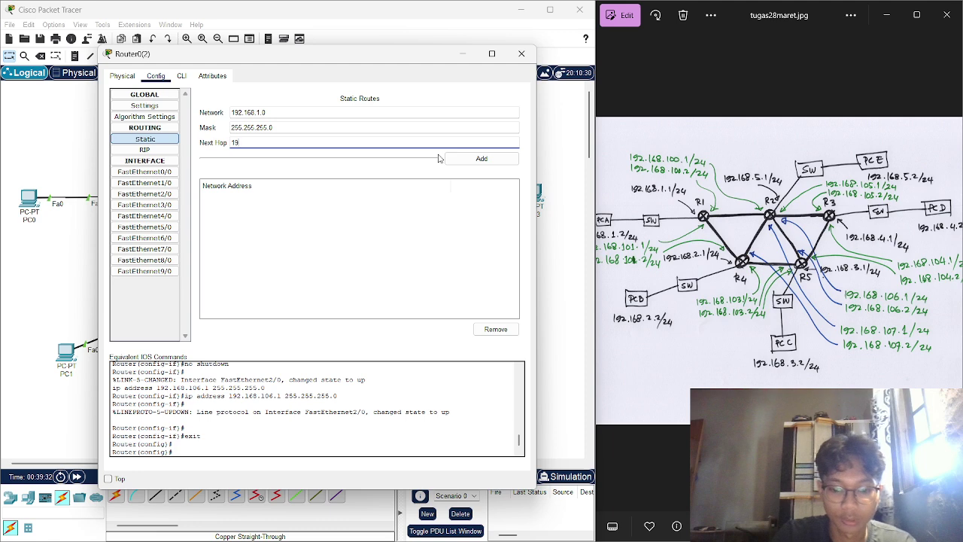
pyautogui.write('192.168')
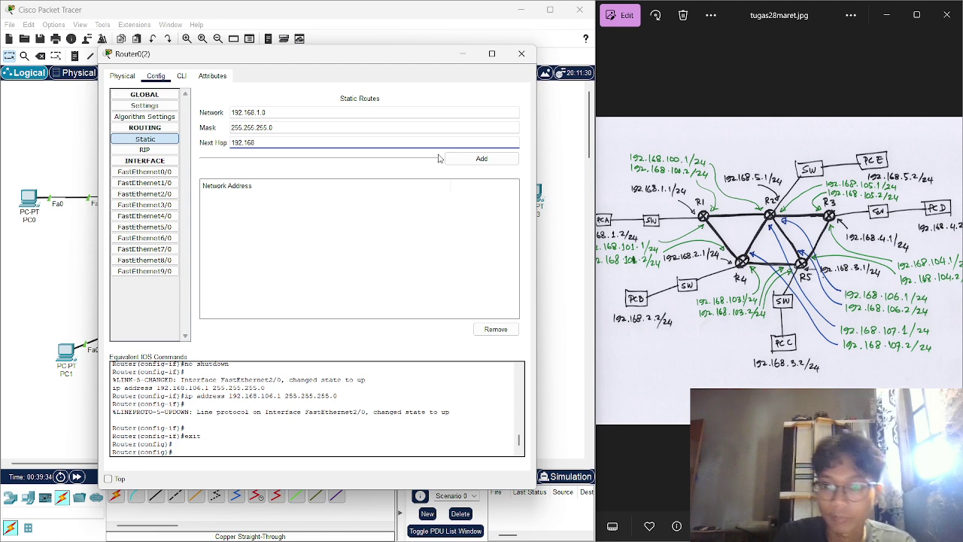
pyautogui.write('.100.2')
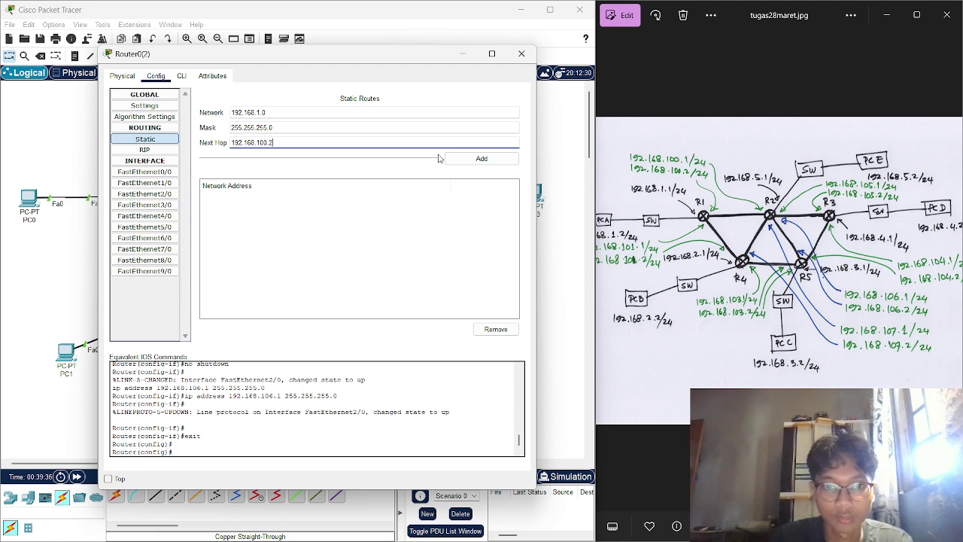
pyautogui.click(455, 161)
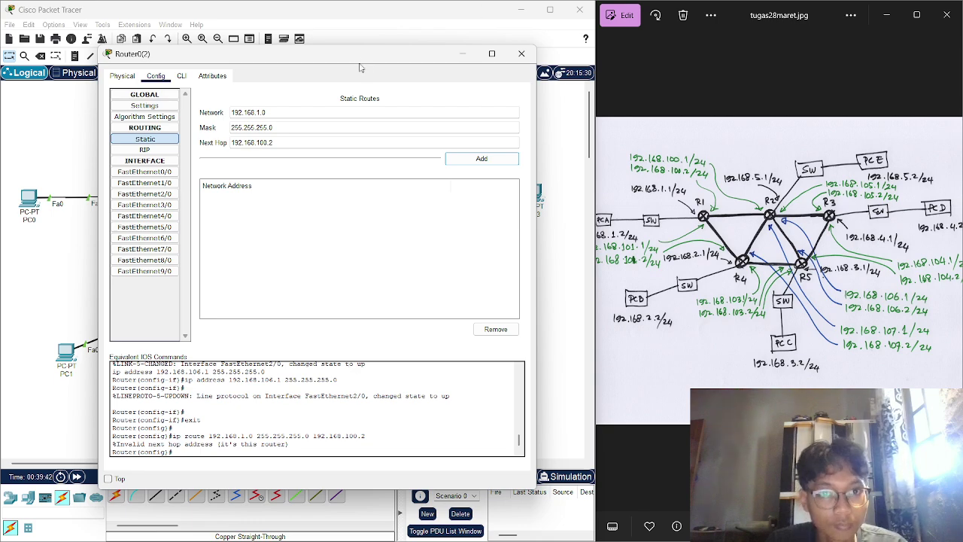
pyautogui.moveTo(360, 67)
pyautogui.mouseDown()
pyautogui.moveTo(597, 68)
pyautogui.moveTo(439, 56)
pyautogui.mouseUp()
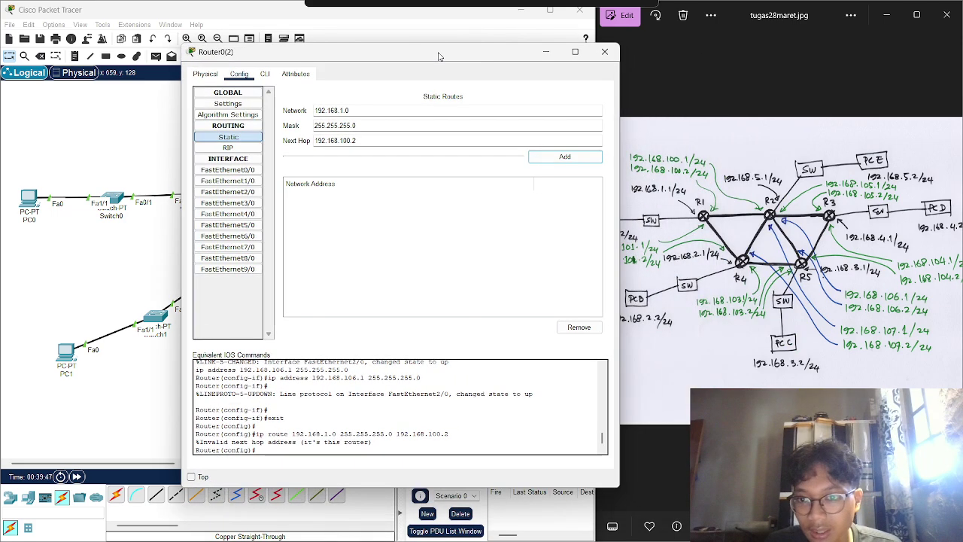
pyautogui.click(602, 51)
# - Set the IPv4 address of FastEthernet1/0 on Router0(2) to 192.168.100.1
pyautogui.click(296, 142)
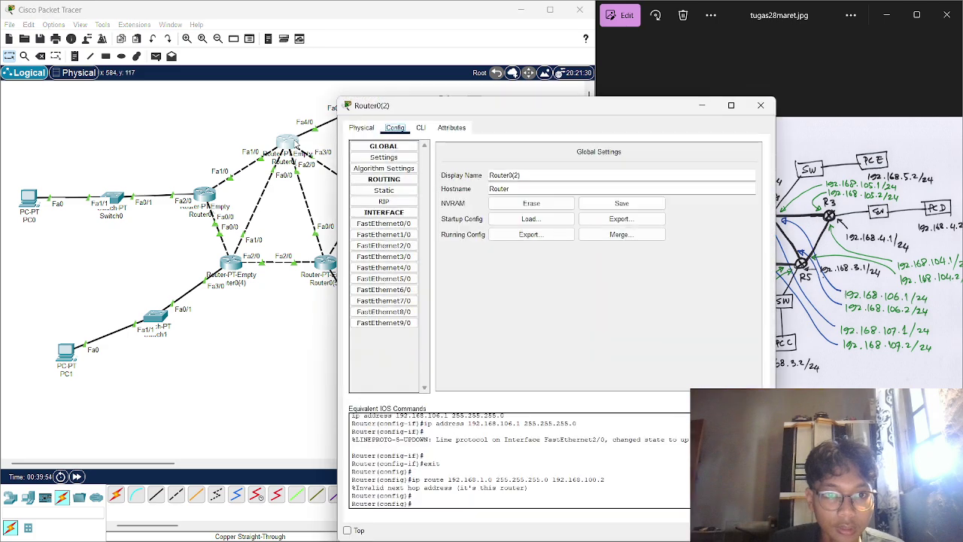
pyautogui.click(383, 234)
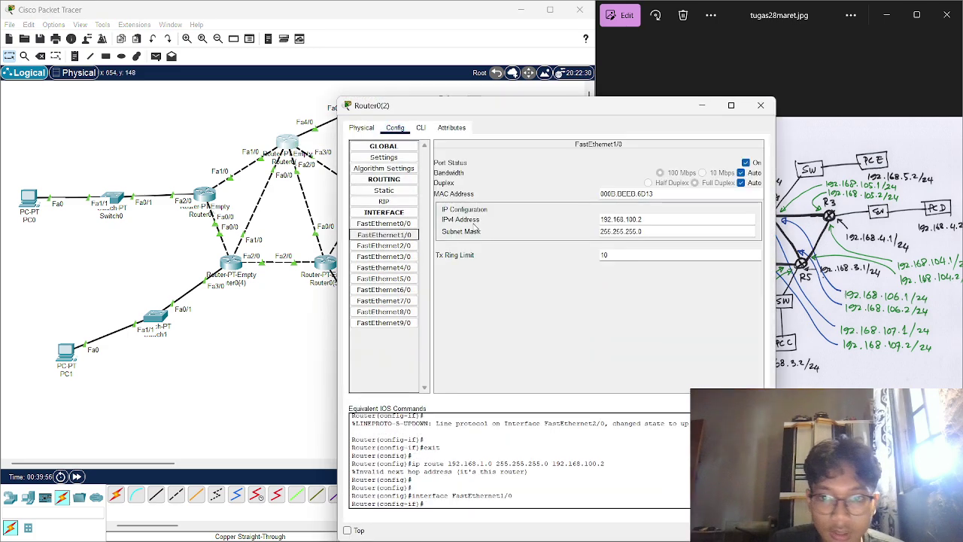
pyautogui.click(645, 221)
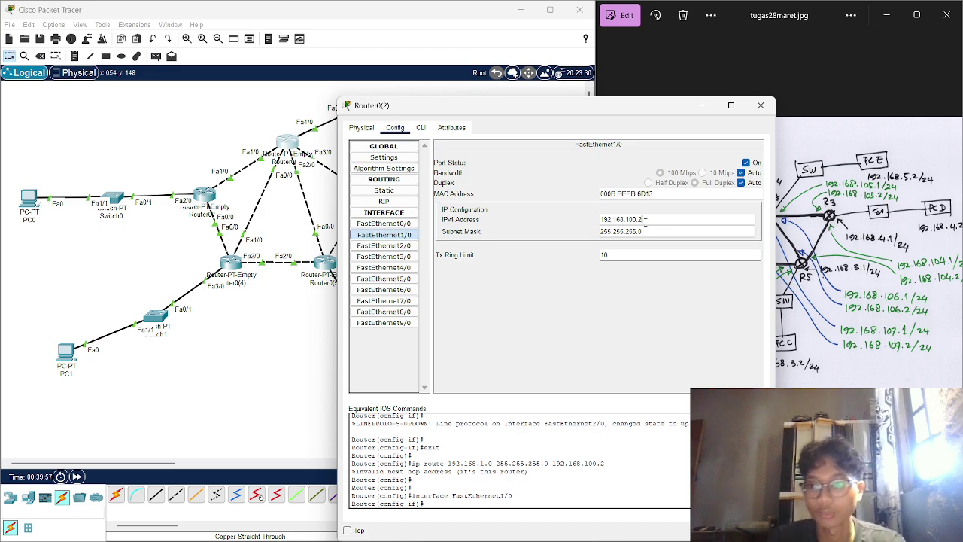
pyautogui.moveTo(665, 107); pyautogui.dragTo(524, 83)
pyautogui.write('192.168.100.1')
pyautogui.press('Return')
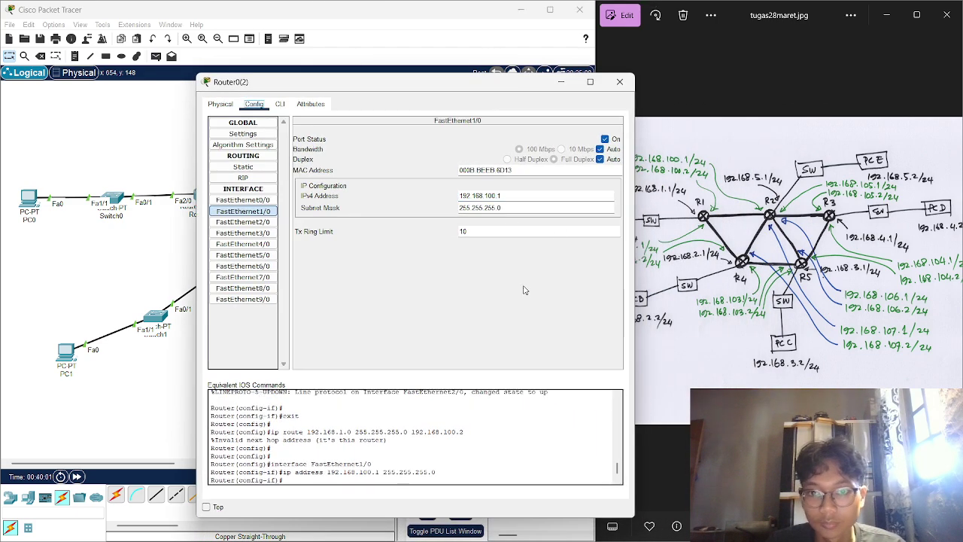
# - Reapply IPv4 address 192.168.100.2 on FastEthernet1/0 of Router0(1), closing the Router0(2) and Router0(1) configurations
pyautogui.click(619, 81)
pyautogui.click(203, 195)
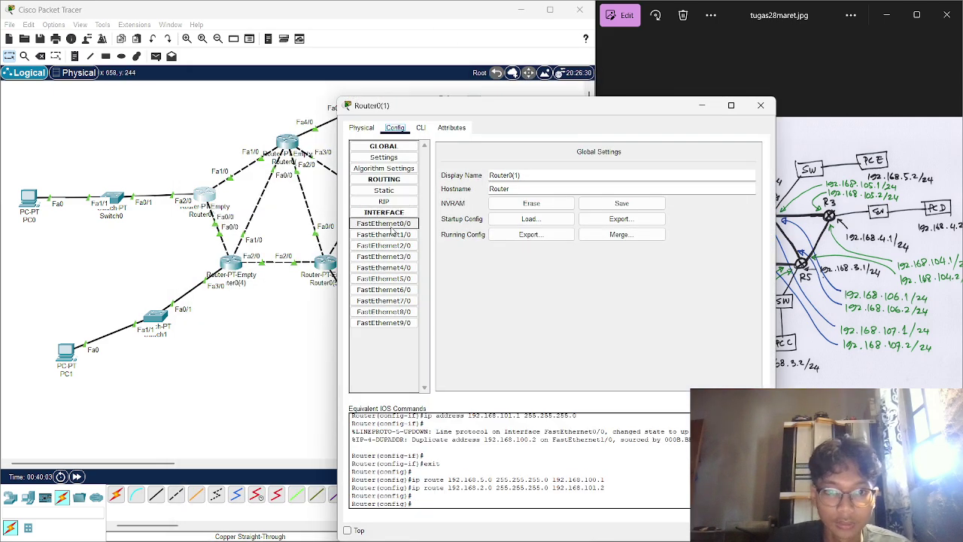
pyautogui.click(388, 234)
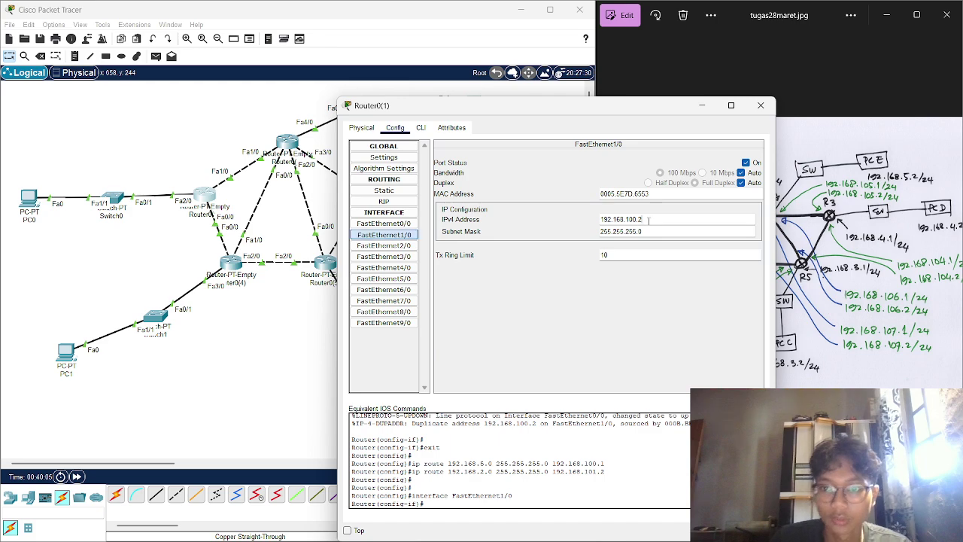
pyautogui.press('Return')
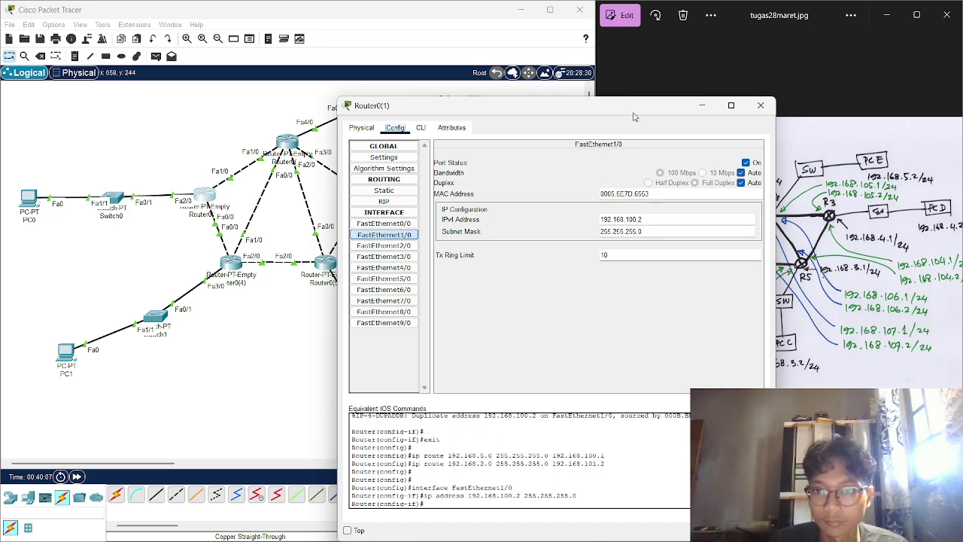
pyautogui.moveTo(639, 112); pyautogui.dragTo(486, 103)
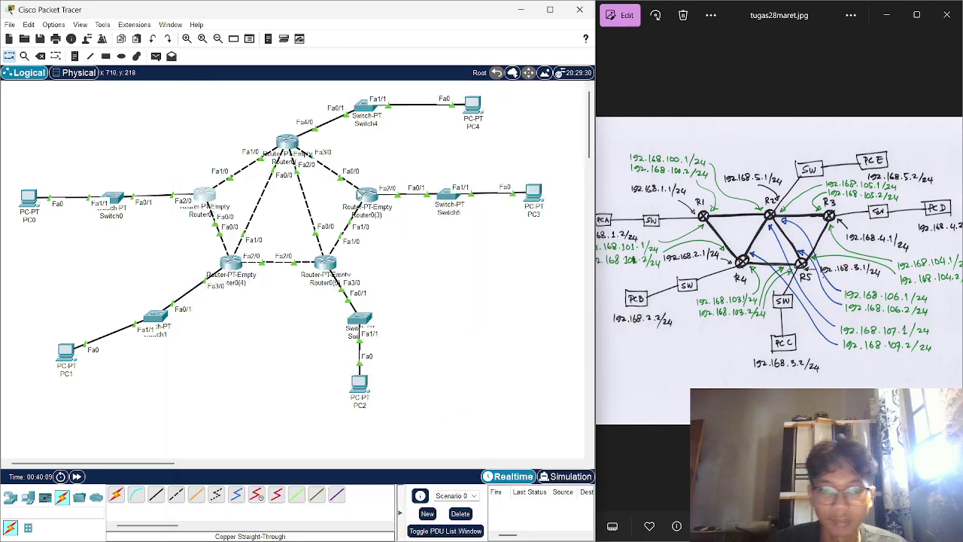
pyautogui.click(608, 99)
# - Add a static route on Router0(2) to network 192.168.1.0, mask 255.255.255.0, with next hop 192.168.100.2
pyautogui.click(284, 143)
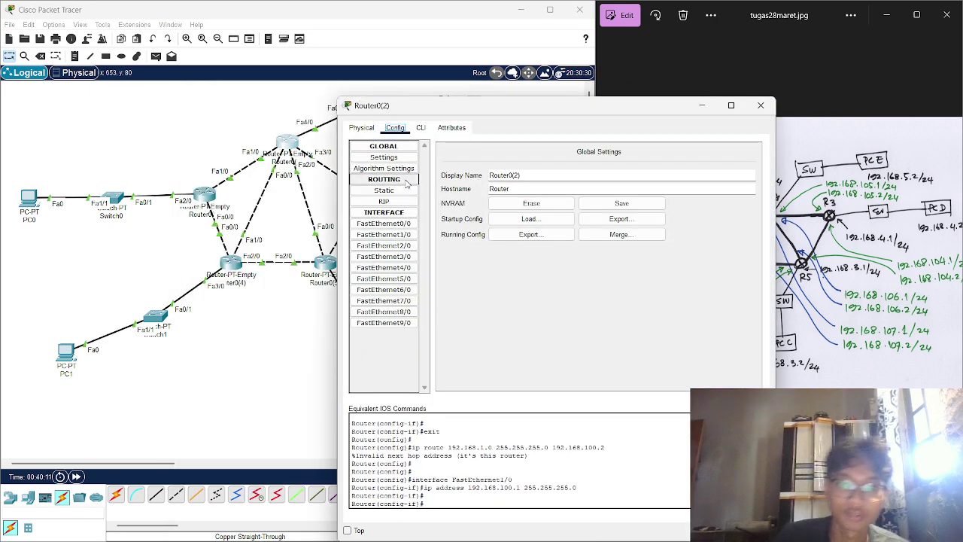
pyautogui.click(385, 191)
pyautogui.click(546, 164)
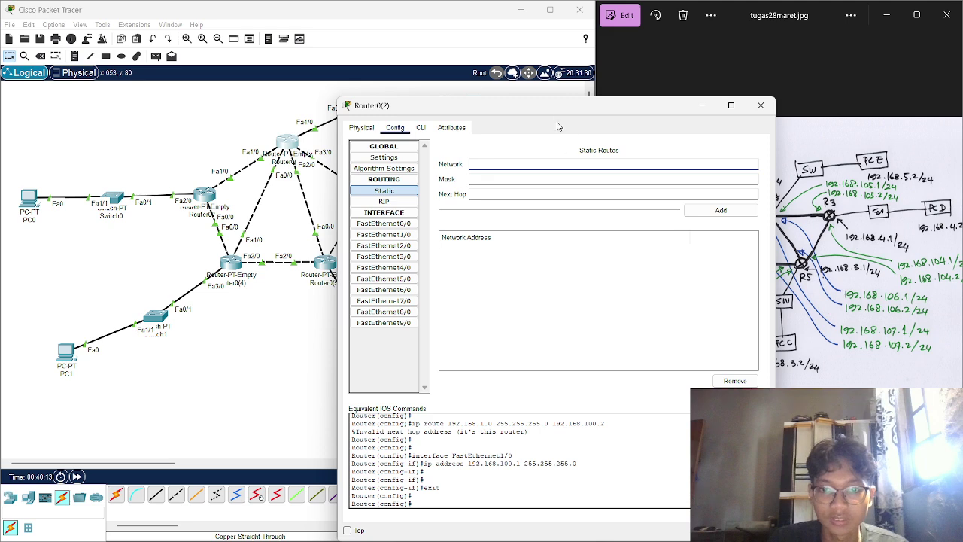
pyautogui.moveTo(563, 112); pyautogui.dragTo(402, 90)
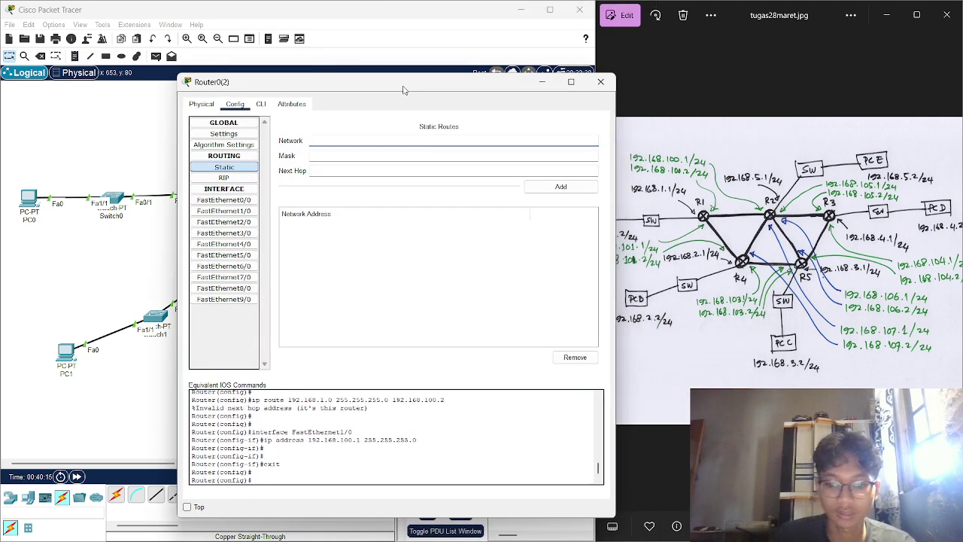
pyautogui.write('192')
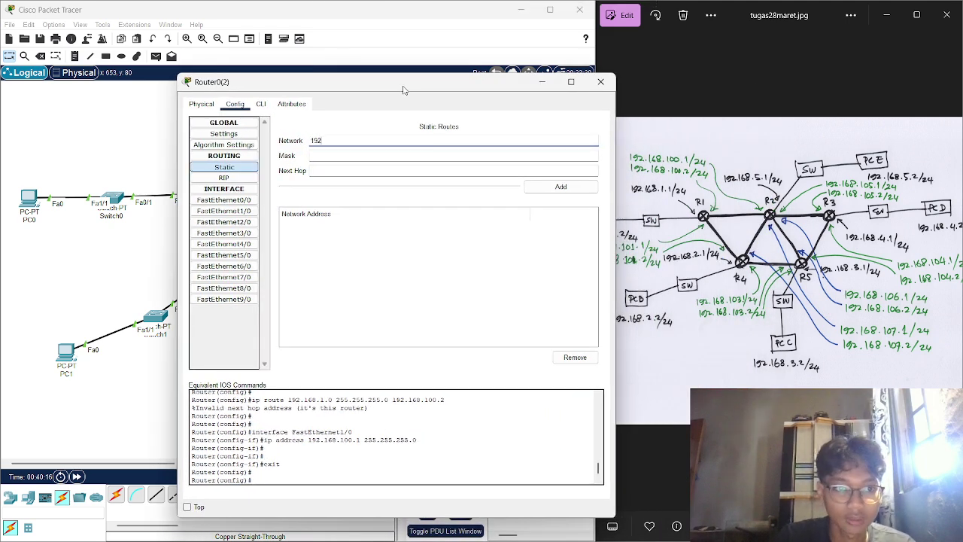
pyautogui.write('.168')
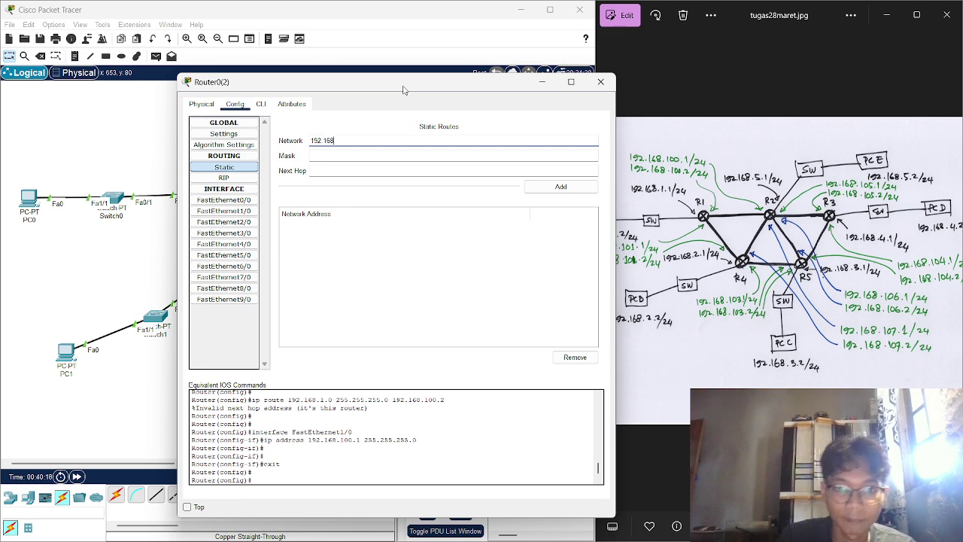
pyautogui.write('.1.')
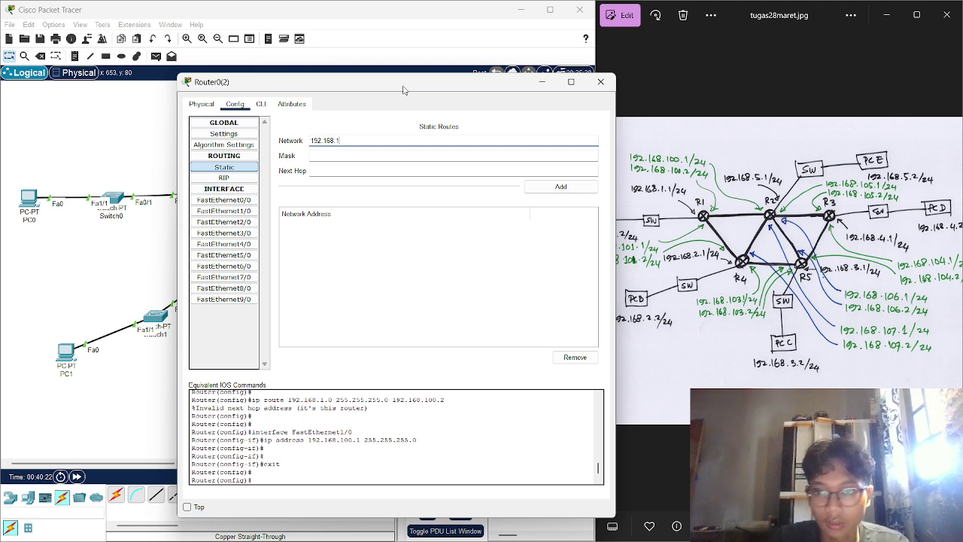
pyautogui.write('1')
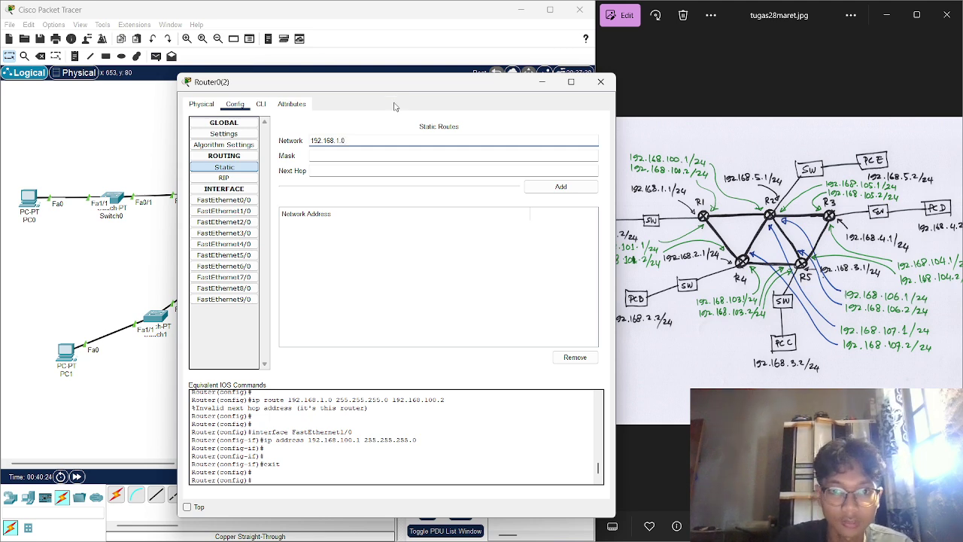
pyautogui.click(364, 157)
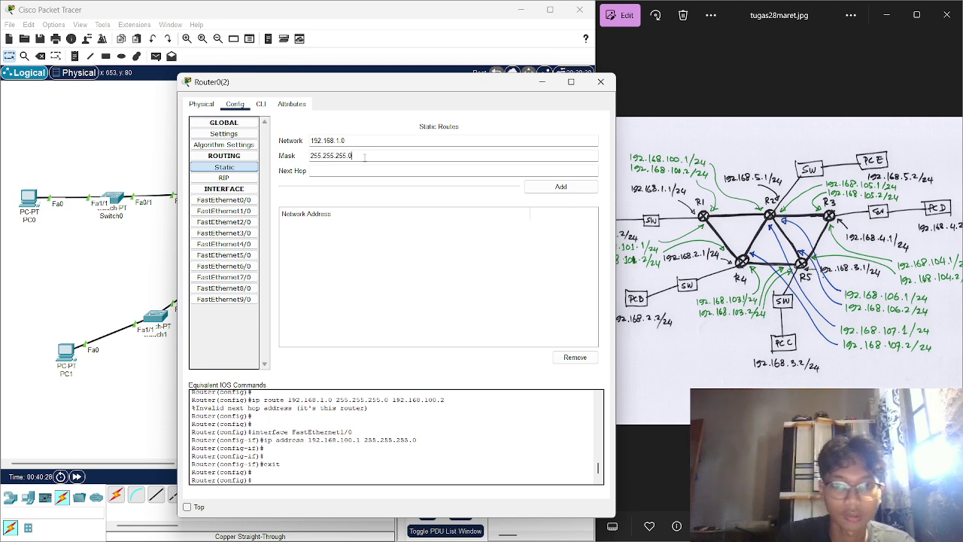
pyautogui.click(353, 171)
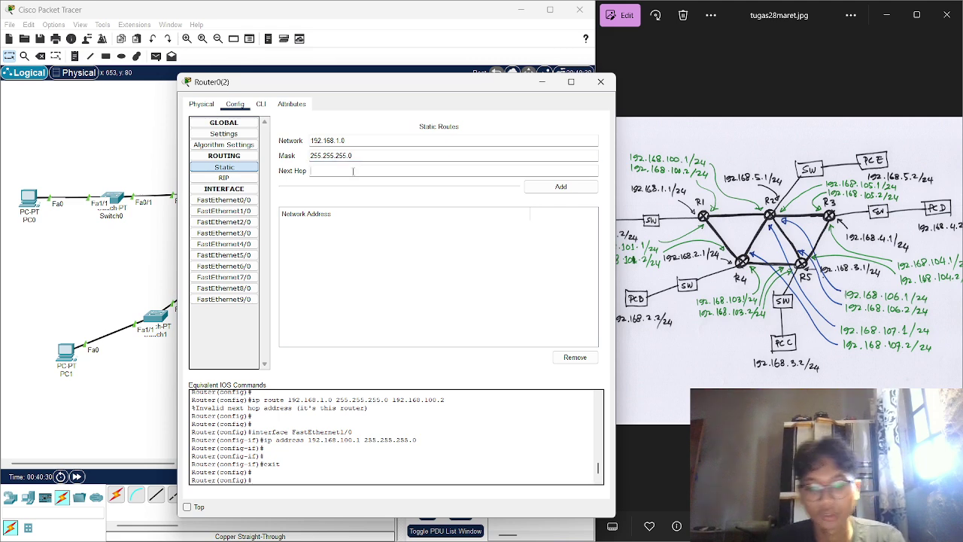
pyautogui.write('192.168.100.2')
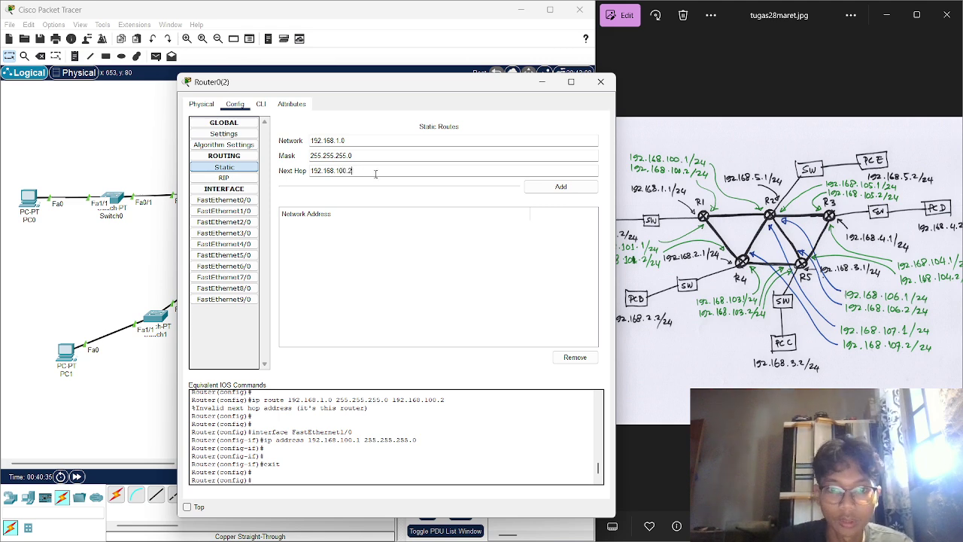
pyautogui.click(533, 187)
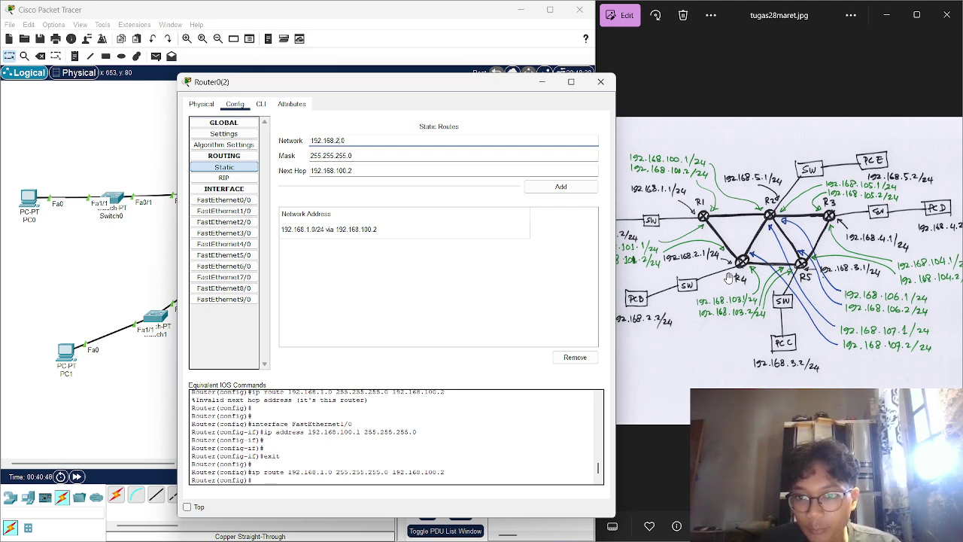
# - Add a static route on Router0(2) to network 192.168.2.0, mask 255.255.255.0, with next hop 192.168.107.2
pyautogui.click(390, 172)
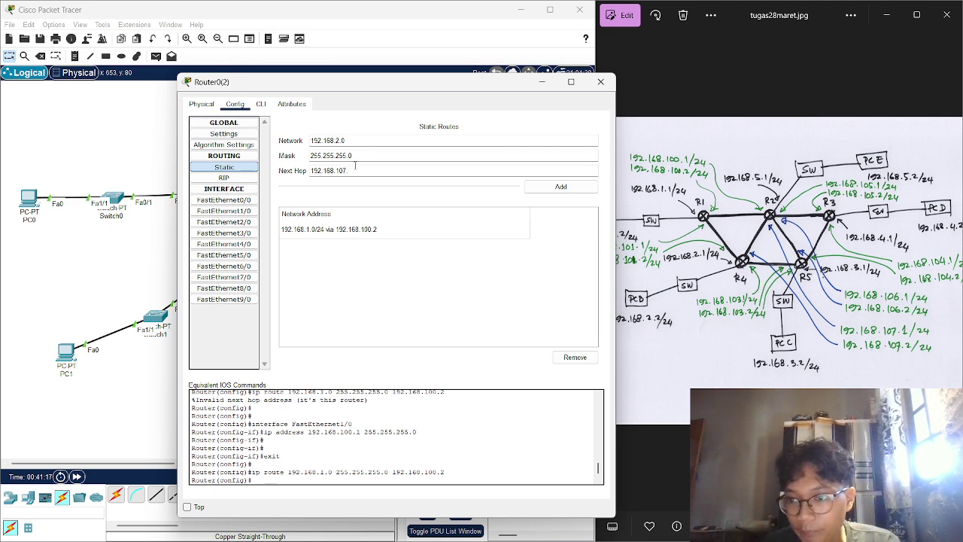
pyautogui.write('2')
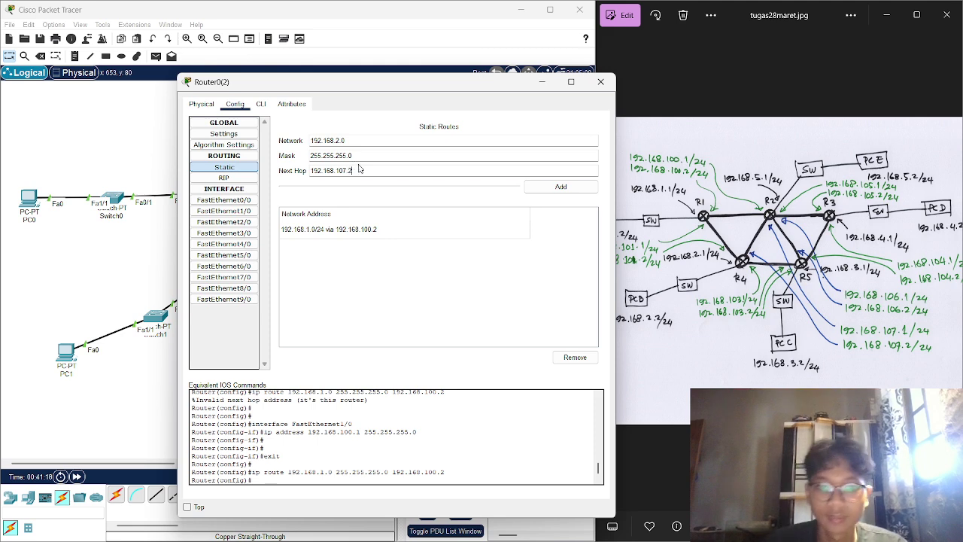
pyautogui.click(561, 186)
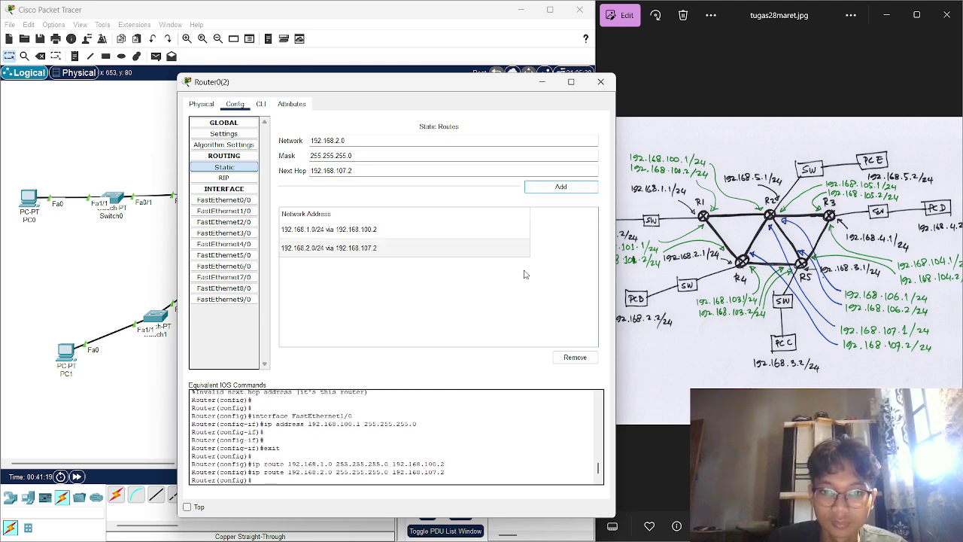
# - Add a static route on Router0(2) to network 192.168.3.0, mask 255.255.255.0, with next hop 192.168.106.2
pyautogui.click(360, 140)
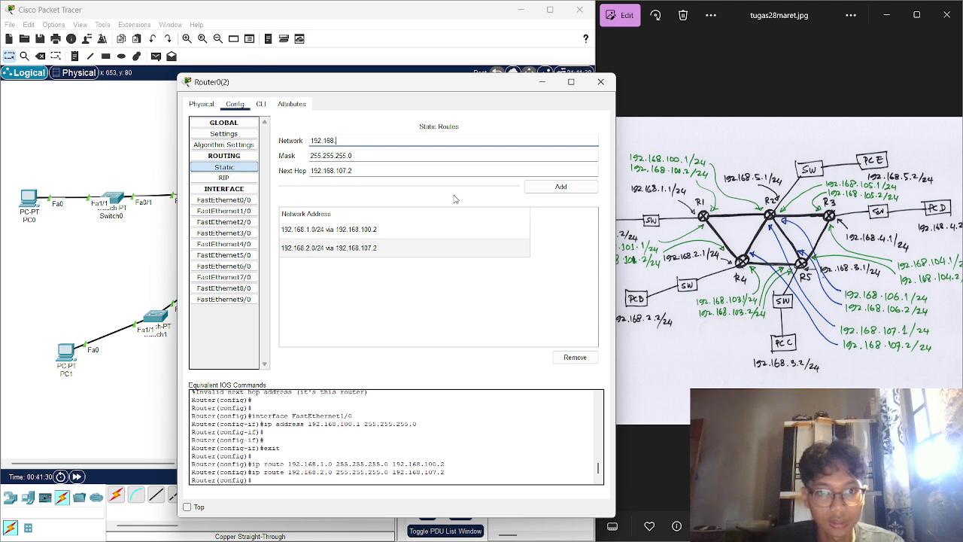
pyautogui.write('.1')
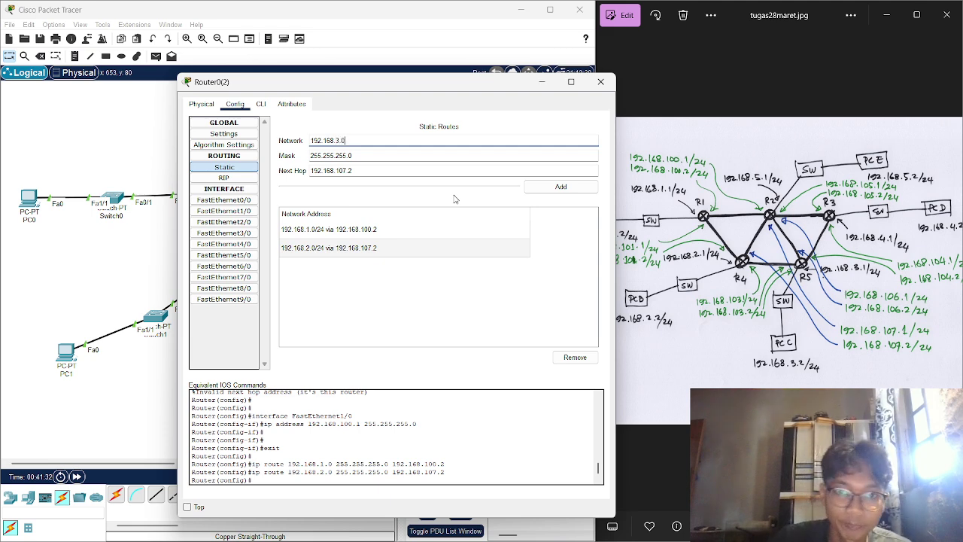
pyautogui.click(400, 171)
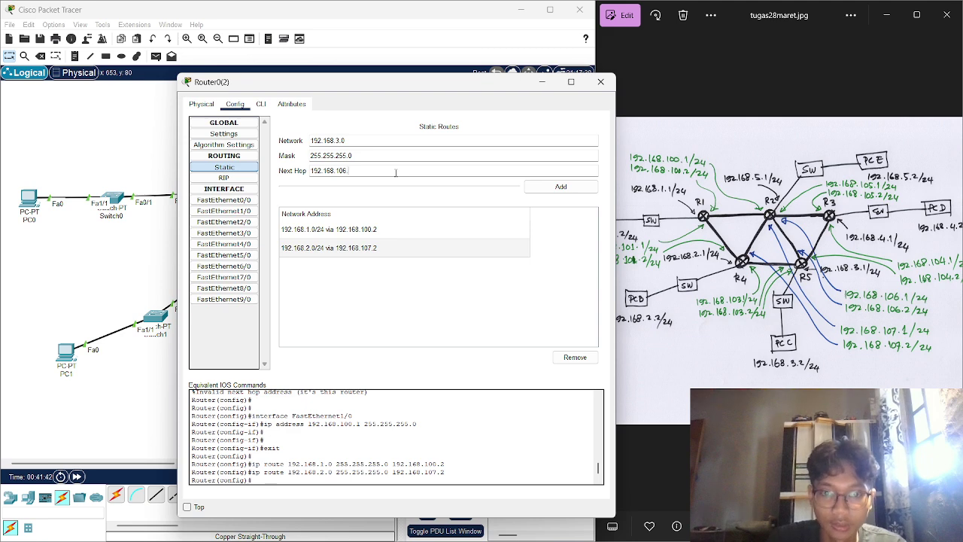
pyautogui.click(561, 187)
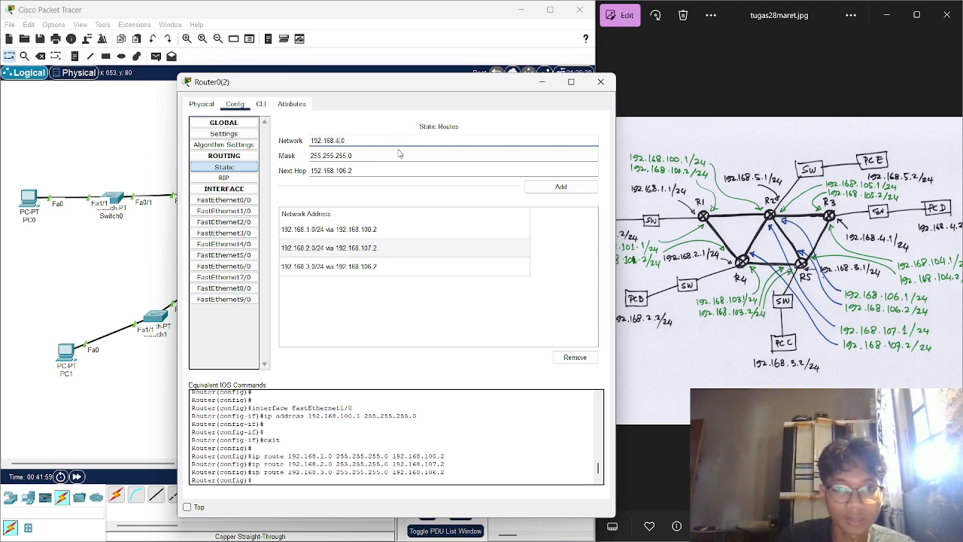
# - Add a static route on Router0(2) to network 192.168.4.0, mask 255.255.255.0, with next hop 192.168.105.2, and close its configuration
pyautogui.click(391, 170)
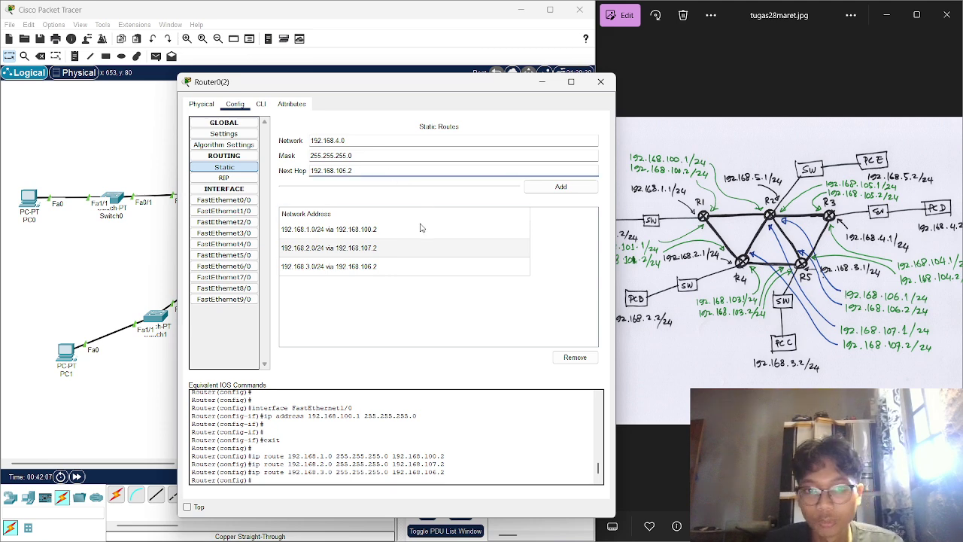
pyautogui.click(434, 186)
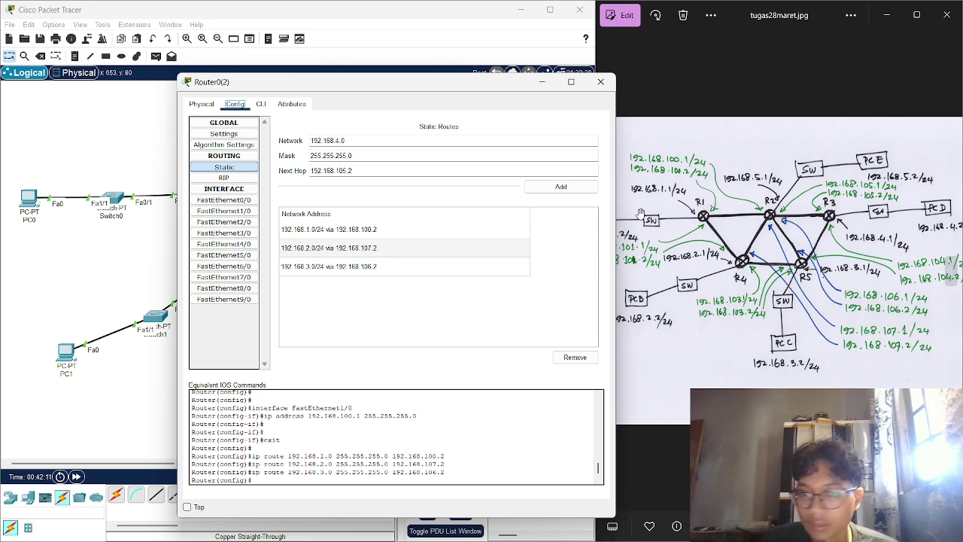
pyautogui.click(560, 186)
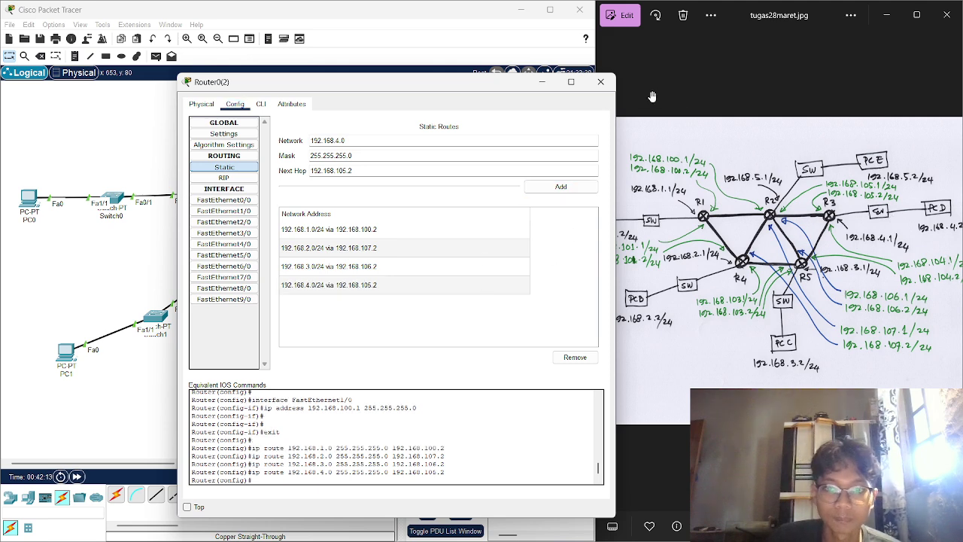
pyautogui.click(600, 82)
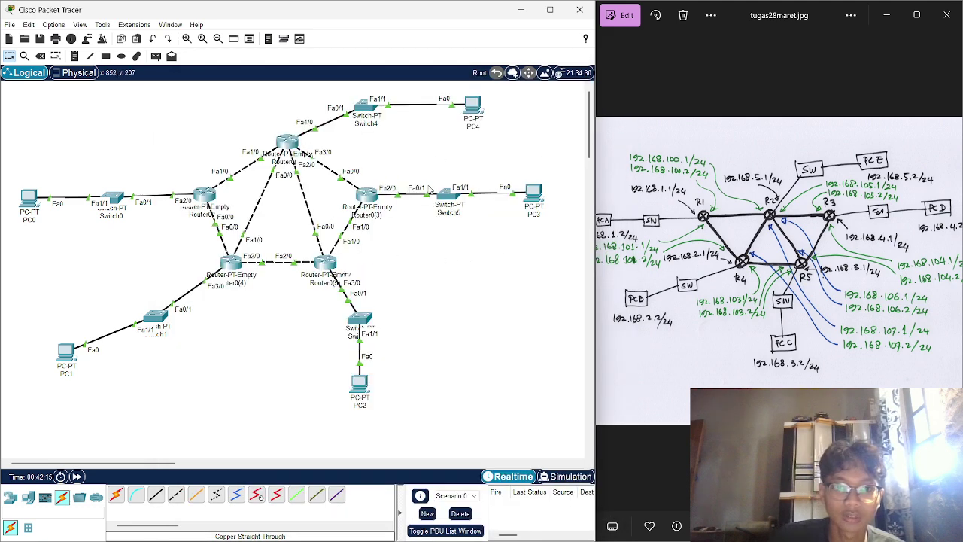
# - Move PC1 and its switch closer to Router0(4) in the topology
pyautogui.moveTo(68, 352); pyautogui.dragTo(102, 351)
pyautogui.moveTo(156, 315); pyautogui.dragTo(176, 298)
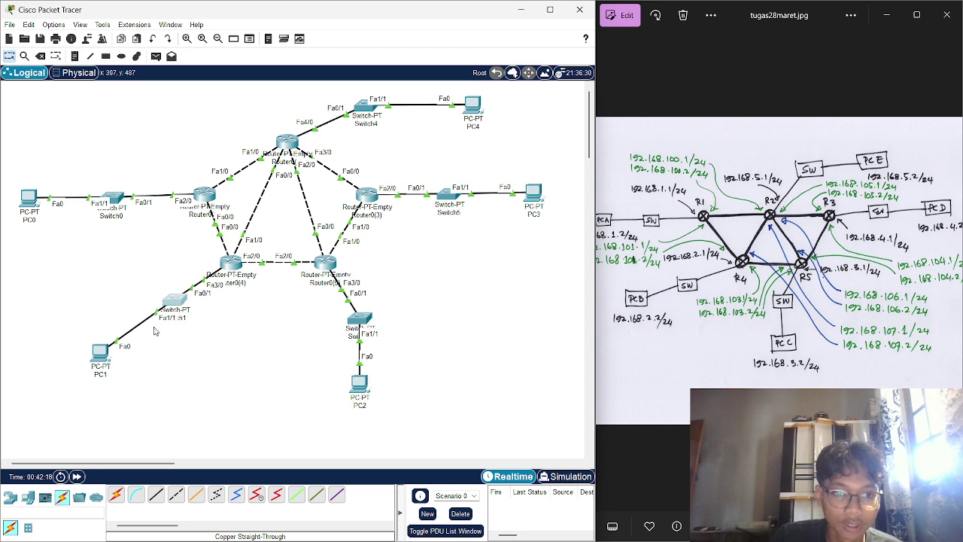
pyautogui.click(112, 347)
pyautogui.moveTo(115, 360); pyautogui.dragTo(133, 347)
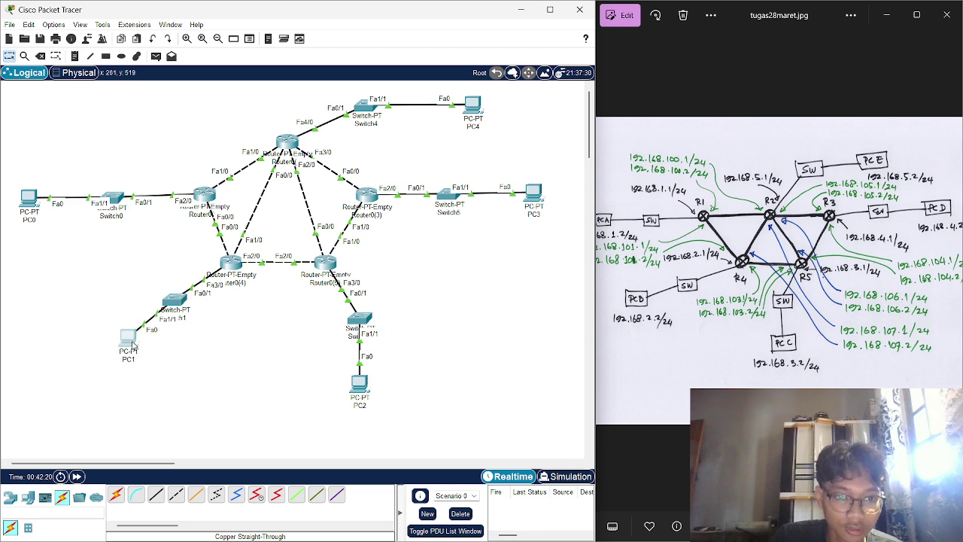
pyautogui.moveTo(177, 304); pyautogui.dragTo(188, 306)
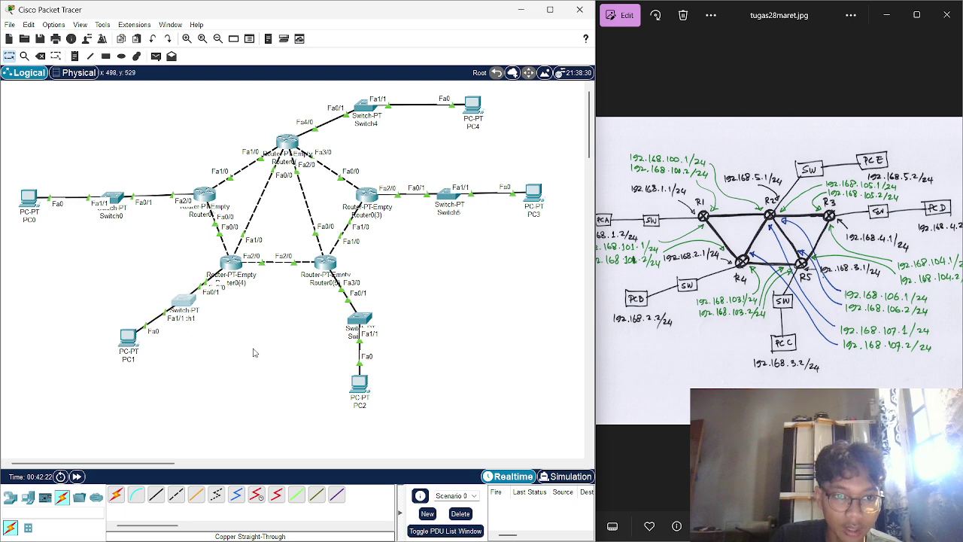
# - Move PC2 and Switch2 closer to their router, and shift Switch4 and PC4 slightly outward from theirs
pyautogui.moveTo(354, 391); pyautogui.dragTo(395, 371)
pyautogui.moveTo(367, 319); pyautogui.dragTo(362, 309)
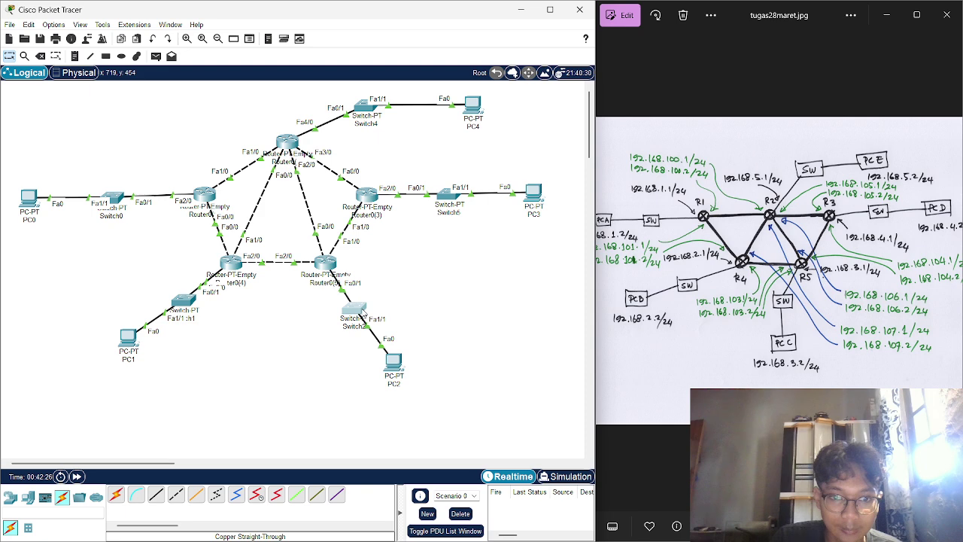
pyautogui.moveTo(390, 364); pyautogui.dragTo(382, 351)
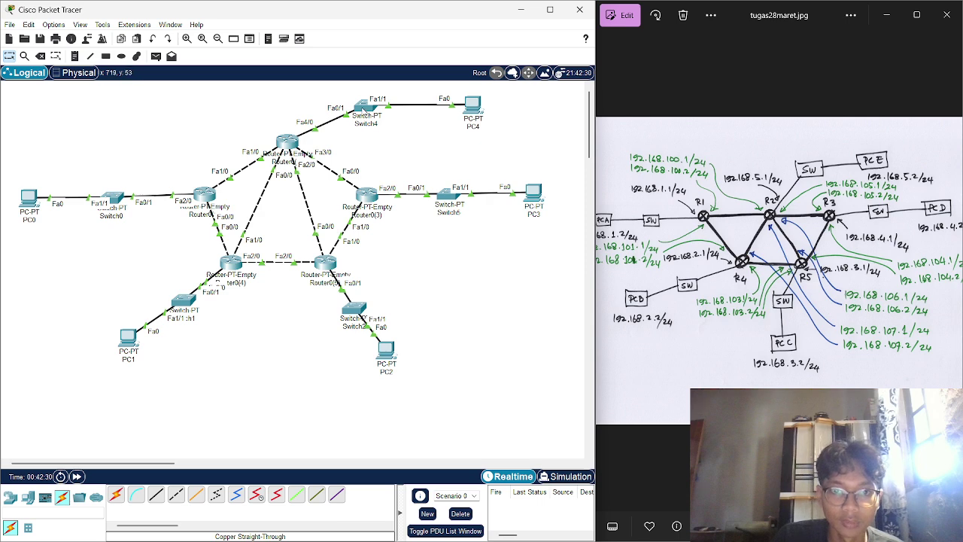
pyautogui.moveTo(365, 113)
pyautogui.mouseDown()
pyautogui.moveTo(290, 113)
pyautogui.moveTo(420, 119)
pyautogui.moveTo(316, 120)
pyautogui.moveTo(380, 115)
pyautogui.mouseUp()
pyautogui.moveTo(473, 107); pyautogui.dragTo(490, 110)
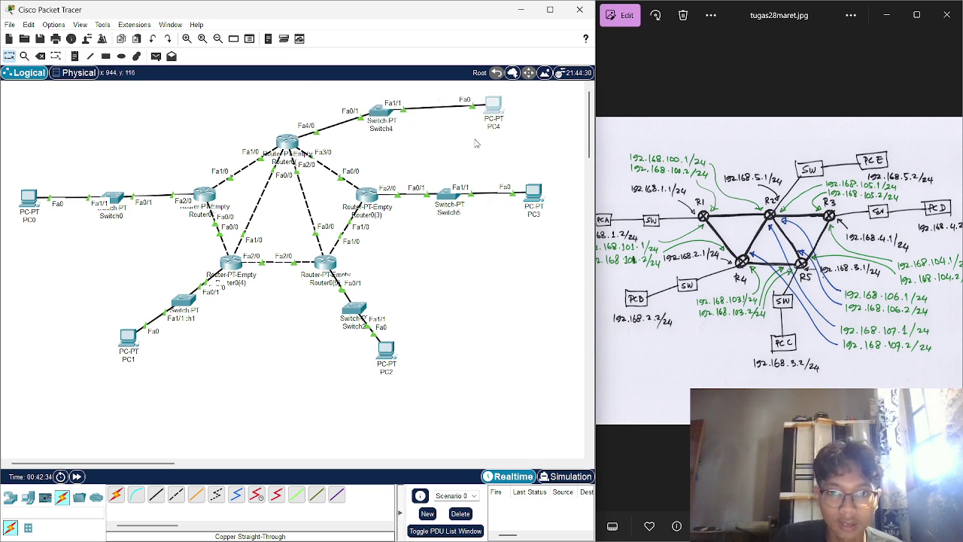
# - Send a simple PDU from PC0 to PC4 to test connectivity
pyautogui.click(156, 55)
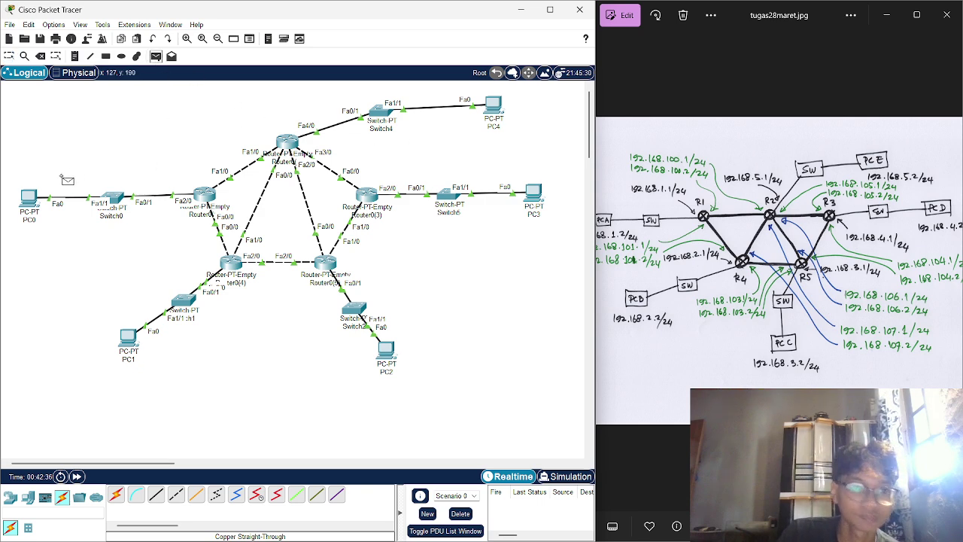
pyautogui.click(29, 202)
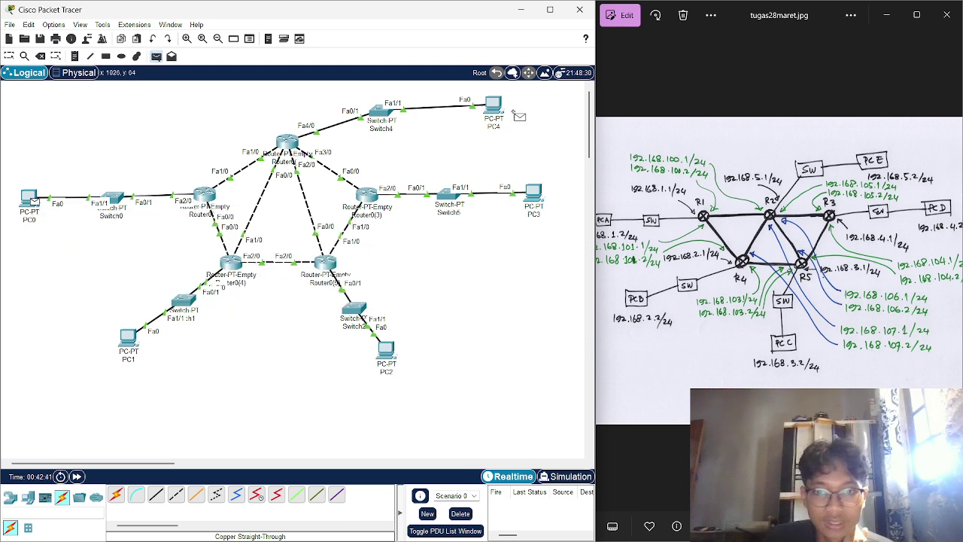
pyautogui.click(499, 111)
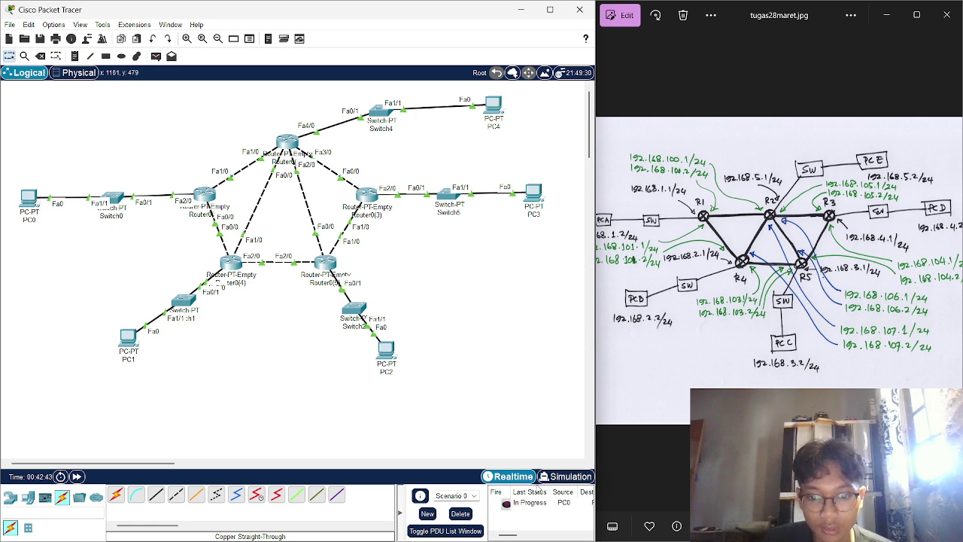
# - Check the IP configuration of PC4 and PC0, including their addresses, subnet masks and default gateways
pyautogui.click(508, 505)
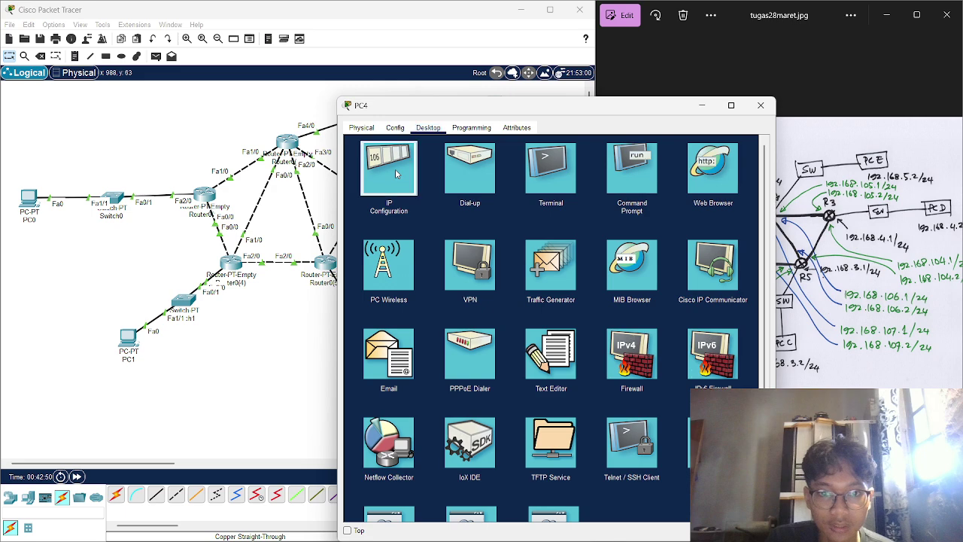
pyautogui.click(391, 257)
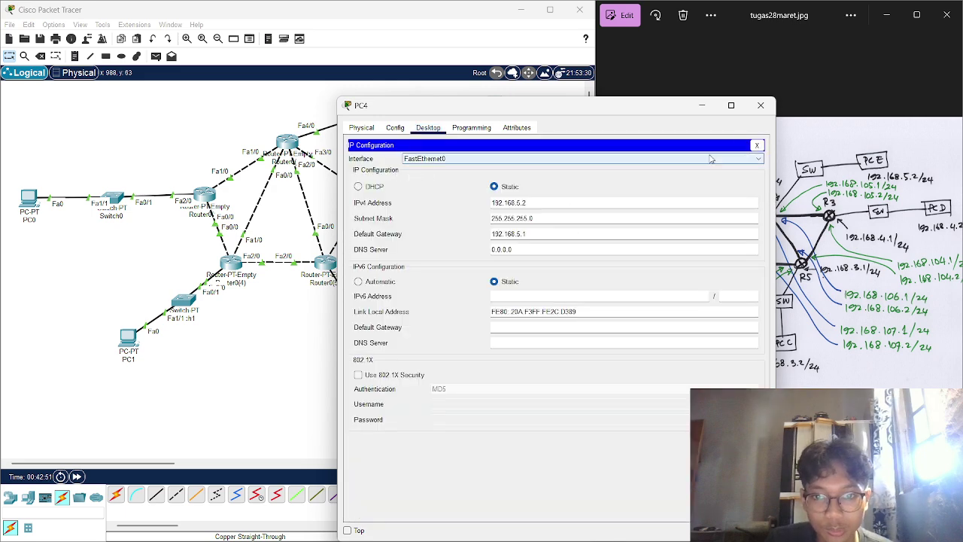
pyautogui.click(761, 105)
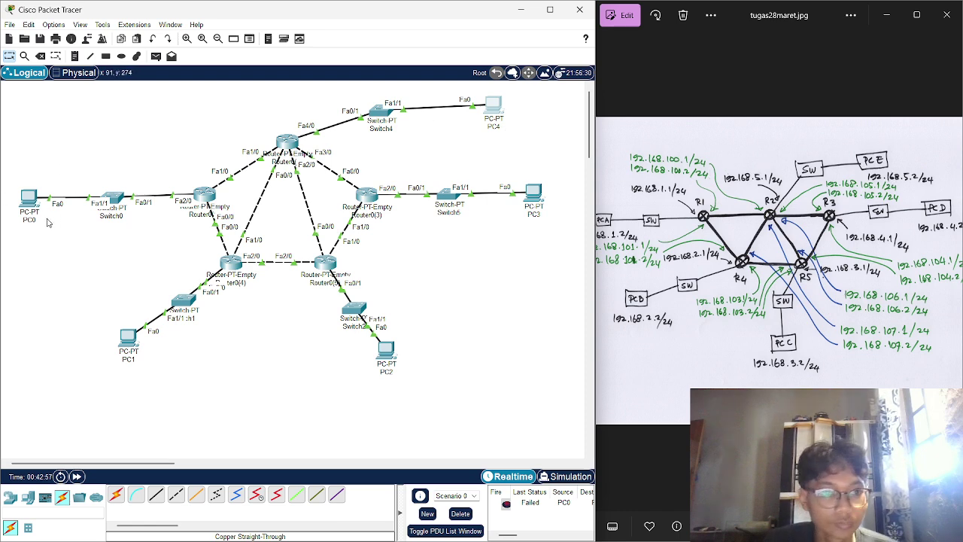
pyautogui.click(29, 197)
pyautogui.click(402, 167)
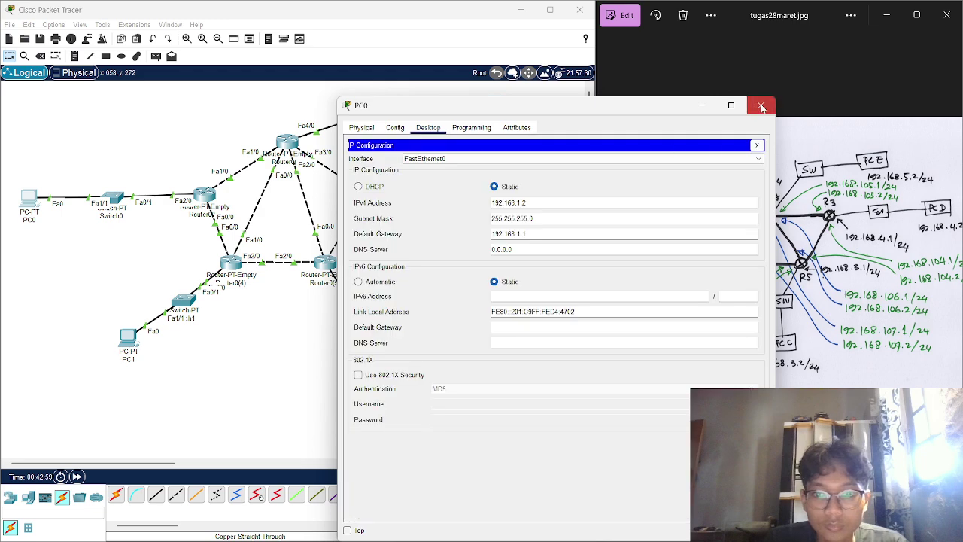
pyautogui.click(761, 104)
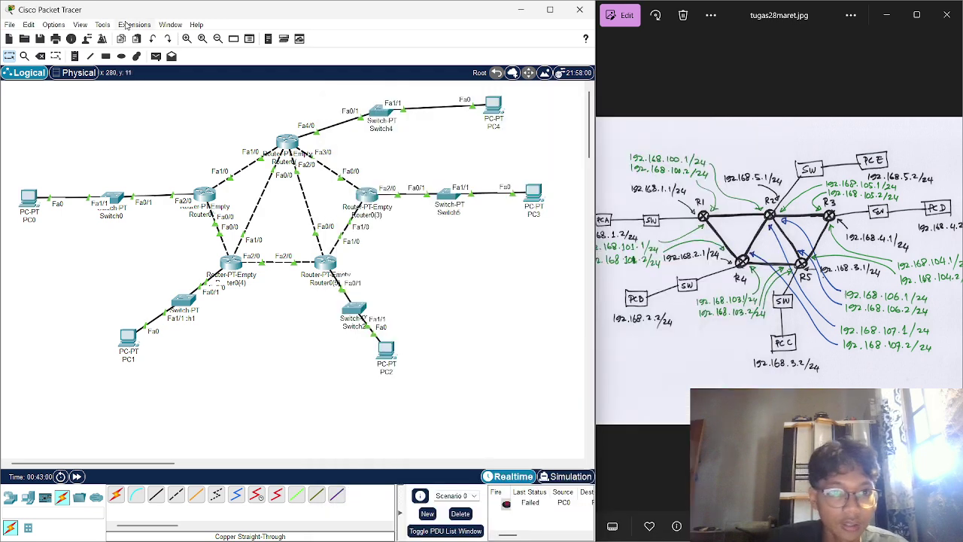
# - Send a simple PDU from PC0 to its directly attached router, Router0(1)
pyautogui.click(156, 56)
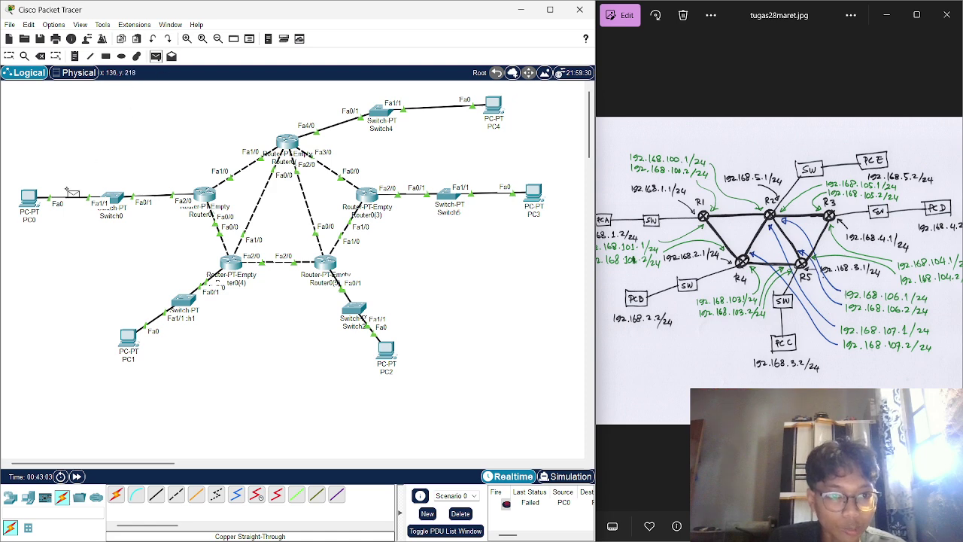
pyautogui.click(28, 198)
pyautogui.click(204, 195)
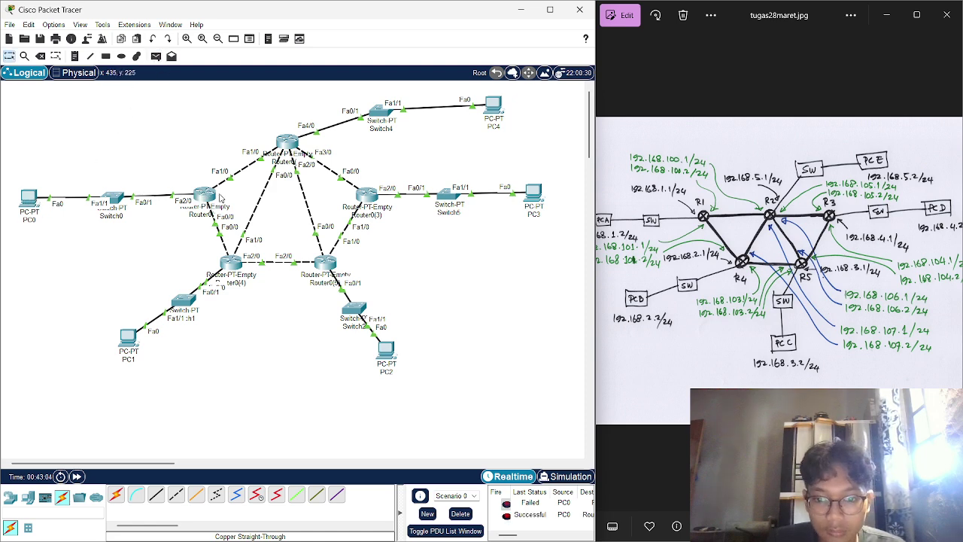
# - Clear the scenario's PDU list, widen the workspace window and repeat the simple PDU from PC0 to Router0(1)
pyautogui.click(460, 513)
pyautogui.moveTo(595, 192); pyautogui.dragTo(631, 193)
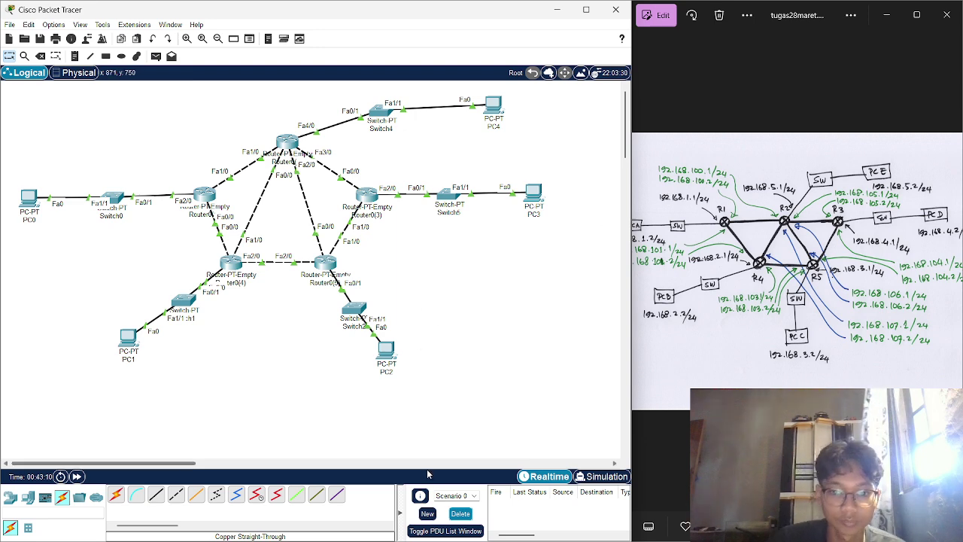
pyautogui.click(156, 56)
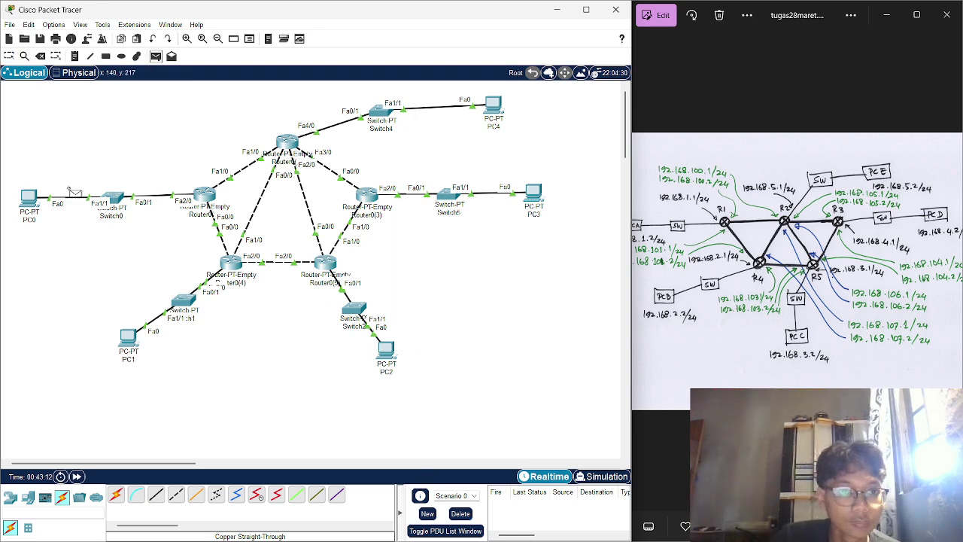
pyautogui.click(32, 199)
pyautogui.click(211, 201)
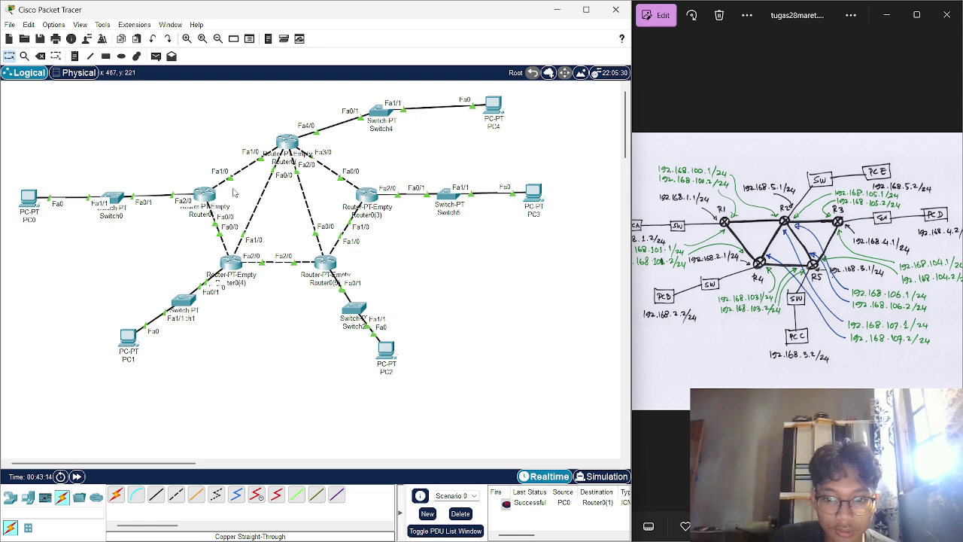
# - Send simple PDUs from Router0(1) to Router0(2) and from Router0(2) to PC4
pyautogui.click(155, 56)
pyautogui.click(209, 194)
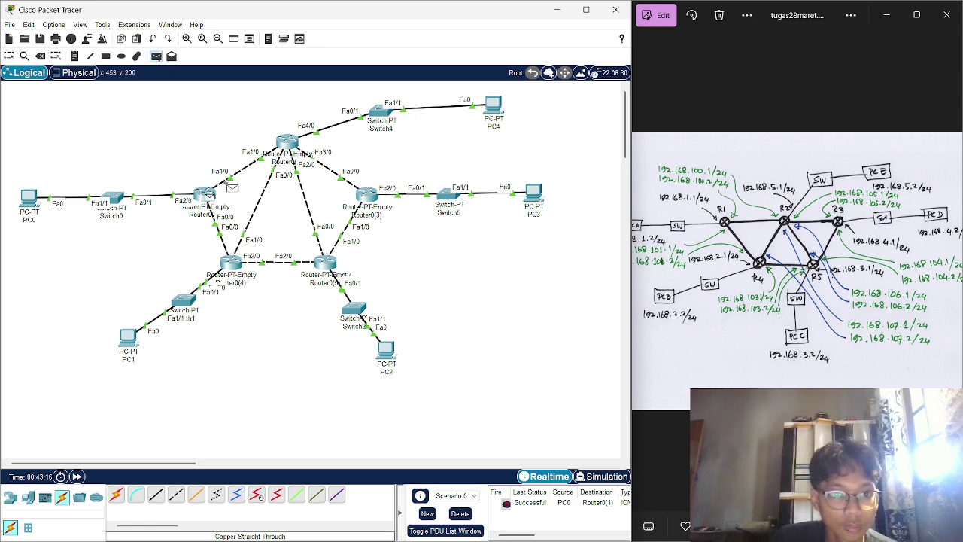
pyautogui.click(288, 143)
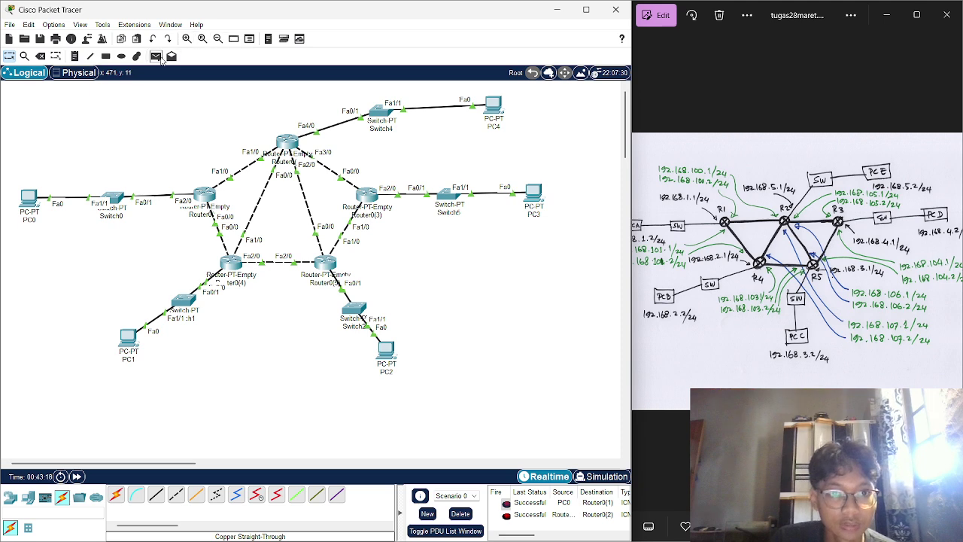
pyautogui.click(156, 55)
pyautogui.click(288, 143)
pyautogui.click(494, 107)
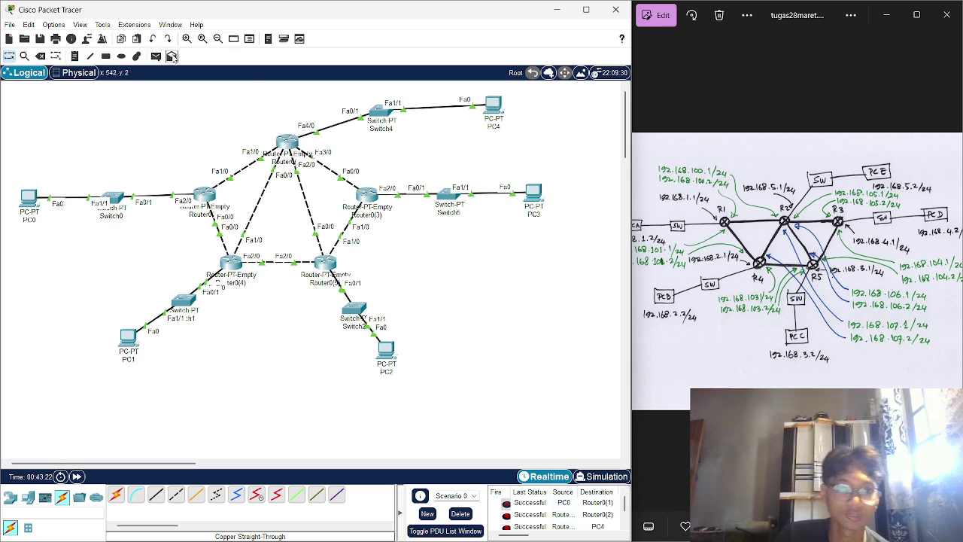
# - Send a simple PDU from Router0(1) to Router0(4) to test their link
pyautogui.click(156, 56)
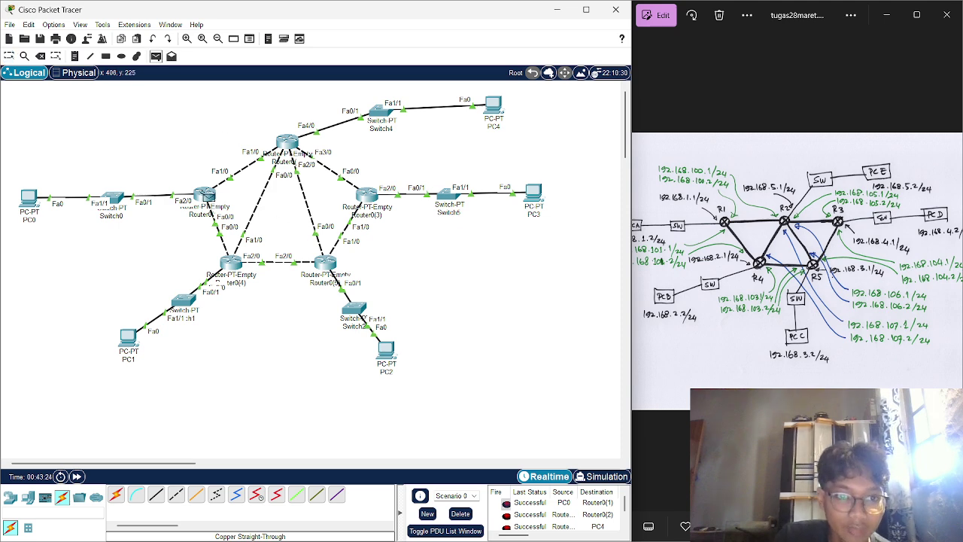
pyautogui.click(206, 195)
pyautogui.click(231, 263)
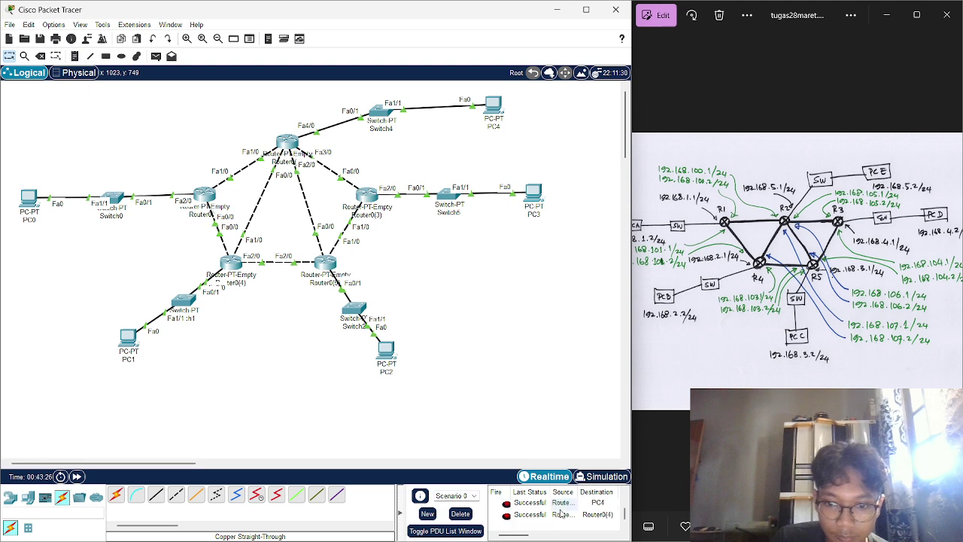
# - Send a simple PDU from Router0(4) to Router0(5), review its entry in the PDU list, and send the same PDU again
pyautogui.click(156, 56)
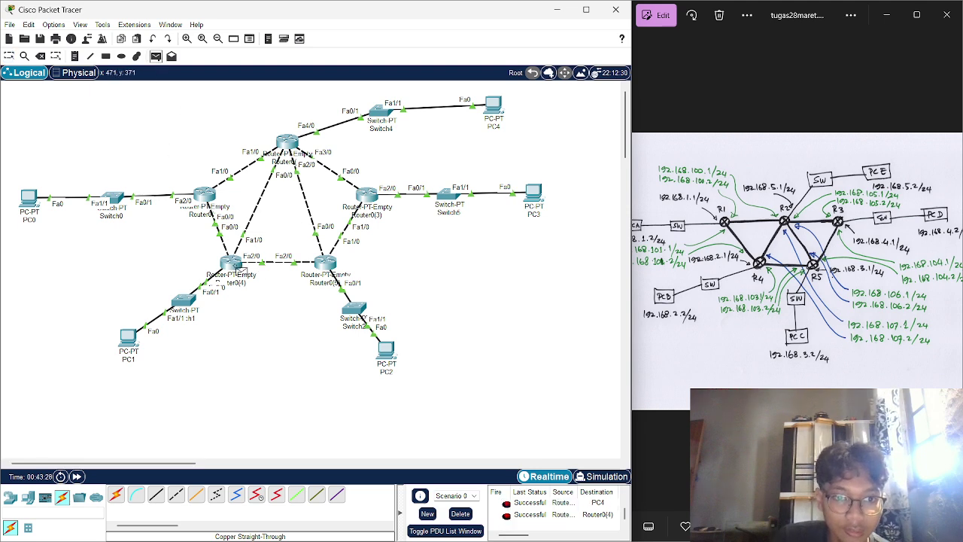
pyautogui.click(235, 265)
pyautogui.click(327, 265)
pyautogui.scroll(1, 536, 504)
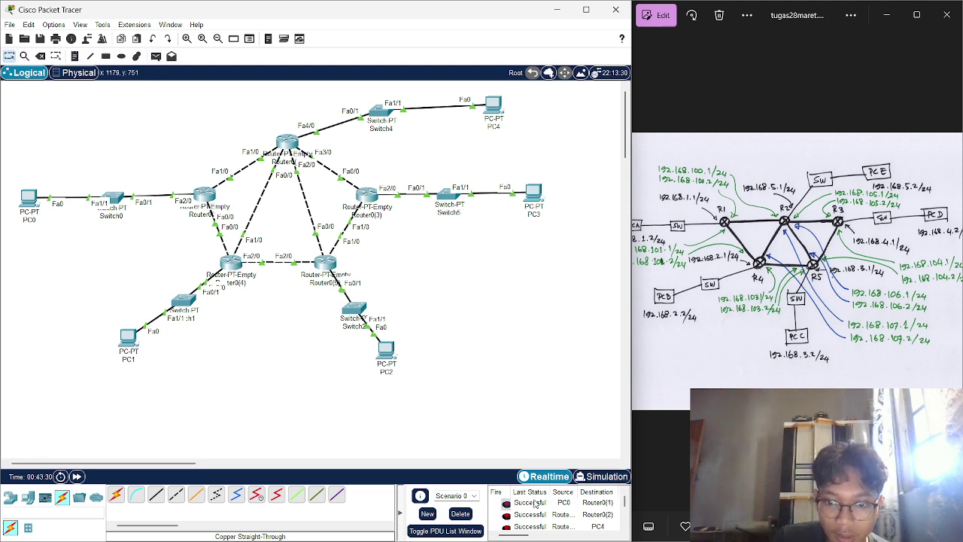
pyautogui.hscroll(5, 548, 515)
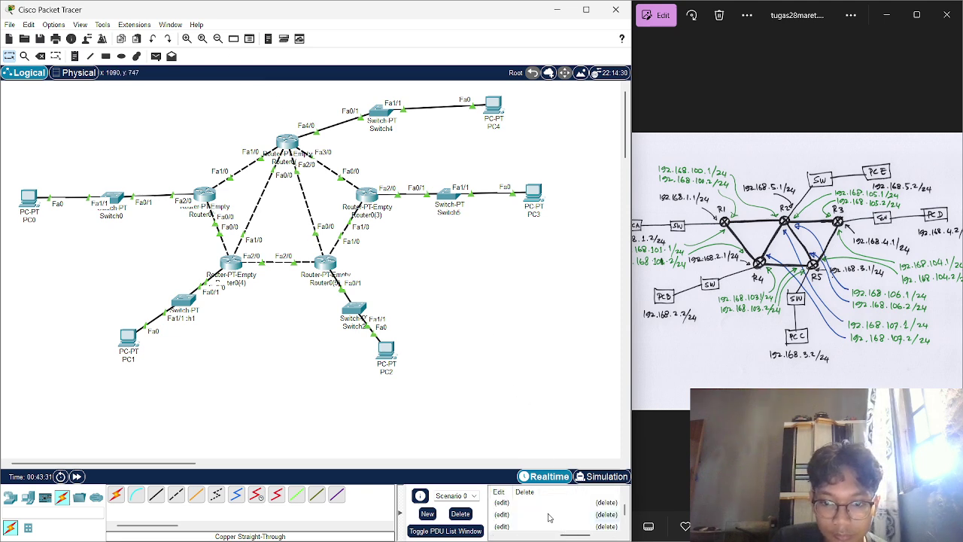
pyautogui.moveTo(571, 535); pyautogui.dragTo(497, 535)
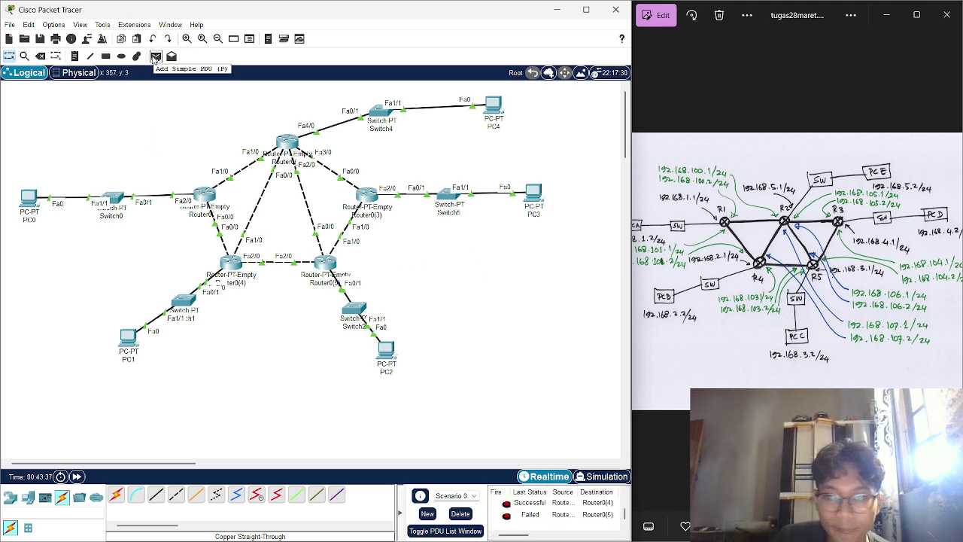
pyautogui.click(155, 58)
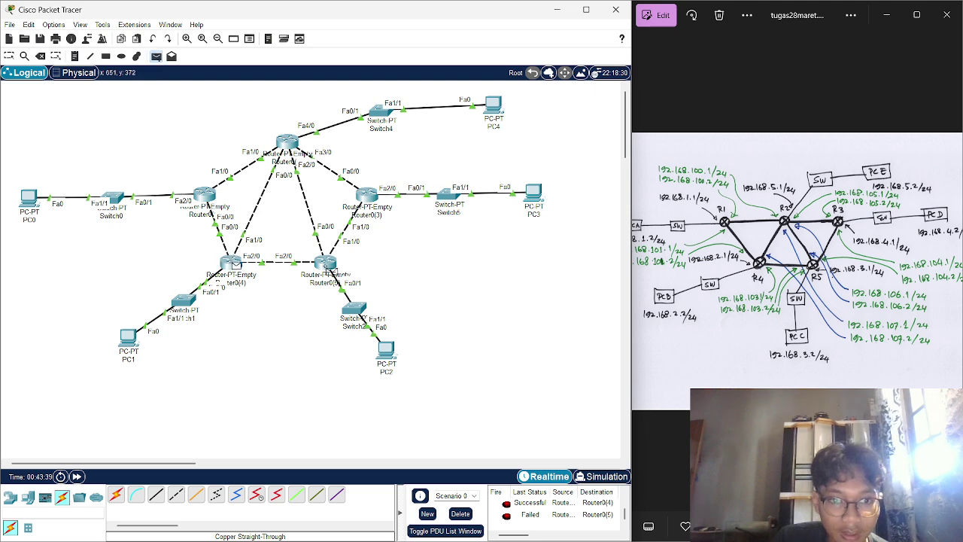
pyautogui.click(329, 268)
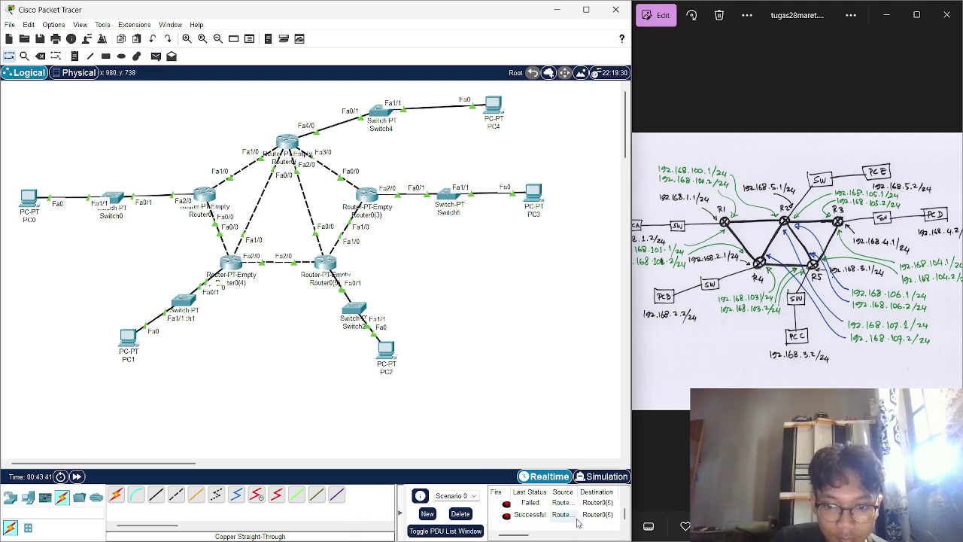
# - Send a simple PDU from Router0(5) to Router0(3), and fire it again from the PDU list
pyautogui.click(156, 58)
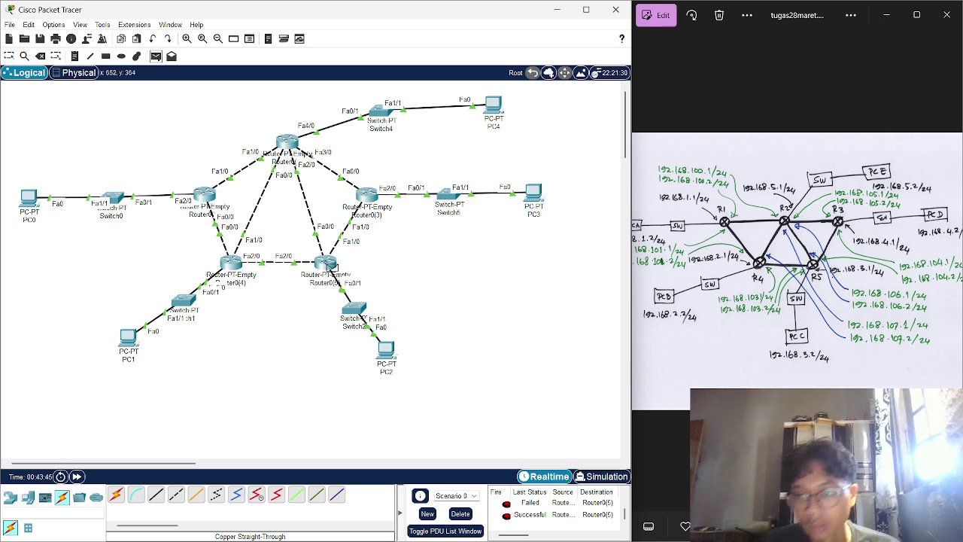
pyautogui.click(329, 267)
pyautogui.click(369, 197)
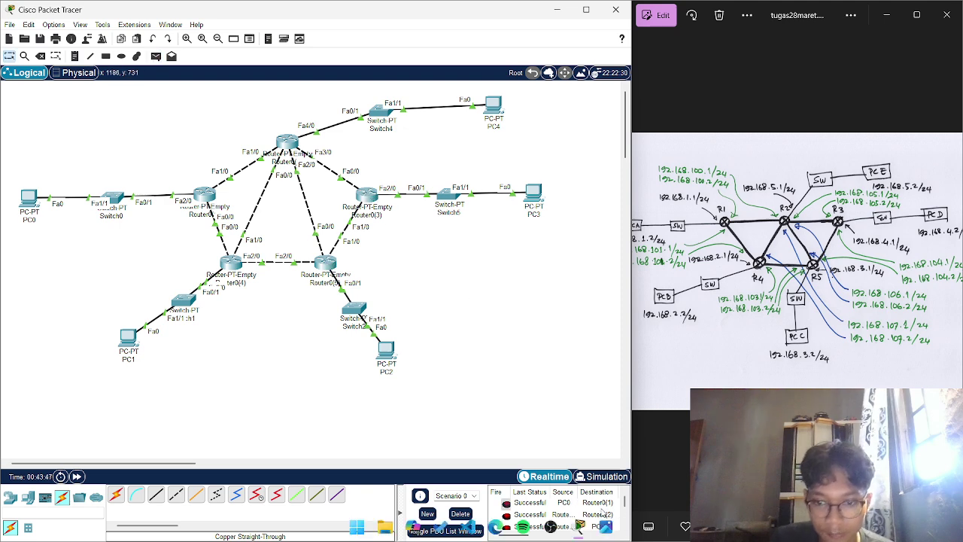
pyautogui.scroll(-3, 599, 496)
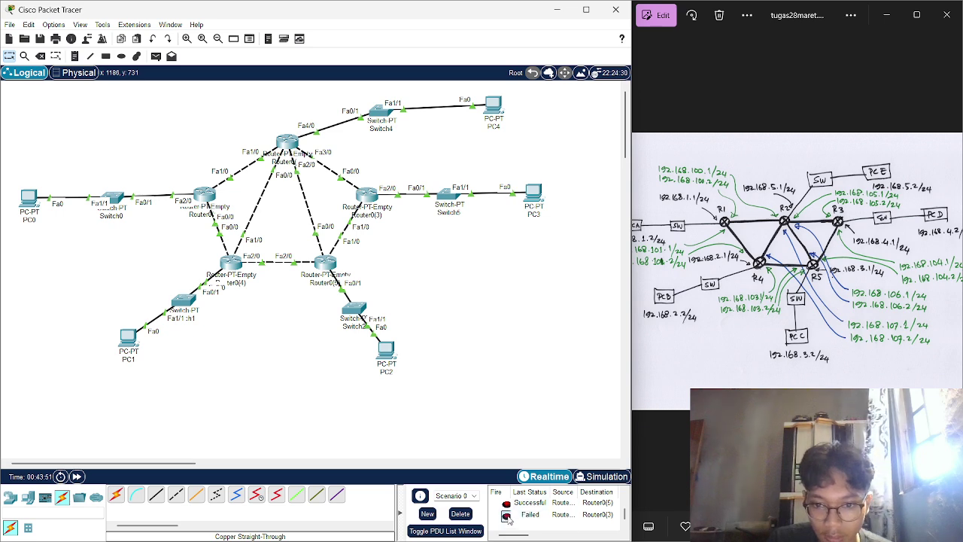
pyautogui.doubleClick(506, 516)
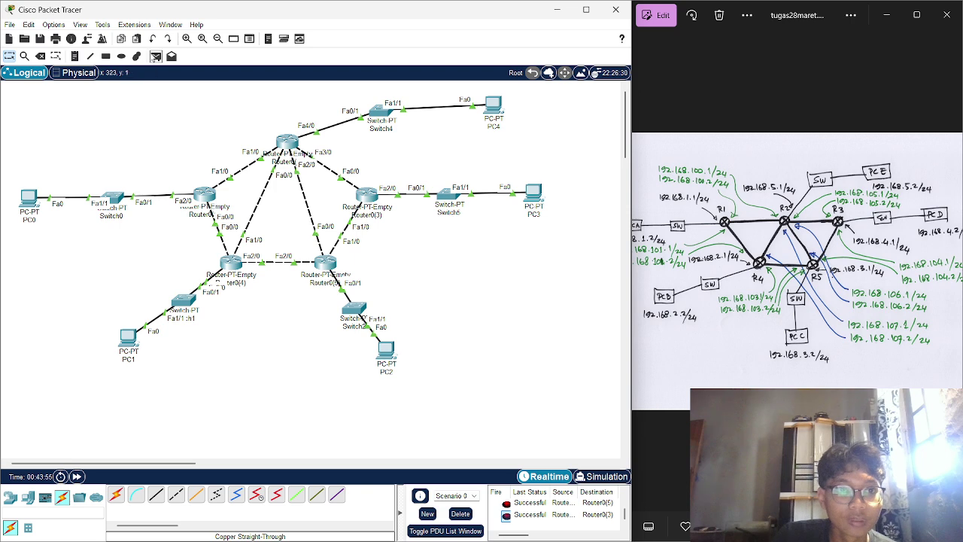
# - Send a simple PDU from Router0(3) to Router0(2), and fire it again from the PDU list
pyautogui.click(156, 57)
pyautogui.click(368, 194)
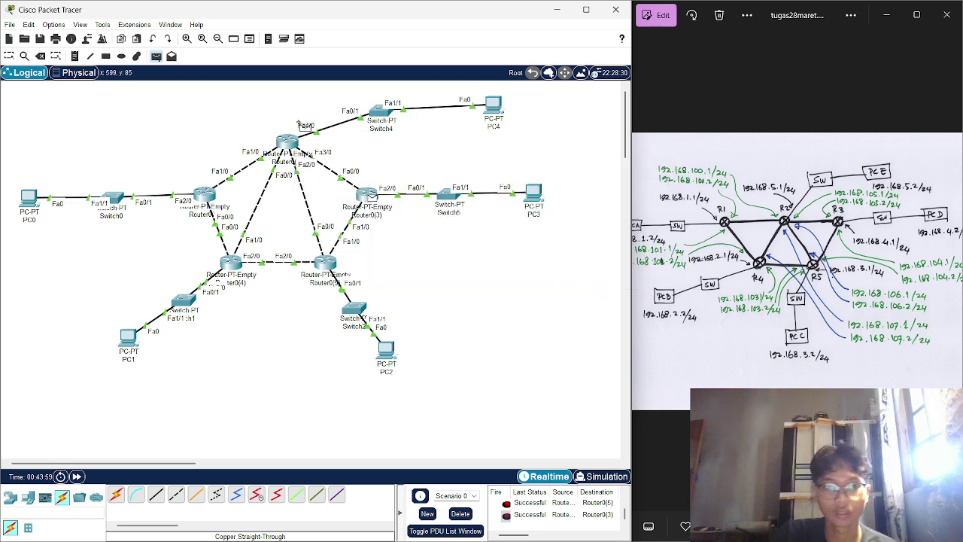
pyautogui.click(289, 144)
pyautogui.scroll(-1, 510, 518)
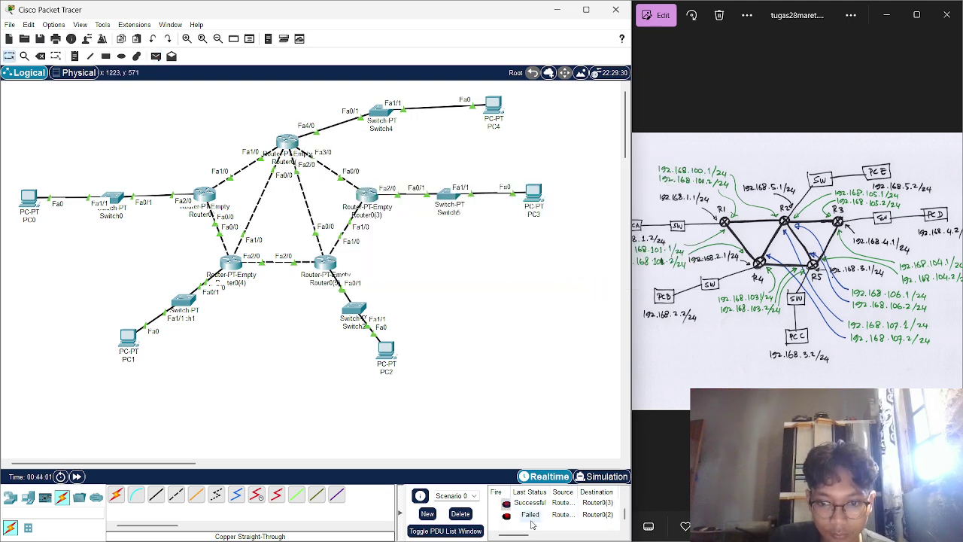
pyautogui.doubleClick(506, 516)
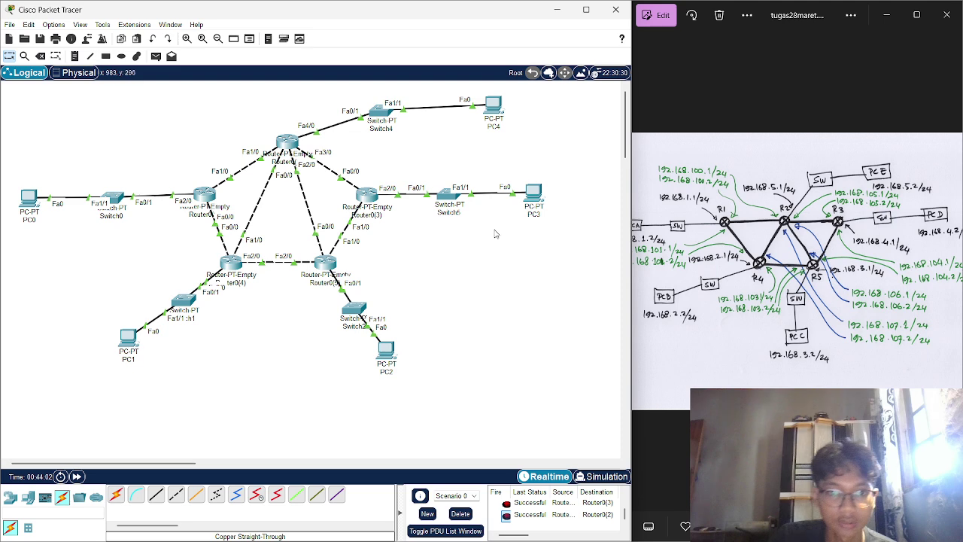
# - Send a simple PDU from Router0(2) back to Router0(1) to test their link
pyautogui.click(156, 55)
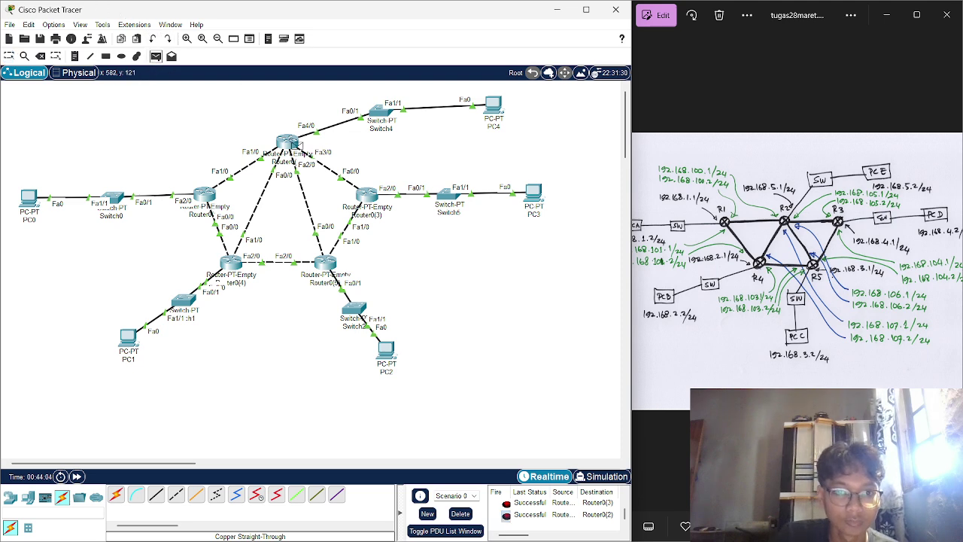
pyautogui.click(292, 142)
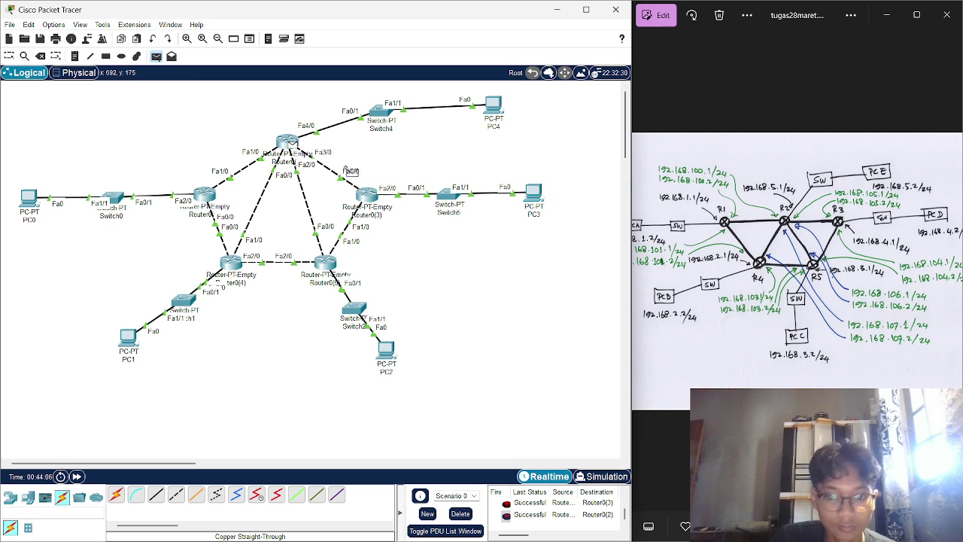
pyautogui.click(204, 194)
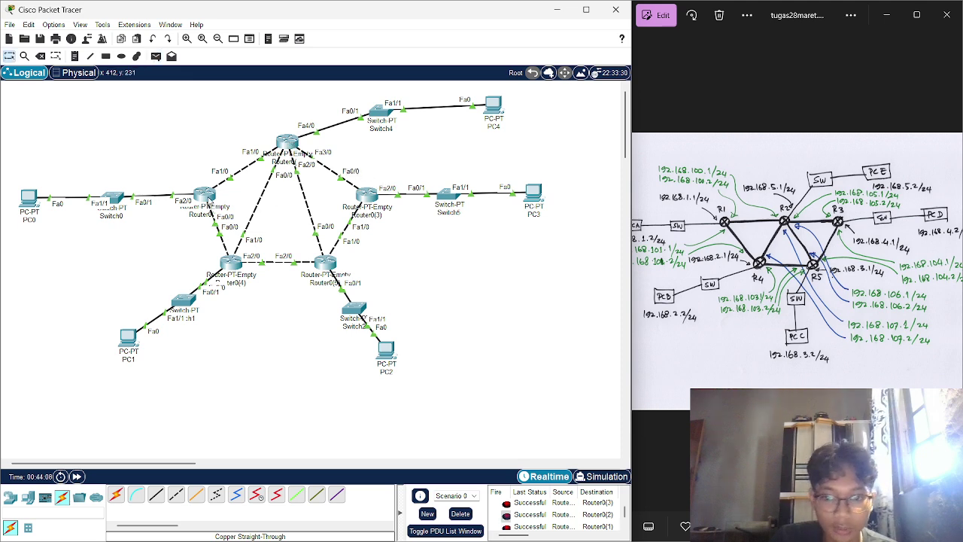
# - Clear all router test PDUs from the scenario and send a simple PDU from PC0 to PC1
pyautogui.click(469, 513)
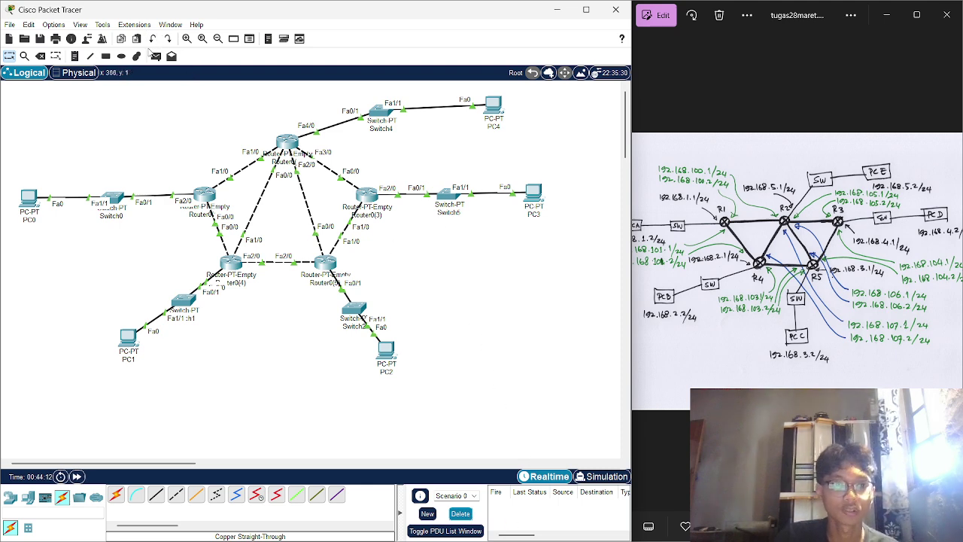
pyautogui.click(156, 58)
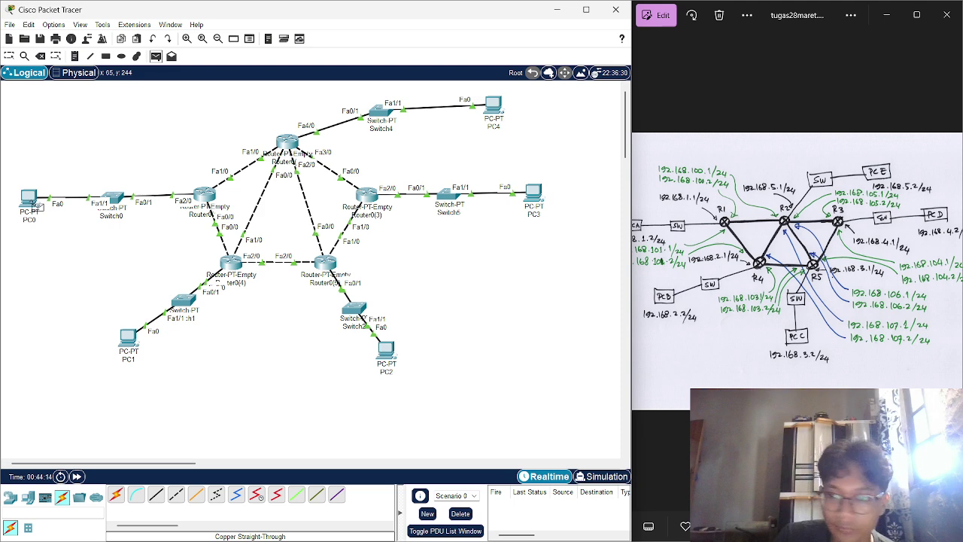
pyautogui.click(34, 208)
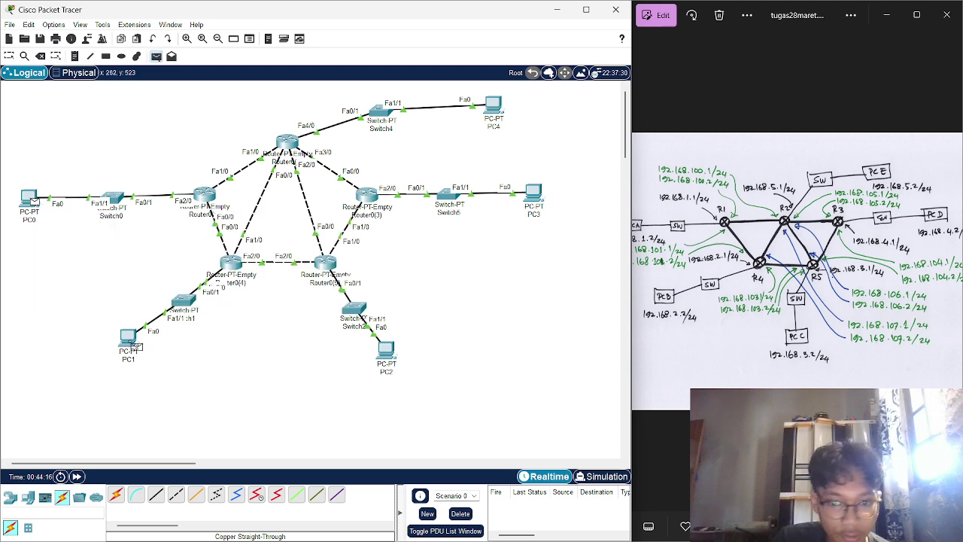
pyautogui.click(131, 340)
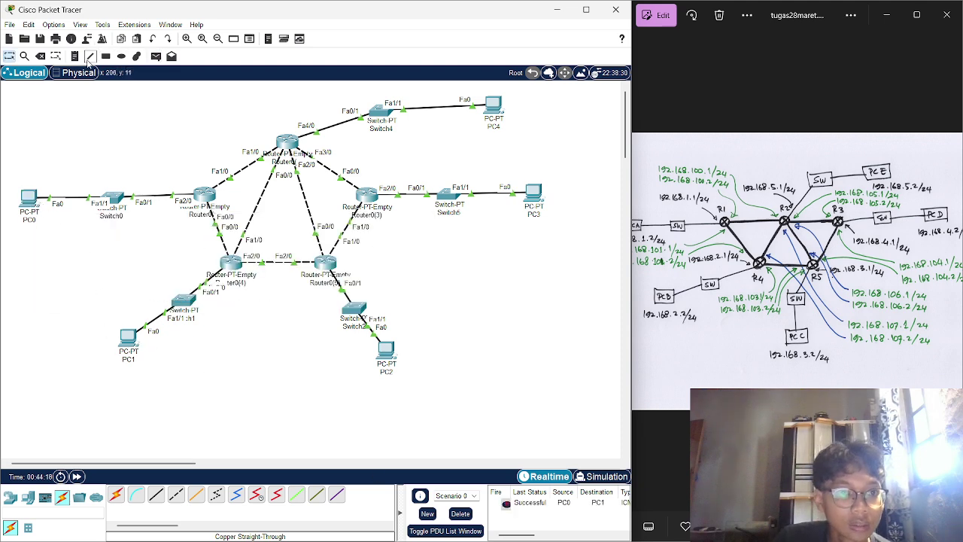
# - Send a simple PDU from PC1 to PC0, and fire it again from the PDU list
pyautogui.click(156, 56)
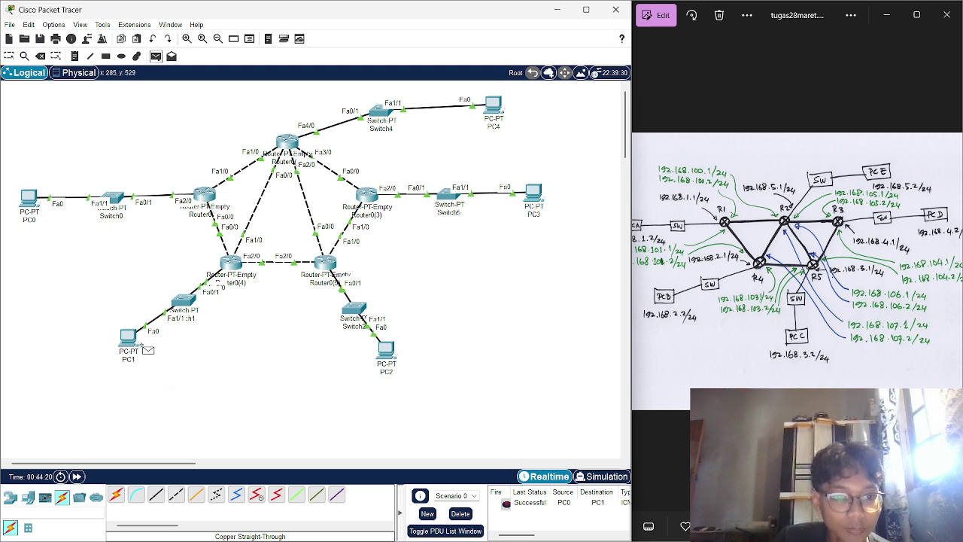
pyautogui.click(130, 339)
pyautogui.click(34, 203)
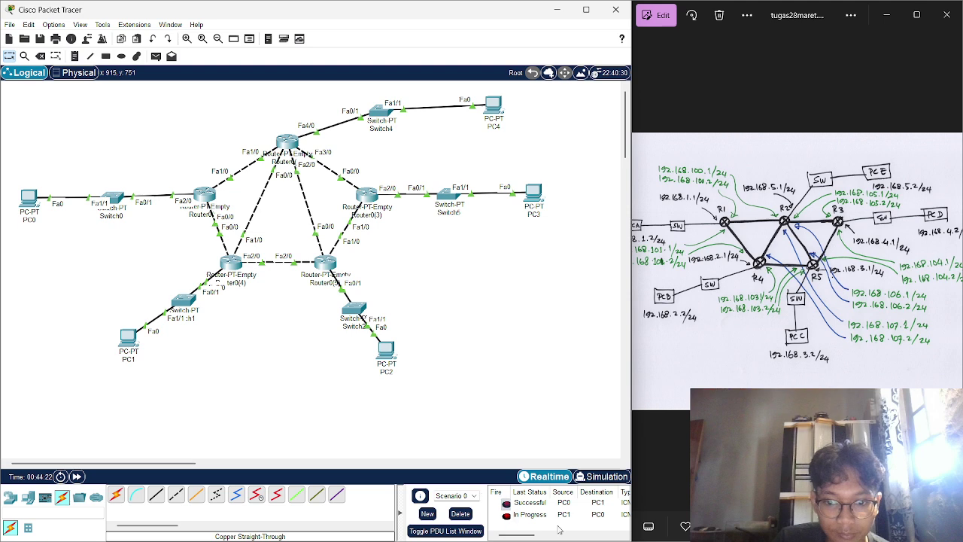
pyautogui.doubleClick(506, 514)
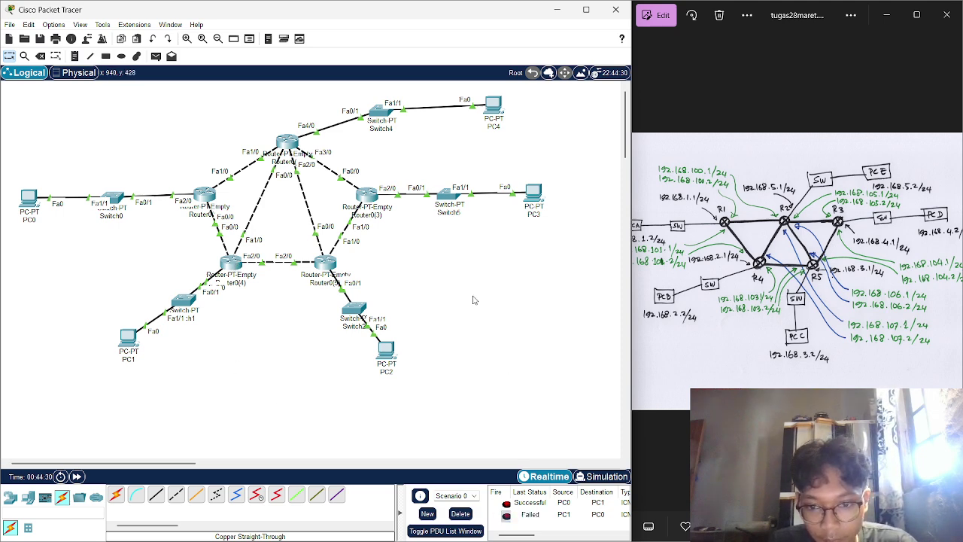
# - Check the IP address configured on Router0(4)'s FastEthernet3/0 interface, which leads to PC1's switch
pyautogui.moveTo(129, 341); pyautogui.dragTo(124, 344)
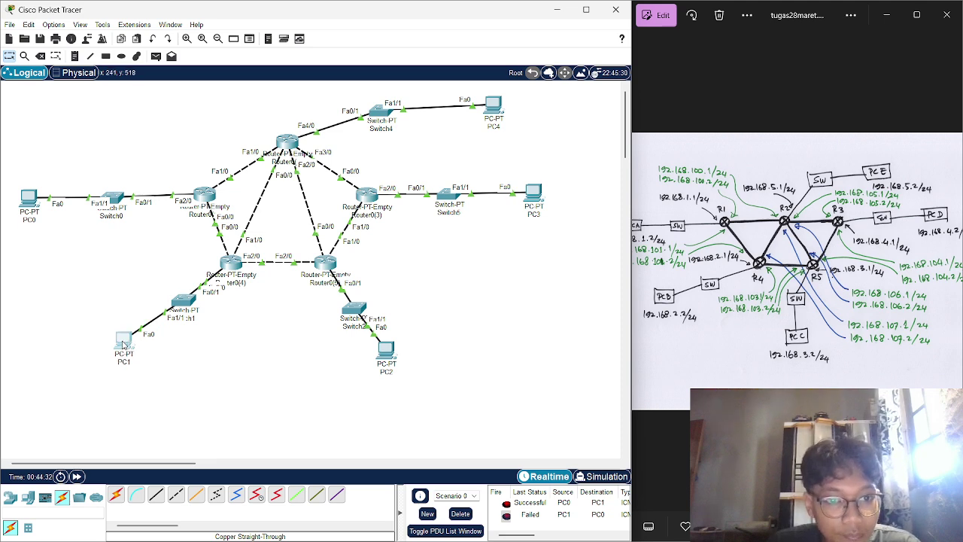
pyautogui.moveTo(241, 268); pyautogui.dragTo(248, 266)
pyautogui.click(247, 267)
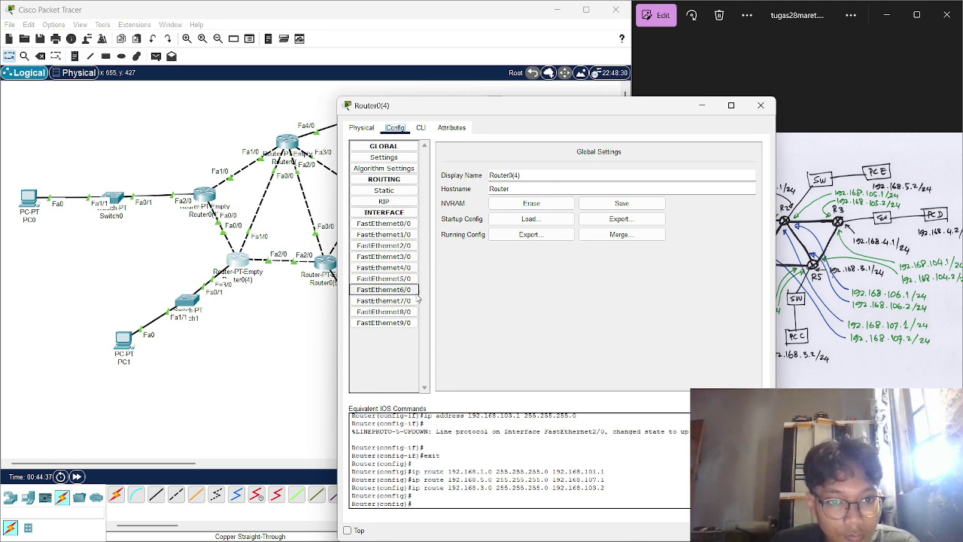
pyautogui.click(383, 257)
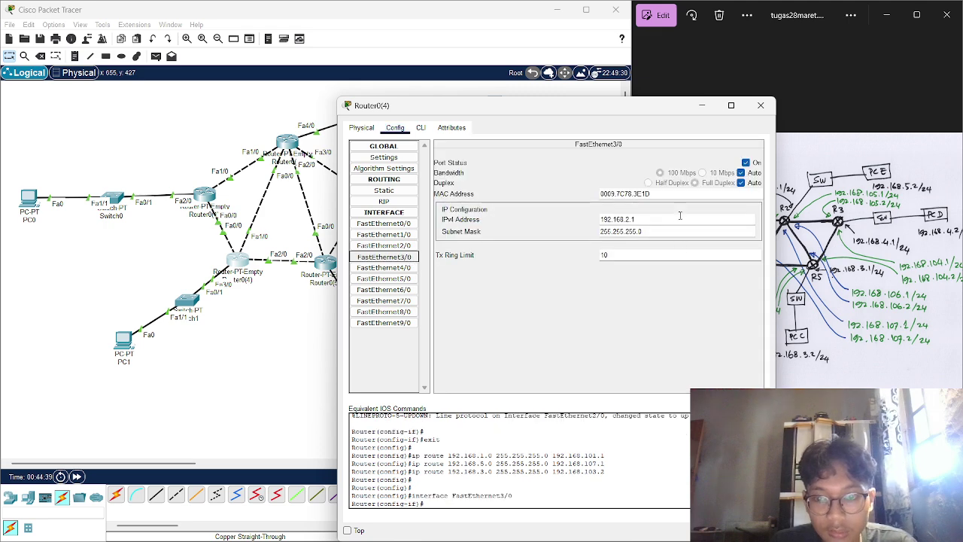
pyautogui.click(760, 105)
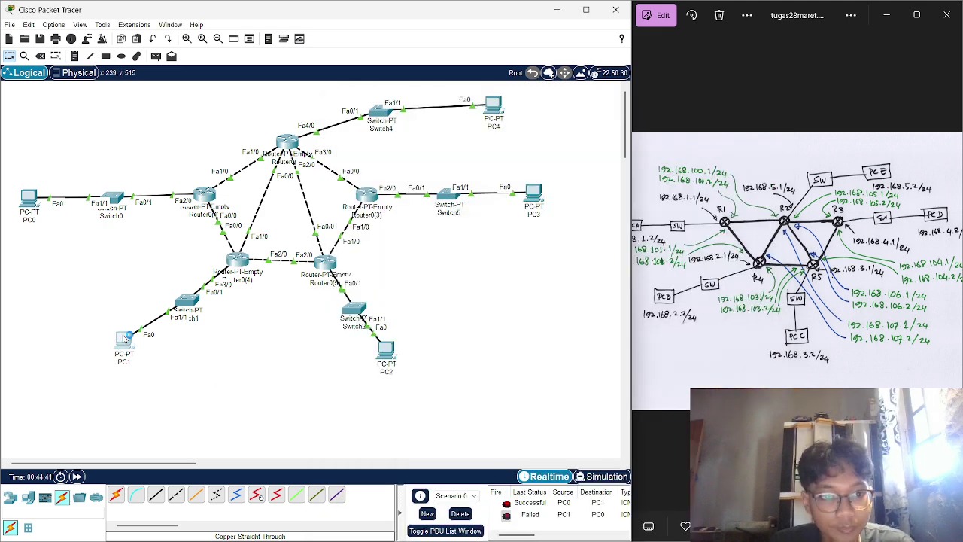
# - Set PC1's IPv4 address to 192.168.2.2 and its default gateway to 192.168.2.1
pyautogui.click(125, 337)
pyautogui.click(410, 181)
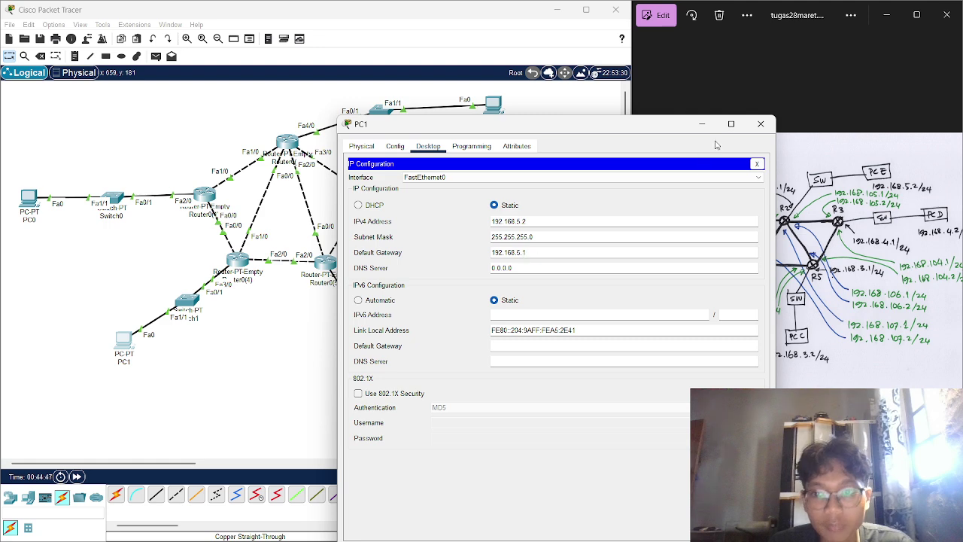
pyautogui.click(761, 123)
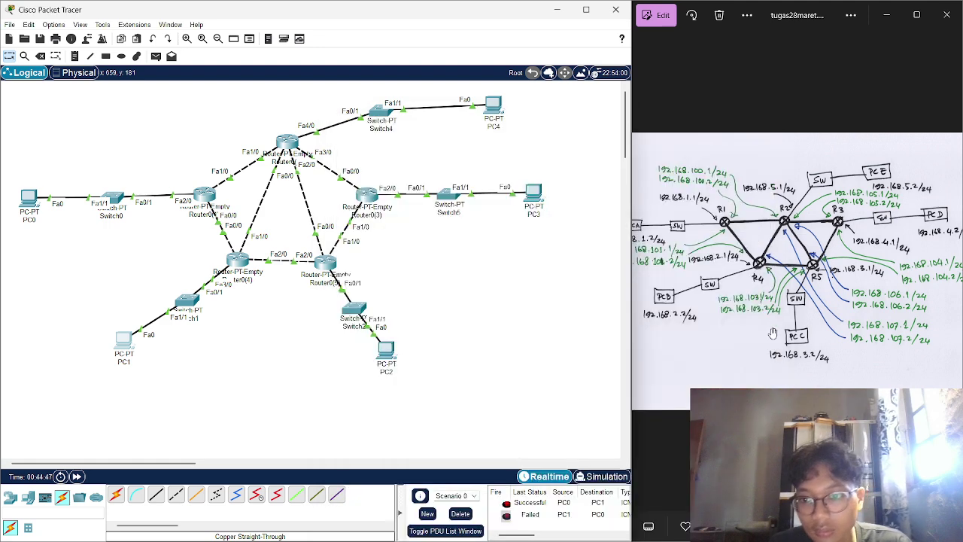
pyautogui.click(125, 339)
pyautogui.click(392, 167)
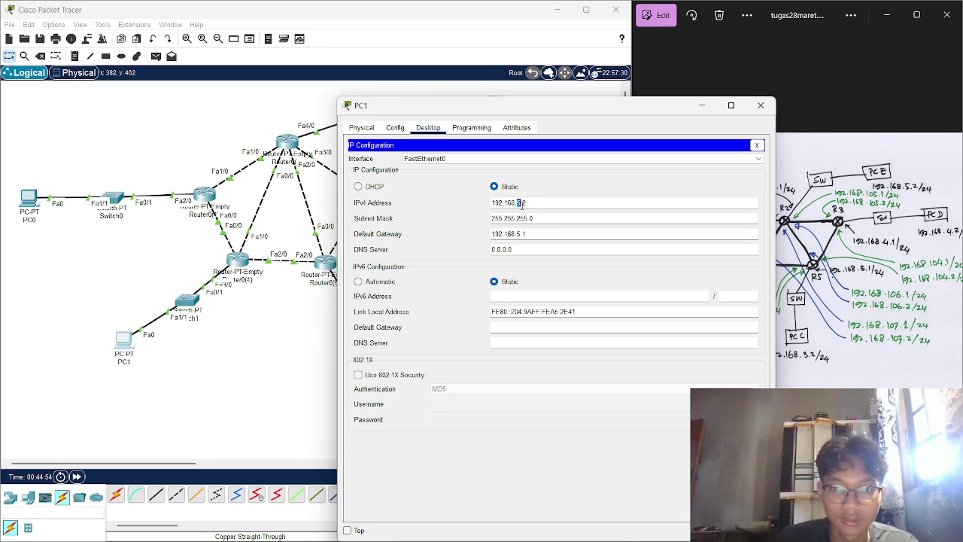
pyautogui.click(521, 203)
pyautogui.write('.2')
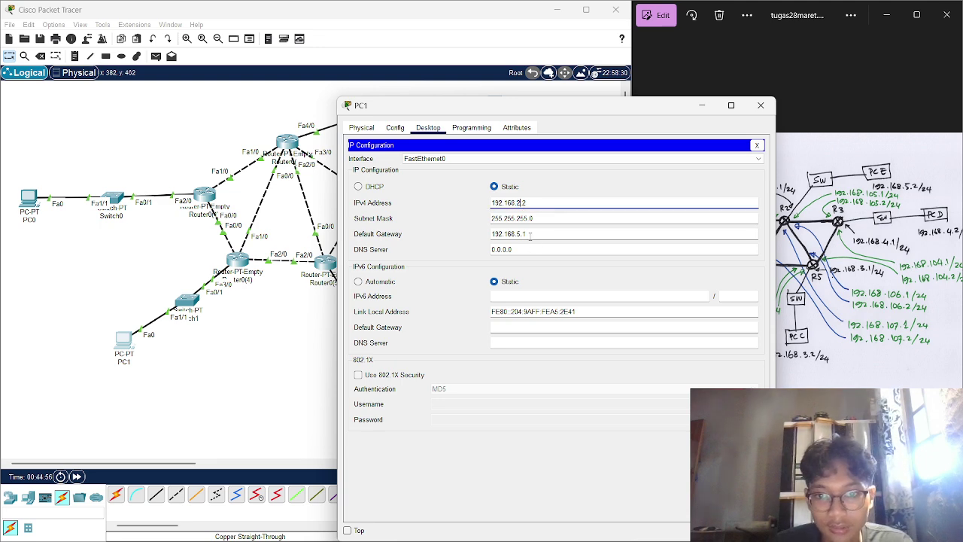
pyautogui.click(519, 235)
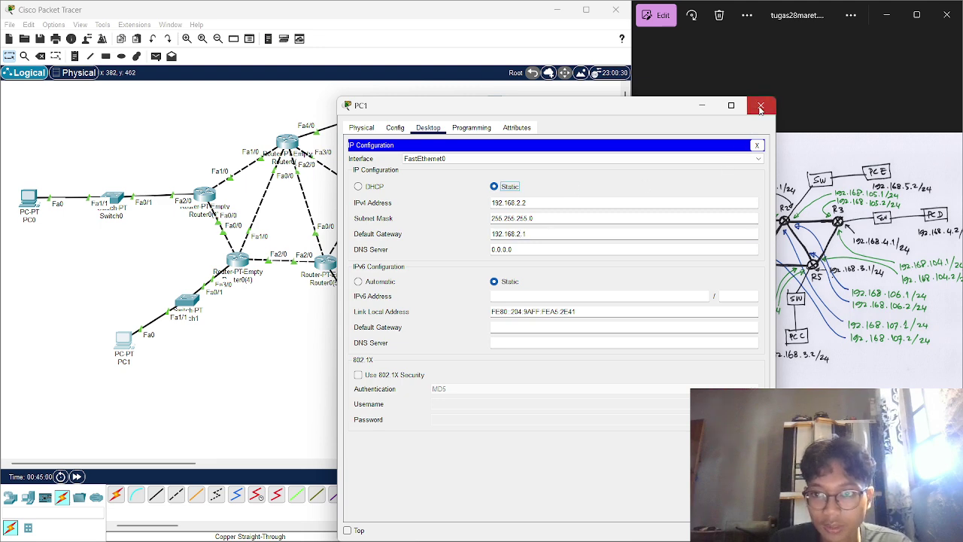
pyautogui.click(761, 105)
# - Send a new simple PDU from PC0 to PC1, and fire it again from the PDU list
pyautogui.click(156, 56)
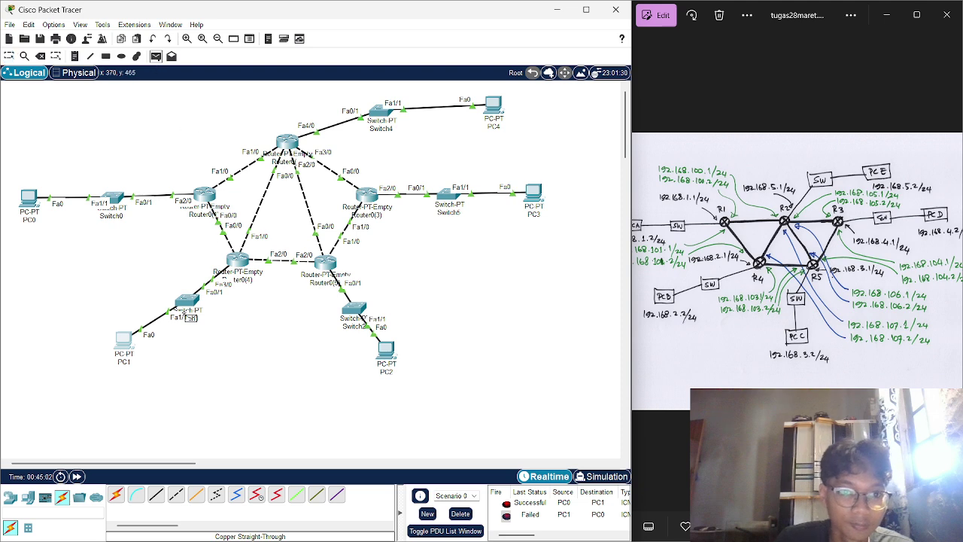
pyautogui.click(28, 197)
pyautogui.click(123, 340)
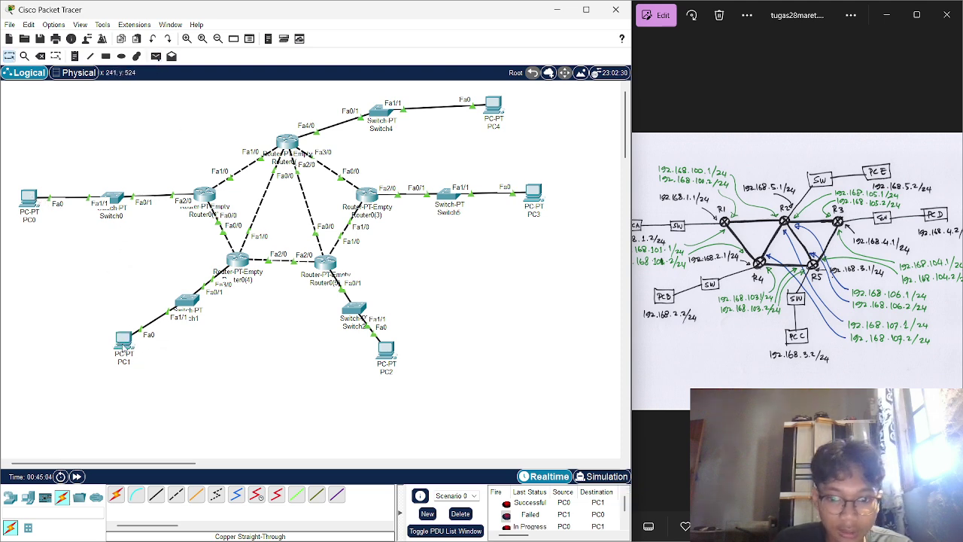
pyautogui.scroll(-1, 540, 499)
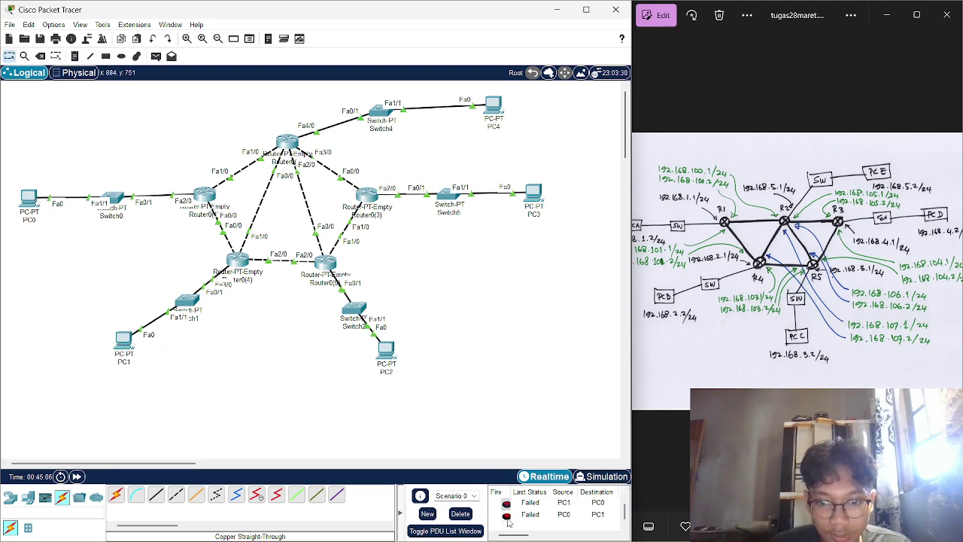
pyautogui.doubleClick(505, 516)
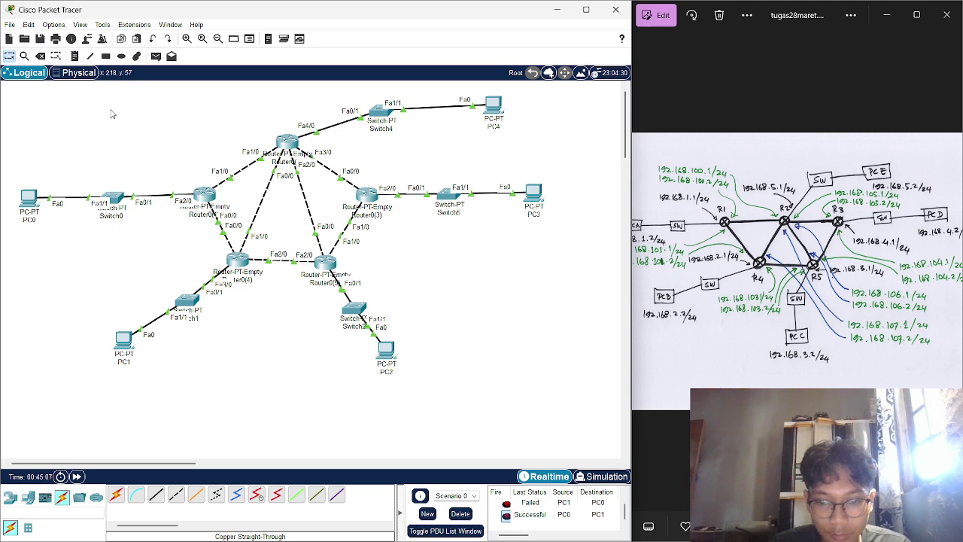
# - Send a simple PDU from PC1 back to PC0, and clear the test PDUs from the scenario
pyautogui.click(158, 57)
pyautogui.click(128, 342)
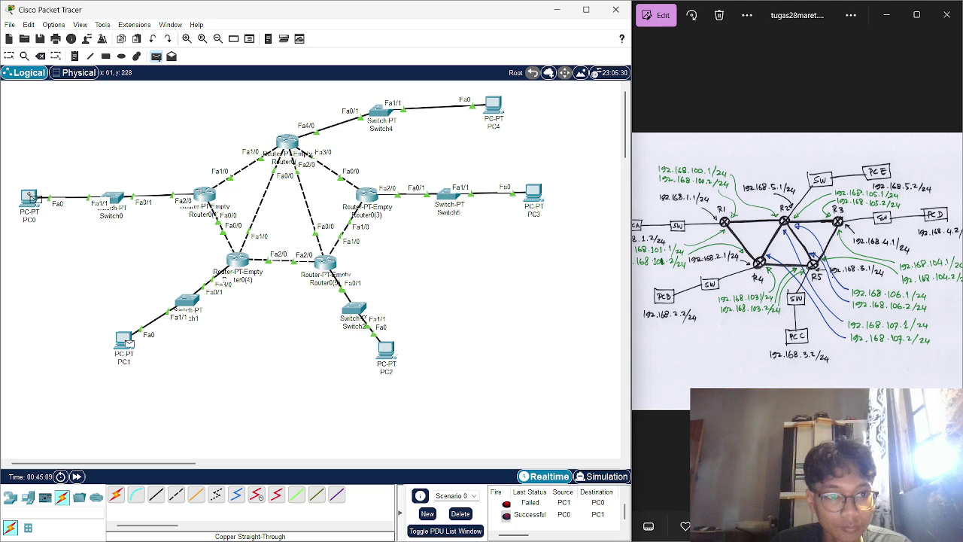
pyautogui.click(31, 197)
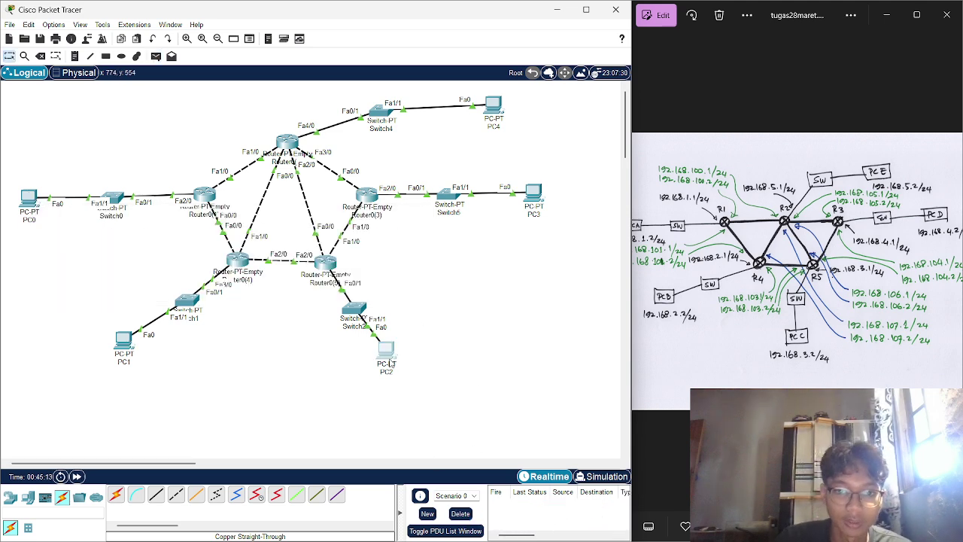
# - Set PC2's IPv4 address to 192.168.3.2 and its default gateway to 192.168.3.1
pyautogui.click(387, 357)
pyautogui.click(401, 177)
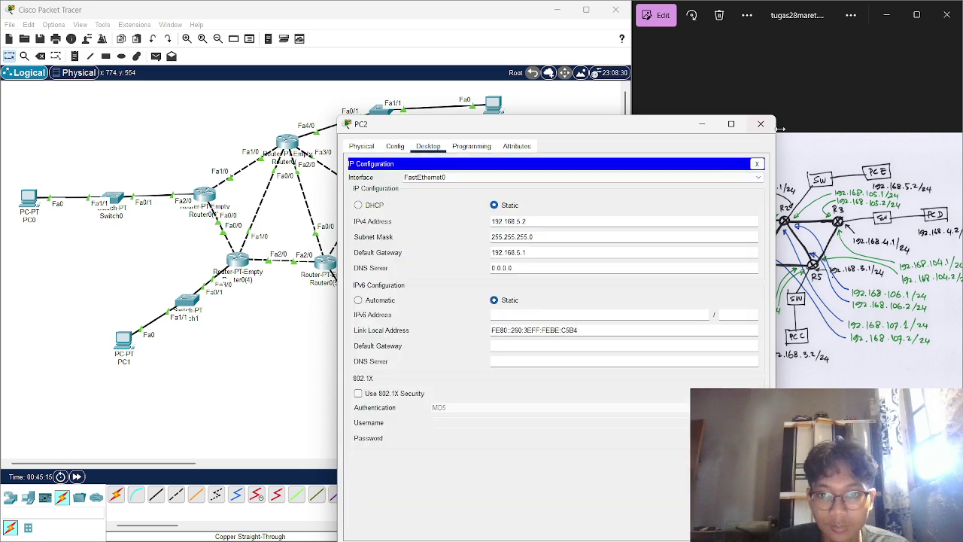
pyautogui.click(760, 123)
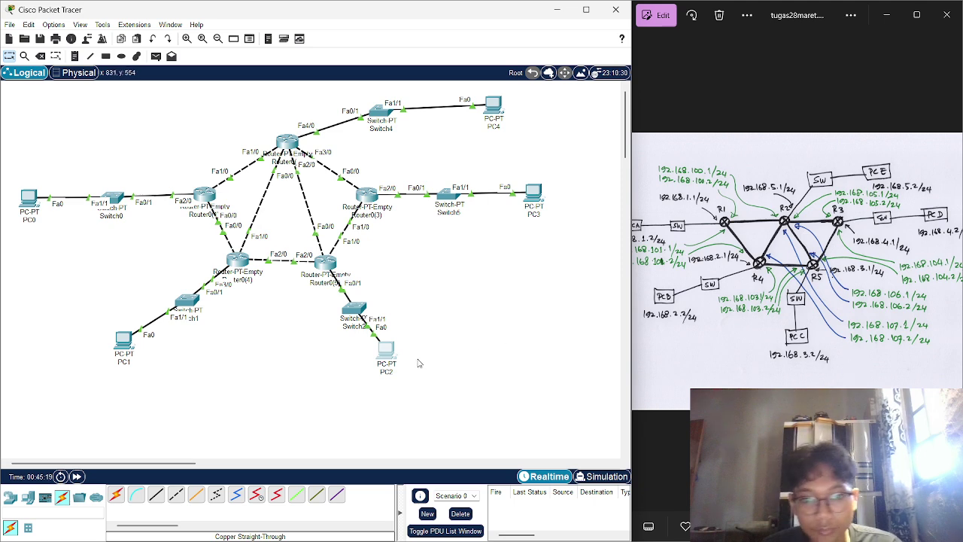
pyautogui.click(383, 355)
pyautogui.click(386, 189)
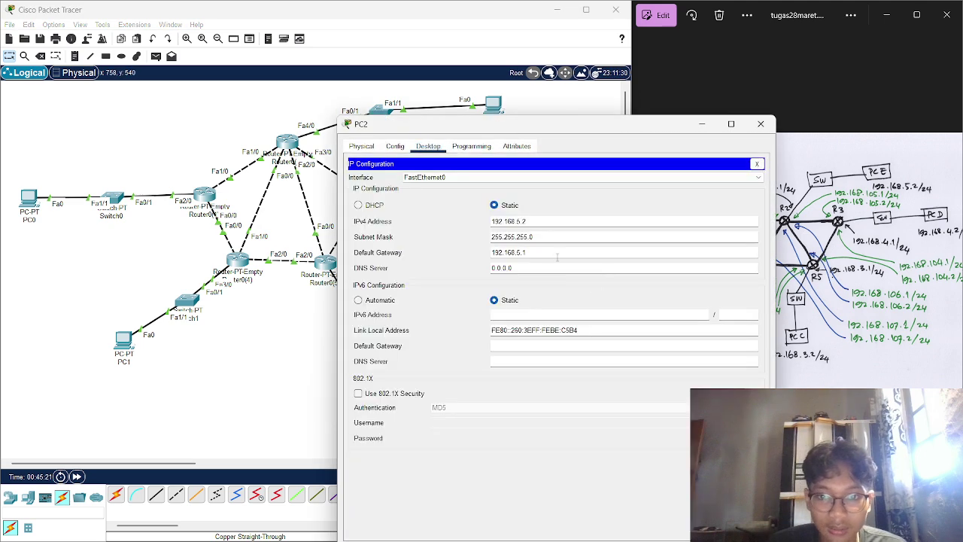
pyautogui.click(519, 221)
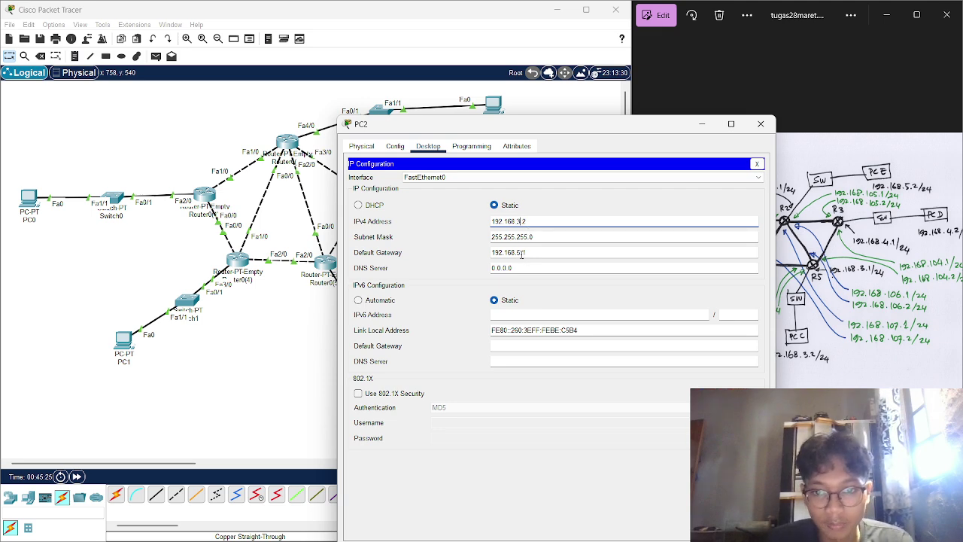
pyautogui.click(521, 254)
pyautogui.write('.1')
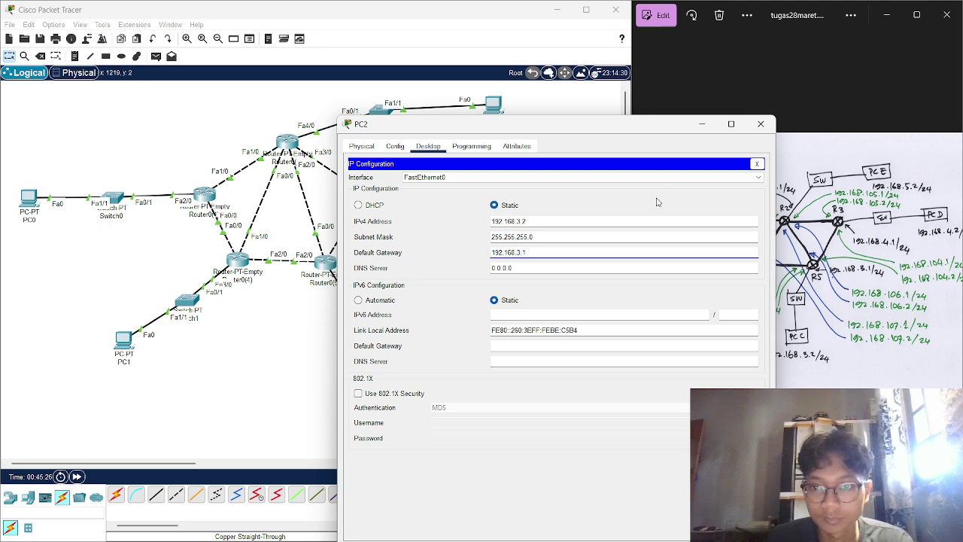
pyautogui.click(760, 123)
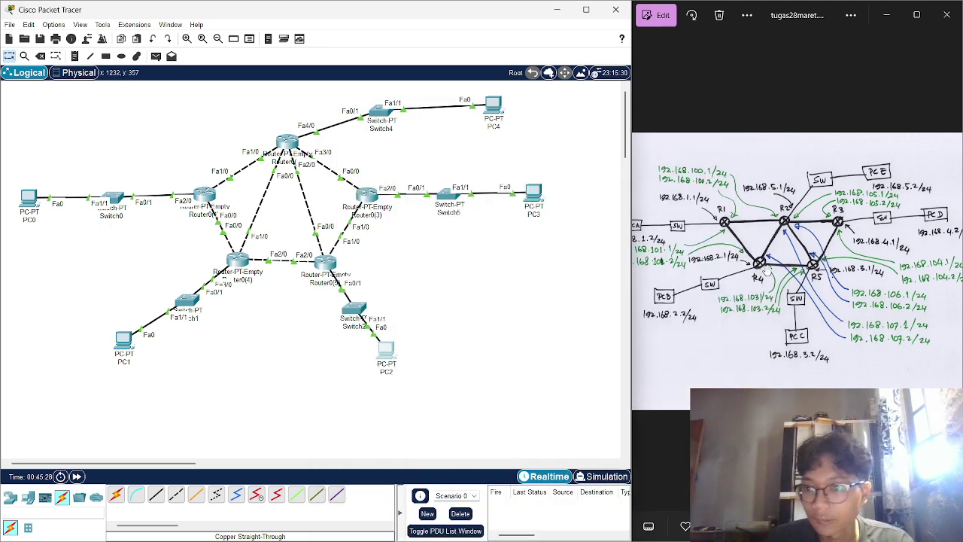
# - Set PC3's IPv4 address to 192.168.4.2 and its default gateway to 192.168.4.1
pyautogui.click(533, 194)
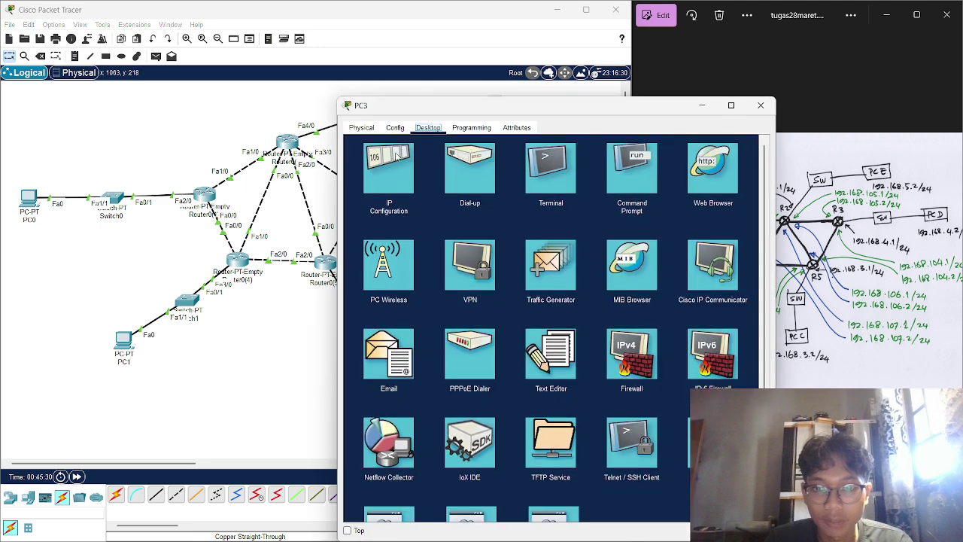
pyautogui.click(398, 265)
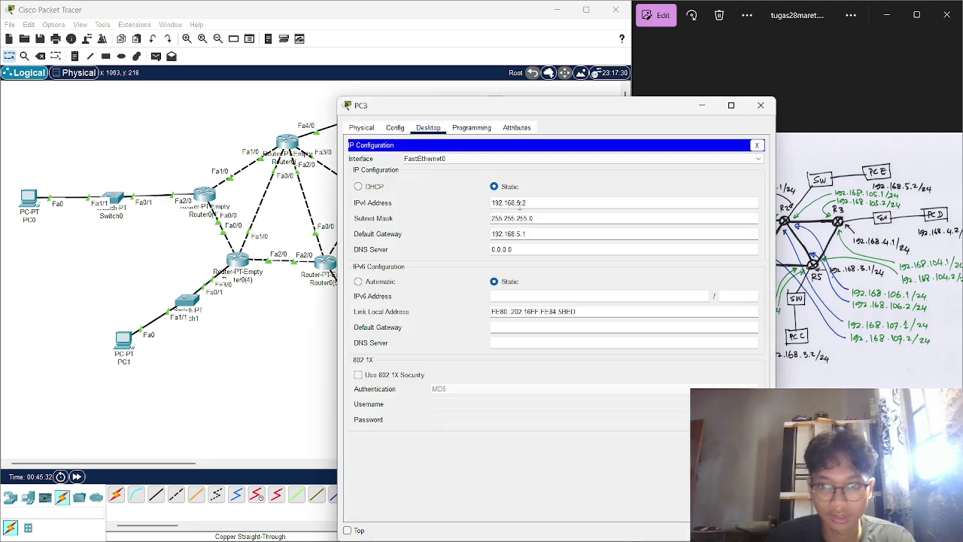
pyautogui.click(519, 203)
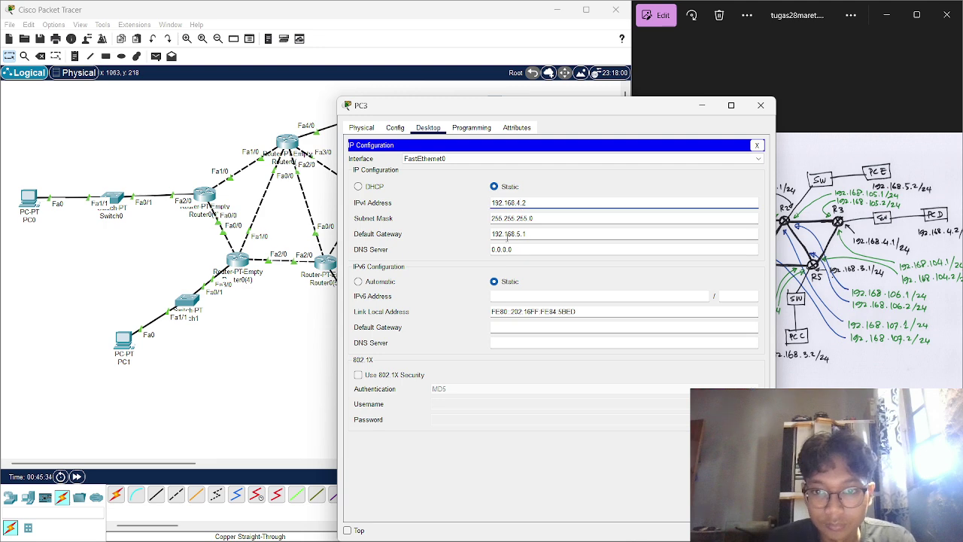
pyautogui.click(523, 233)
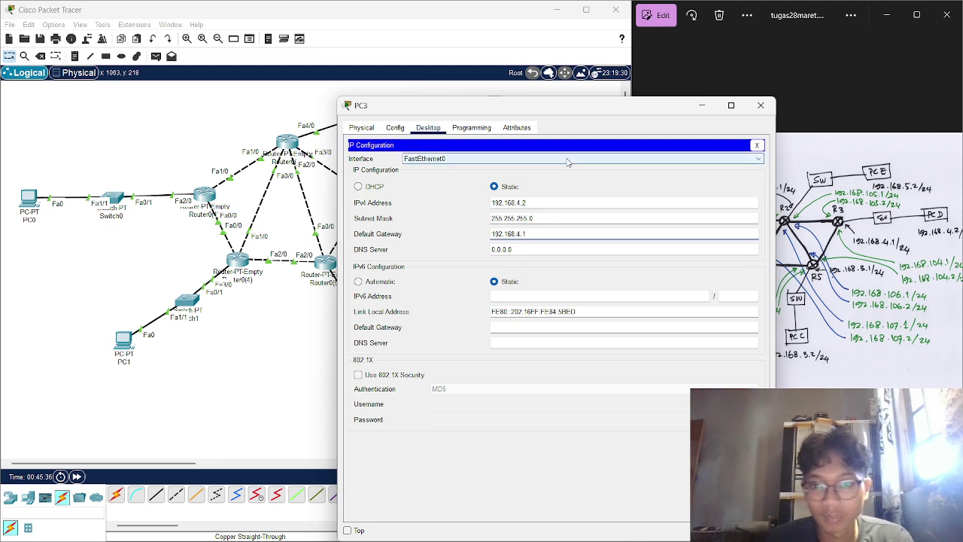
pyautogui.click(759, 106)
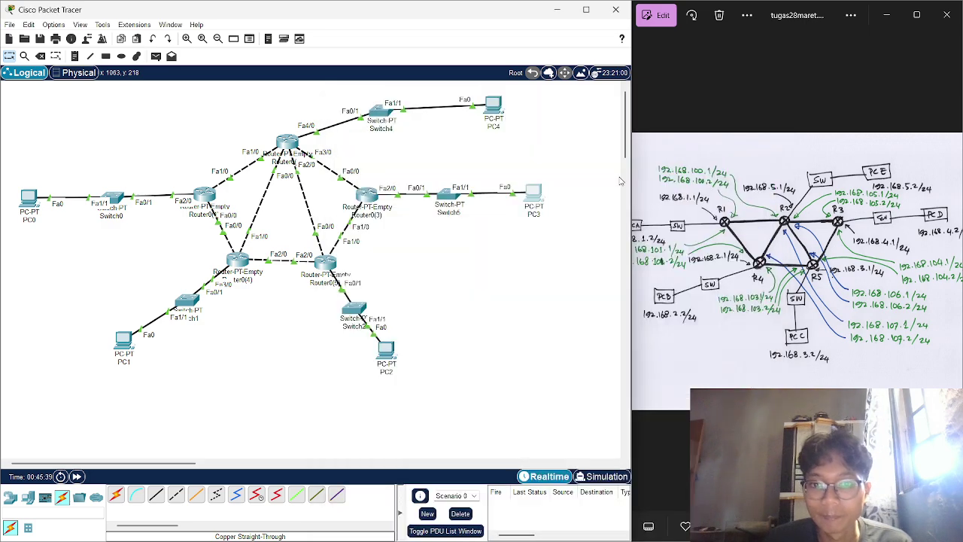
# - Check the IPv4 address and default gateway of PC4 and PC0 against the hand-drawn diagram
pyautogui.click(495, 113)
pyautogui.click(384, 177)
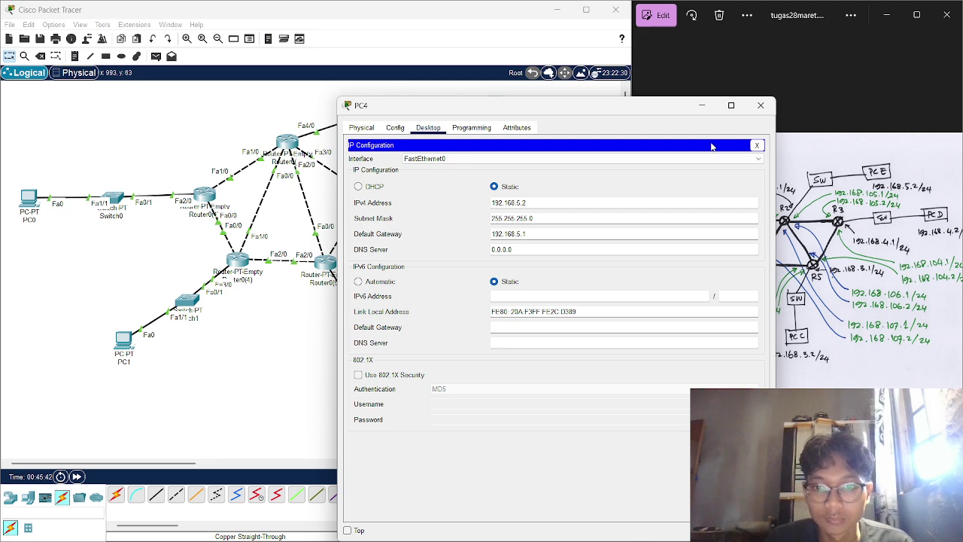
pyautogui.click(761, 105)
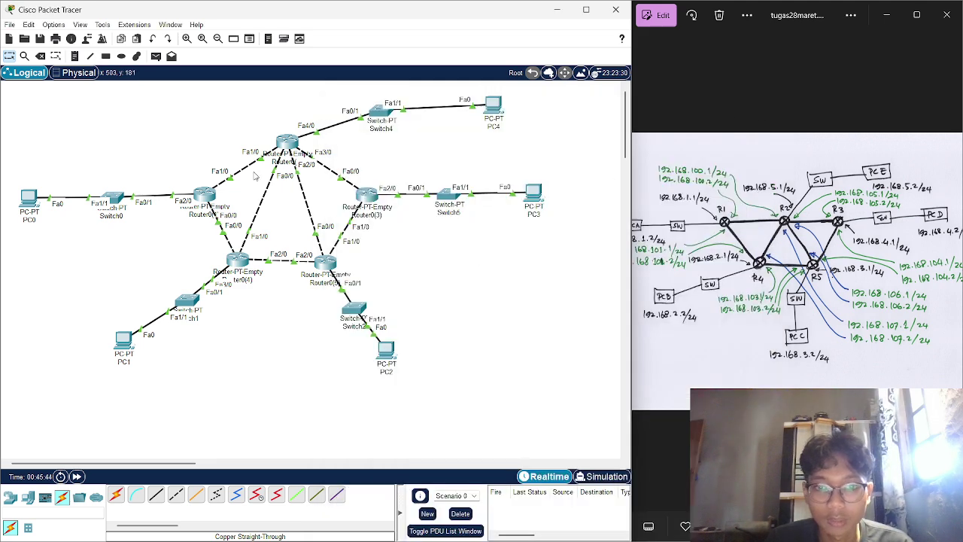
pyautogui.click(28, 197)
pyautogui.click(411, 185)
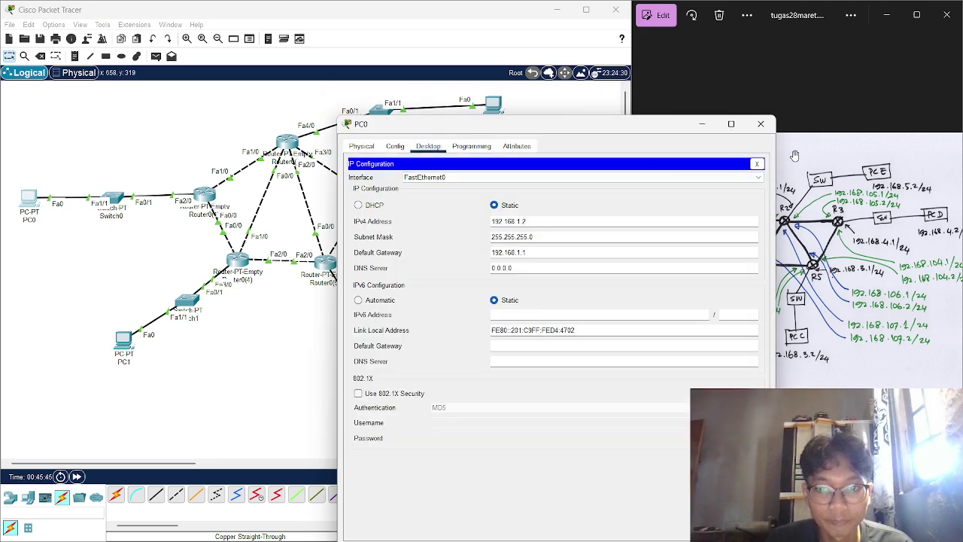
pyautogui.click(760, 123)
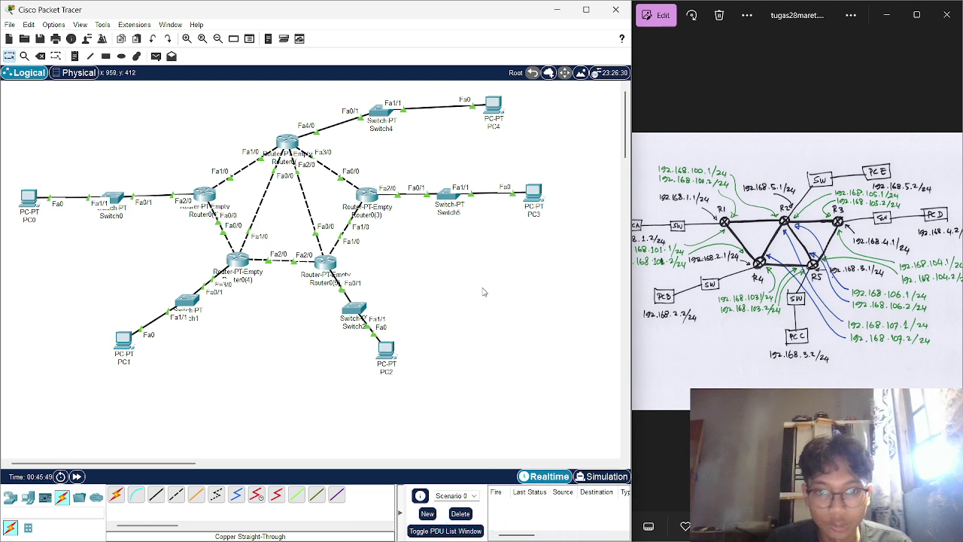
# - Send a simple PDU from PC0 to PC1 and another from PC1 back to PC0
pyautogui.click(156, 57)
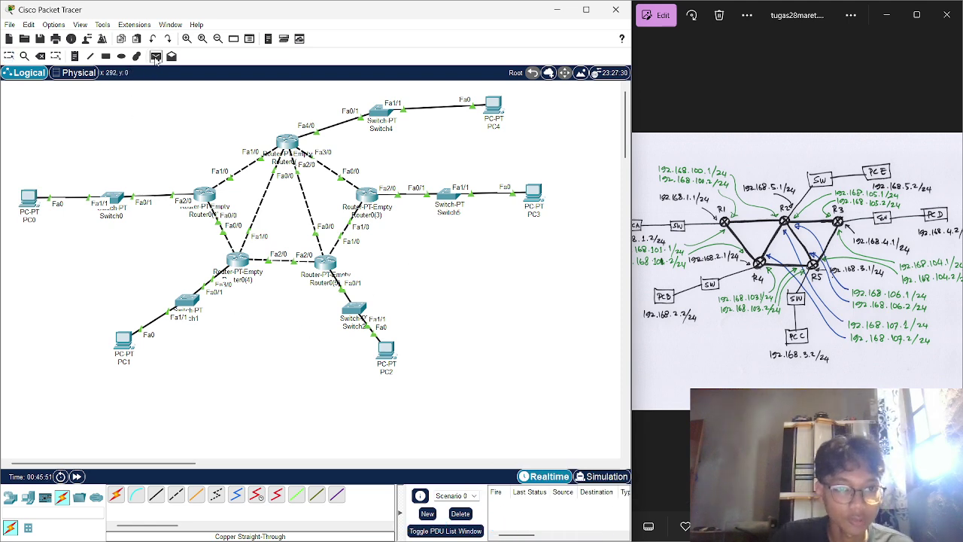
pyautogui.click(32, 197)
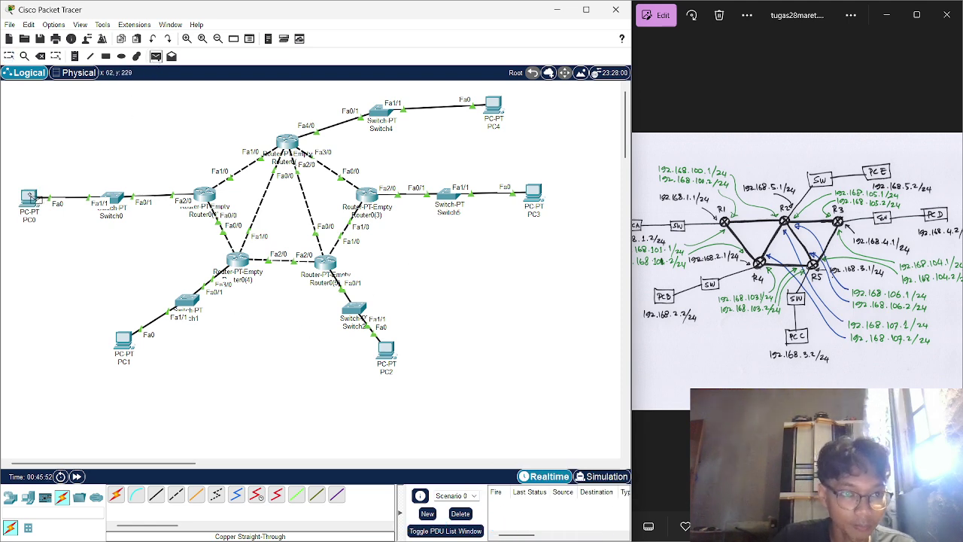
pyautogui.click(124, 343)
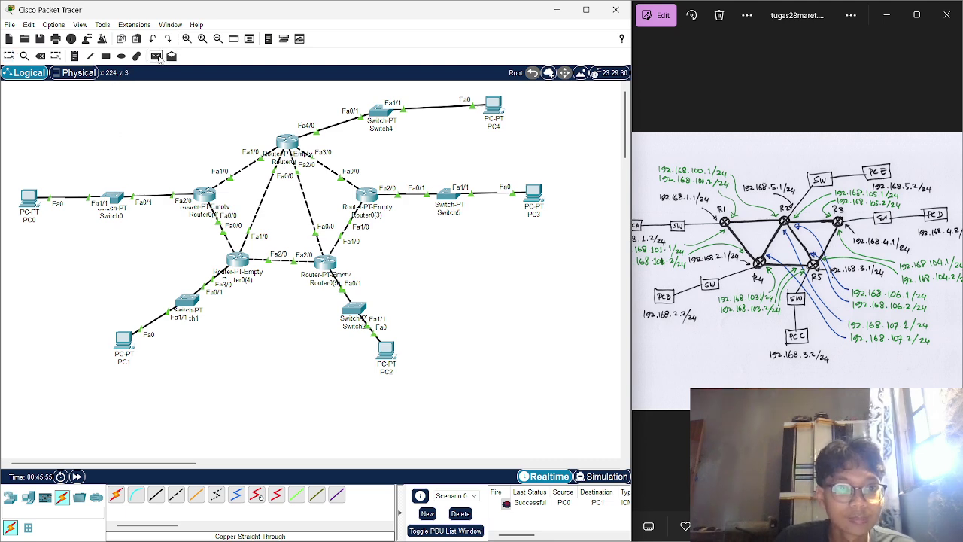
pyautogui.click(156, 56)
pyautogui.click(125, 342)
pyautogui.click(29, 197)
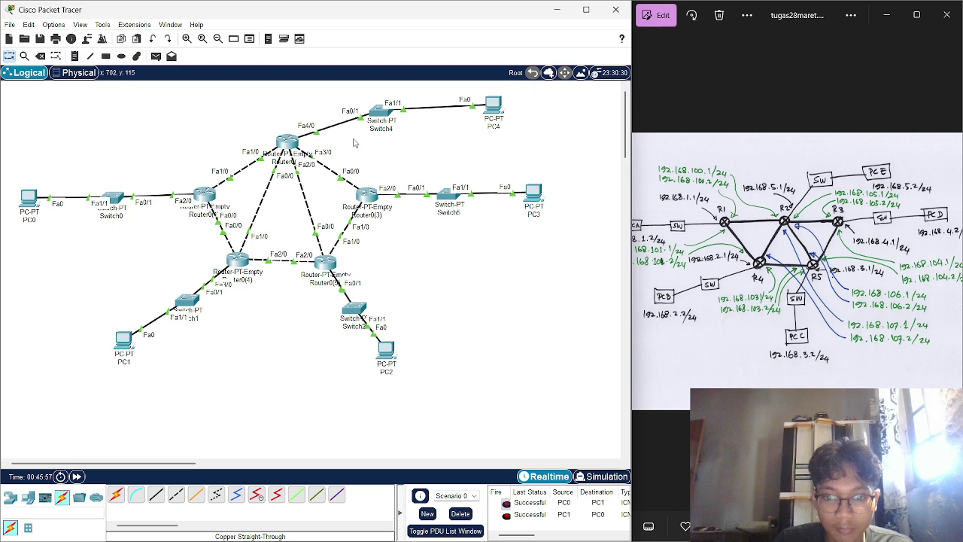
# - Test connectivity from PC0 to PC2 with a simple PDU
pyautogui.click(155, 57)
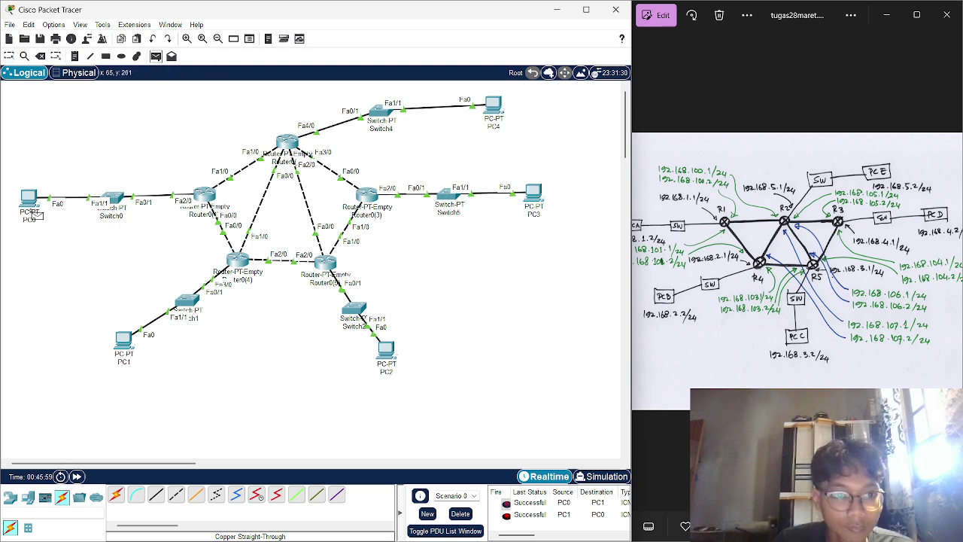
pyautogui.moveTo(386, 355)
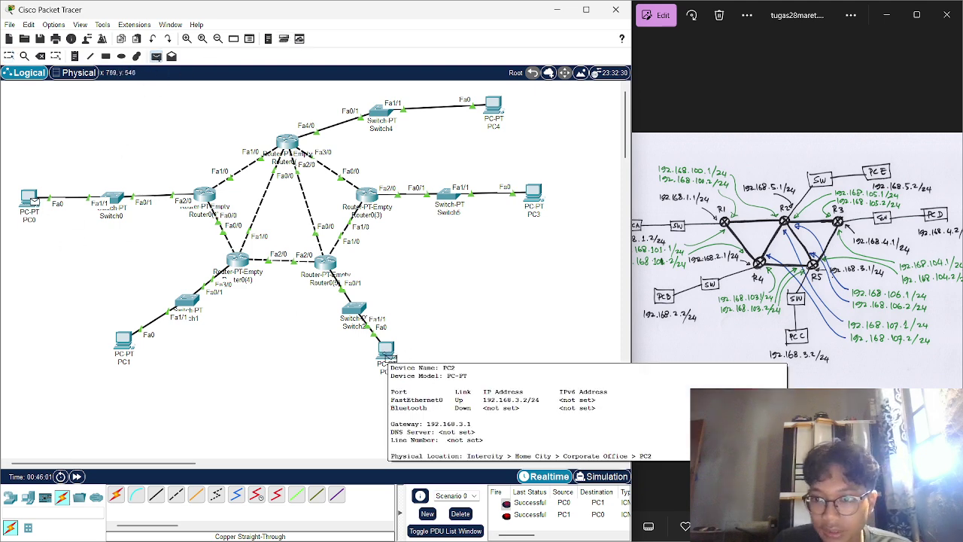
pyautogui.click(386, 355)
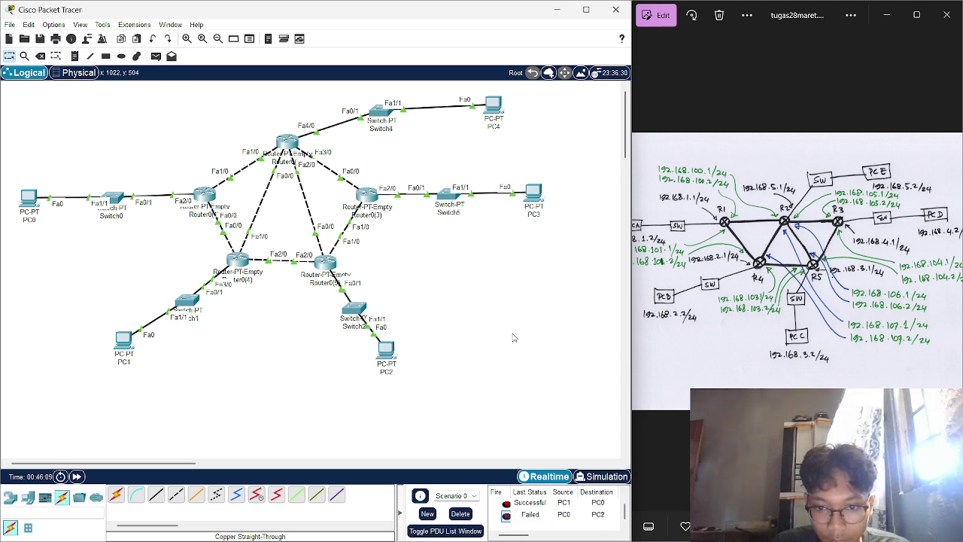
# - Move Switch2, PC2 and Router0(5) slightly in the workspace, and fire the PC0-to-PC2 PDU again
pyautogui.moveTo(360, 310); pyautogui.dragTo(360, 301)
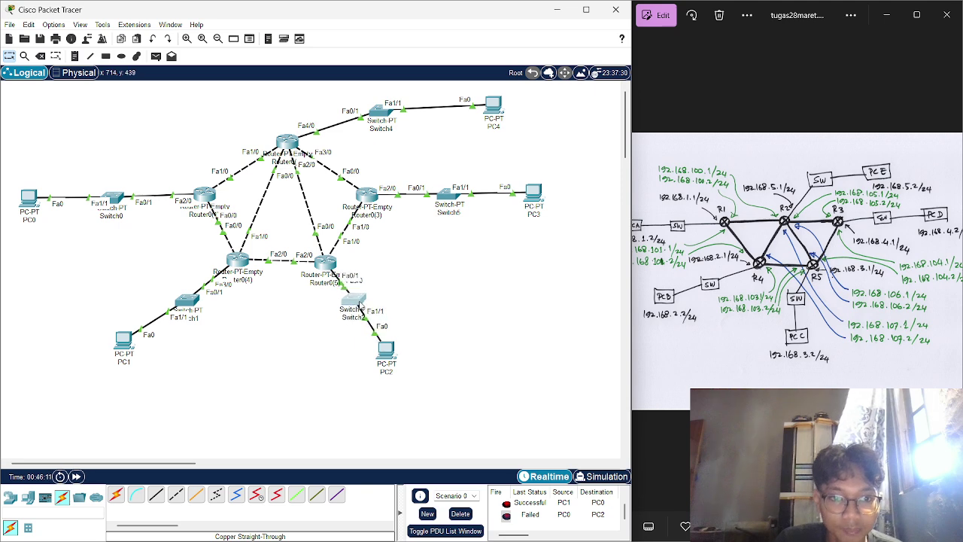
pyautogui.moveTo(386, 348); pyautogui.dragTo(398, 345)
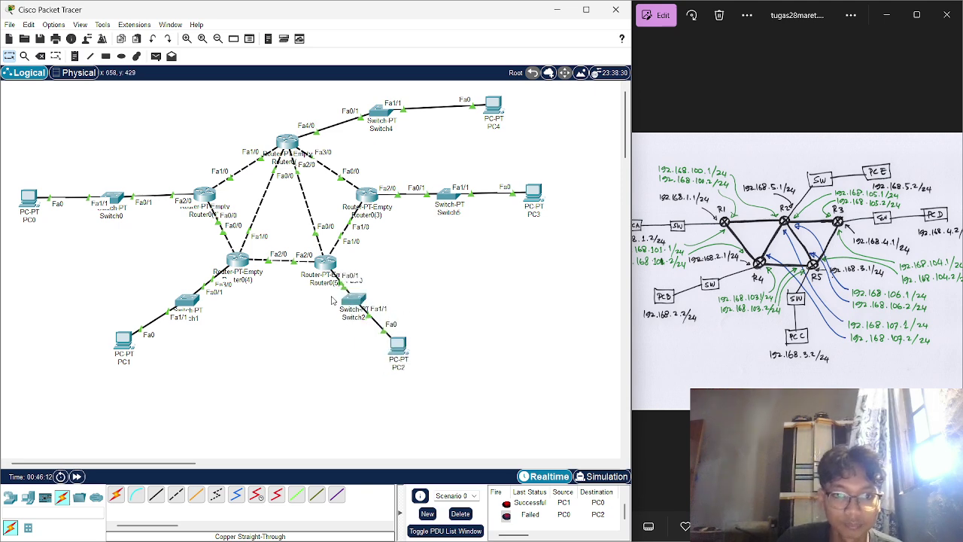
pyautogui.moveTo(327, 264); pyautogui.dragTo(328, 262)
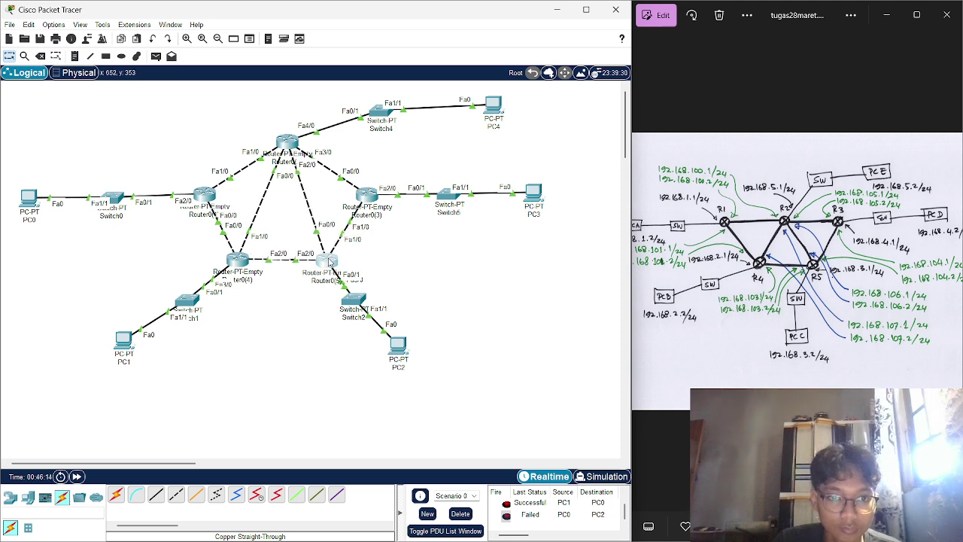
pyautogui.doubleClick(506, 516)
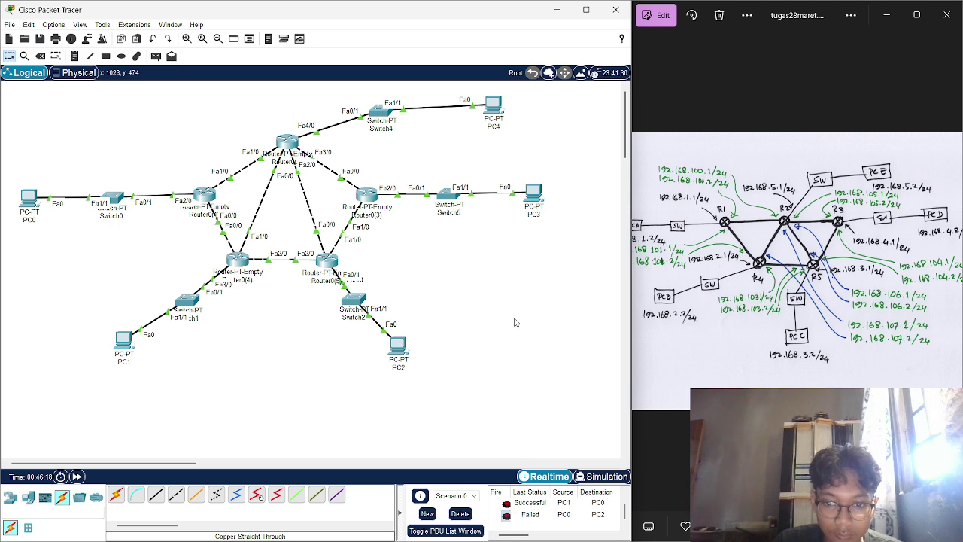
# - Send a simple PDU from PC0 to PC4
pyautogui.click(156, 56)
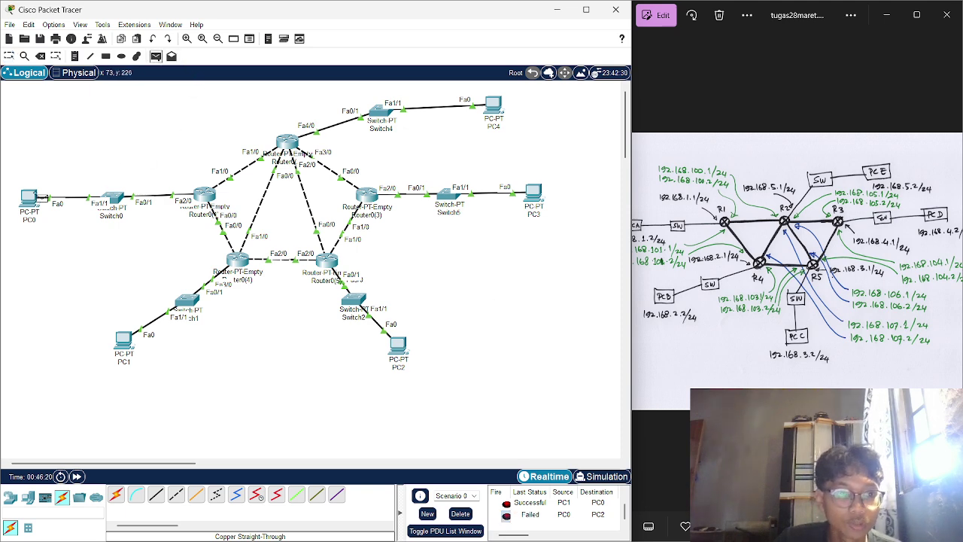
pyautogui.click(39, 197)
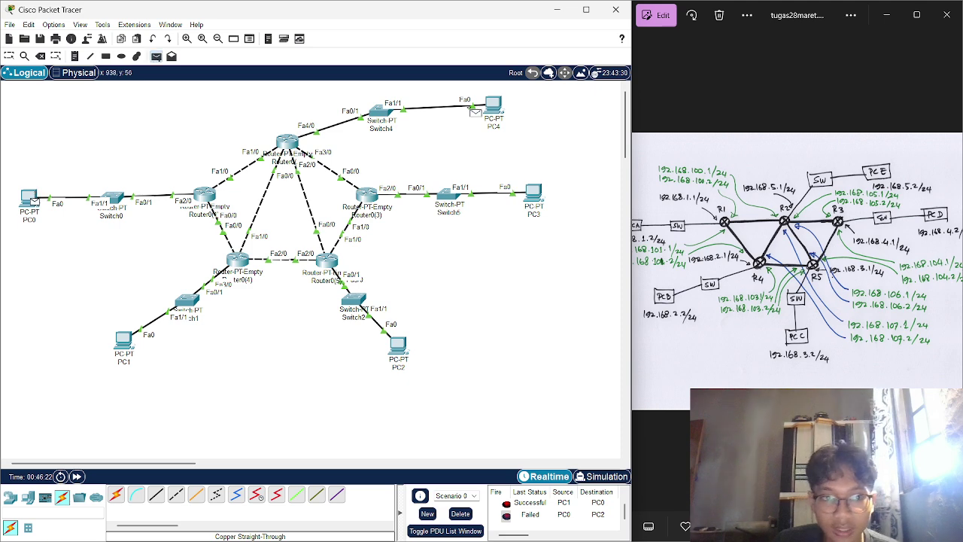
pyautogui.click(495, 106)
pyautogui.hscroll(3, 235, 188)
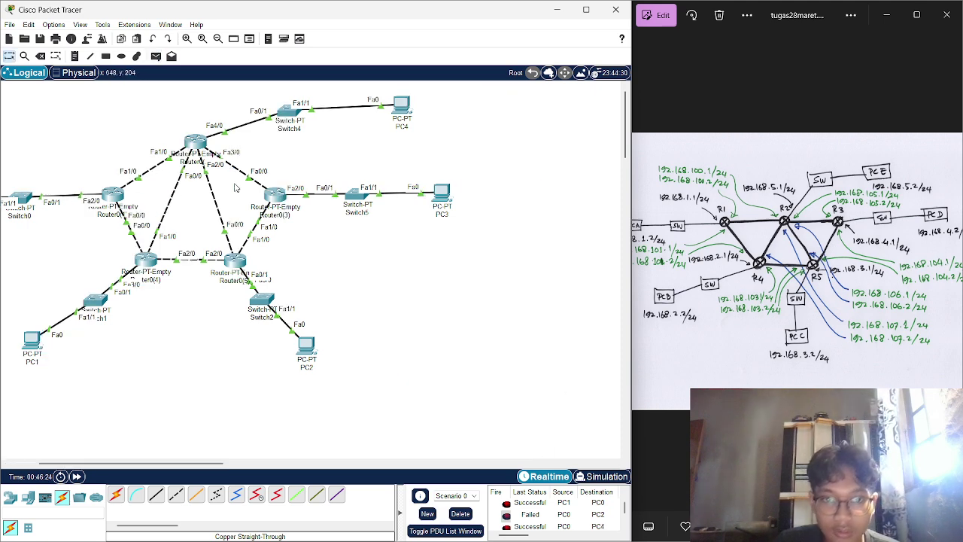
pyautogui.hscroll(-3, 188, 462)
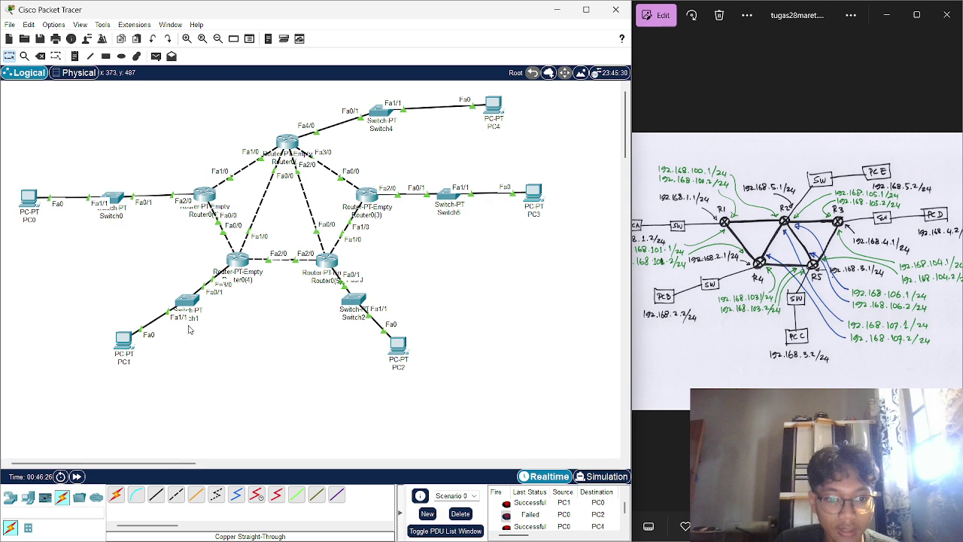
# - Send a simple PDU from PC4 back to PC0, and clear all test PDUs from the scenario
pyautogui.click(156, 56)
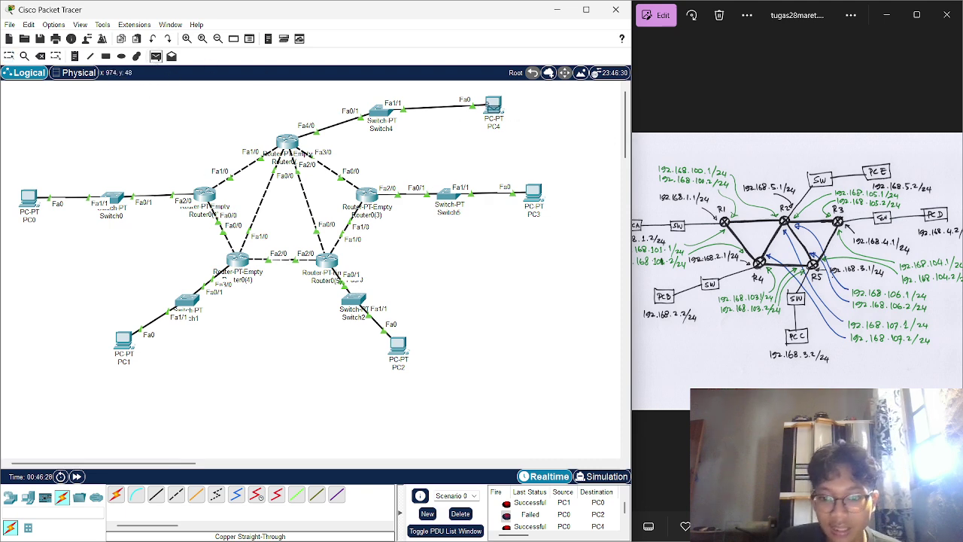
pyautogui.click(490, 104)
pyautogui.click(28, 197)
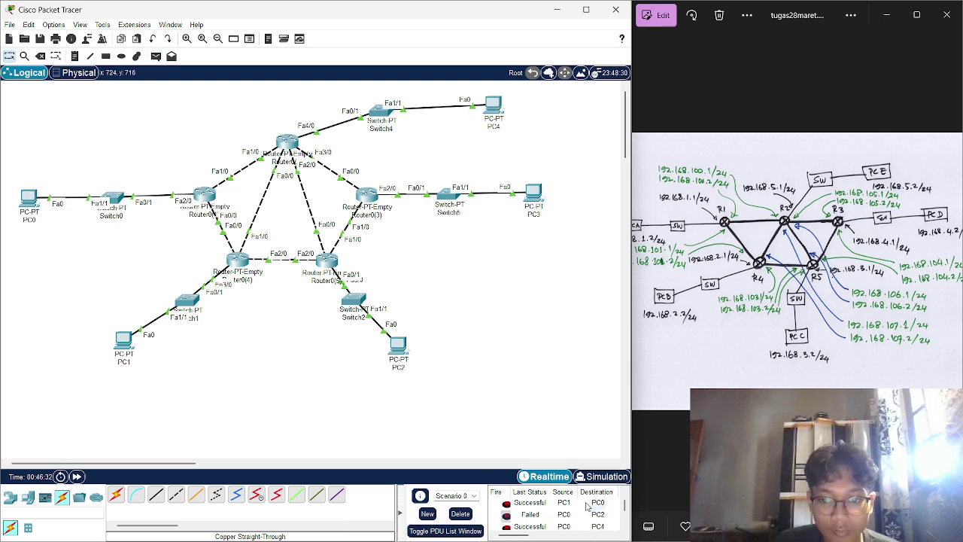
pyautogui.scroll(-2, 591, 506)
pyautogui.click(460, 512)
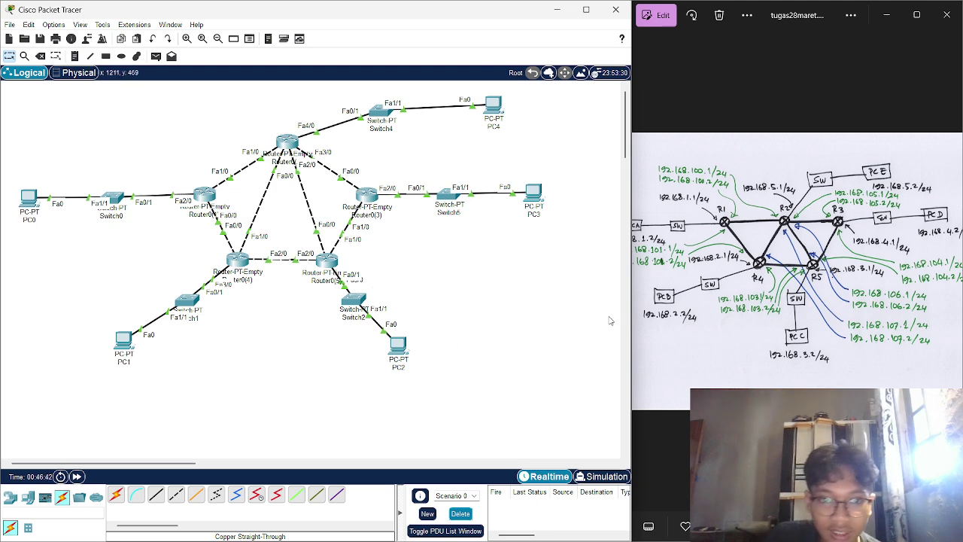
# - Send a simple PDU from the router connected to Switch0 to Router0(5), and look at the configuration of Router0(4)
pyautogui.moveTo(334, 258); pyautogui.dragTo(335, 260)
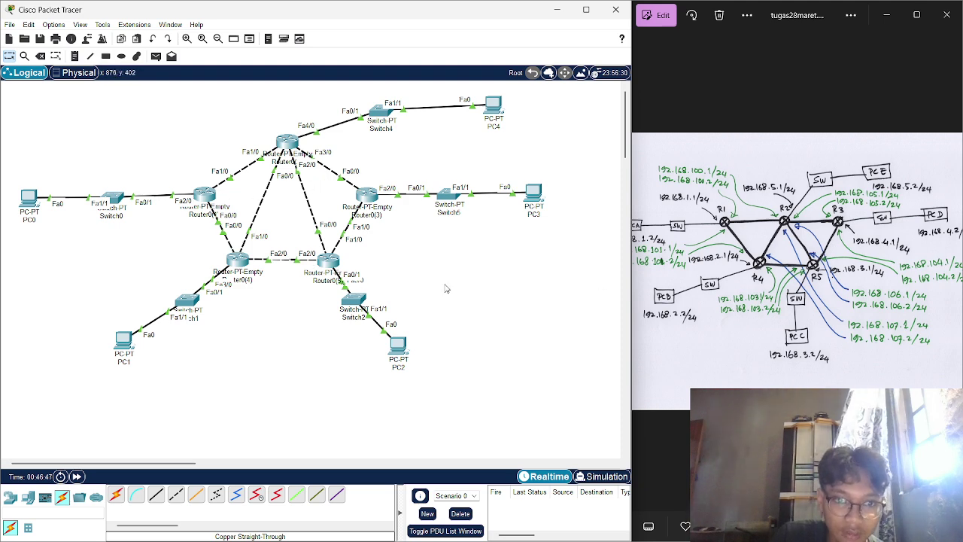
pyautogui.click(155, 57)
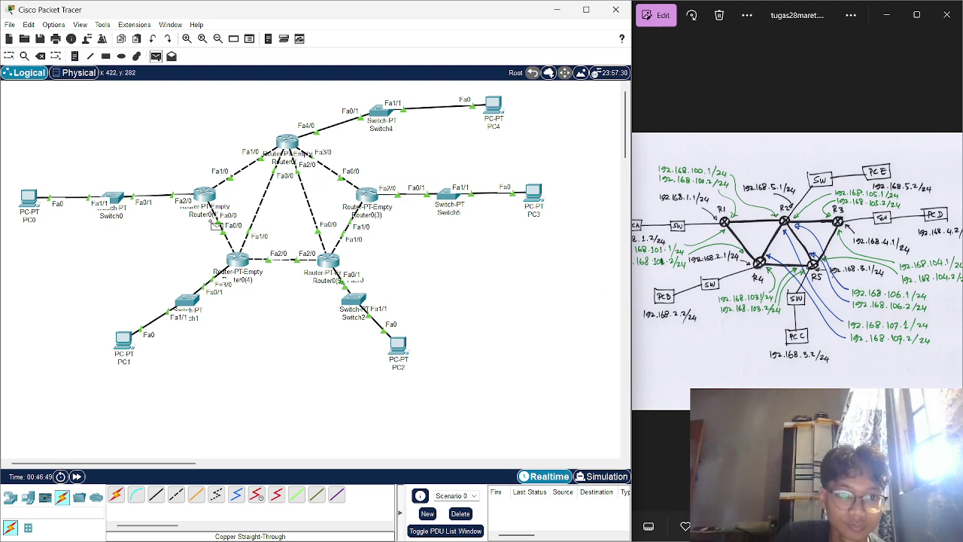
pyautogui.click(205, 196)
pyautogui.click(331, 261)
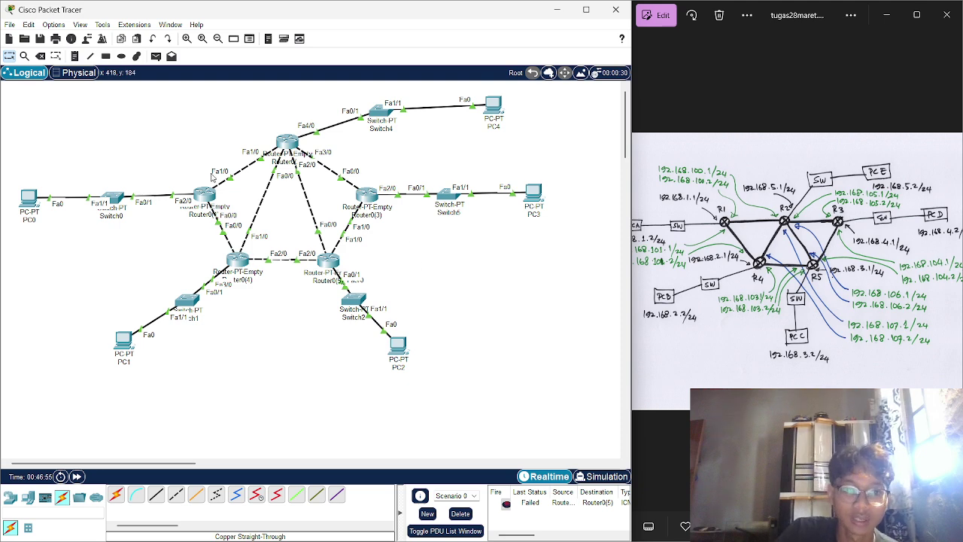
pyautogui.click(237, 267)
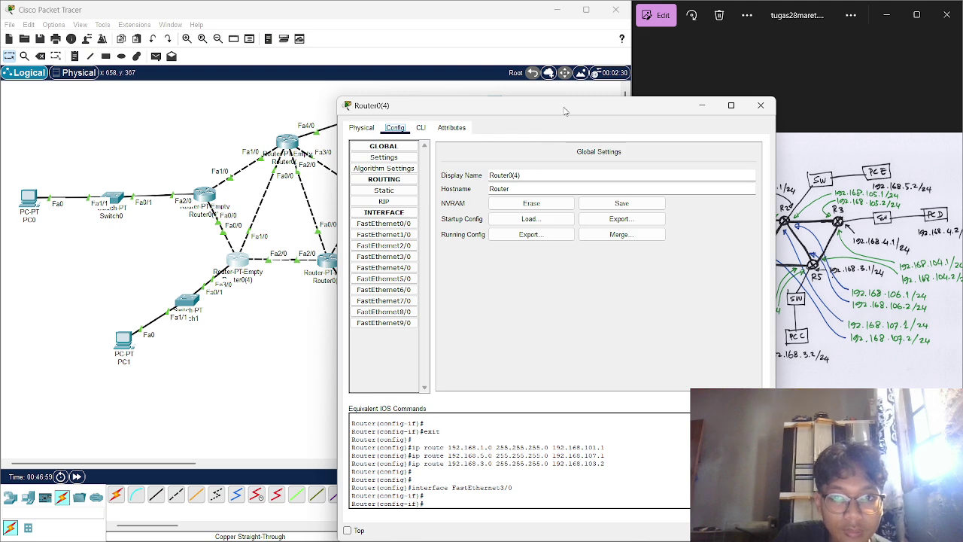
pyautogui.click(760, 105)
# - Send simple PDUs between PC2 and PC3 in both directions, and clear the test PDUs from the scenario
pyautogui.click(157, 60)
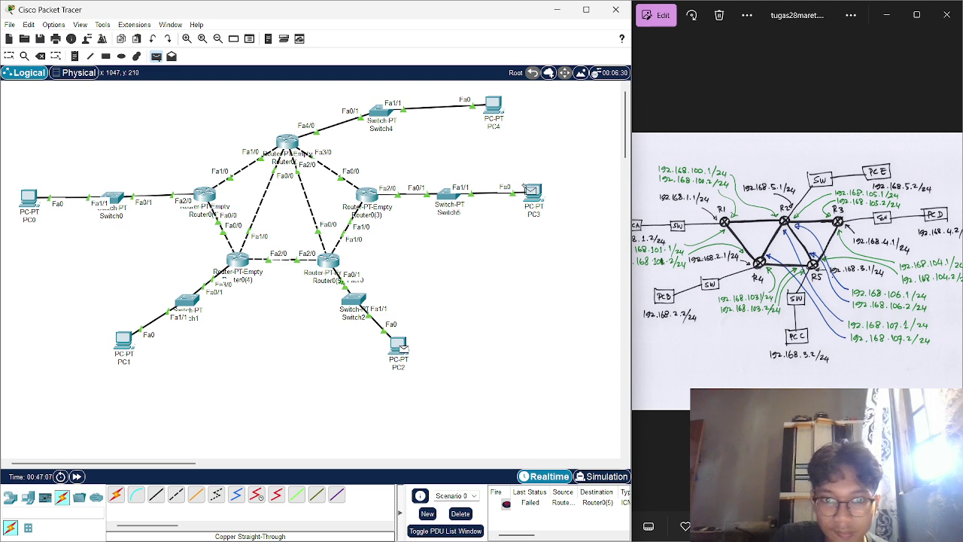
pyautogui.click(536, 194)
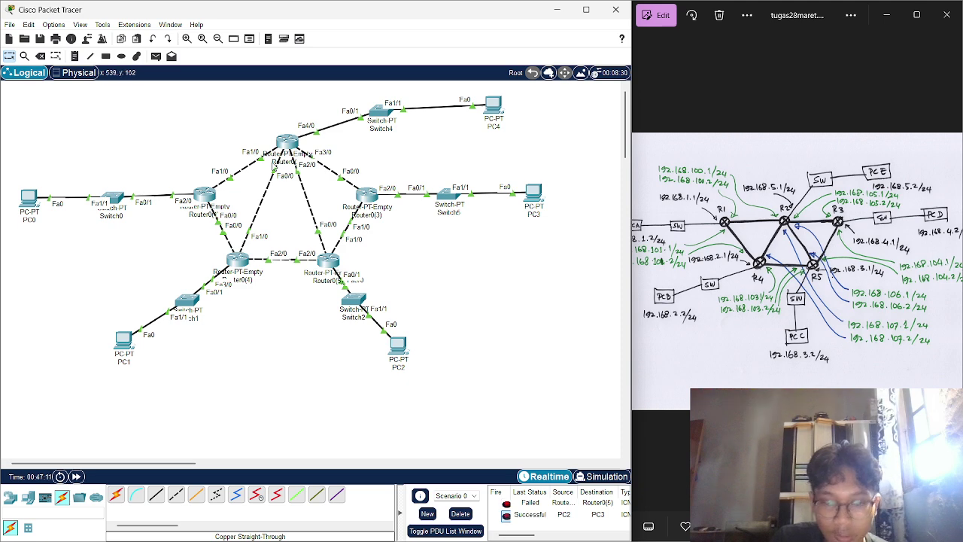
pyautogui.click(155, 56)
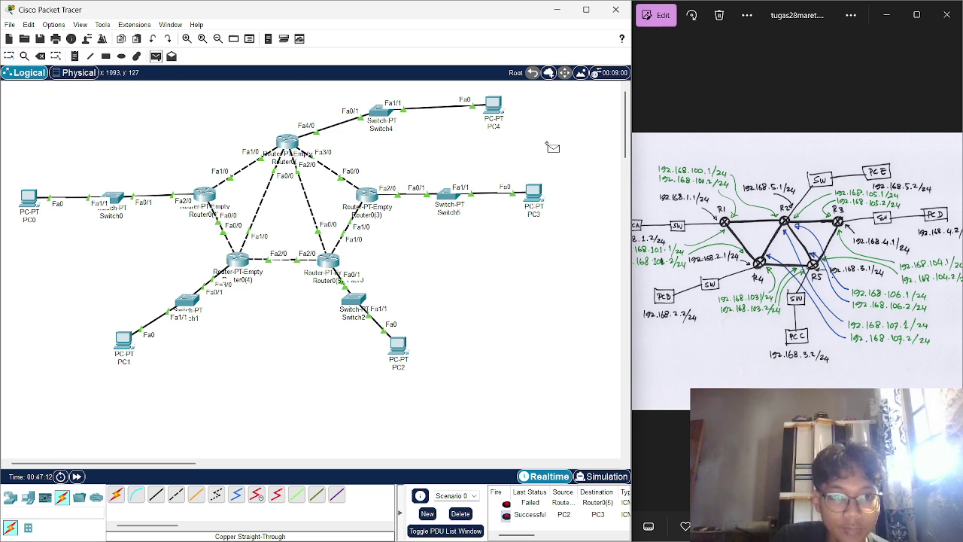
pyautogui.click(535, 194)
pyautogui.click(397, 352)
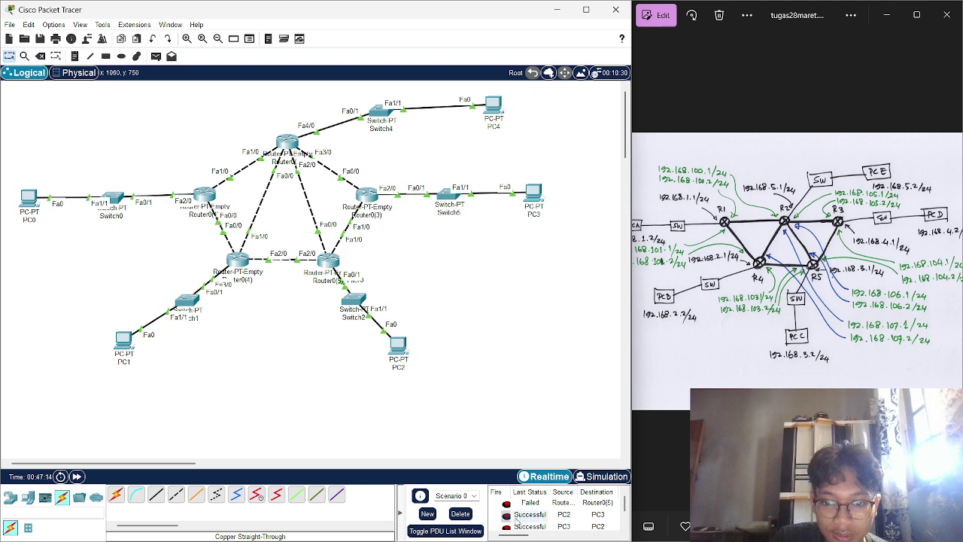
pyautogui.click(461, 513)
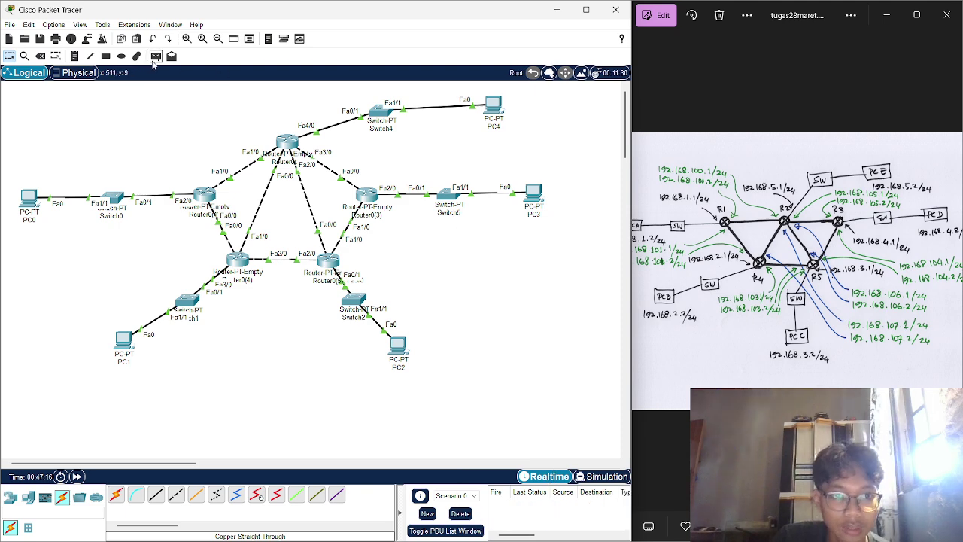
# - Send a simple PDU from PC4 to PC3 and another from PC3 back to PC4
pyautogui.click(155, 56)
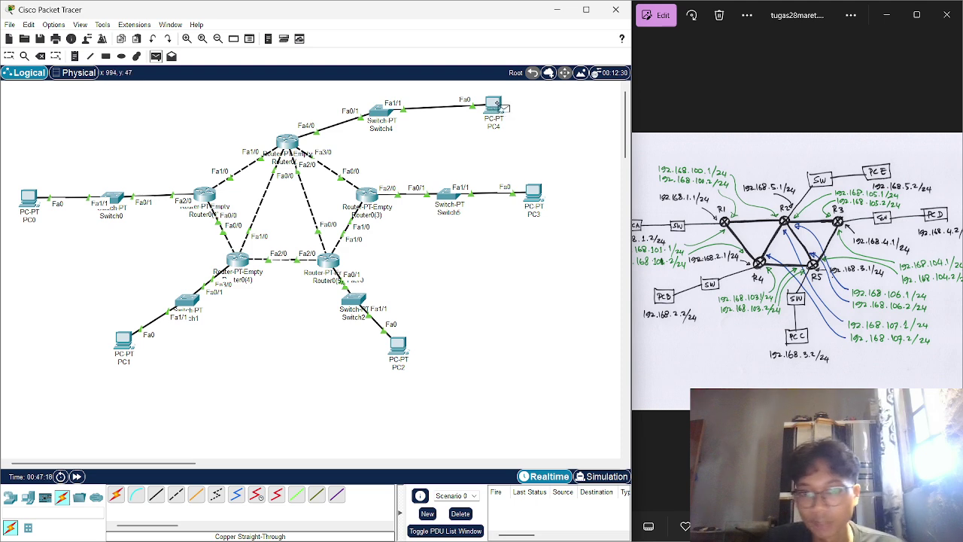
pyautogui.click(496, 105)
pyautogui.click(534, 192)
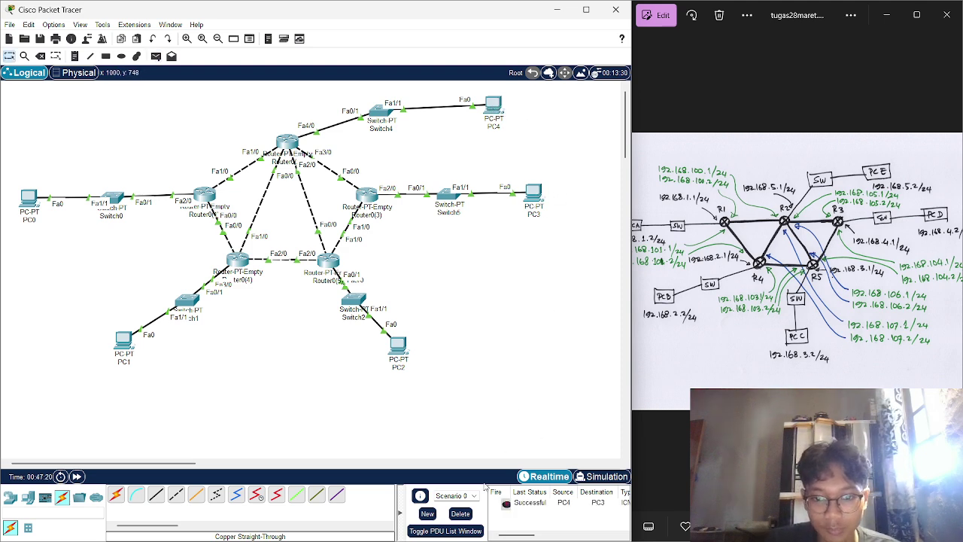
pyautogui.click(156, 56)
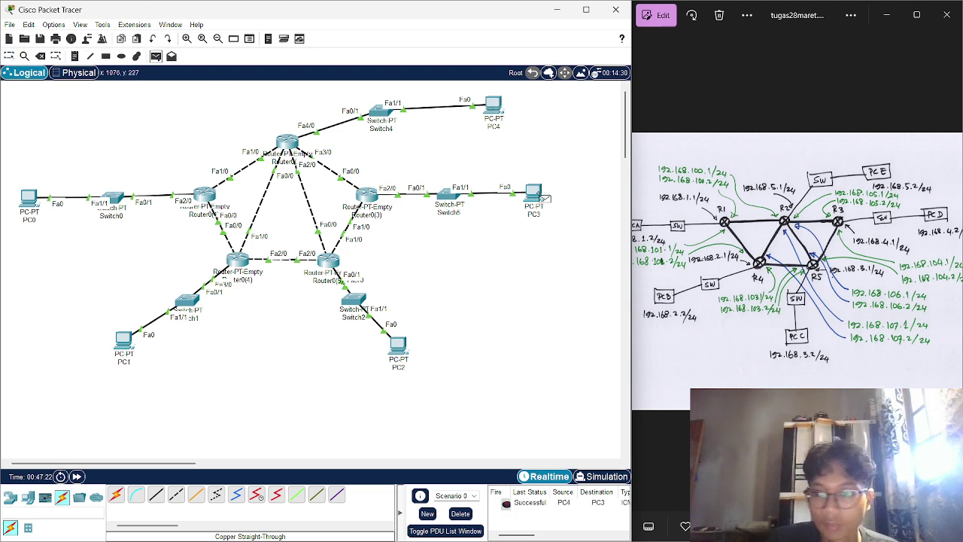
pyautogui.click(537, 194)
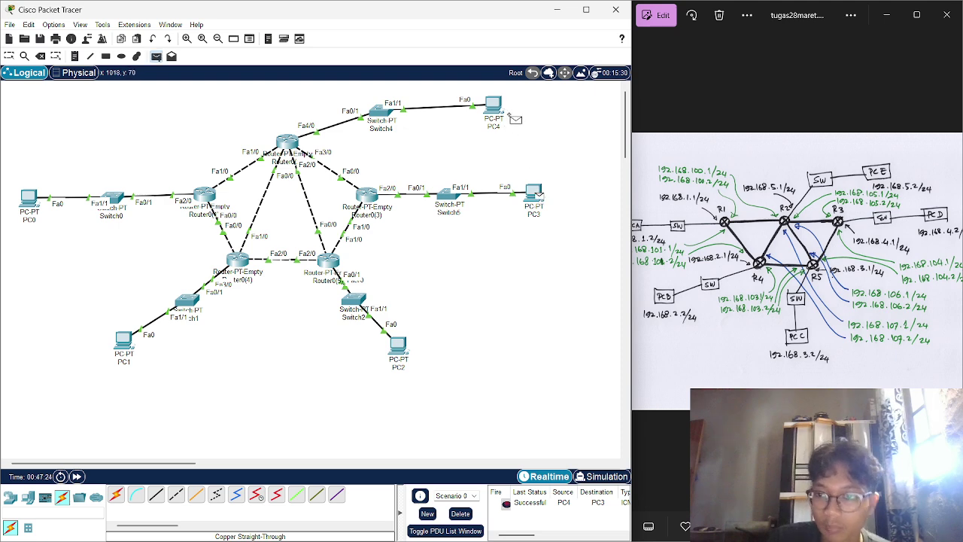
pyautogui.click(494, 108)
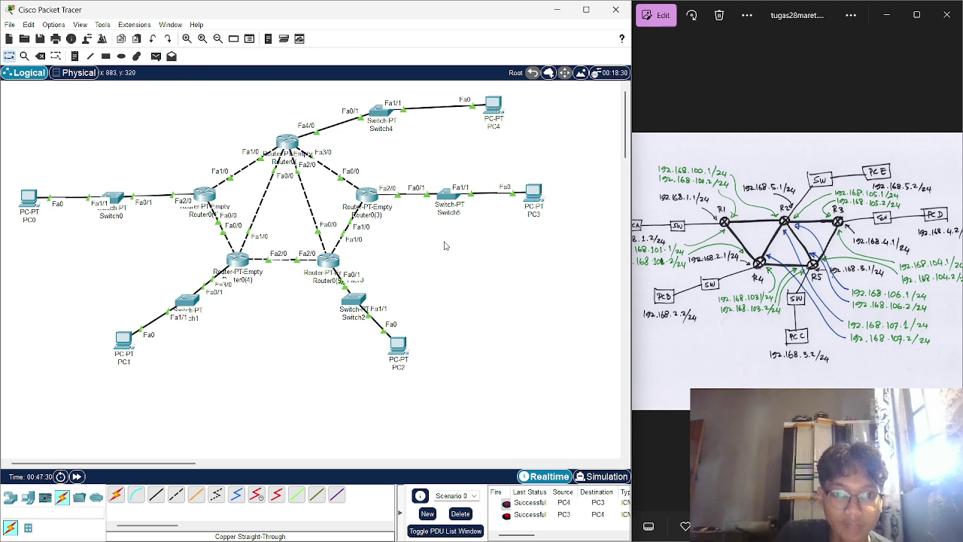
# - Send a simple PDU from PC0 to PC3 and check its status in the PDU list
pyautogui.click(155, 56)
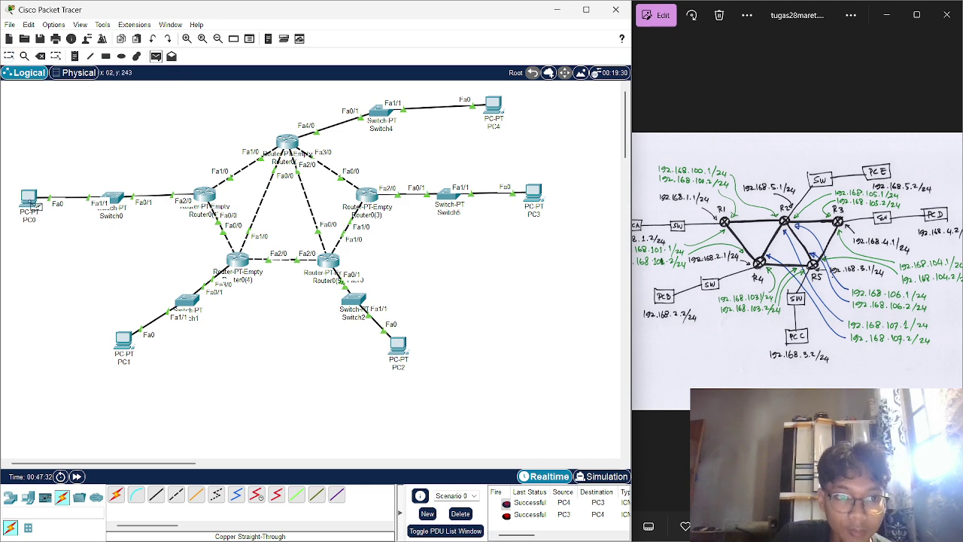
pyautogui.click(29, 197)
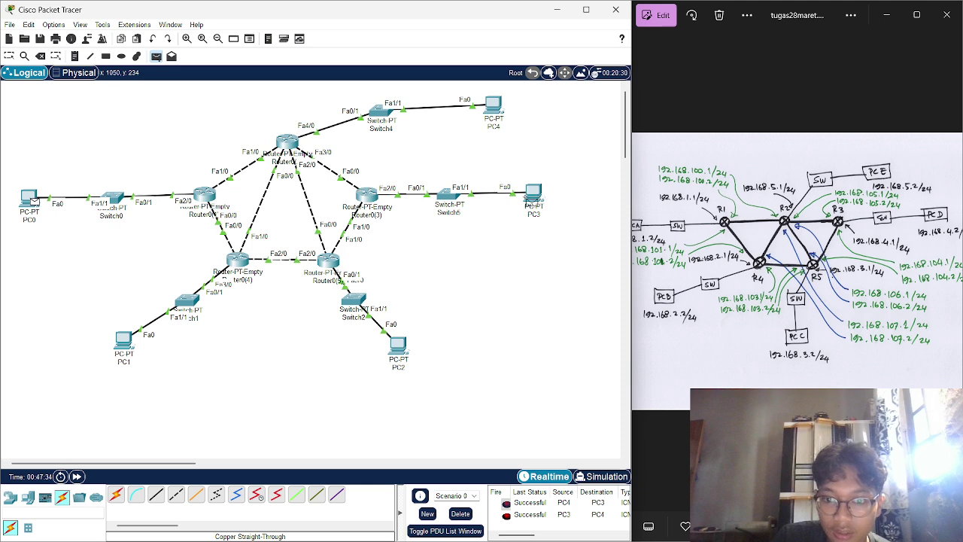
pyautogui.click(532, 192)
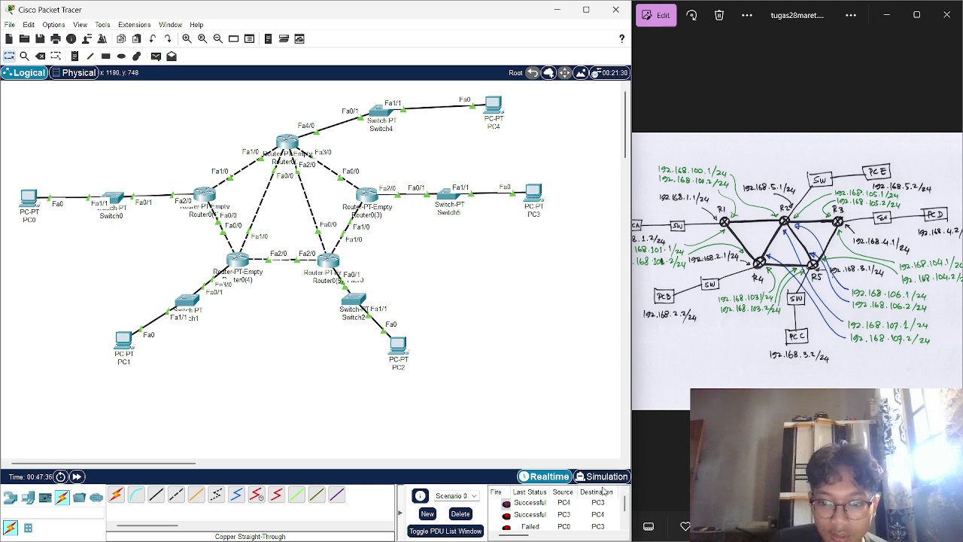
pyautogui.scroll(-1, 506, 516)
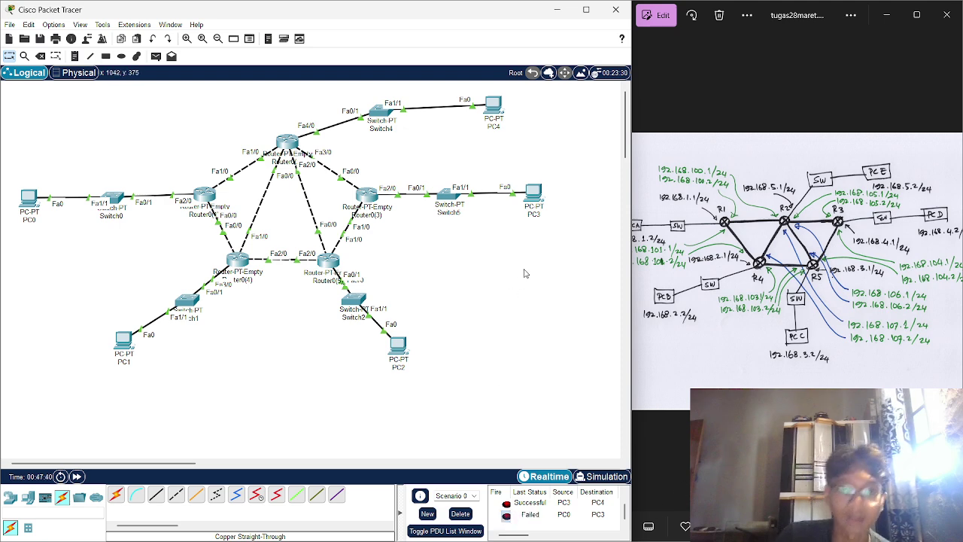
pyautogui.click(171, 504)
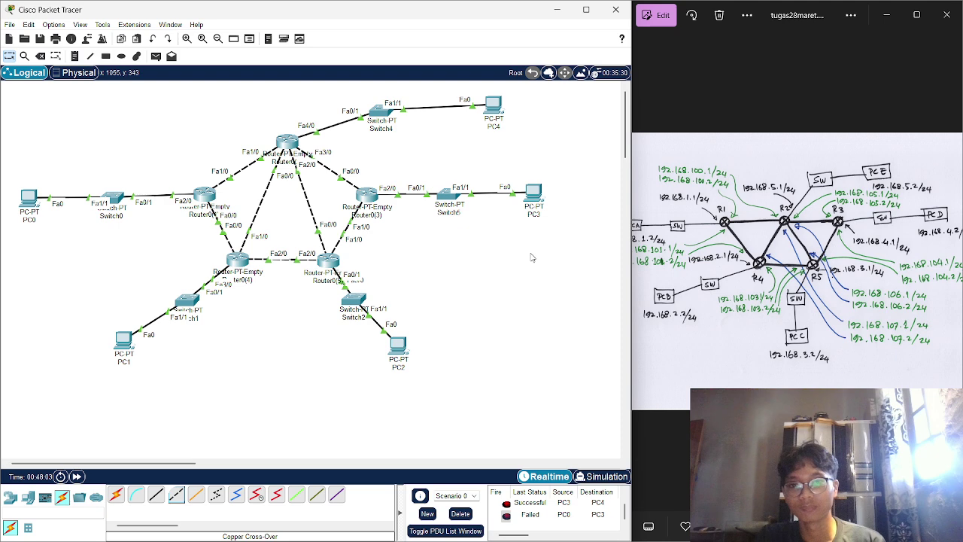
pyautogui.moveTo(575, 538)
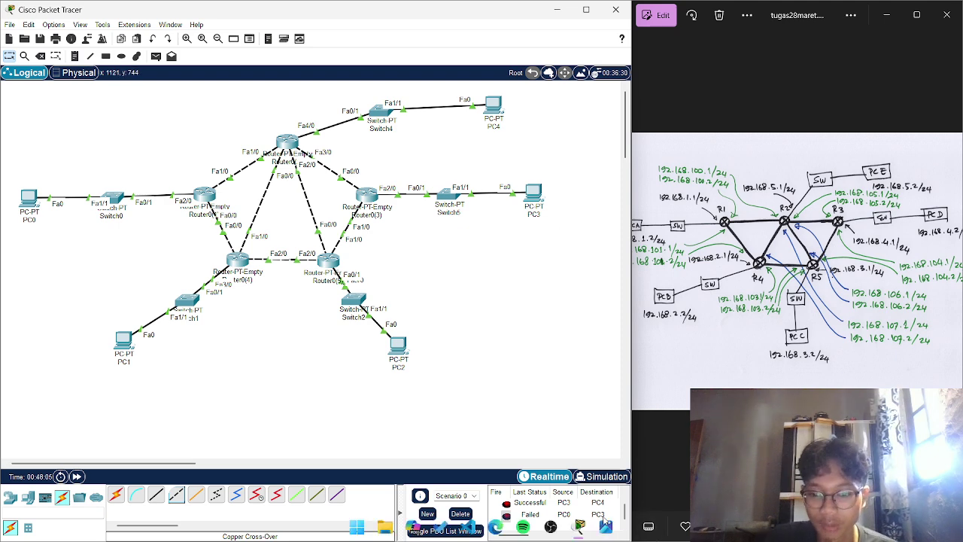
pyautogui.click(551, 527)
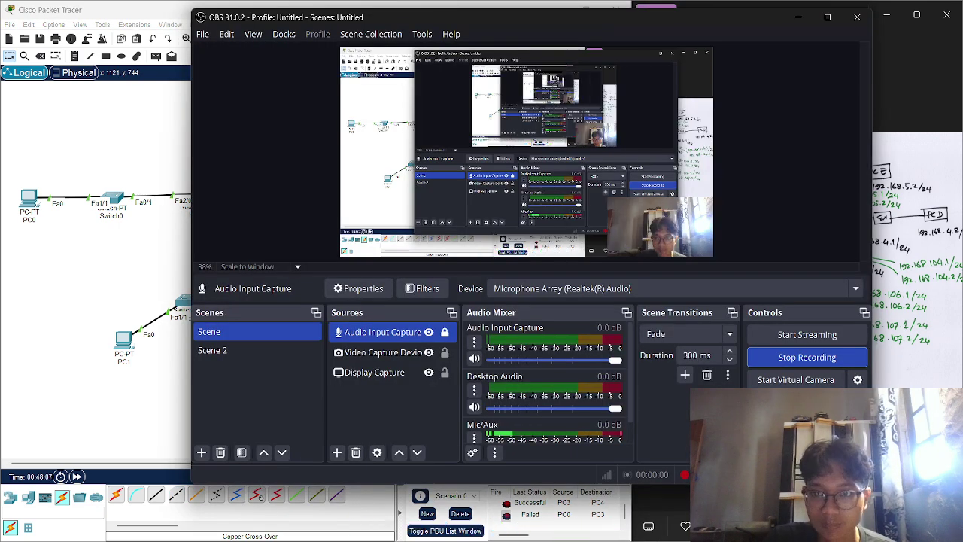